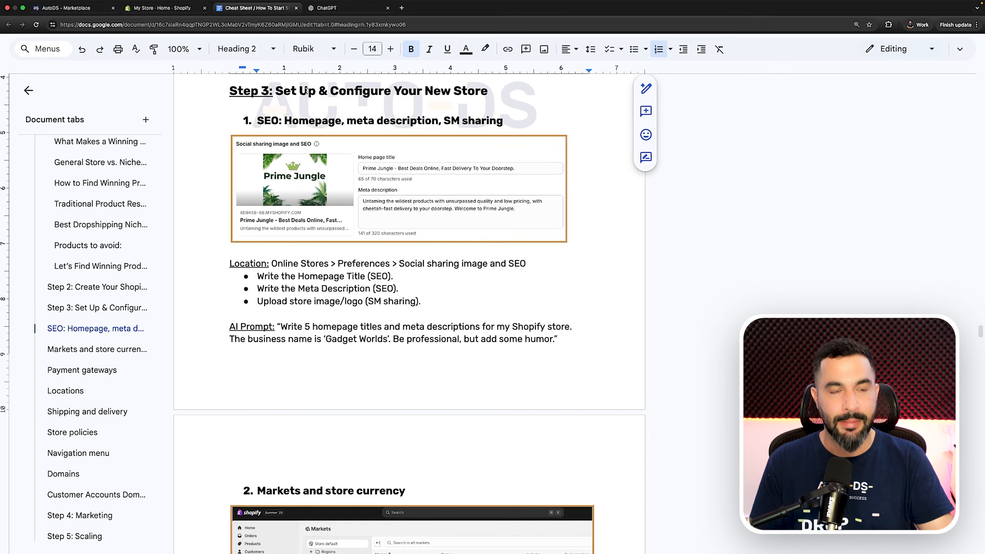
Step: Switch from the cheat sheet to the Shopify admin and open the Online Store preferences at the social sharing image and SEO section
{"action": "left_click_drag", "start_coordinate": [256, 123], "coordinate": [306, 121]}
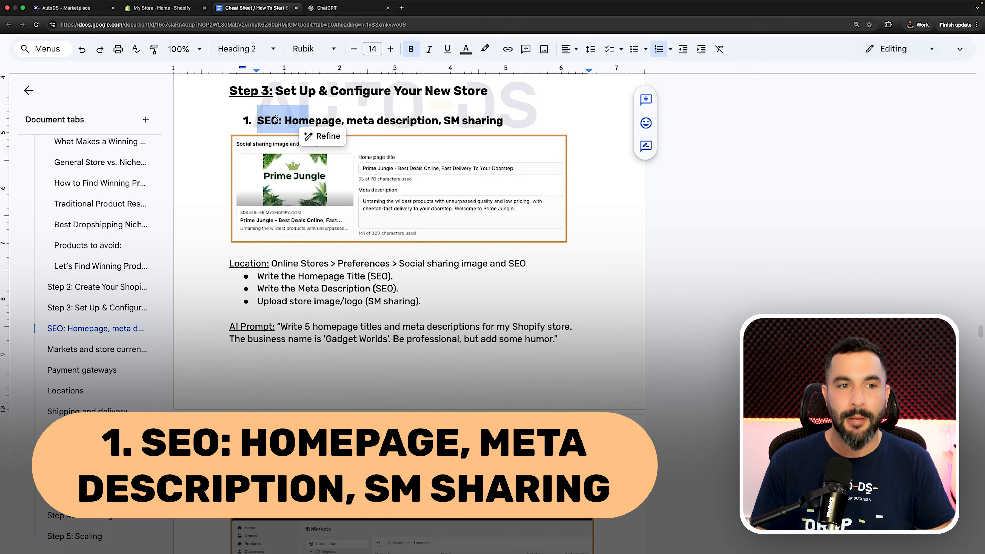
{"action": "left_click", "coordinate": [286, 118]}
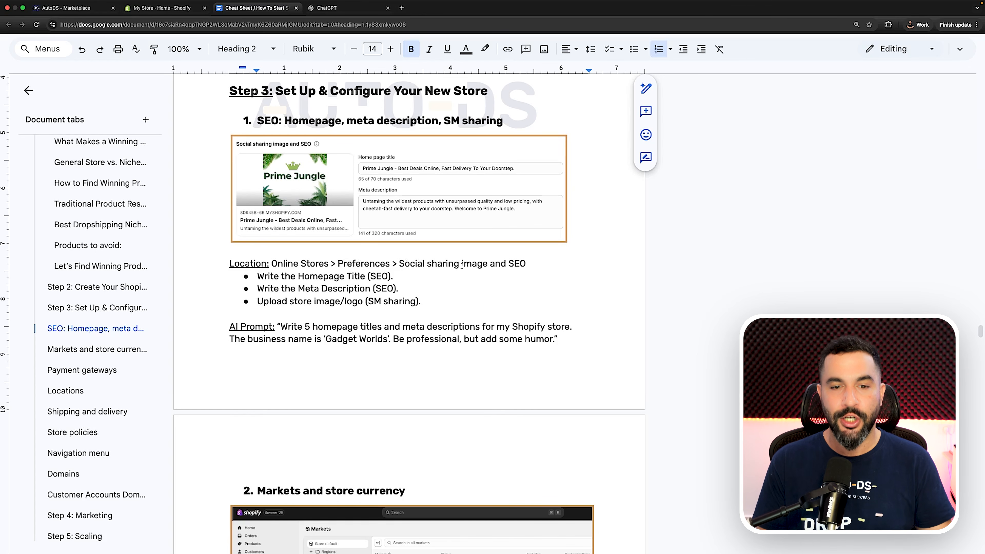
{"action": "left_click", "coordinate": [154, 12]}
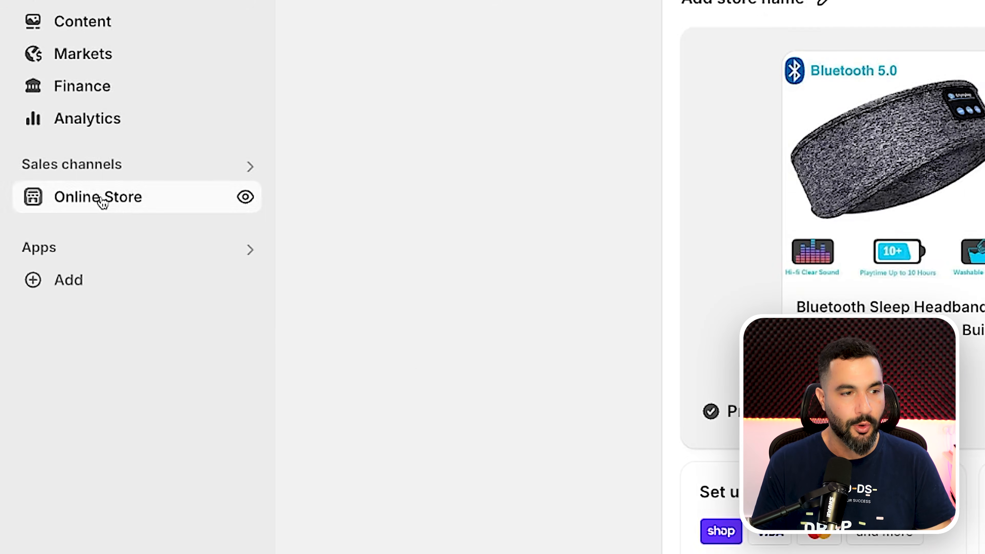
{"action": "left_click", "coordinate": [50, 267]}
{"action": "left_click", "coordinate": [104, 298]}
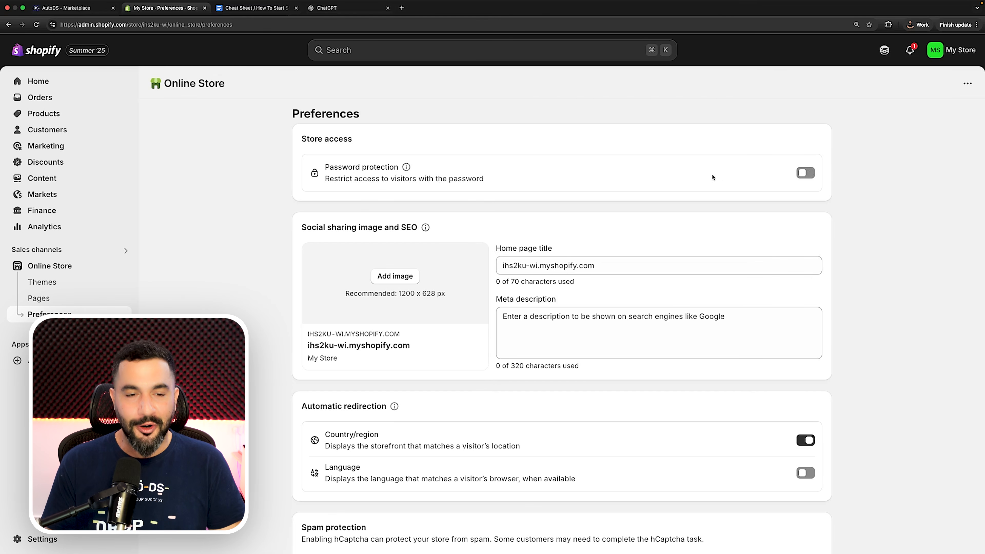
{"action": "scroll", "coordinate": [621, 166], "scroll_direction": "down", "scroll_amount": 2}
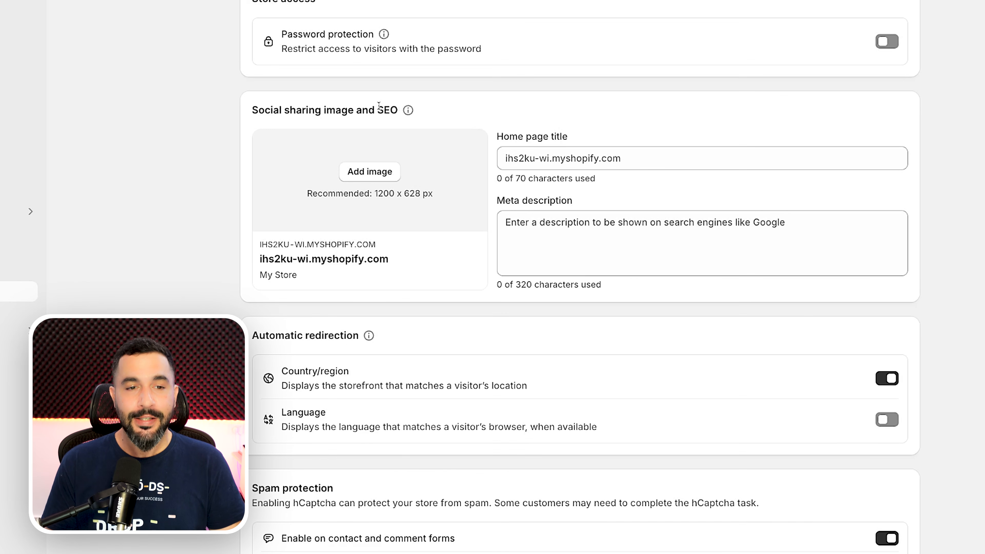
{"action": "scroll", "coordinate": [384, 107], "scroll_direction": "up", "scroll_amount": 1}
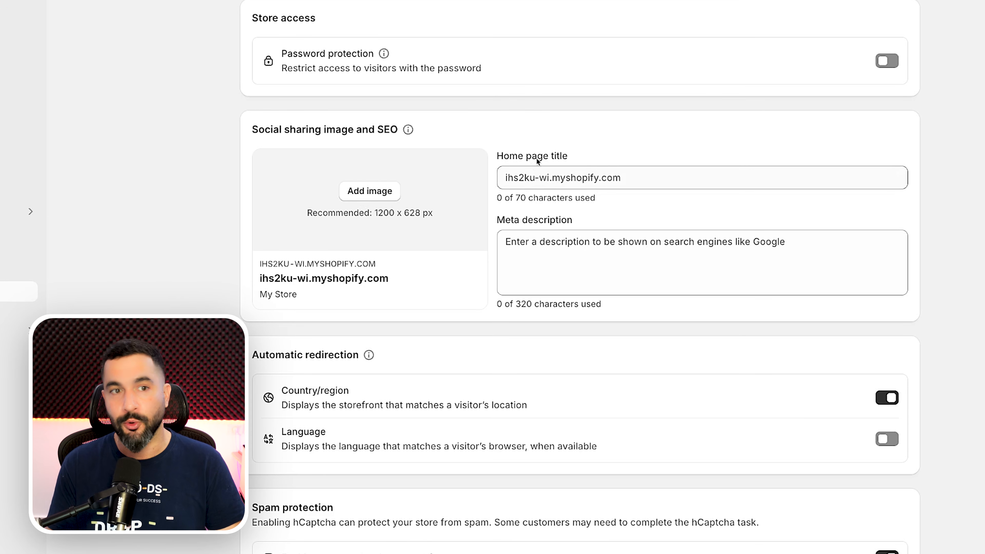
Step: Search Google for "booking online" in a new browser tab
{"action": "key", "text": "super+t"}
{"action": "type", "text": "booki"}
{"action": "type", "text": "ng online"}
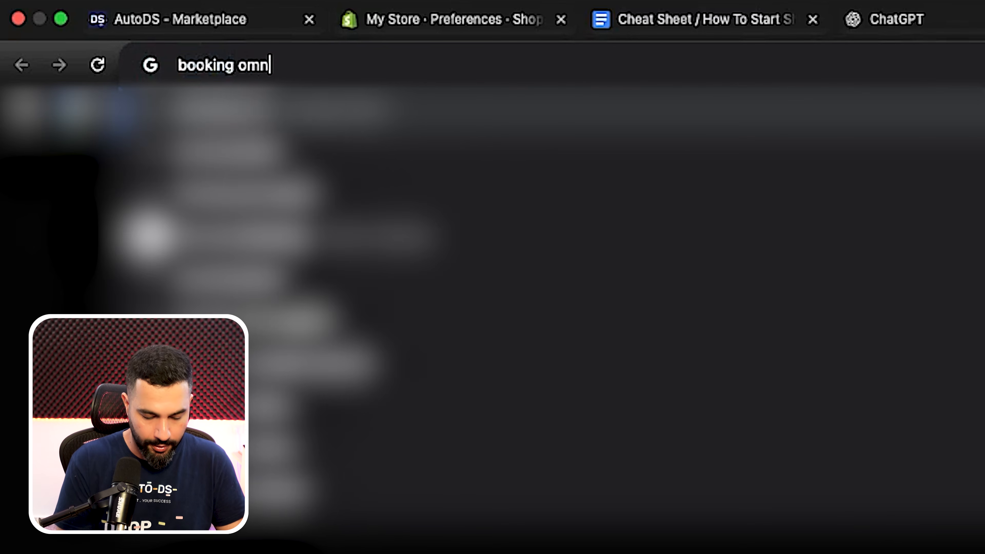
{"action": "key", "text": "Return"}
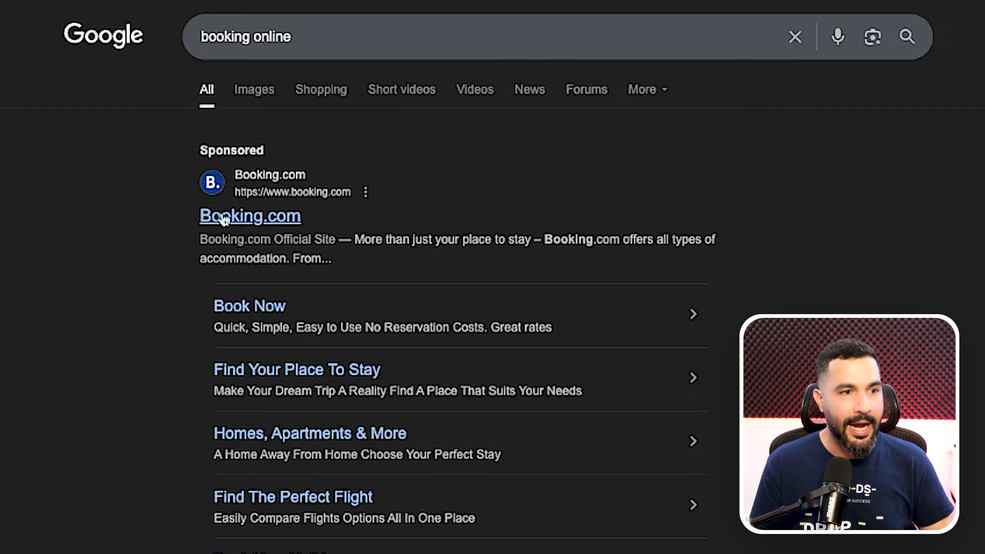
Step: Examine the description and page links of the sponsored Booking.com result, plus the listings further down the results page
{"action": "left_click_drag", "start_coordinate": [200, 242], "coordinate": [358, 269]}
{"action": "left_click", "coordinate": [193, 310]}
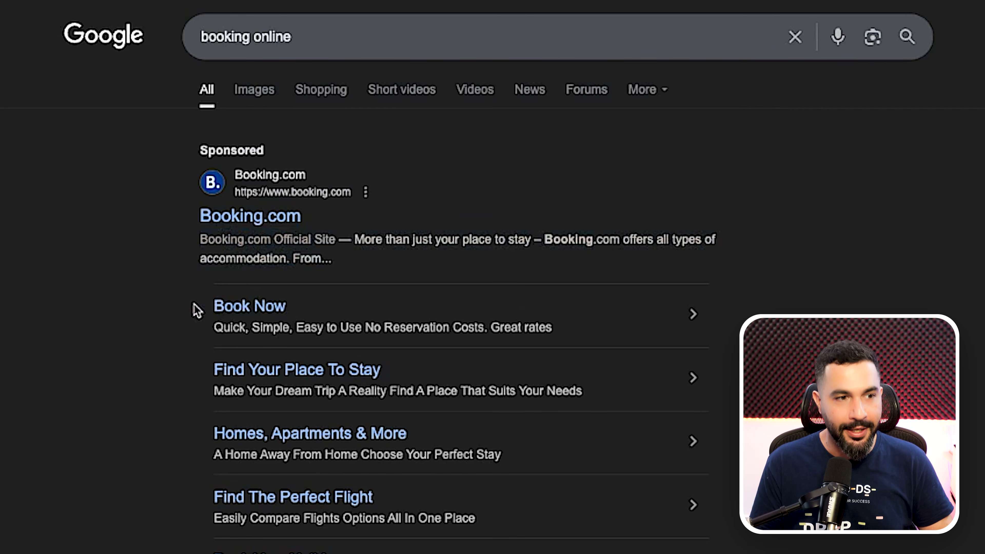
{"action": "left_click_drag", "start_coordinate": [213, 308], "coordinate": [480, 552]}
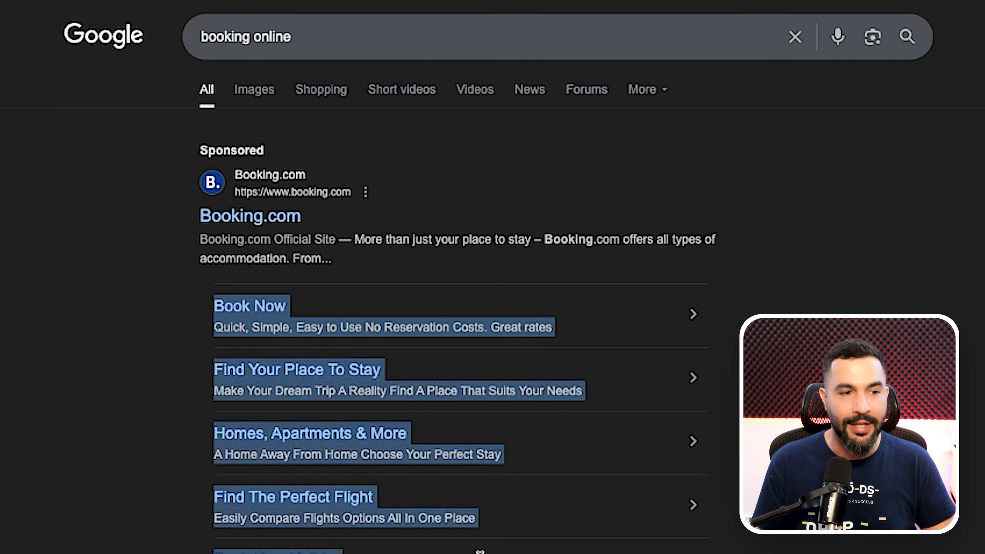
{"action": "left_click", "coordinate": [345, 551]}
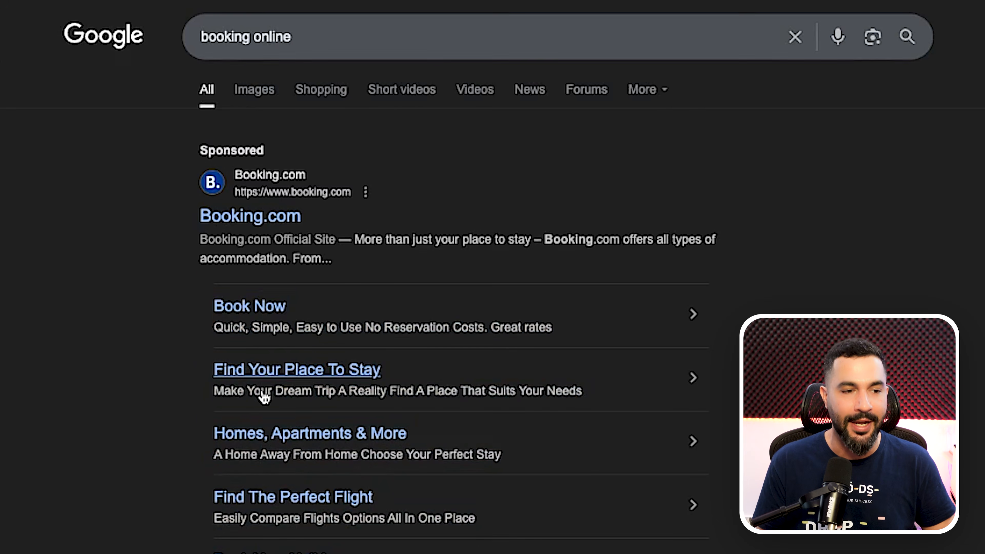
{"action": "scroll", "coordinate": [259, 396], "scroll_direction": "down", "scroll_amount": 10}
{"action": "scroll", "coordinate": [272, 249], "scroll_direction": "up", "scroll_amount": 5}
{"action": "scroll", "coordinate": [334, 290], "scroll_direction": "down", "scroll_amount": 20}
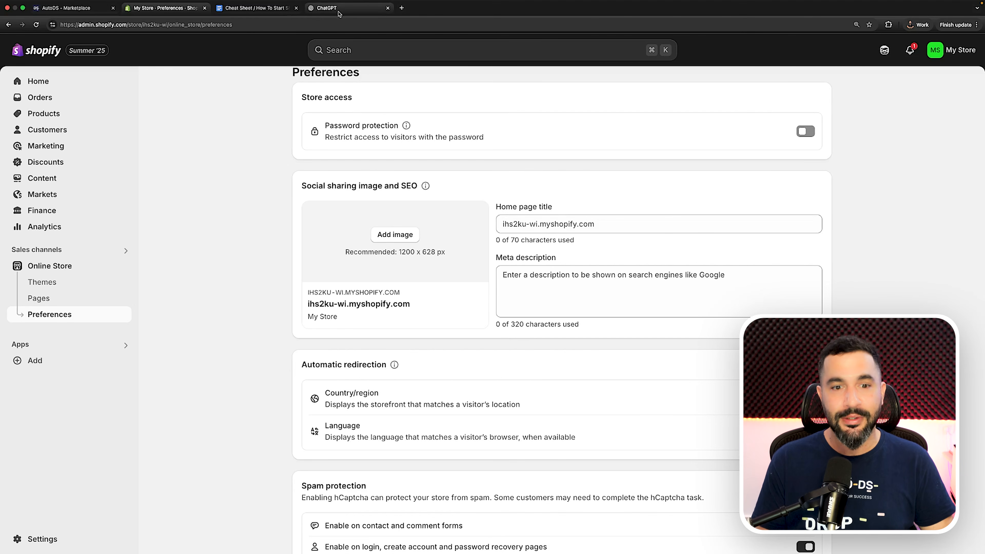
Step: Copy the AI prompt for five homepage titles and meta descriptions from the SEO section of the Google Docs cheat sheet
{"action": "left_click", "coordinate": [338, 12]}
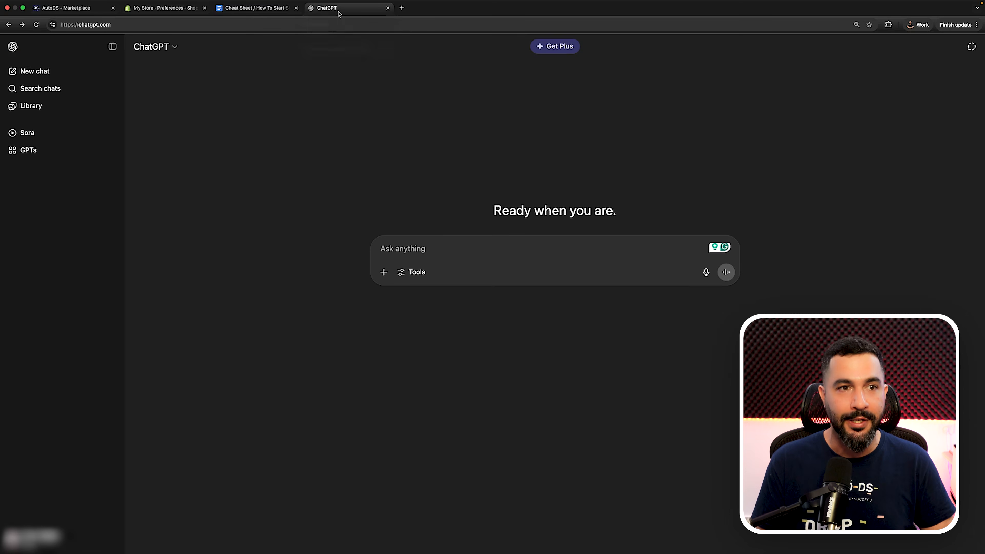
{"action": "left_click", "coordinate": [252, 10]}
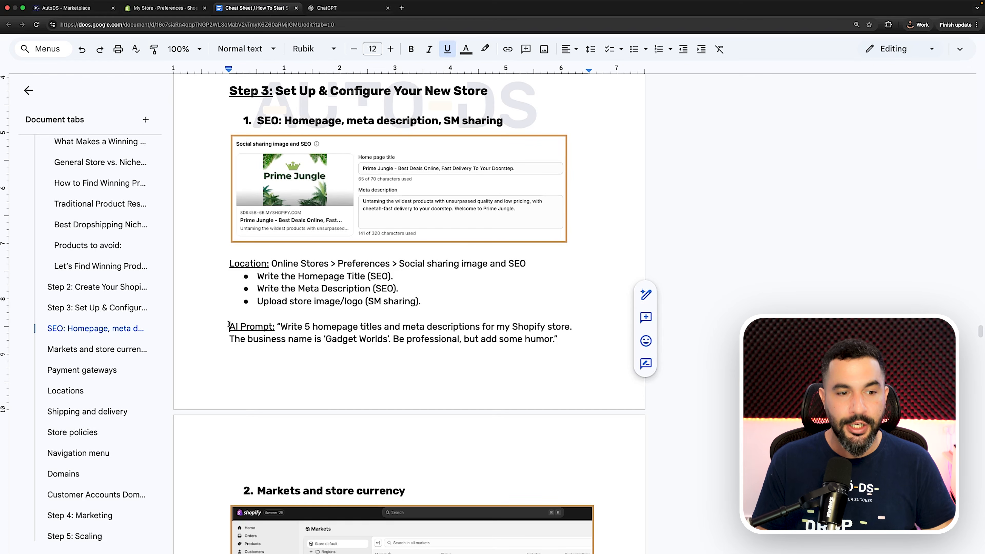
{"action": "left_click_drag", "start_coordinate": [230, 327], "coordinate": [270, 327]}
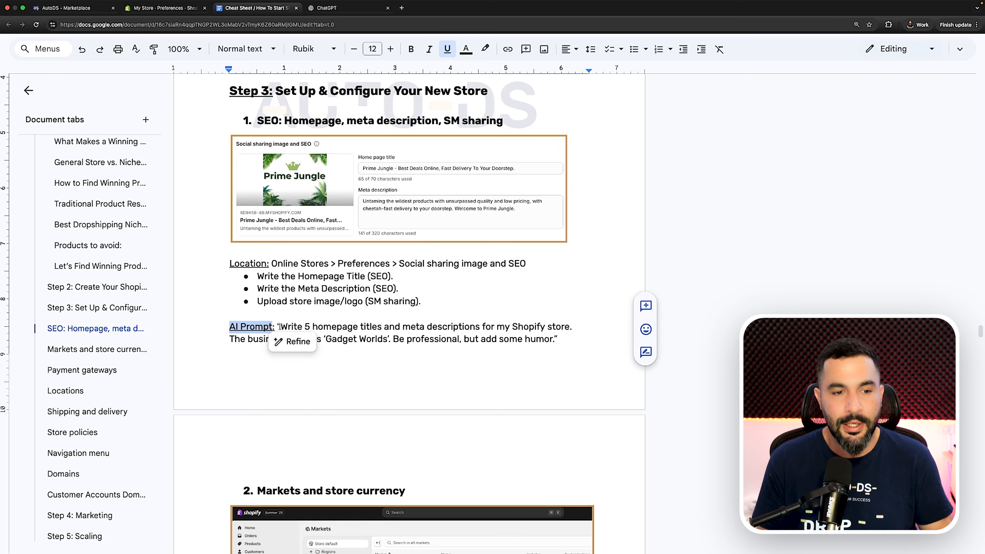
{"action": "left_click_drag", "start_coordinate": [281, 326], "coordinate": [389, 339]}
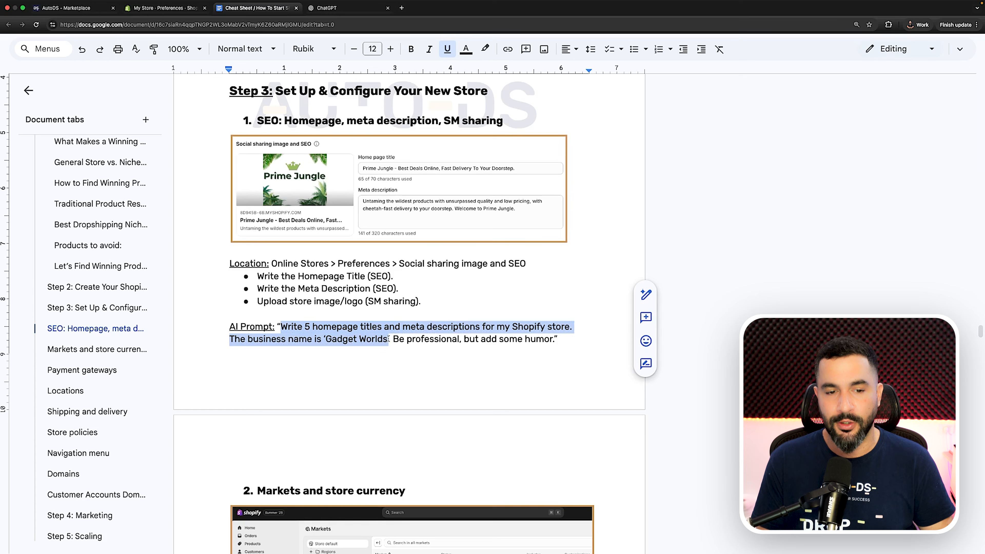
{"action": "left_click", "coordinate": [330, 339]}
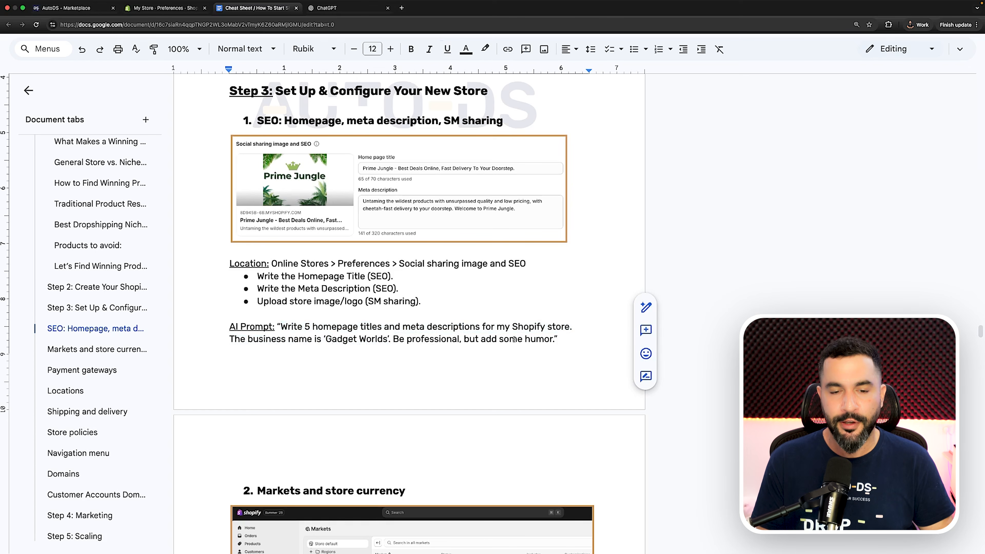
{"action": "left_click_drag", "start_coordinate": [554, 339], "coordinate": [278, 327]}
{"action": "key", "text": "super+c"}
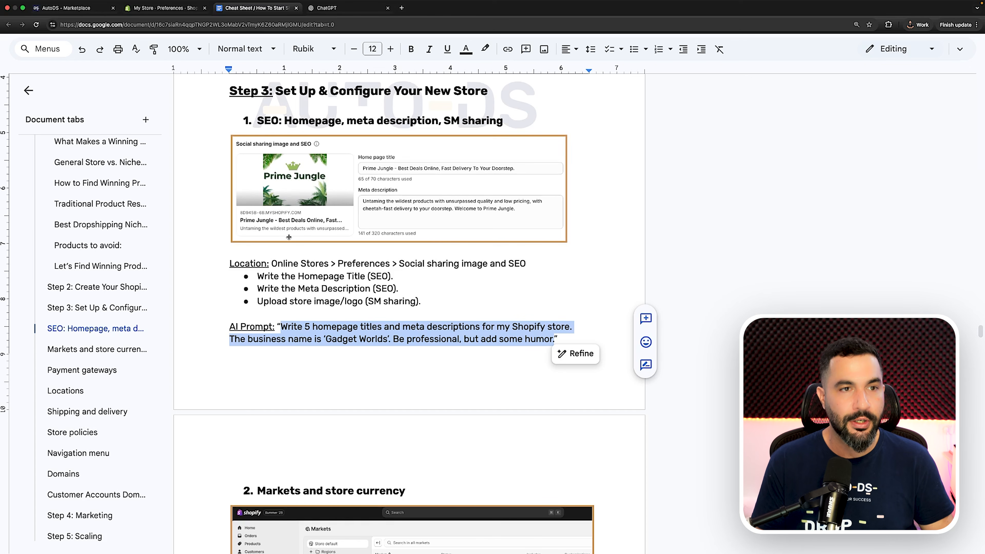
Step: Submit the copied prompt to ChatGPT, requesting five homepage titles and meta descriptions for the store "Gadget Worlds"
{"action": "left_click", "coordinate": [333, 8]}
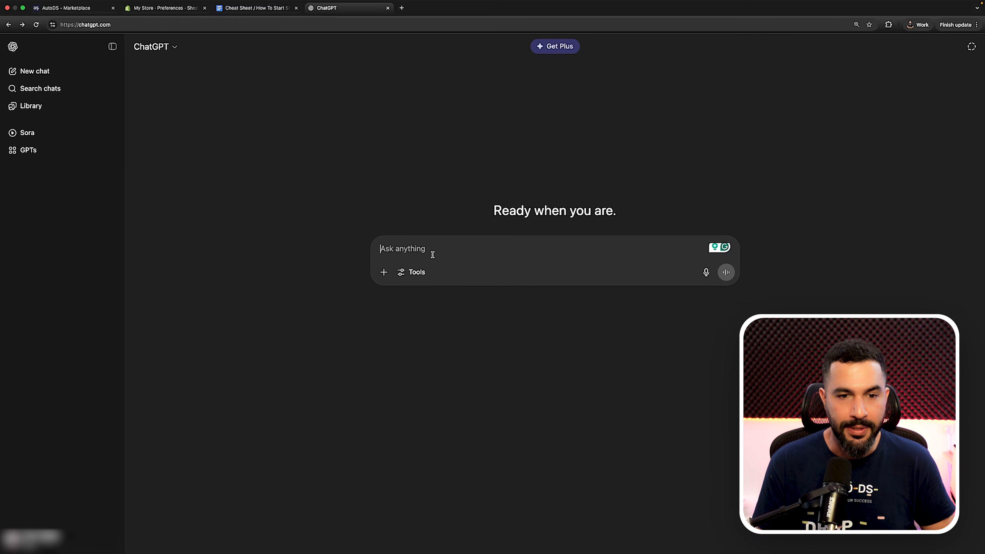
{"action": "key", "text": "super+v"}
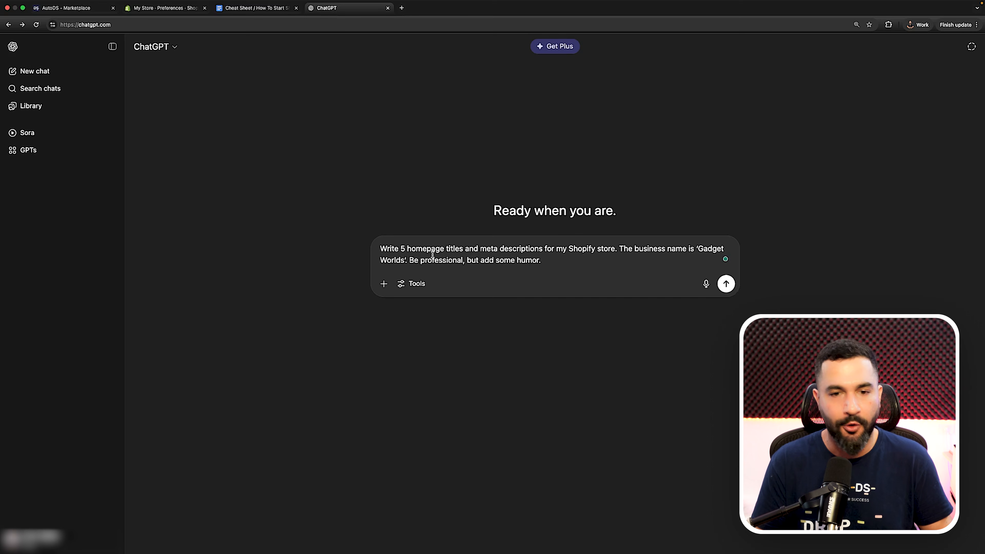
{"action": "key", "text": "Return"}
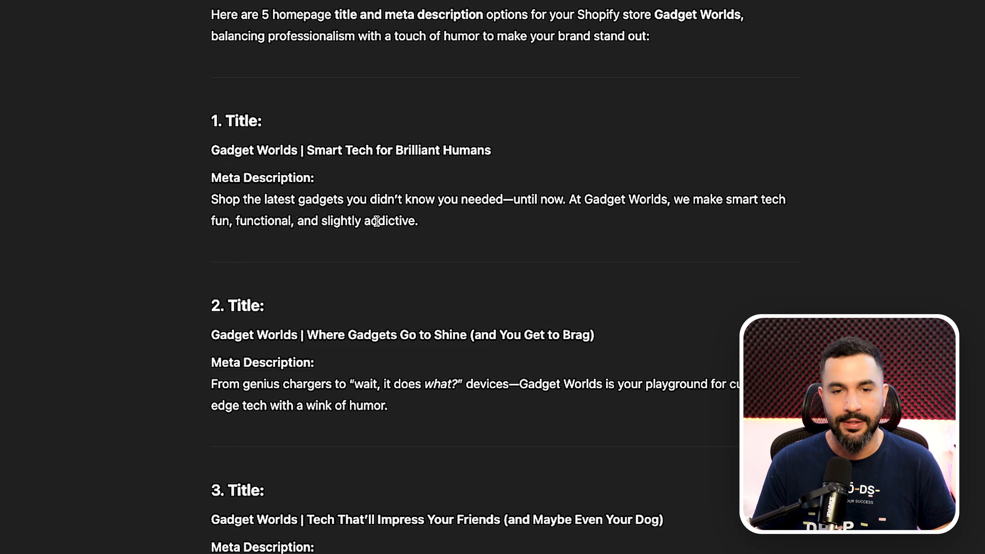
Step: Review the five suggested homepage titles and their meta descriptions in the ChatGPT answer
{"action": "scroll", "coordinate": [384, 220], "scroll_direction": "down", "scroll_amount": 3}
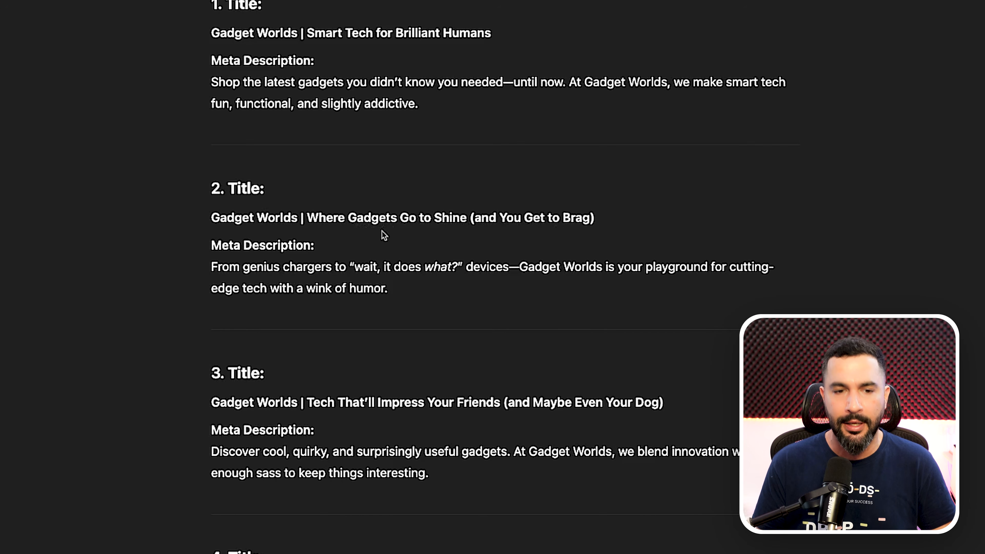
{"action": "scroll", "coordinate": [373, 233], "scroll_direction": "down", "scroll_amount": 2}
{"action": "scroll", "coordinate": [373, 236], "scroll_direction": "down", "scroll_amount": 4}
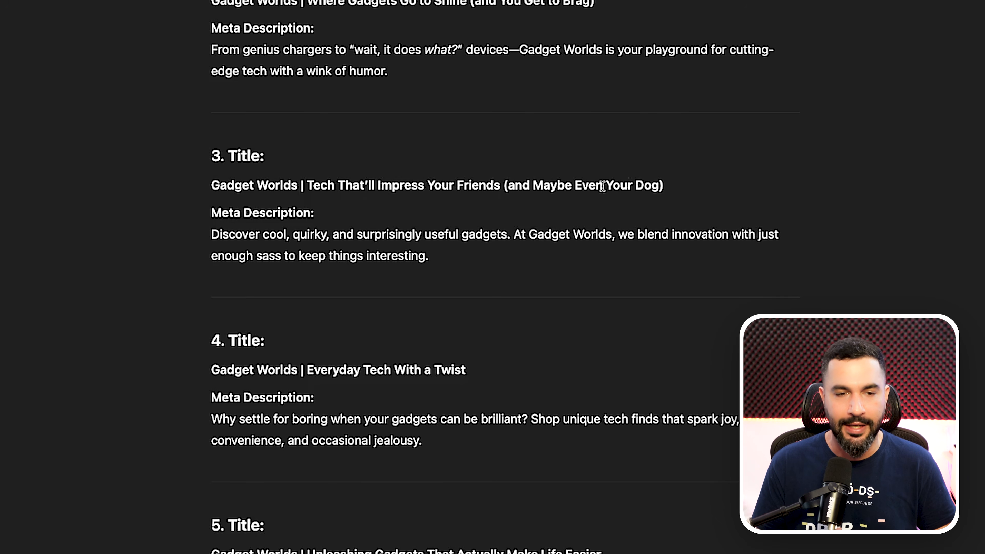
{"action": "scroll", "coordinate": [226, 169], "scroll_direction": "down", "scroll_amount": 5}
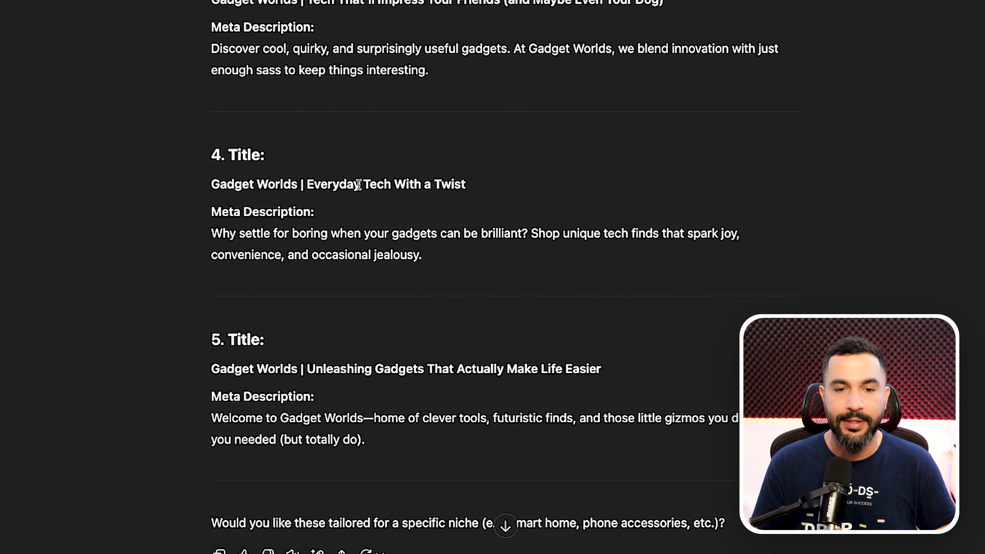
{"action": "left_click_drag", "start_coordinate": [470, 186], "coordinate": [301, 173]}
{"action": "scroll", "coordinate": [438, 196], "scroll_direction": "down", "scroll_amount": 5}
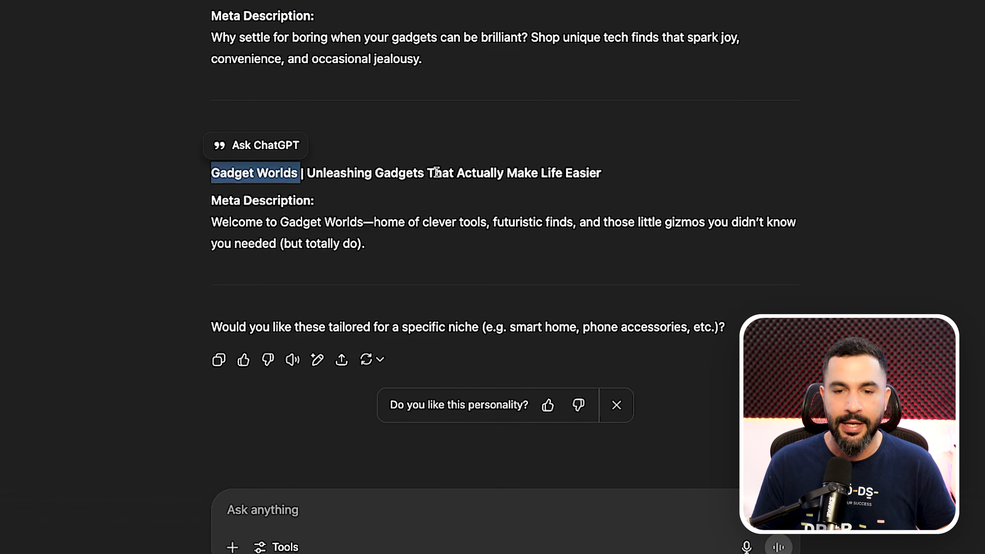
{"action": "double_click", "coordinate": [344, 178]}
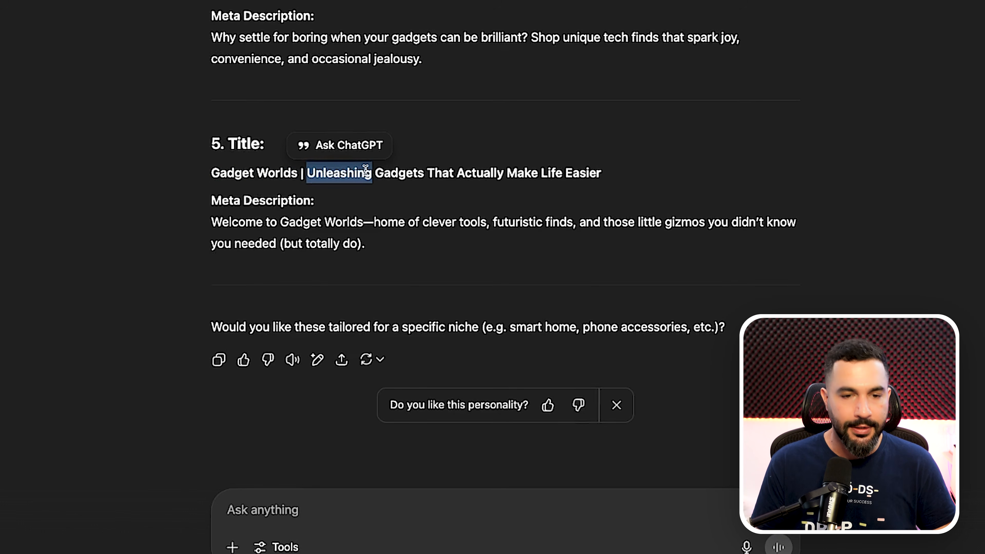
{"action": "scroll", "coordinate": [352, 255], "scroll_direction": "up", "scroll_amount": 3}
{"action": "scroll", "coordinate": [351, 255], "scroll_direction": "up", "scroll_amount": 2}
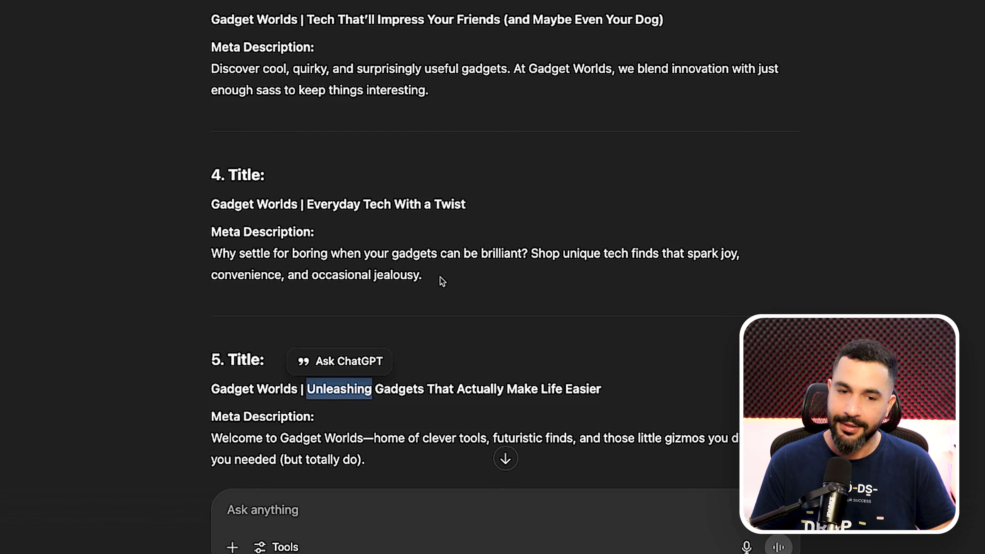
Step: Copy the fourth suggested title, "Gadget Worlds | Everyday Tech With a Twist", into the home page title of the Shopify preferences
{"action": "left_click_drag", "start_coordinate": [240, 210], "coordinate": [208, 211]}
{"action": "key", "text": "ctrl+c"}
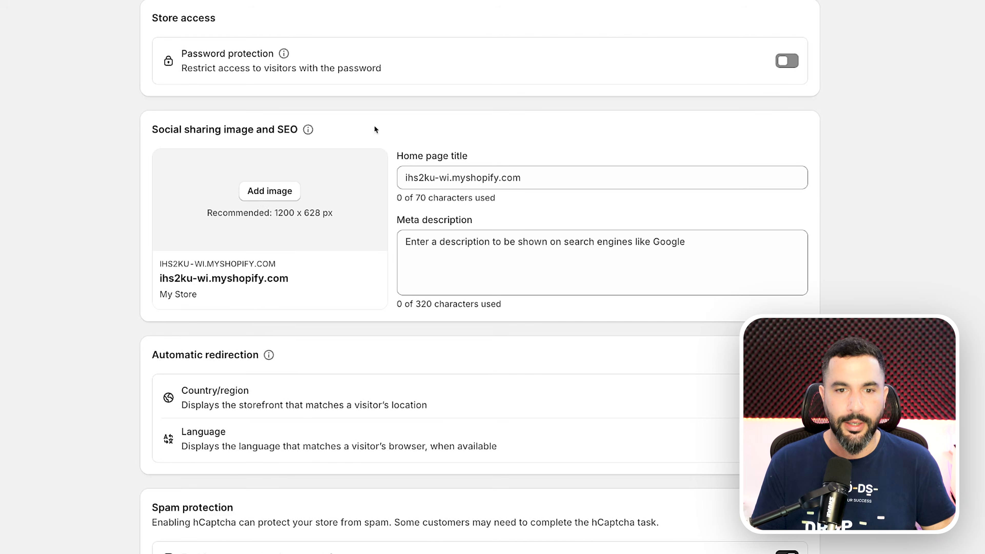
{"action": "left_click", "coordinate": [601, 177]}
{"action": "key", "text": "ctrl+v"}
{"action": "key", "text": "Tab"}
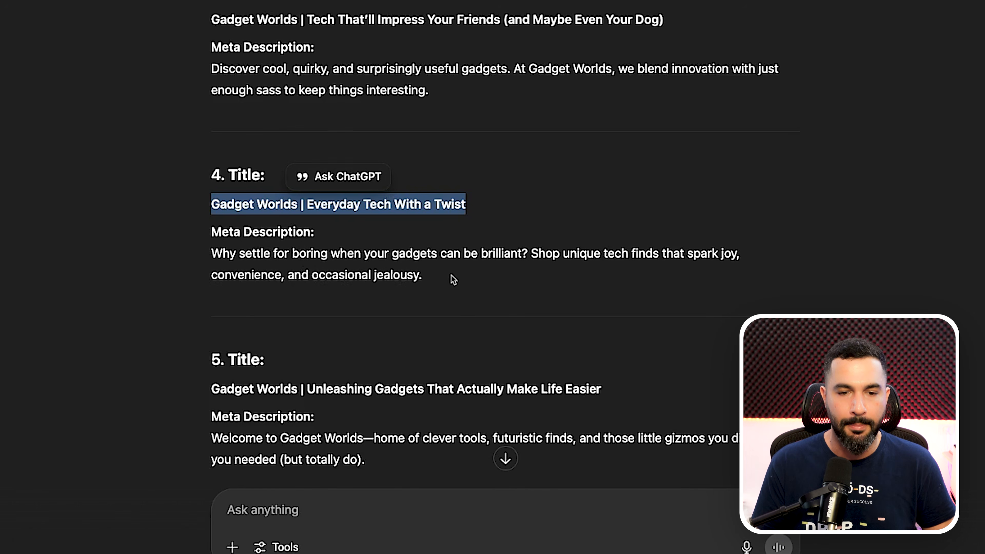
Step: Copy the fourth suggestion's meta description, beginning "Why settle for boring when your gadgets can be brilliant?", into the Shopify preferences and save
{"action": "left_click_drag", "start_coordinate": [453, 278], "coordinate": [214, 250]}
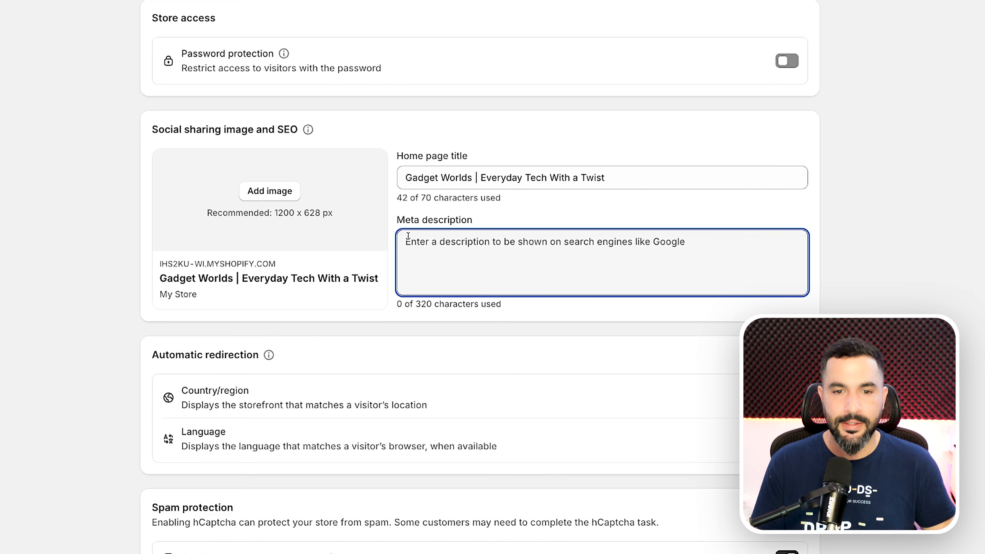
{"action": "type", "text": "Why settle for boring when your gadgets can be brilliant? Shop unique tech finds that spark joy, convenience, and occasional jealousy."}
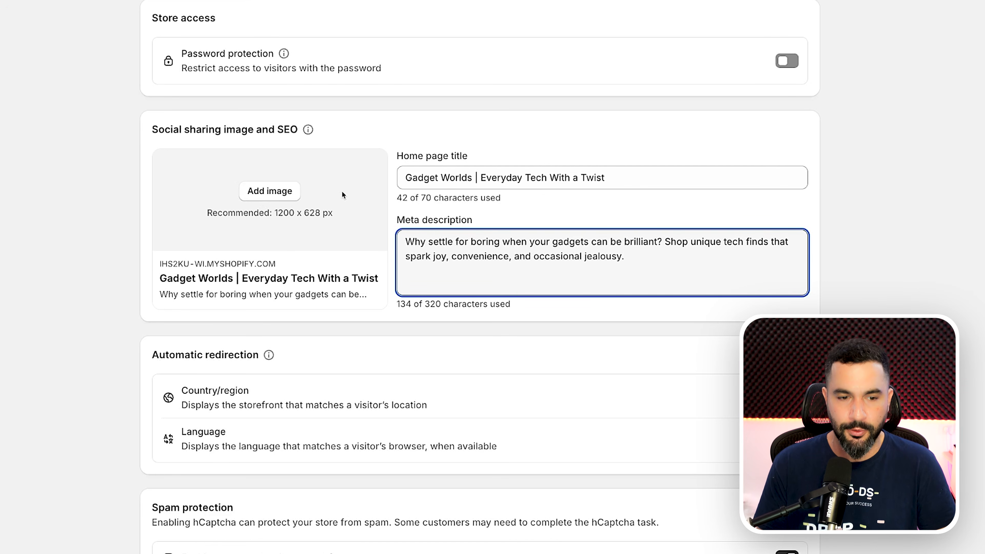
{"action": "scroll", "coordinate": [819, 197], "scroll_direction": "up", "scroll_amount": 2}
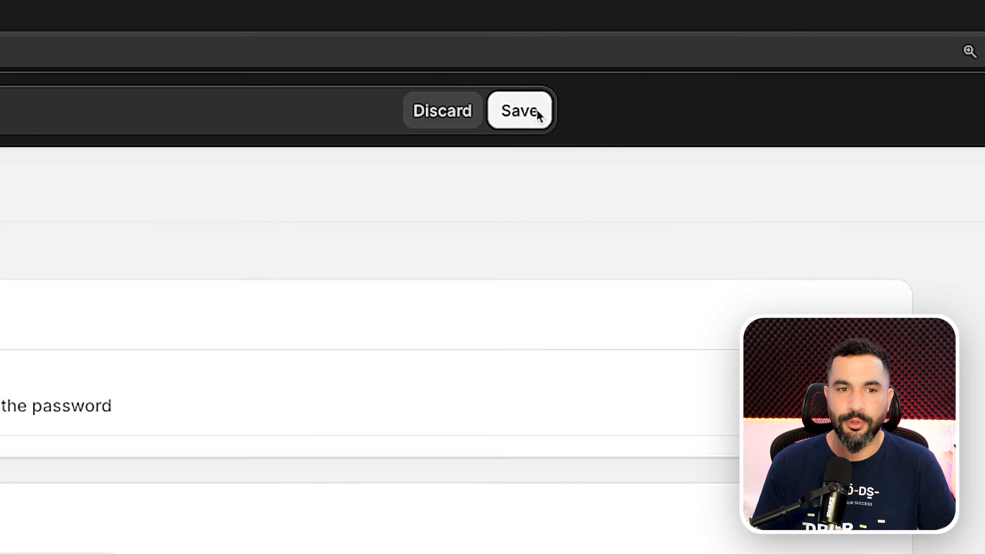
{"action": "left_click", "coordinate": [519, 113]}
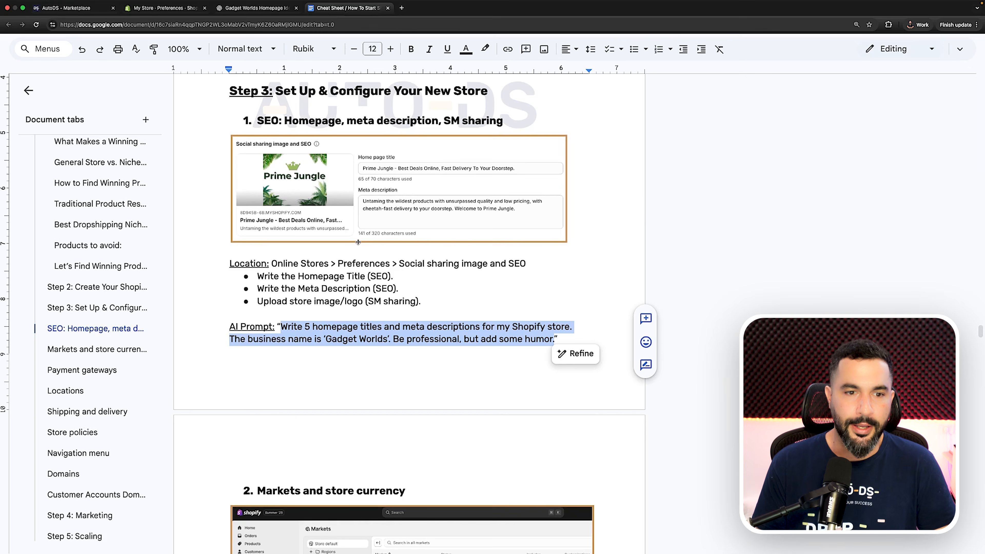
Step: Return to the Google Docs cheat sheet and view section 2, Markets and store currency
{"action": "scroll", "coordinate": [357, 243], "scroll_direction": "down", "scroll_amount": 7}
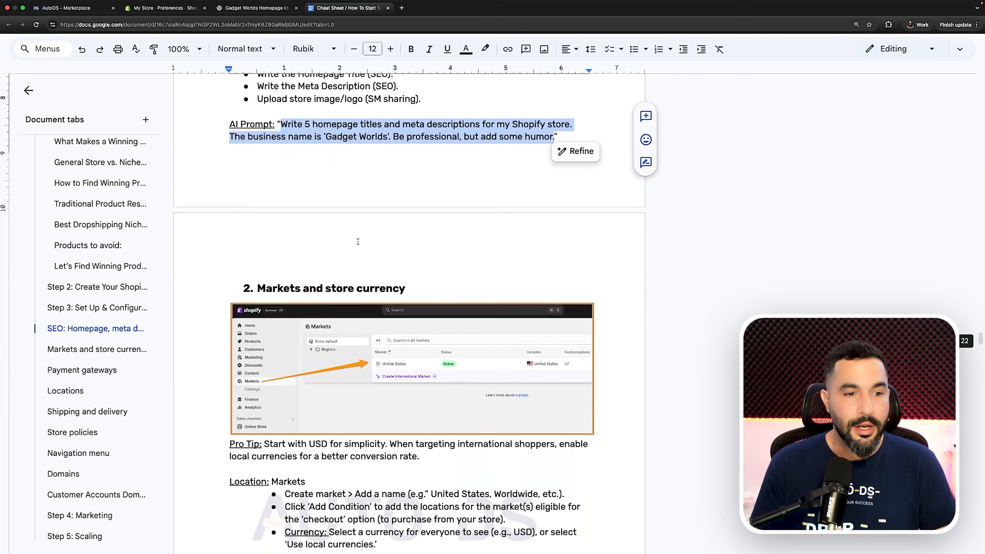
{"action": "scroll", "coordinate": [334, 206], "scroll_direction": "down", "scroll_amount": 1}
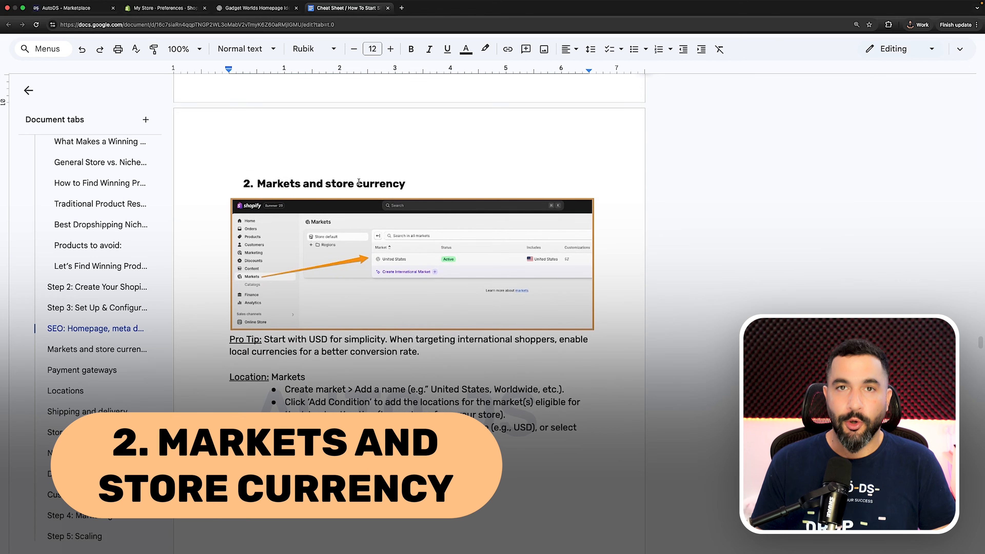
Step: Switch to the Shopify store, create a new international market under Markets, and open its included regions for editing
{"action": "scroll", "coordinate": [364, 182], "scroll_direction": "down", "scroll_amount": 3}
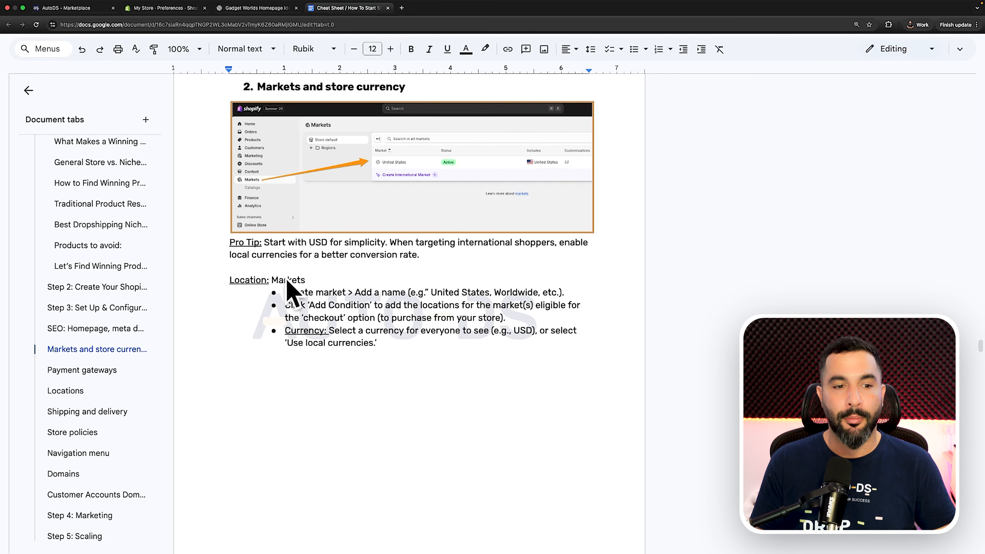
{"action": "left_click", "coordinate": [147, 12]}
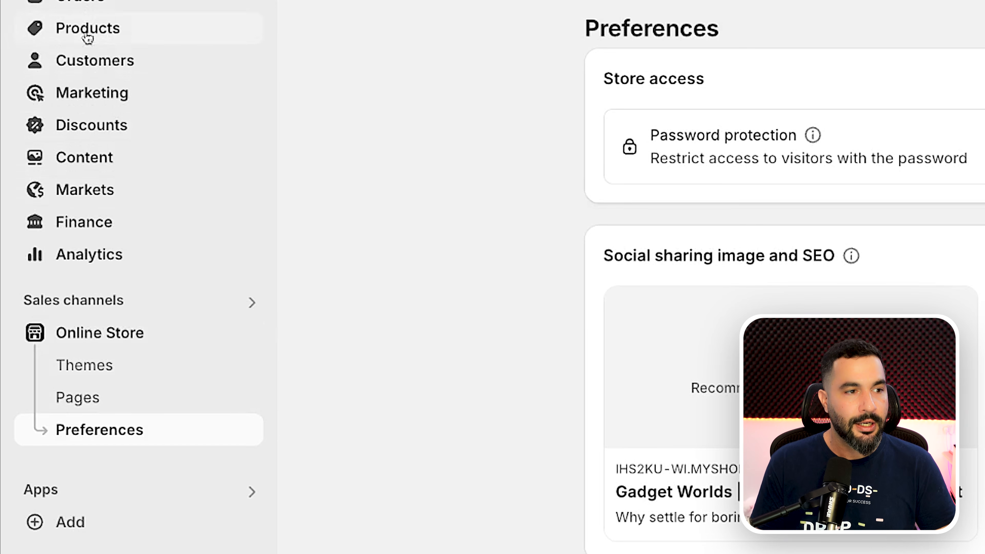
{"action": "left_click", "coordinate": [93, 197]}
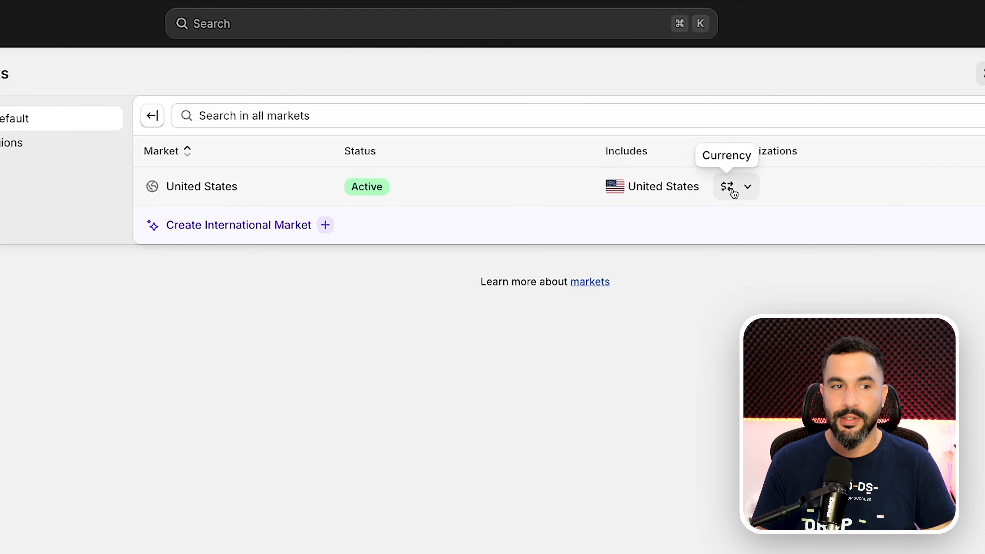
{"action": "left_click", "coordinate": [238, 225]}
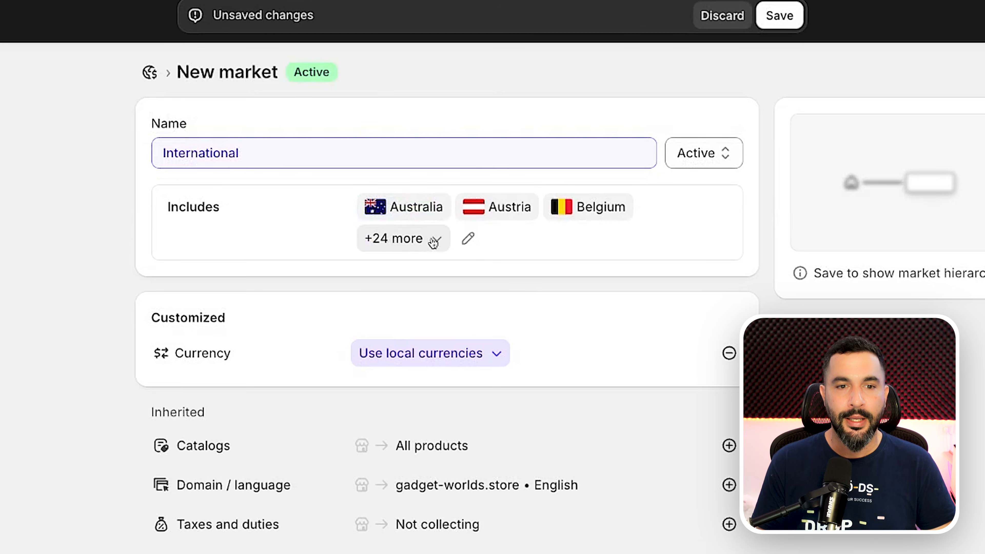
{"action": "left_click", "coordinate": [478, 181]}
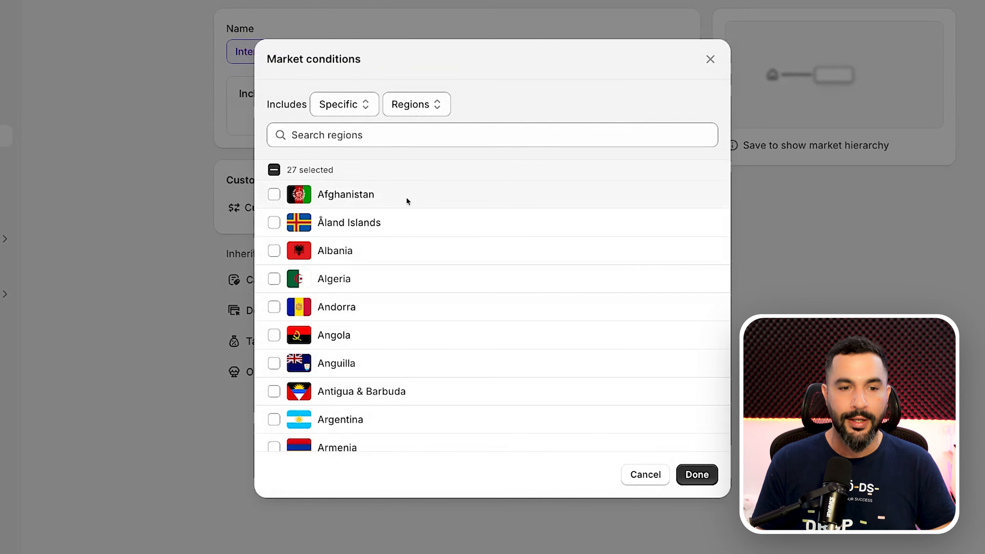
Step: Examine which countries are selected in the market's region list, starting from Afghanistan and going through the countries beginning with G
{"action": "scroll", "coordinate": [407, 199], "scroll_direction": "down", "scroll_amount": 10}
{"action": "scroll", "coordinate": [407, 197], "scroll_direction": "down", "scroll_amount": 10}
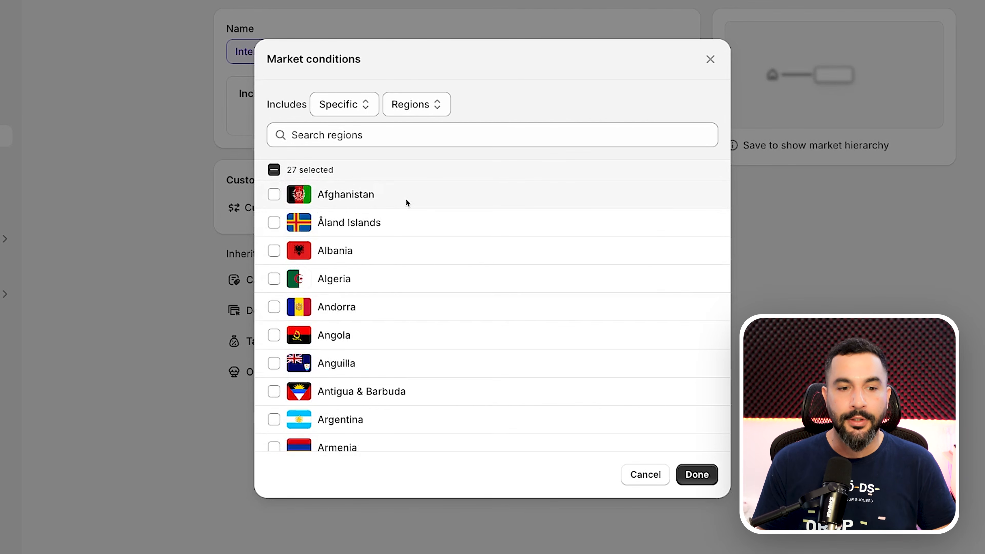
{"action": "scroll", "coordinate": [406, 202], "scroll_direction": "down", "scroll_amount": 8}
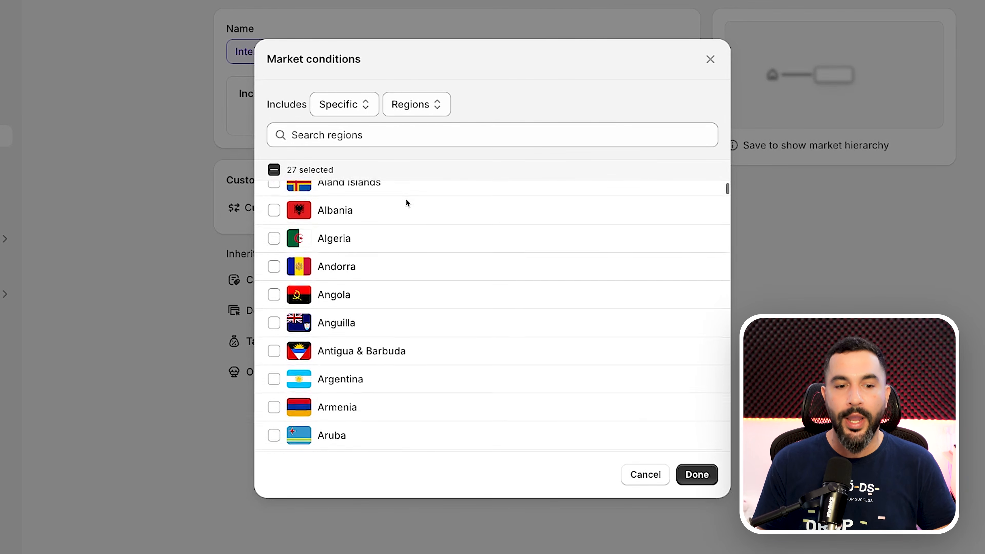
{"action": "scroll", "coordinate": [406, 204], "scroll_direction": "up", "scroll_amount": 7}
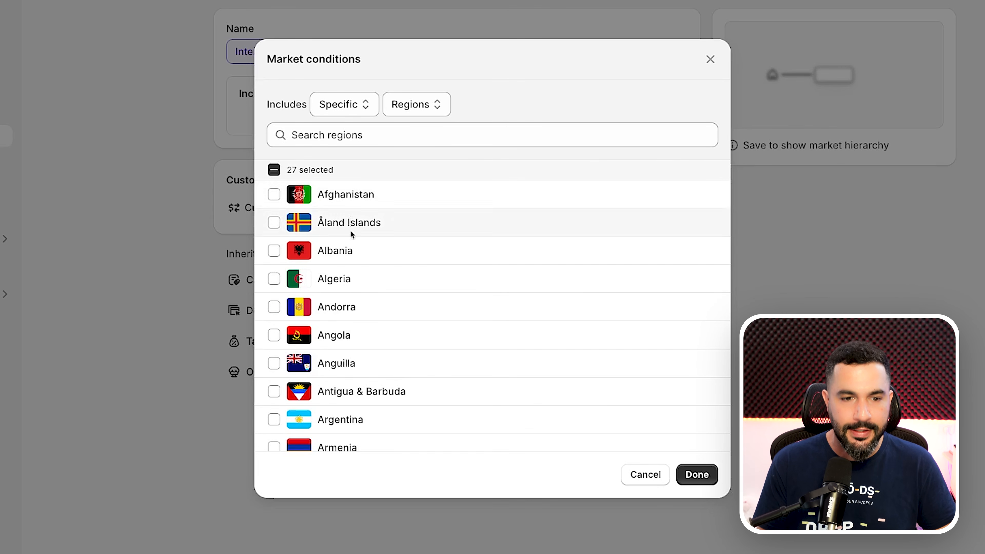
{"action": "scroll", "coordinate": [352, 256], "scroll_direction": "down", "scroll_amount": 5}
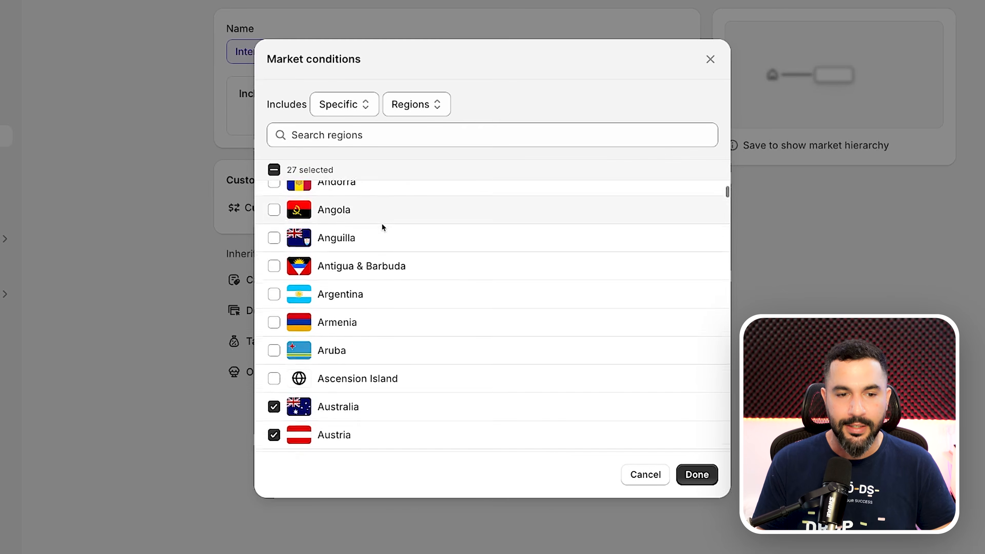
{"action": "scroll", "coordinate": [354, 218], "scroll_direction": "up", "scroll_amount": 2}
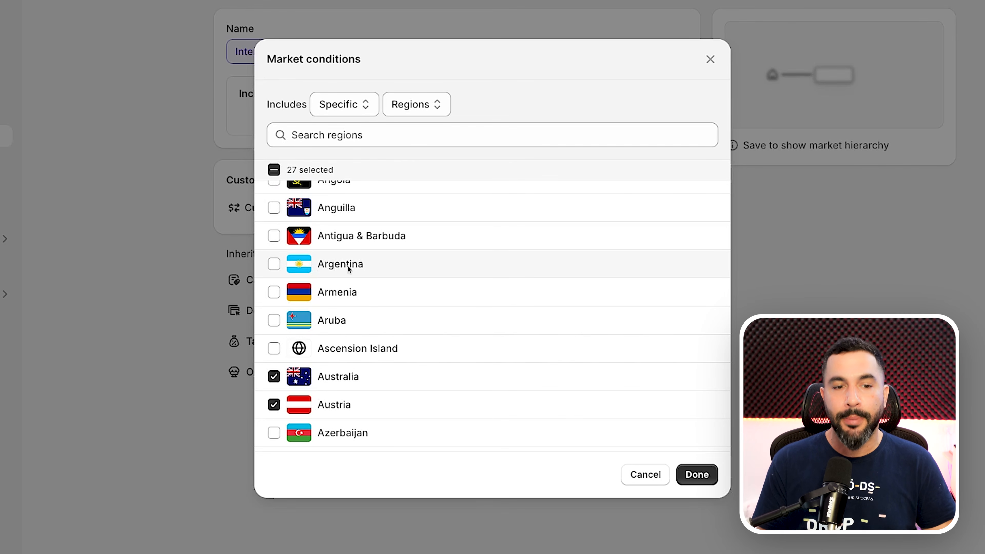
{"action": "scroll", "coordinate": [348, 268], "scroll_direction": "down", "scroll_amount": 2}
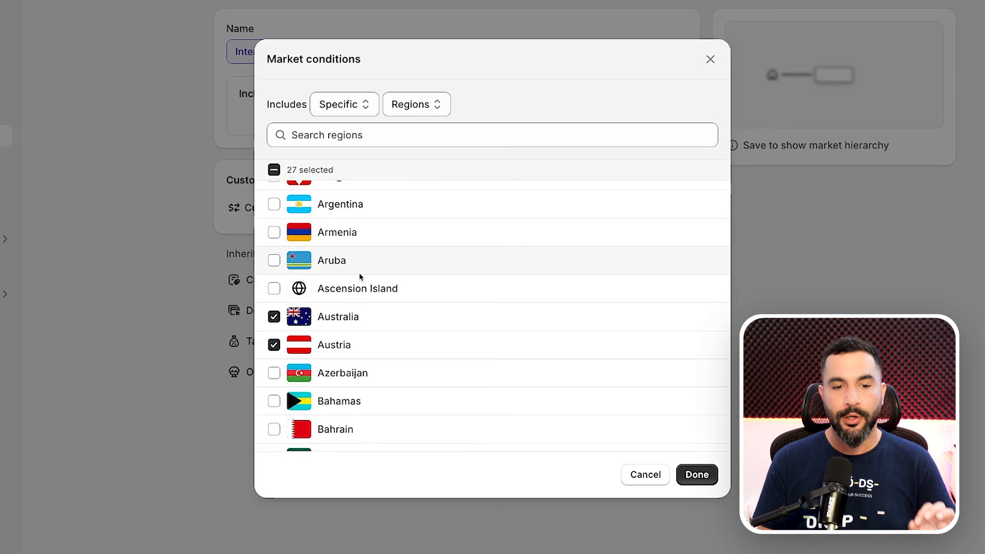
{"action": "scroll", "coordinate": [360, 276], "scroll_direction": "down", "scroll_amount": 1}
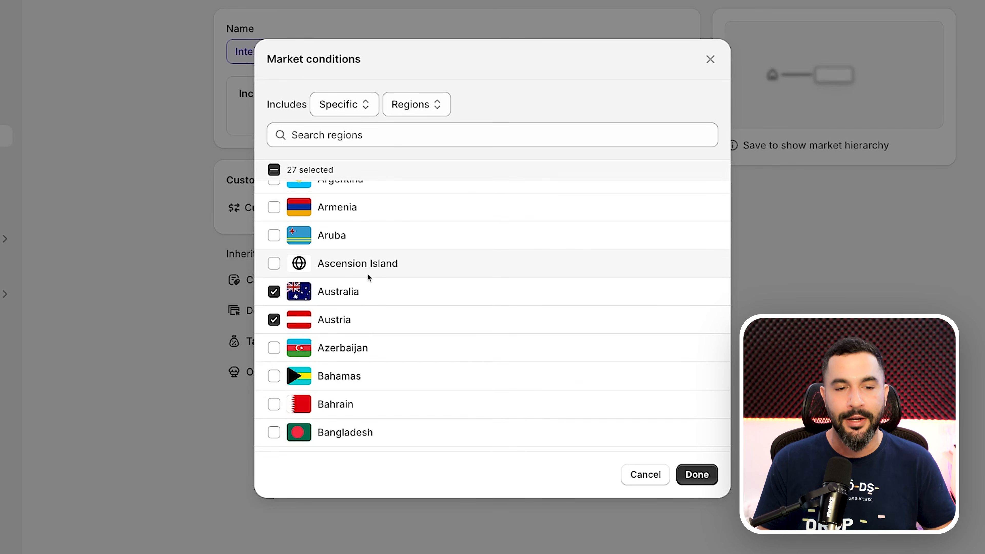
{"action": "scroll", "coordinate": [368, 274], "scroll_direction": "up", "scroll_amount": 5}
{"action": "scroll", "coordinate": [351, 234], "scroll_direction": "down", "scroll_amount": 2}
{"action": "scroll", "coordinate": [352, 234], "scroll_direction": "down", "scroll_amount": 5}
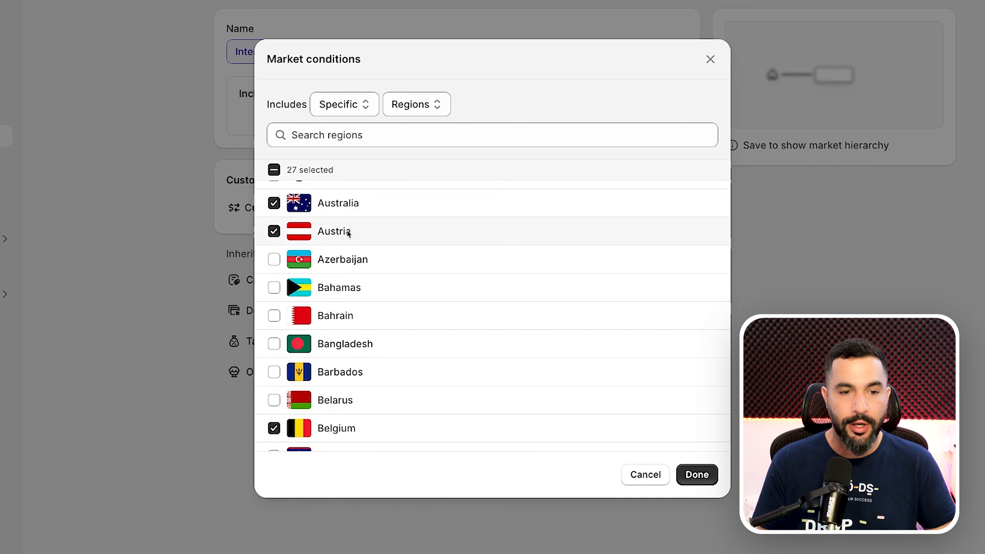
{"action": "scroll", "coordinate": [346, 236], "scroll_direction": "down", "scroll_amount": 2}
{"action": "scroll", "coordinate": [349, 270], "scroll_direction": "down", "scroll_amount": 8}
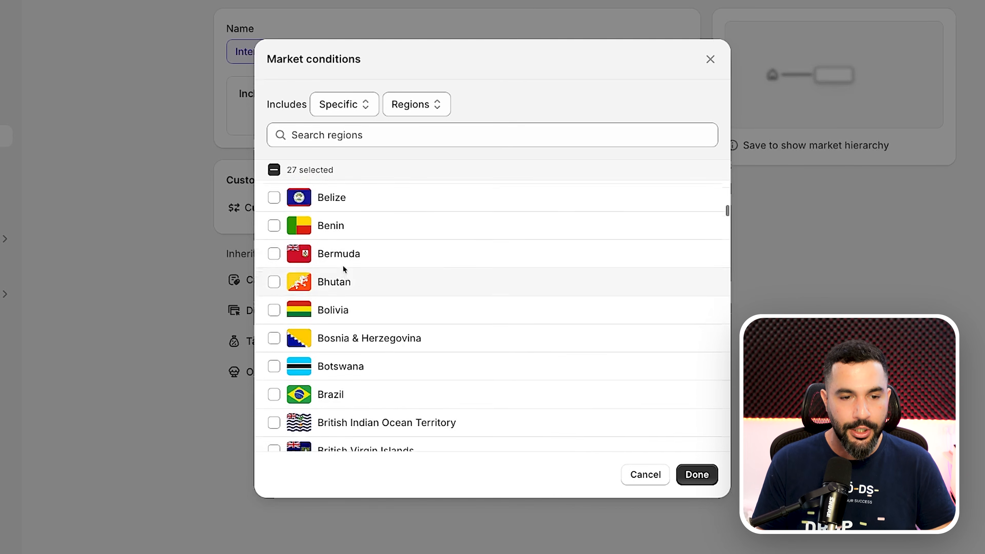
{"action": "scroll", "coordinate": [341, 256], "scroll_direction": "down", "scroll_amount": 5}
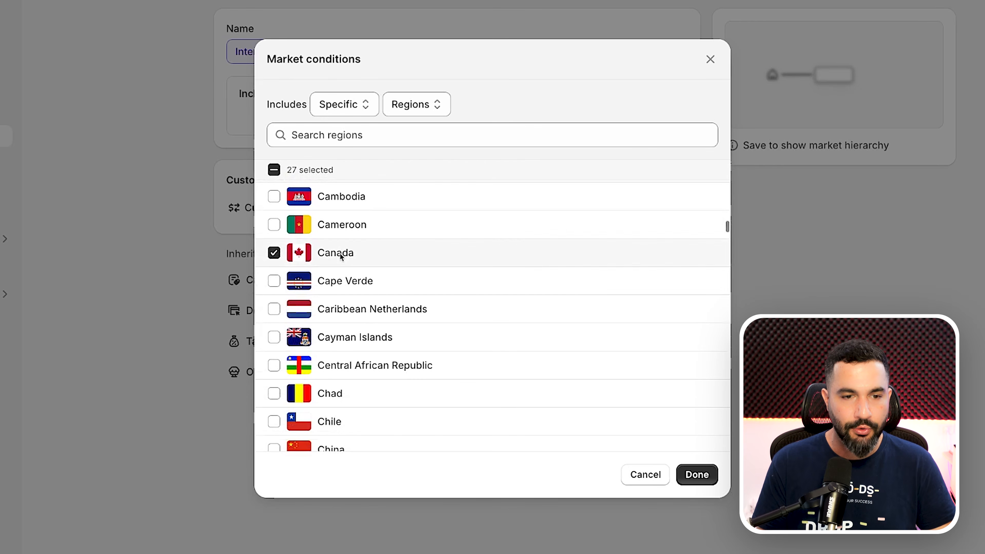
{"action": "scroll", "coordinate": [334, 254], "scroll_direction": "down", "scroll_amount": 13}
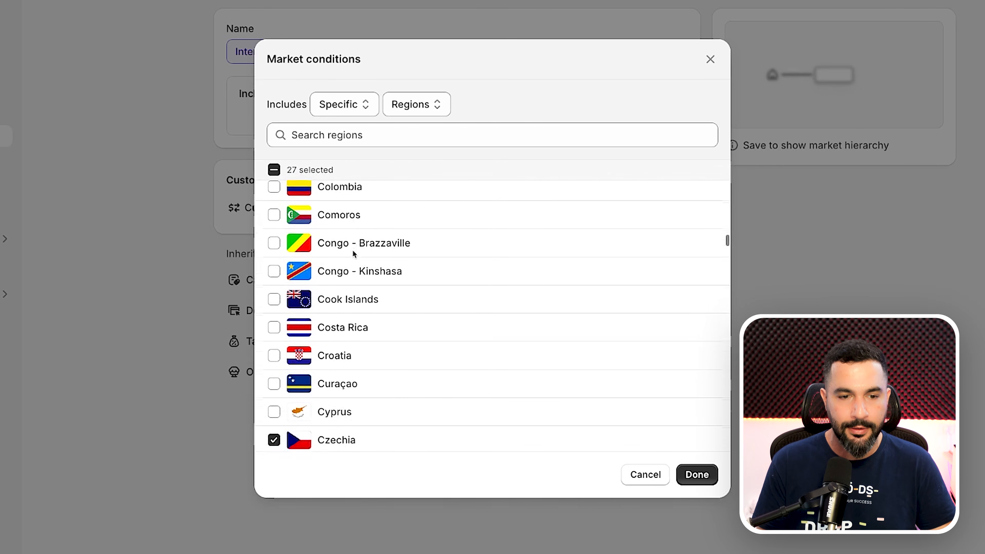
{"action": "scroll", "coordinate": [360, 225], "scroll_direction": "up", "scroll_amount": 3}
{"action": "scroll", "coordinate": [360, 226], "scroll_direction": "down", "scroll_amount": 12}
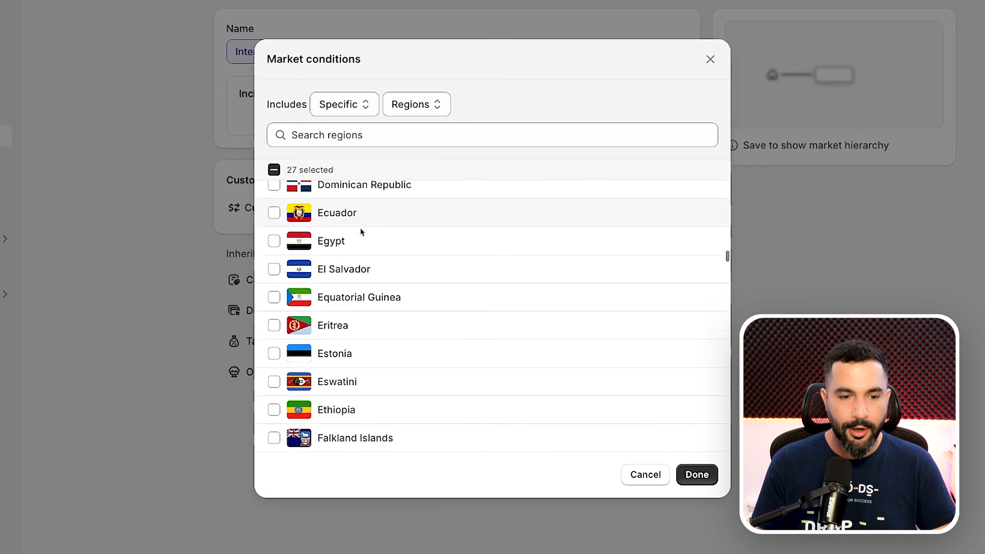
{"action": "scroll", "coordinate": [360, 210], "scroll_direction": "down", "scroll_amount": 11}
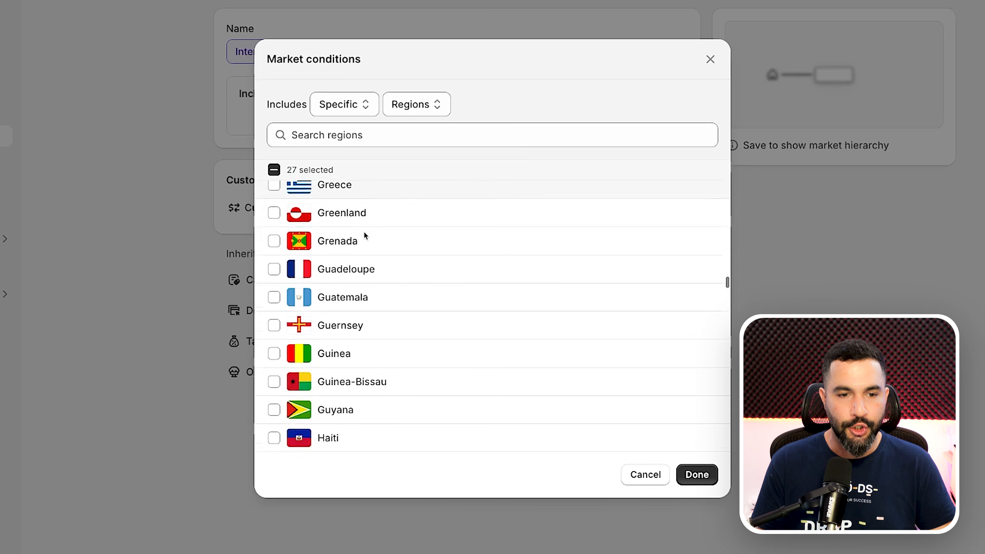
Step: Deselect Hong Kong SAR, Japan and Malaysia from the regions included in the international market
{"action": "scroll", "coordinate": [365, 234], "scroll_direction": "down", "scroll_amount": 1}
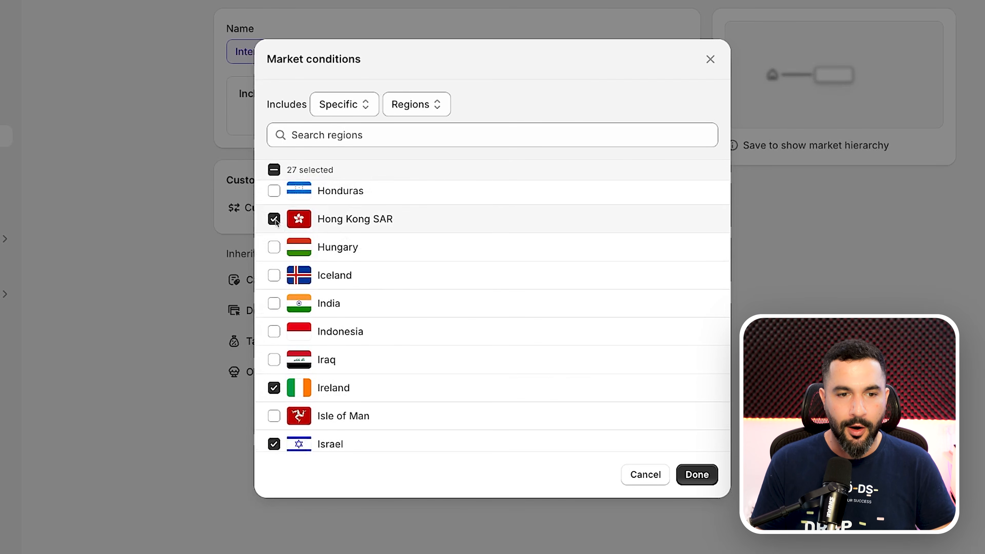
{"action": "scroll", "coordinate": [276, 222], "scroll_direction": "down", "scroll_amount": 6}
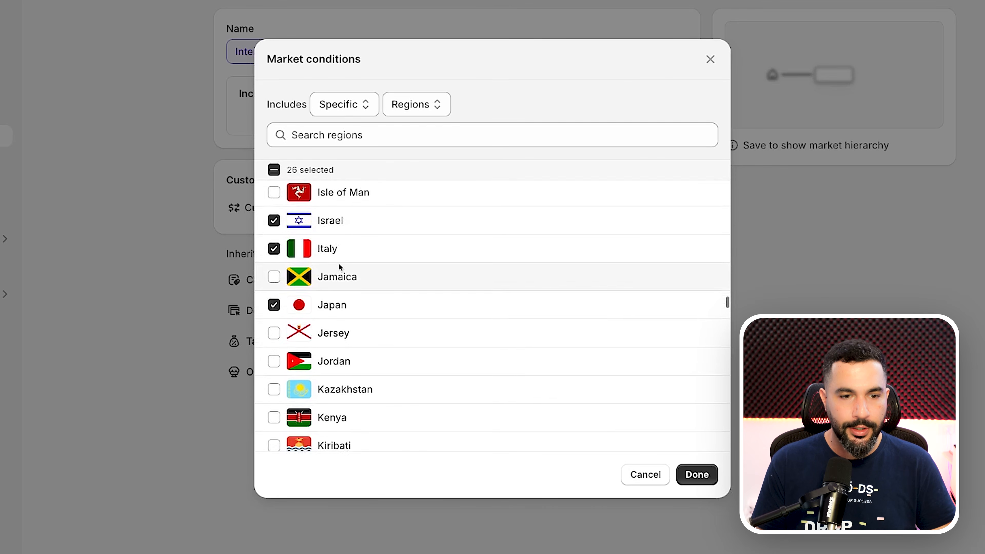
{"action": "scroll", "coordinate": [322, 246], "scroll_direction": "down", "scroll_amount": 1}
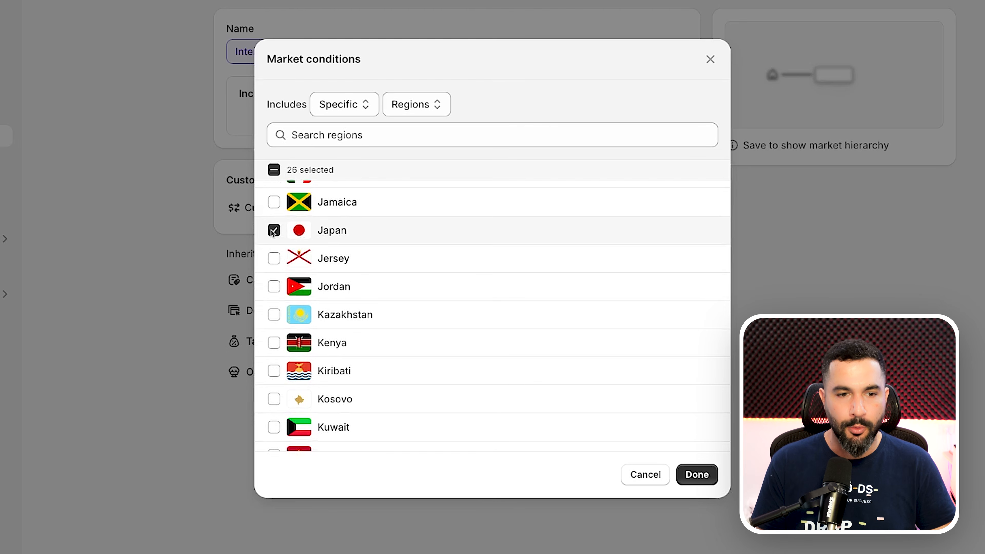
{"action": "scroll", "coordinate": [338, 243], "scroll_direction": "down", "scroll_amount": 10}
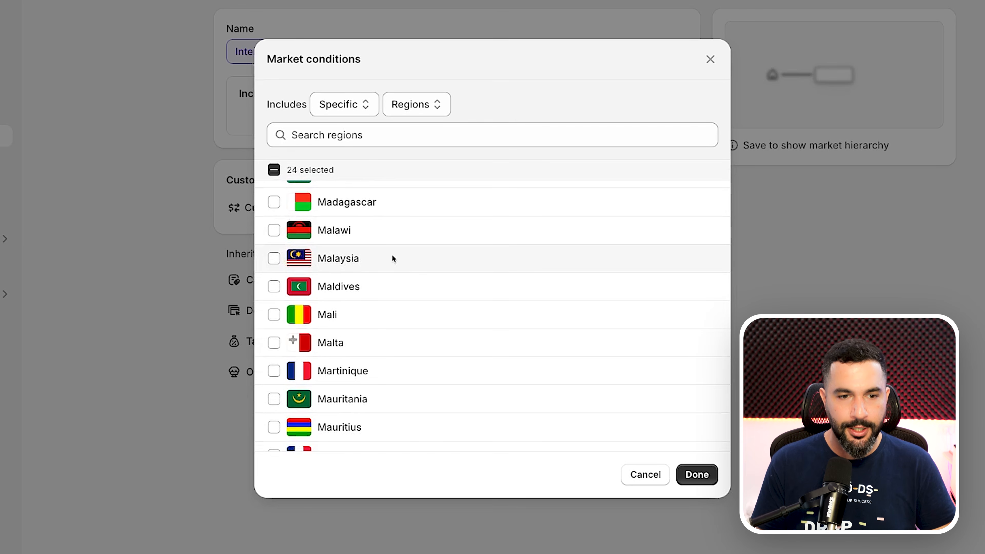
Step: Check the remaining selected countries through the end of the region list and apply the market conditions
{"action": "scroll", "coordinate": [427, 253], "scroll_direction": "down", "scroll_amount": 6}
{"action": "scroll", "coordinate": [426, 255], "scroll_direction": "down", "scroll_amount": 3}
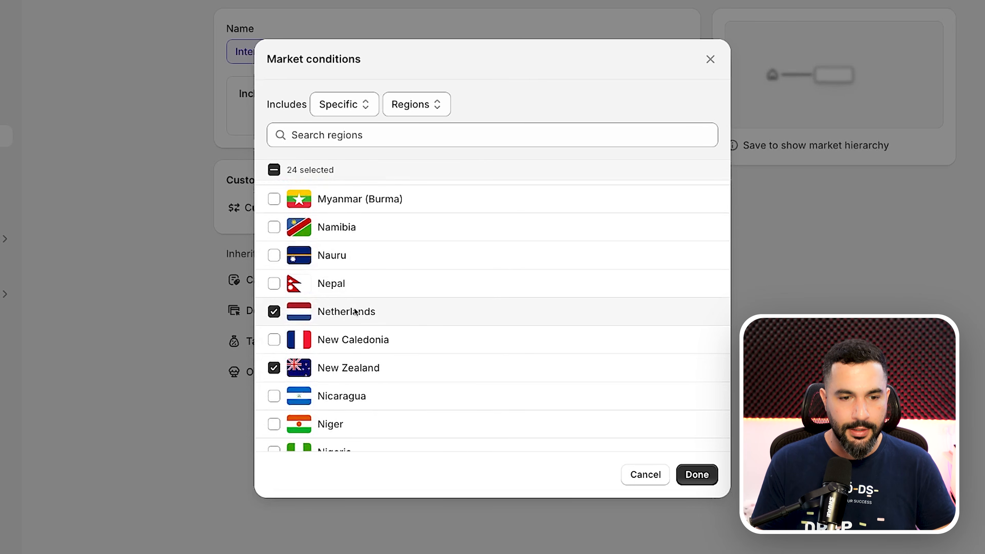
{"action": "scroll", "coordinate": [354, 312], "scroll_direction": "down", "scroll_amount": 7}
{"action": "scroll", "coordinate": [353, 283], "scroll_direction": "down", "scroll_amount": 10}
{"action": "scroll", "coordinate": [363, 289], "scroll_direction": "down", "scroll_amount": 6}
{"action": "scroll", "coordinate": [399, 251], "scroll_direction": "down", "scroll_amount": 8}
{"action": "scroll", "coordinate": [399, 268], "scroll_direction": "down", "scroll_amount": 8}
{"action": "scroll", "coordinate": [417, 236], "scroll_direction": "up", "scroll_amount": 2}
{"action": "scroll", "coordinate": [413, 244], "scroll_direction": "down", "scroll_amount": 2}
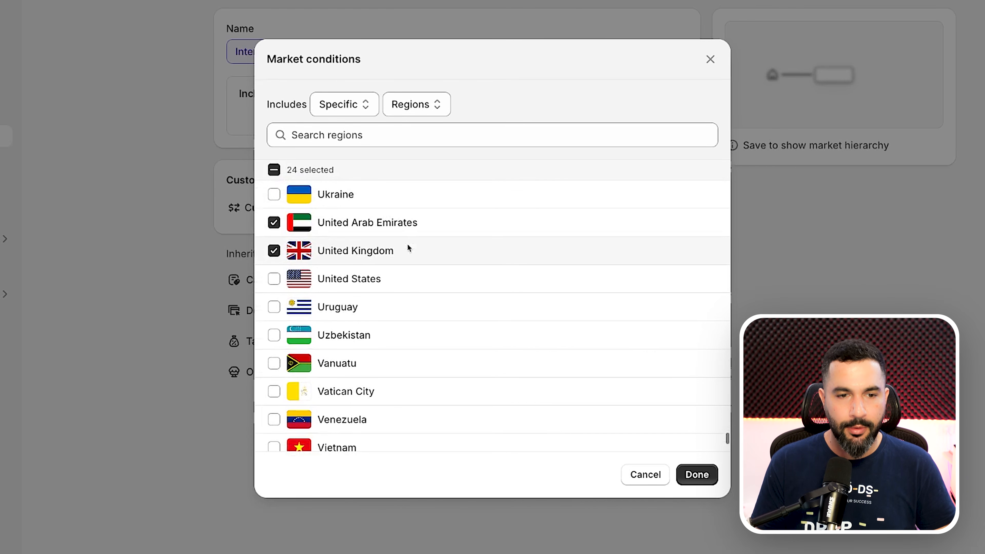
{"action": "scroll", "coordinate": [362, 256], "scroll_direction": "down", "scroll_amount": 1}
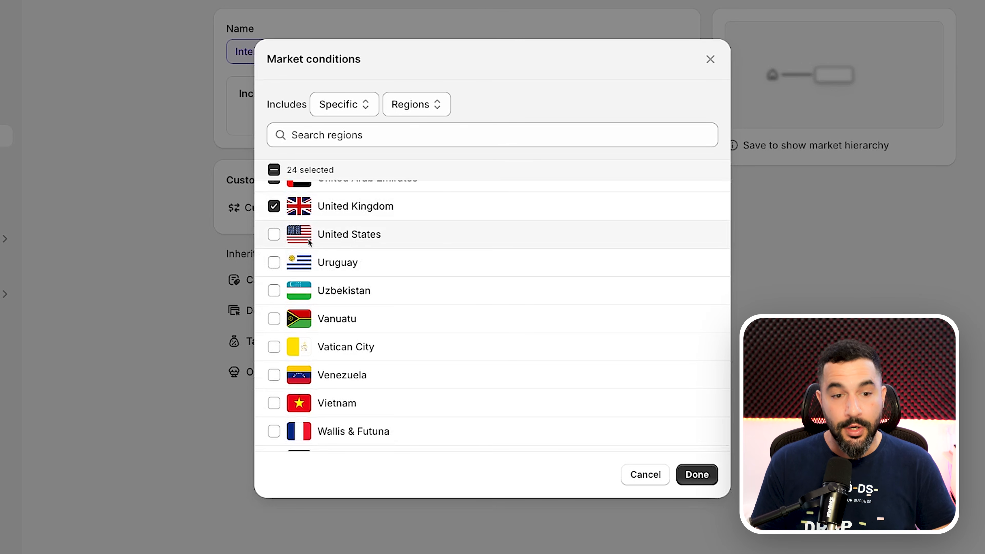
{"action": "scroll", "coordinate": [314, 236], "scroll_direction": "down", "scroll_amount": 3}
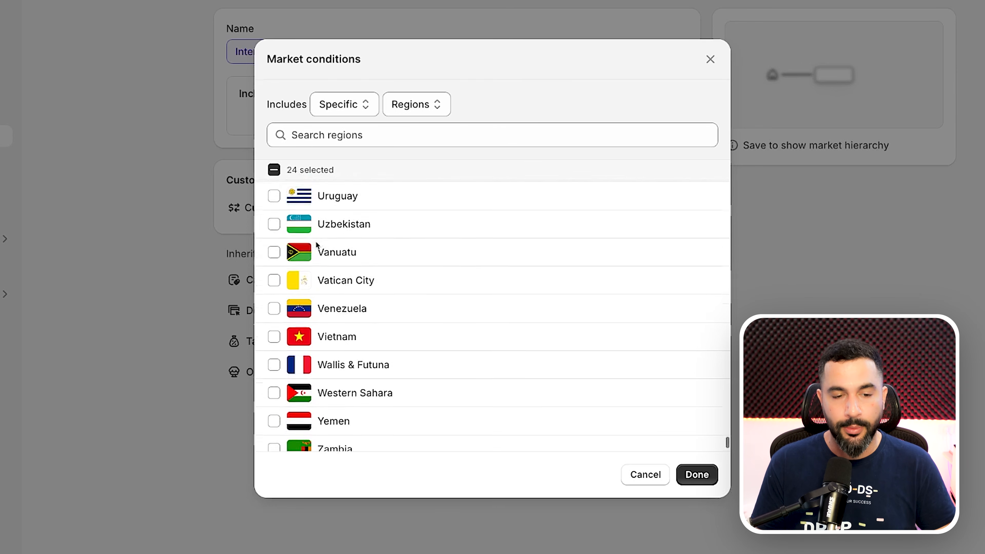
{"action": "left_click", "coordinate": [697, 475]}
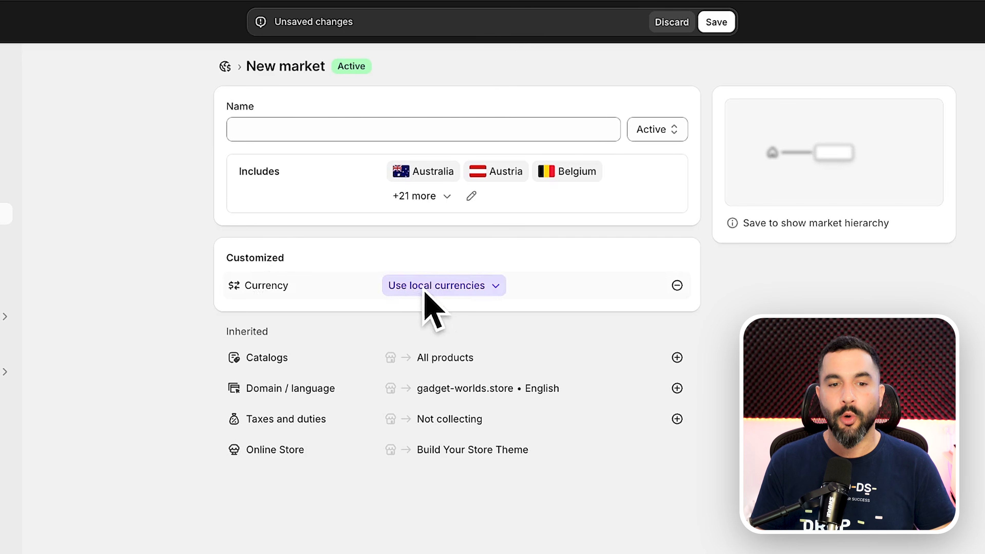
Step: Check the local currencies setting of the new market, name the market "International Market" and save it
{"action": "left_click", "coordinate": [435, 293]}
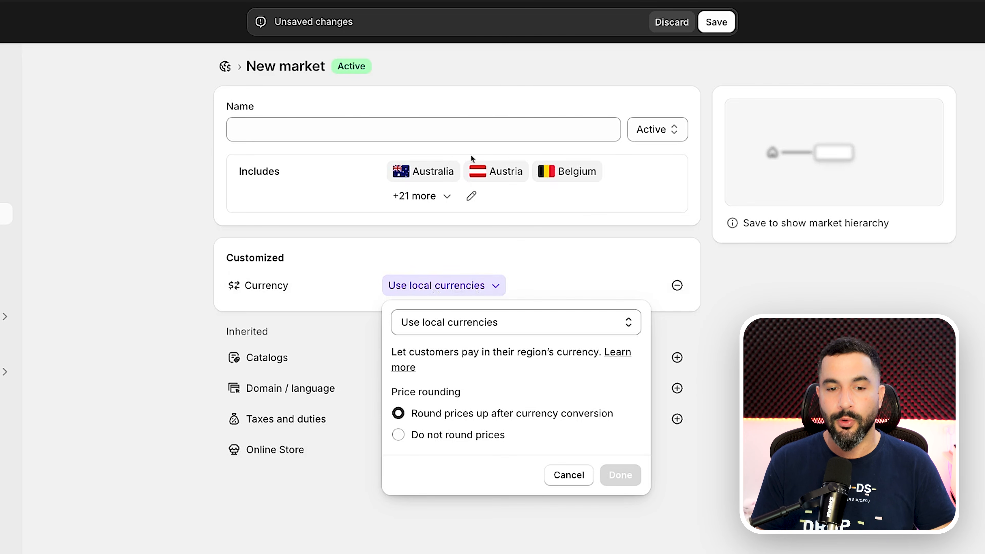
{"action": "left_click", "coordinate": [499, 226]}
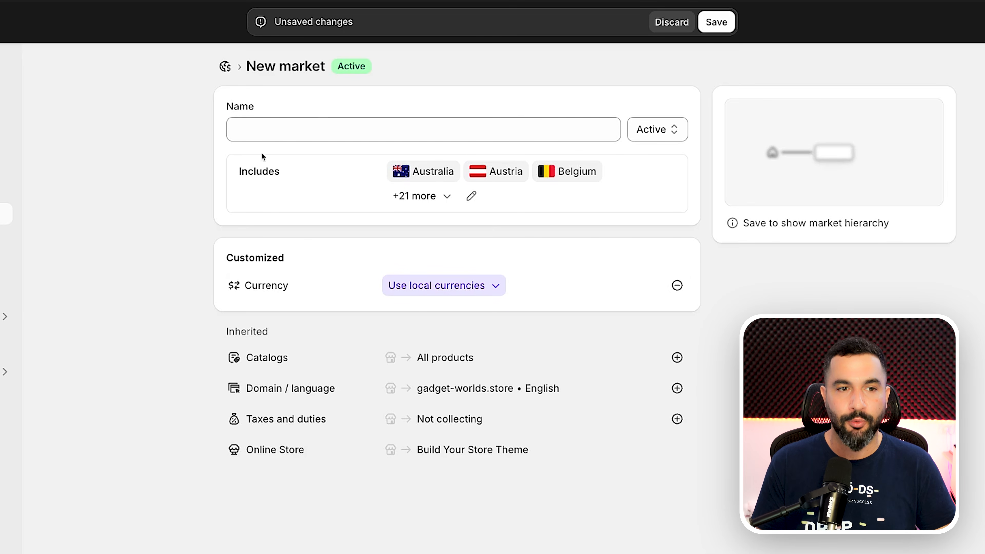
{"action": "left_click", "coordinate": [448, 116]}
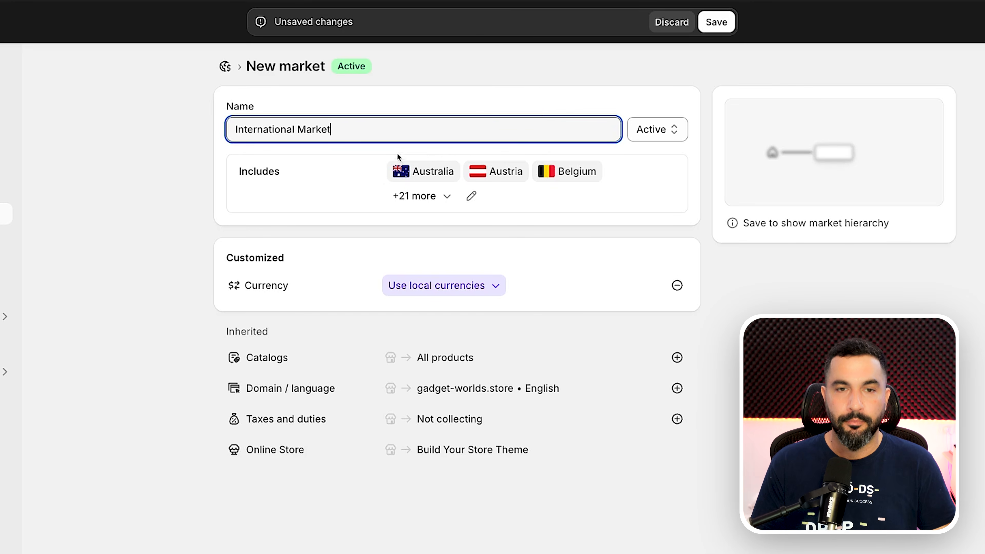
{"action": "type", "text": "International Market"}
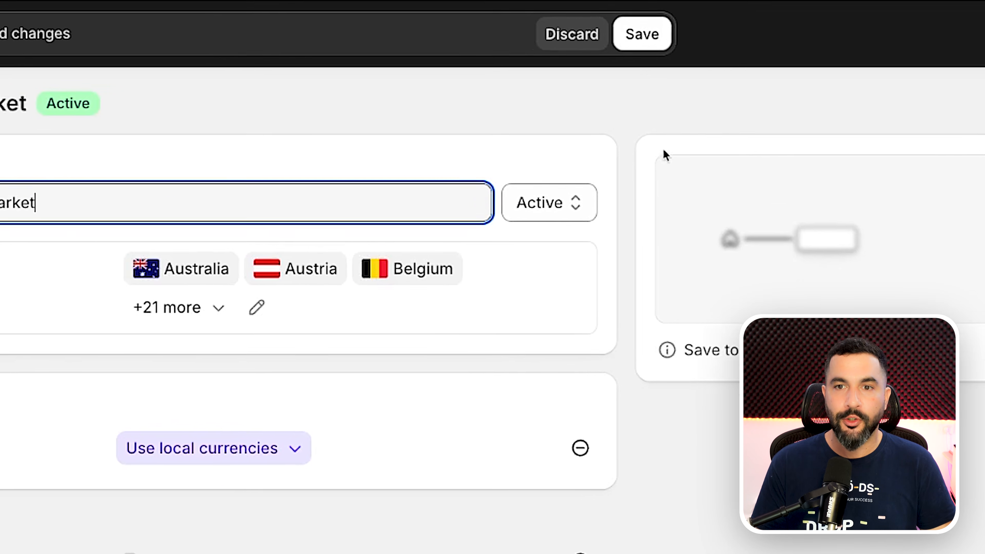
{"action": "left_click", "coordinate": [716, 23]}
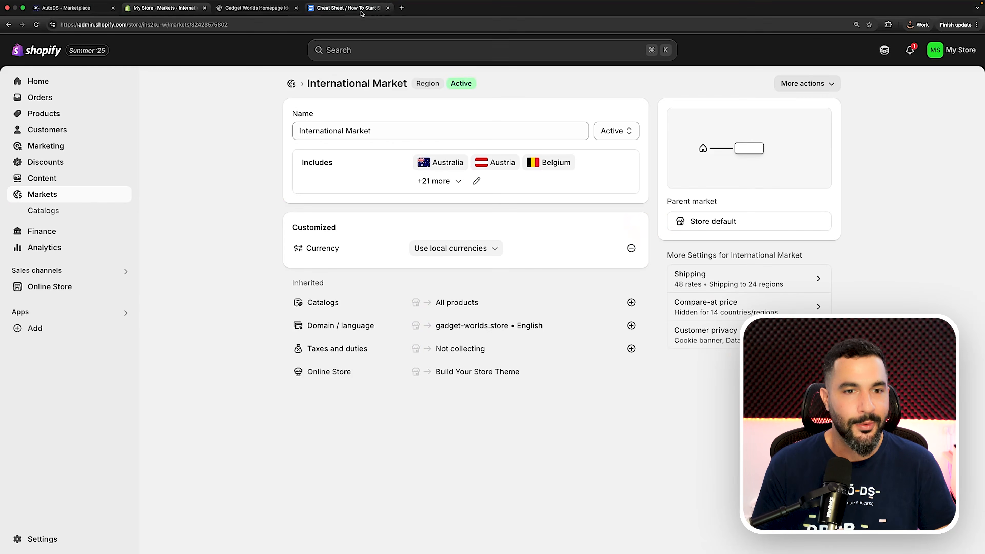
Step: Return to the Google Docs cheat sheet and view section 3, Payment gateways
{"action": "left_click", "coordinate": [361, 11]}
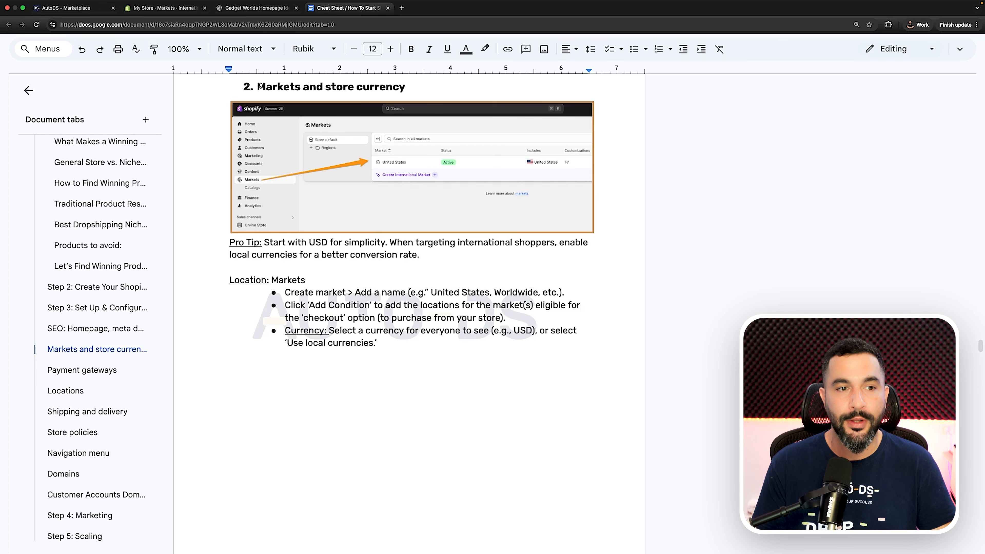
{"action": "scroll", "coordinate": [260, 86], "scroll_direction": "down", "scroll_amount": 2}
{"action": "scroll", "coordinate": [260, 86], "scroll_direction": "up", "scroll_amount": 1}
{"action": "scroll", "coordinate": [261, 86], "scroll_direction": "down", "scroll_amount": 4}
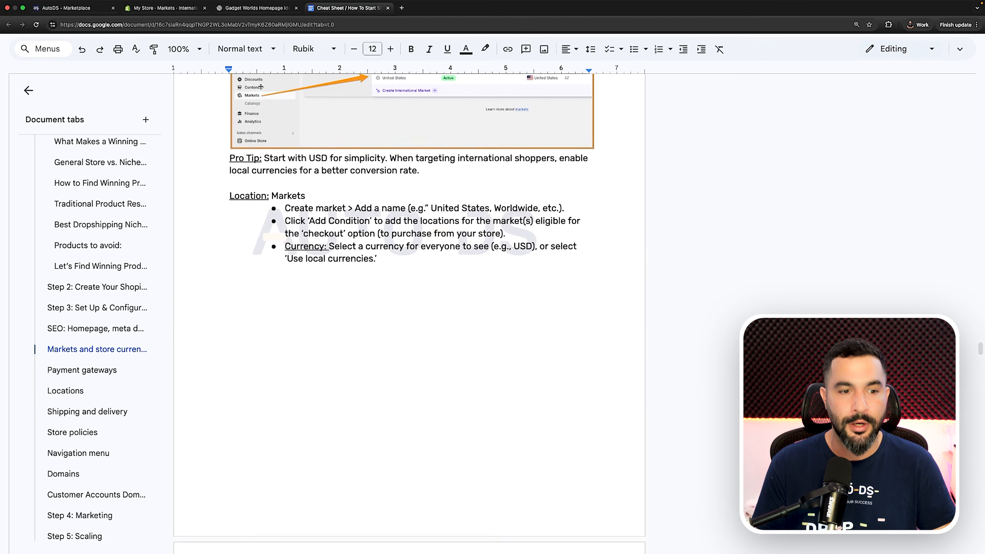
{"action": "scroll", "coordinate": [261, 87], "scroll_direction": "down", "scroll_amount": 10}
{"action": "scroll", "coordinate": [260, 88], "scroll_direction": "down", "scroll_amount": 3}
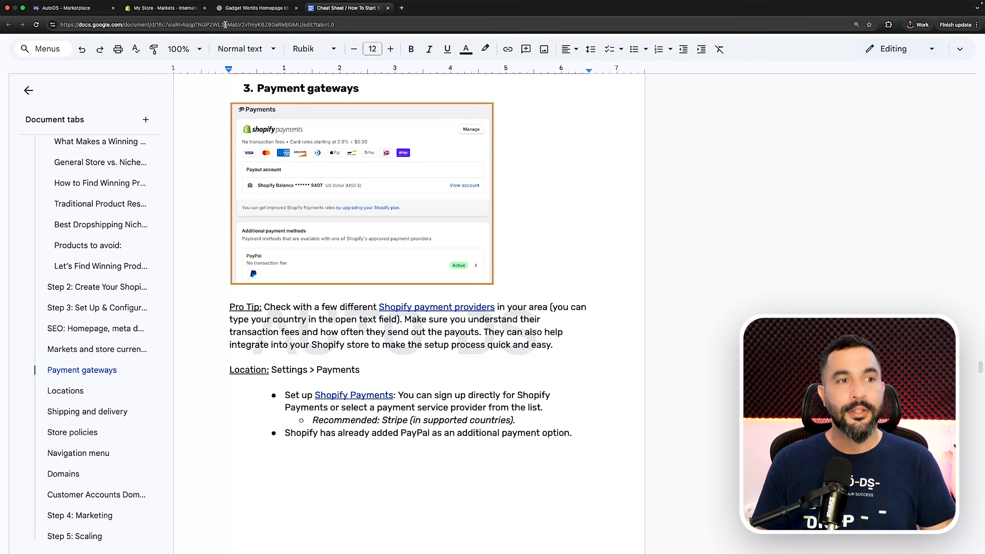
Step: Switch back to the Shopify admin and open the store's payment settings
{"action": "left_click", "coordinate": [169, 12]}
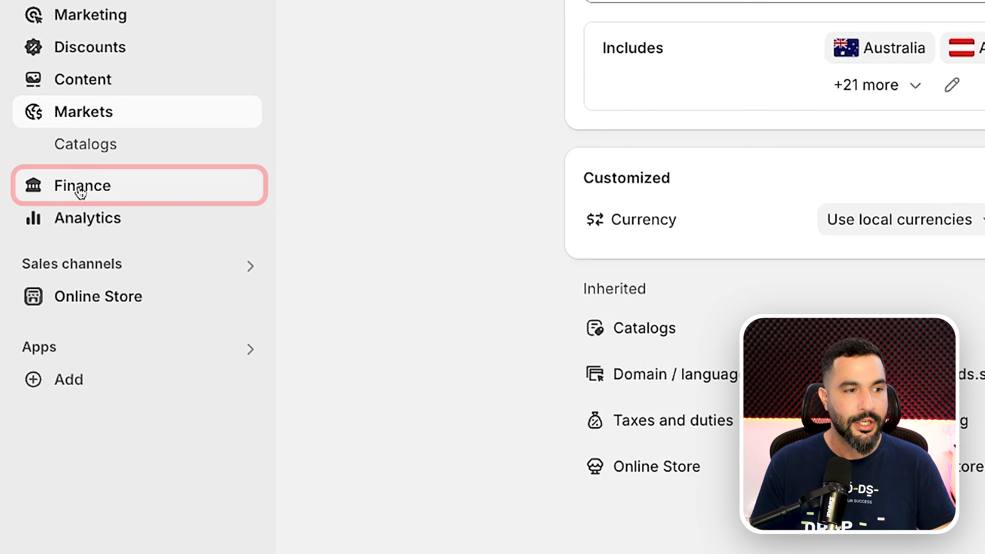
{"action": "left_click", "coordinate": [95, 192]}
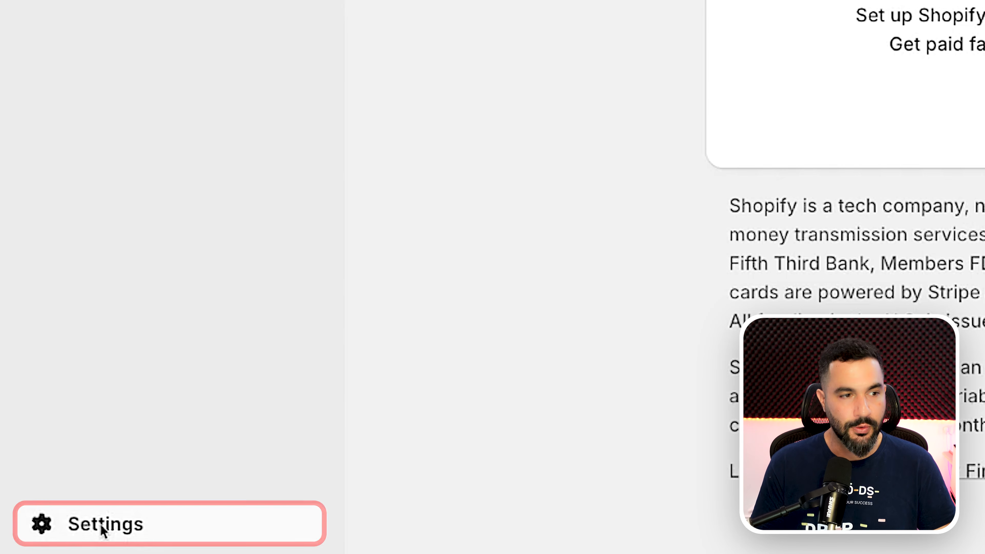
{"action": "left_click", "coordinate": [106, 528]}
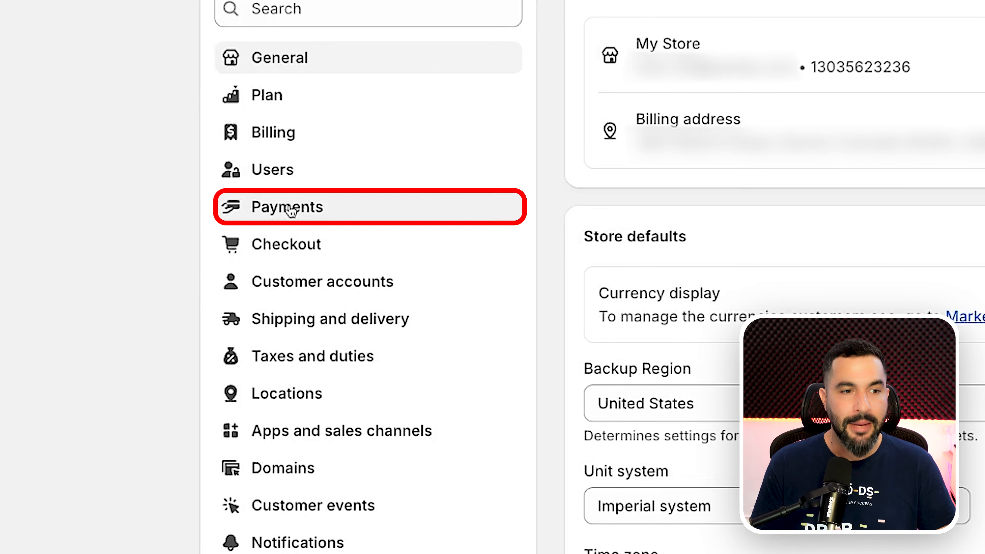
{"action": "left_click", "coordinate": [297, 209]}
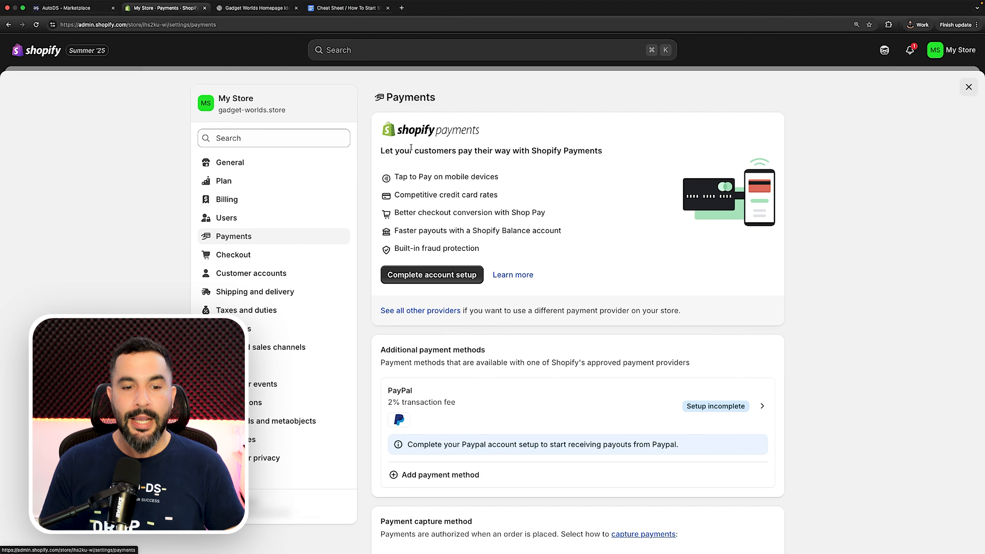
Step: Examine the Shopify Payments offer, the additional payment methods with PayPal, and the payment capture options
{"action": "scroll", "coordinate": [401, 124], "scroll_direction": "down", "scroll_amount": 5}
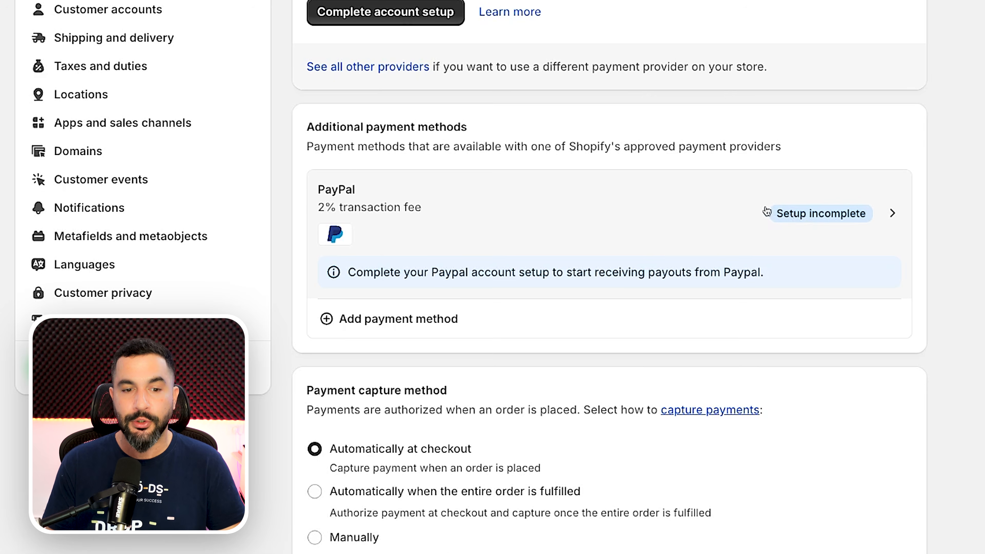
{"action": "scroll", "coordinate": [763, 214], "scroll_direction": "up", "scroll_amount": 5}
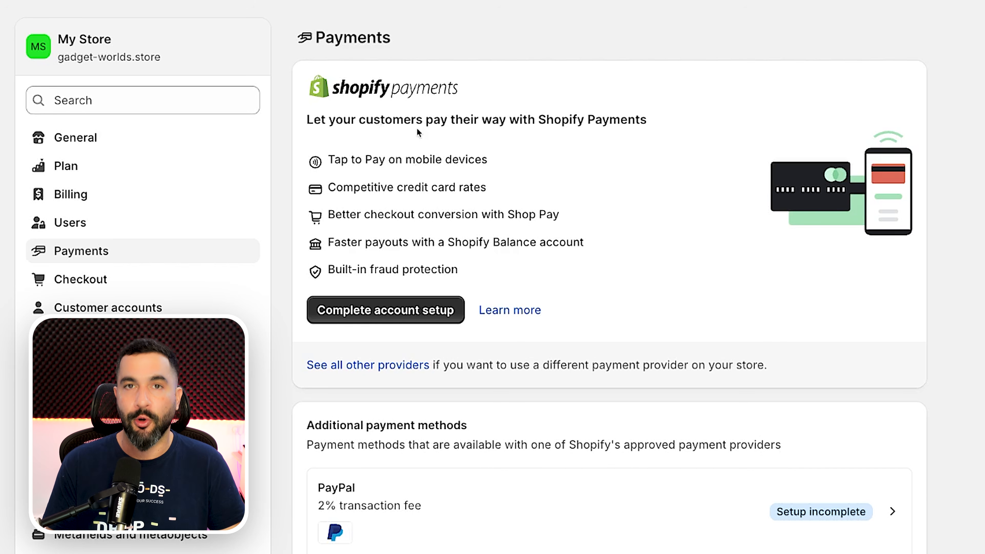
{"action": "scroll", "coordinate": [418, 129], "scroll_direction": "down", "scroll_amount": 3}
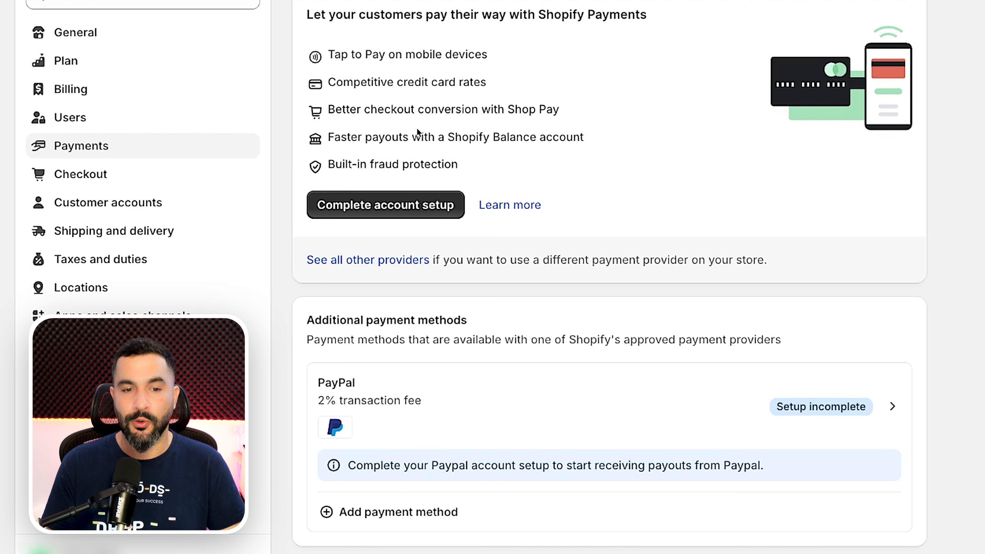
{"action": "scroll", "coordinate": [417, 132], "scroll_direction": "down", "scroll_amount": 3}
{"action": "left_click_drag", "start_coordinate": [315, 209], "coordinate": [703, 390]}
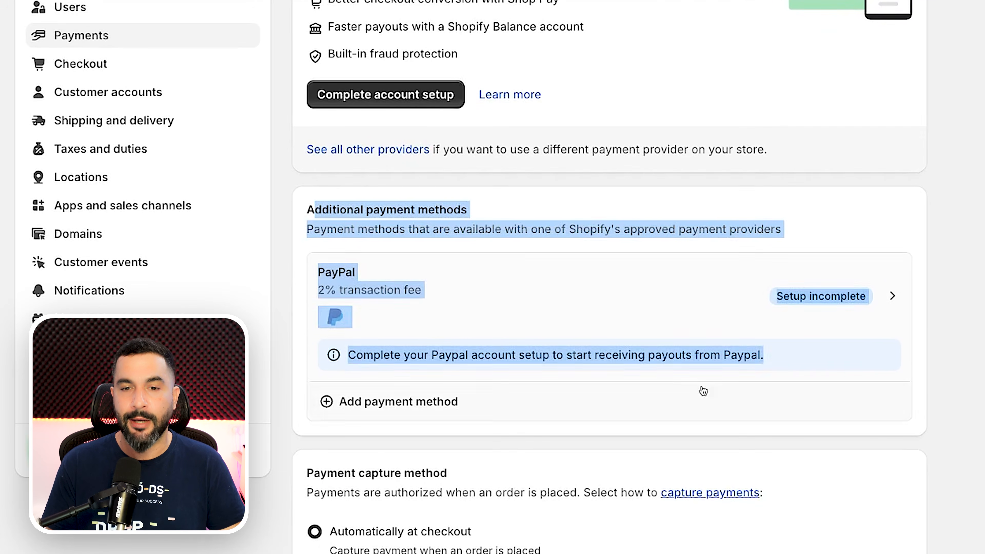
{"action": "scroll", "coordinate": [565, 200], "scroll_direction": "up", "scroll_amount": 3}
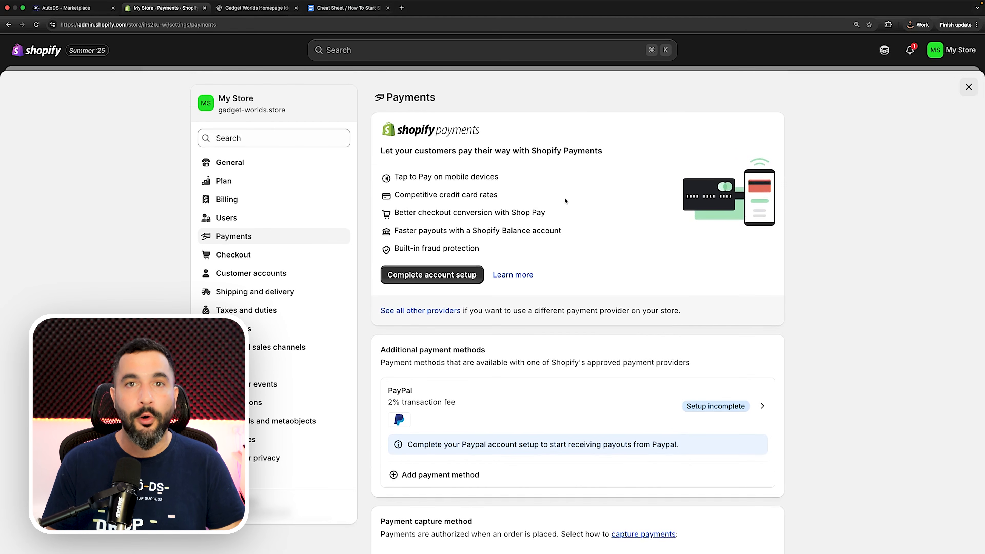
{"action": "scroll", "coordinate": [565, 201], "scroll_direction": "down", "scroll_amount": 3}
{"action": "left_click_drag", "start_coordinate": [377, 224], "coordinate": [481, 249]}
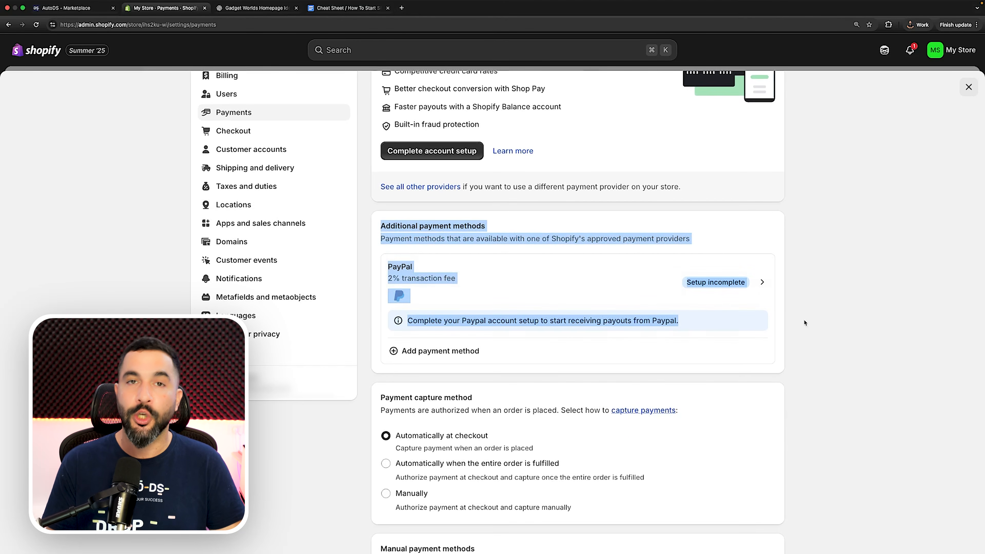
{"action": "left_click", "coordinate": [793, 318]}
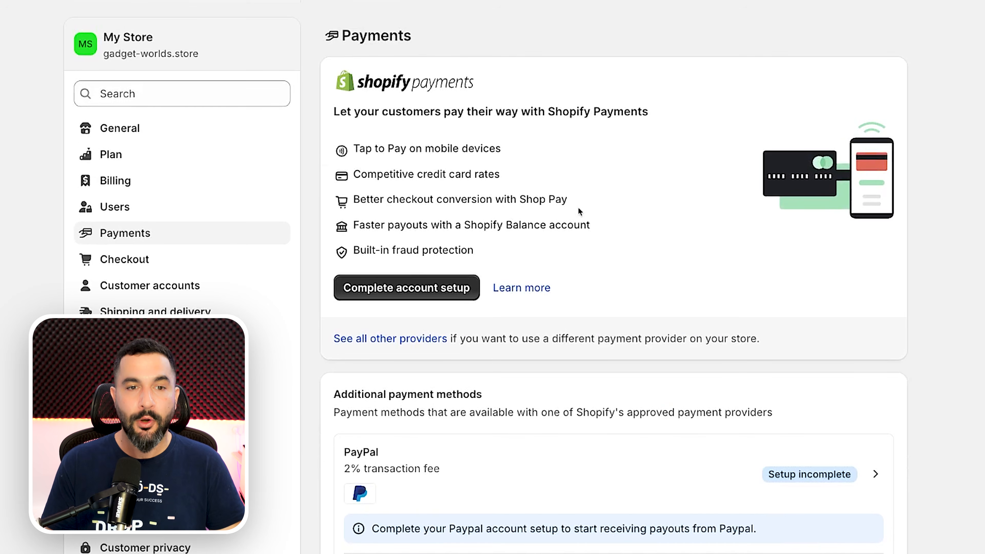
Step: Try the Shopify Payments account setup, cancel it and look over the listed Shopify Payments benefits
{"action": "left_click", "coordinate": [390, 290]}
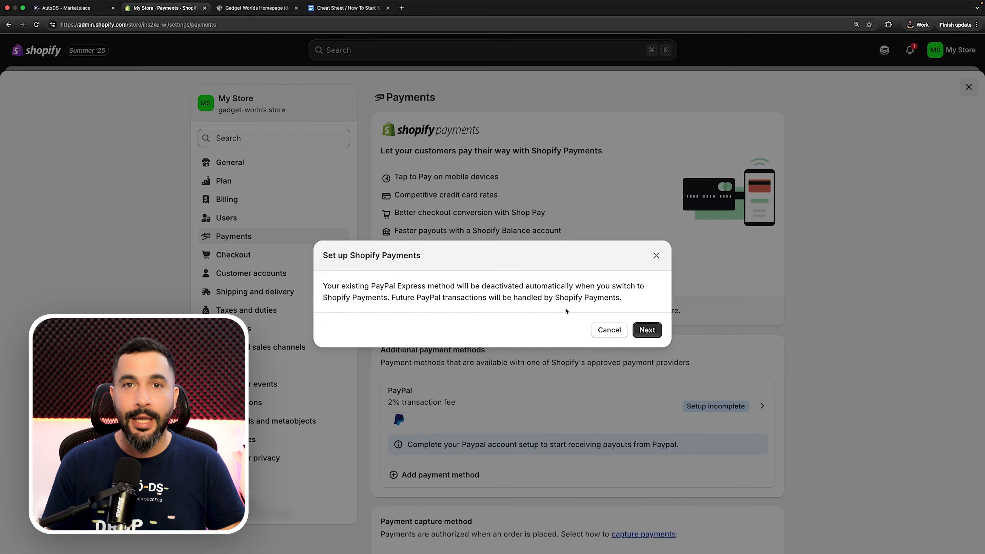
{"action": "left_click", "coordinate": [608, 330]}
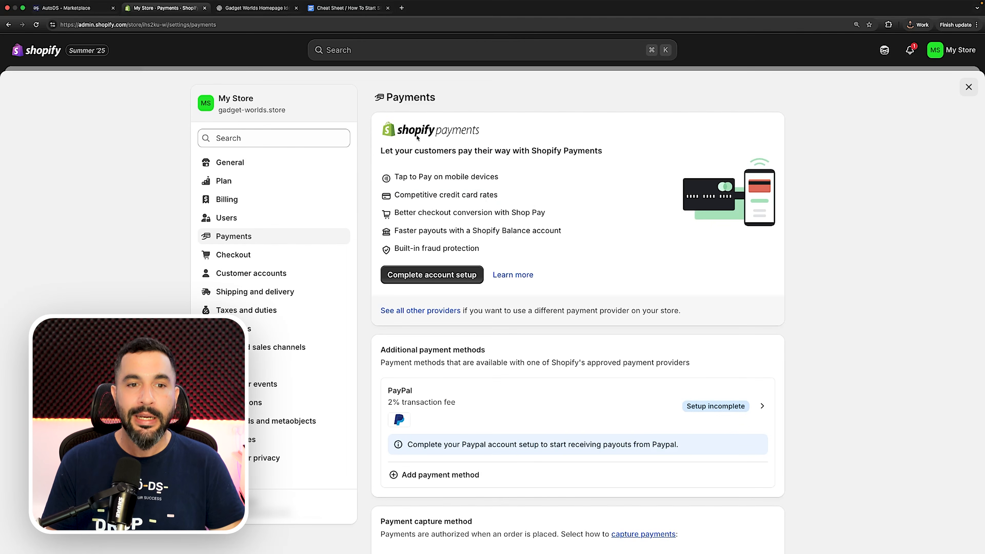
{"action": "left_click_drag", "start_coordinate": [417, 138], "coordinate": [575, 245]}
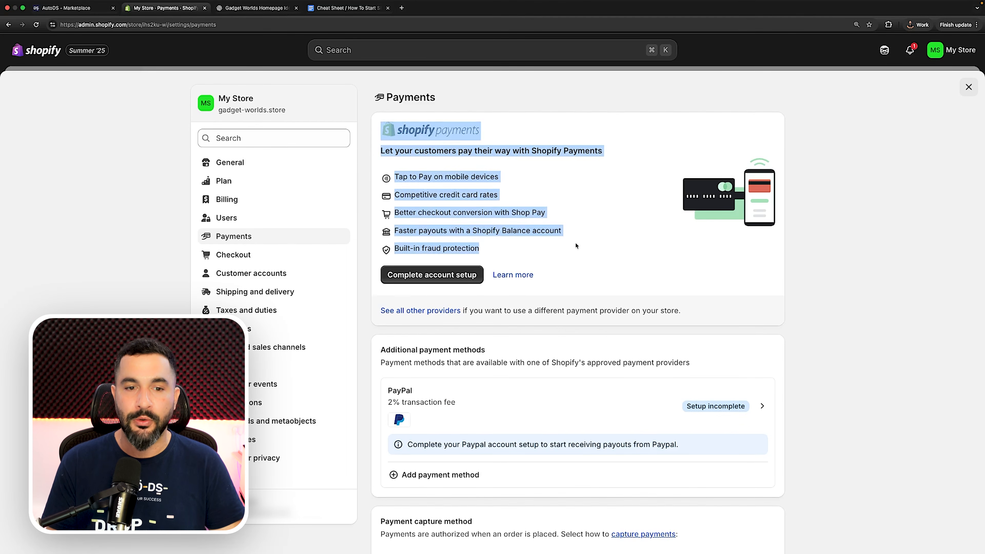
{"action": "left_click", "coordinate": [575, 245]}
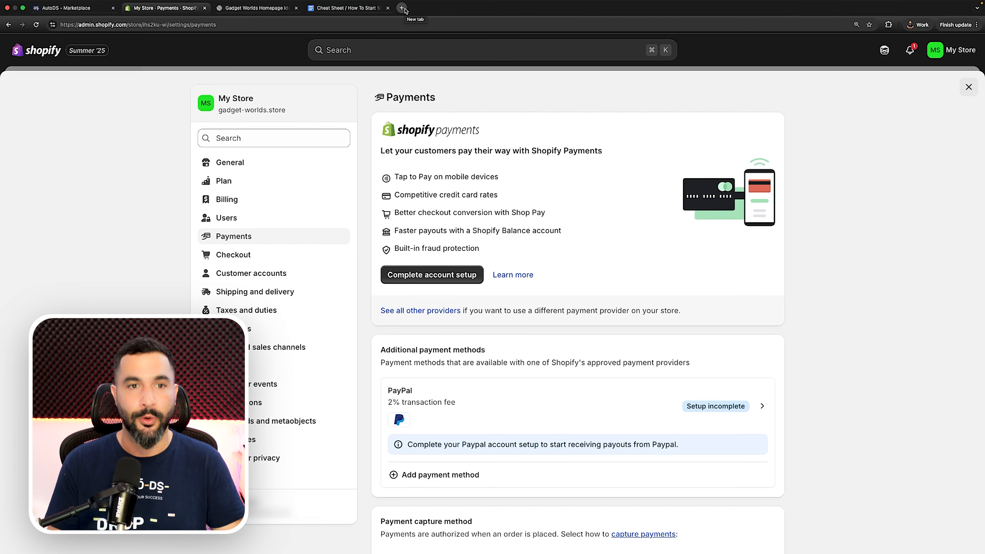
Step: Return to the Google Docs cheat sheet and open its "Shopify payment providers" link
{"action": "left_click", "coordinate": [347, 8]}
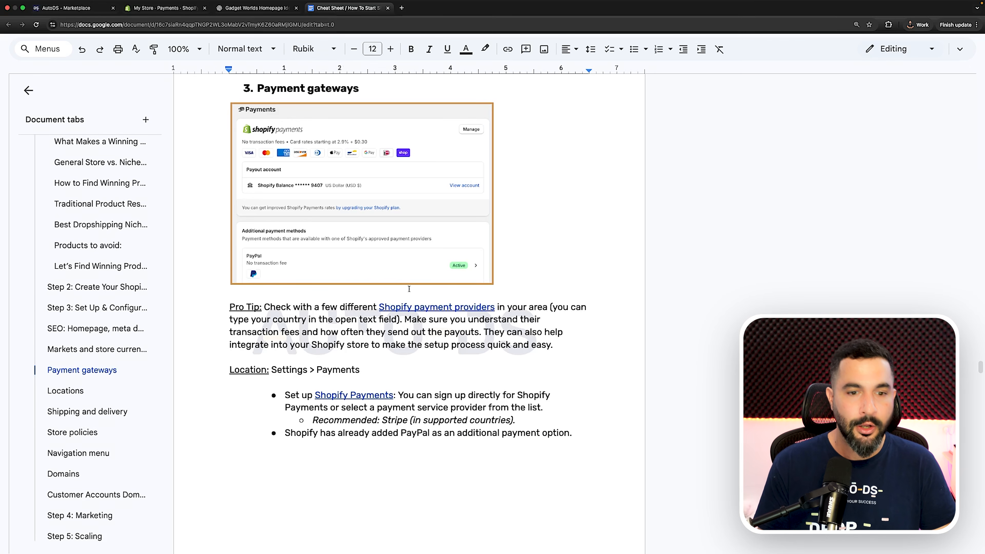
{"action": "left_click", "coordinate": [423, 306]}
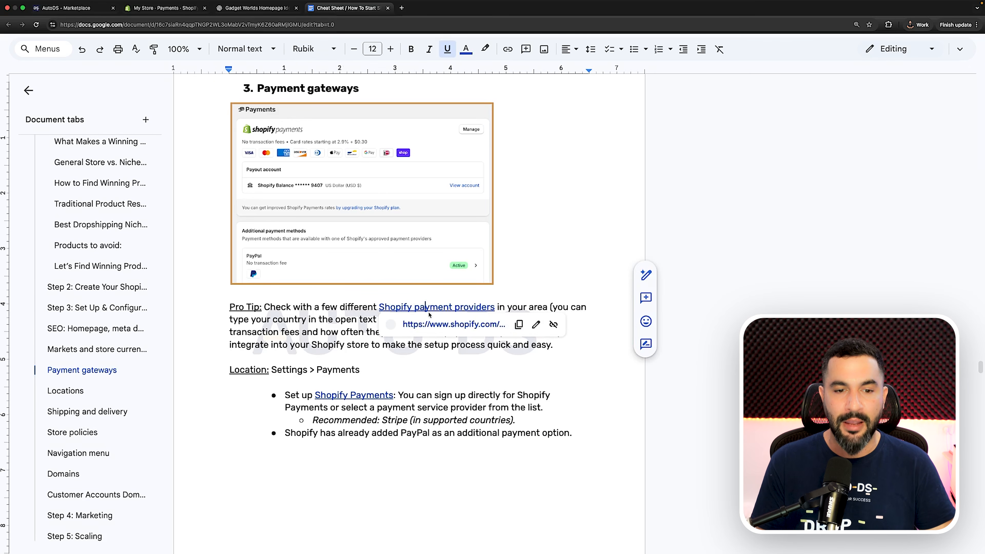
{"action": "left_click", "coordinate": [455, 326]}
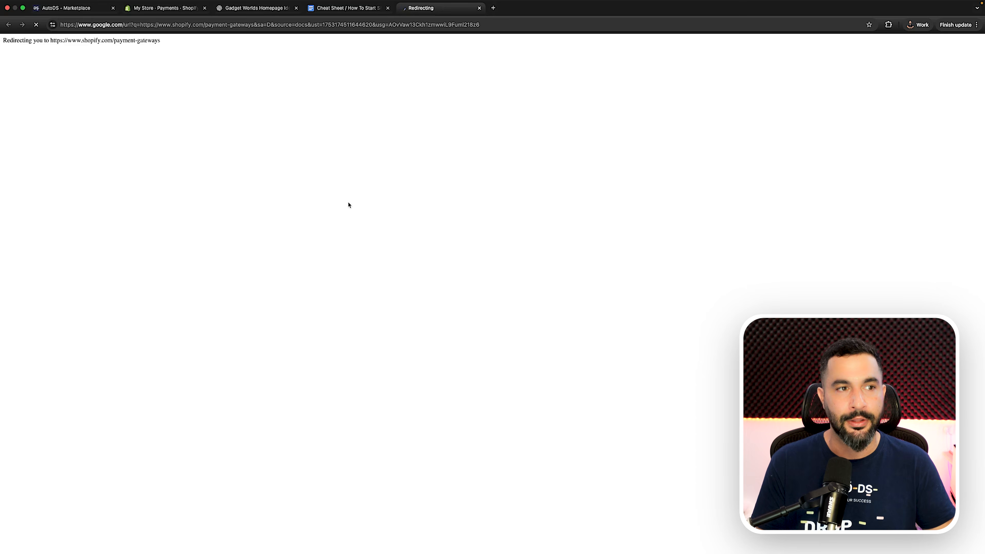
Step: Look through the full list of payment providers under "Payment information by country or region"
{"action": "scroll", "coordinate": [399, 232], "scroll_direction": "down", "scroll_amount": 10}
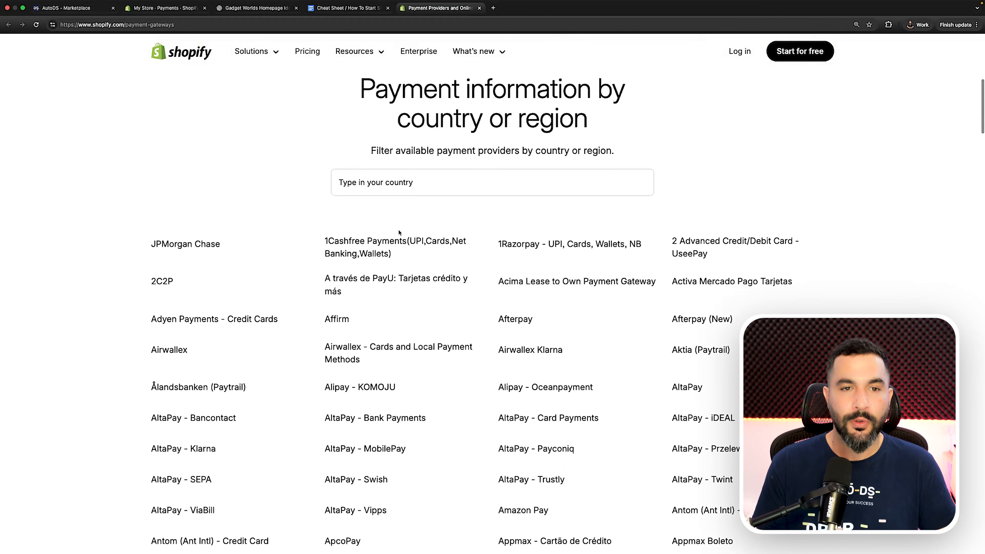
{"action": "scroll", "coordinate": [398, 233], "scroll_direction": "down", "scroll_amount": 1}
{"action": "scroll", "coordinate": [398, 233], "scroll_direction": "up", "scroll_amount": 1}
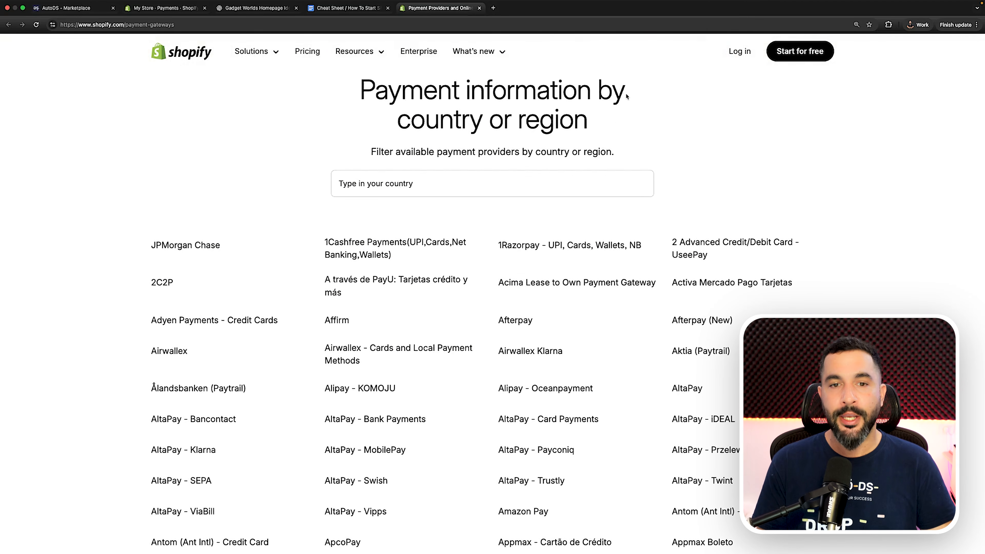
{"action": "scroll", "coordinate": [476, 121], "scroll_direction": "down", "scroll_amount": 6}
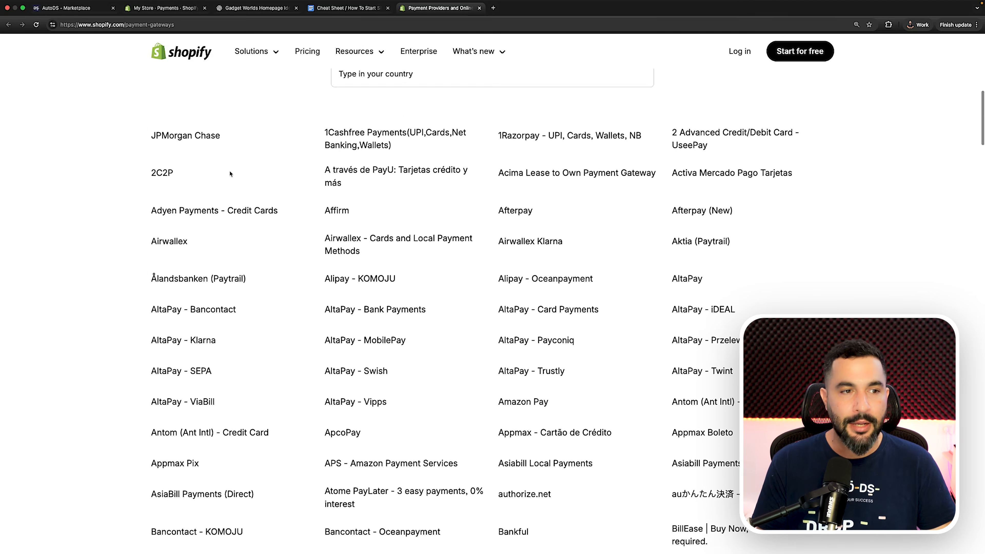
{"action": "left_click_drag", "start_coordinate": [147, 124], "coordinate": [756, 403]}
{"action": "scroll", "coordinate": [616, 427], "scroll_direction": "down", "scroll_amount": 2}
{"action": "scroll", "coordinate": [728, 389], "scroll_direction": "down", "scroll_amount": 15}
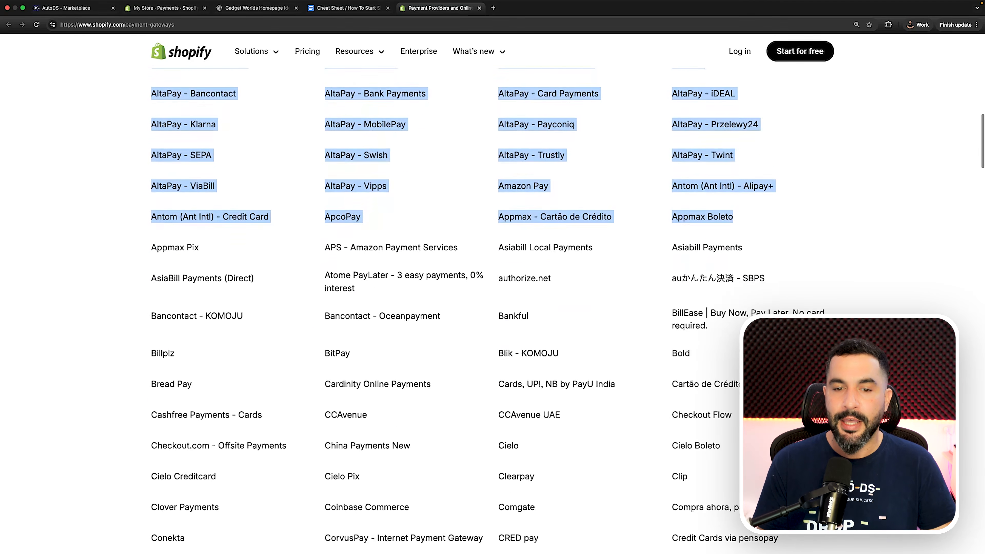
{"action": "scroll", "coordinate": [727, 389], "scroll_direction": "down", "scroll_amount": 18}
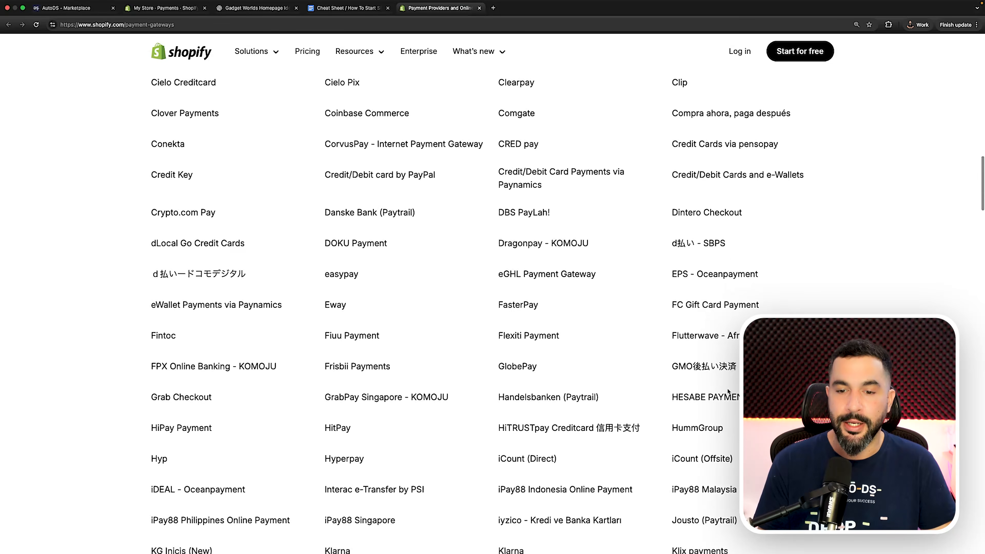
{"action": "scroll", "coordinate": [727, 389], "scroll_direction": "down", "scroll_amount": 19}
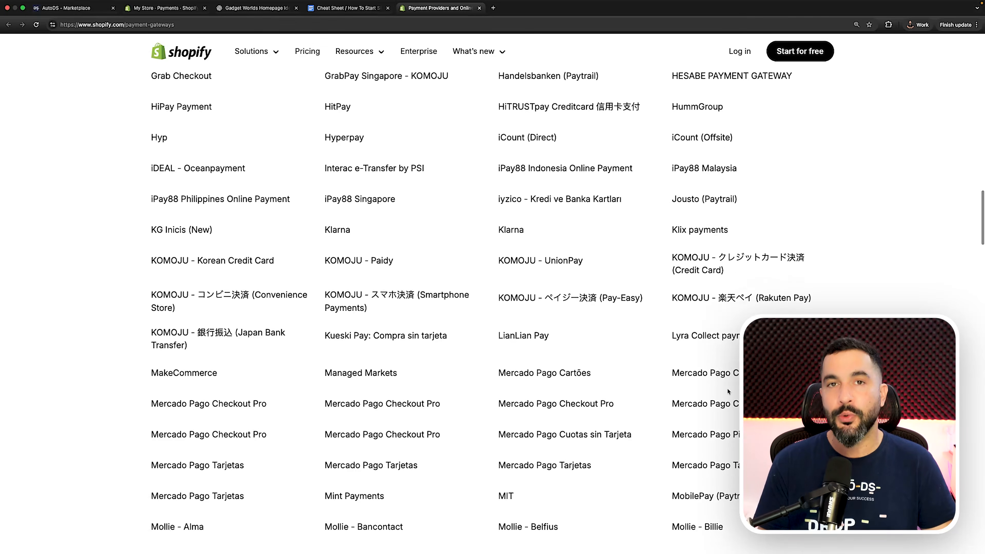
{"action": "scroll", "coordinate": [711, 373], "scroll_direction": "down", "scroll_amount": 8}
{"action": "scroll", "coordinate": [710, 373], "scroll_direction": "up", "scroll_amount": 20}
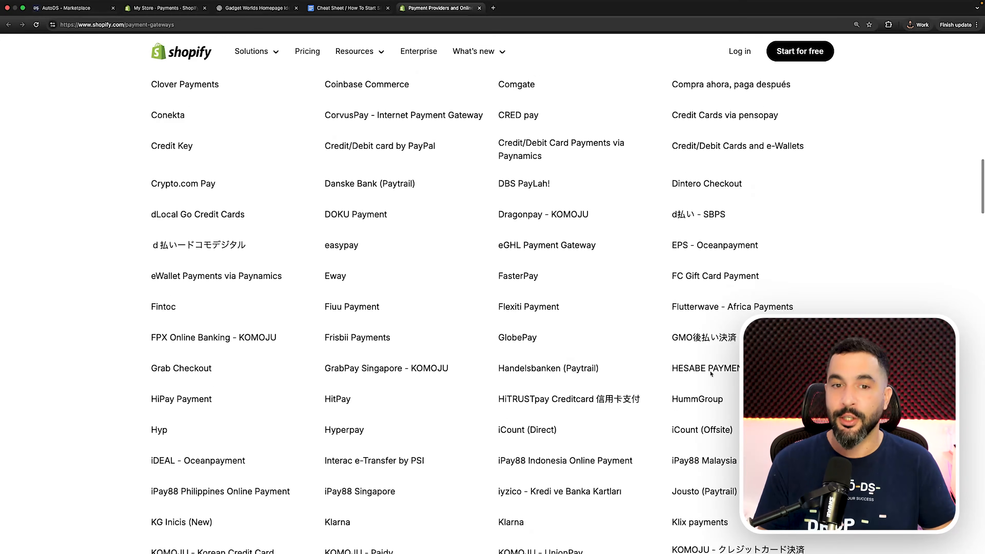
{"action": "scroll", "coordinate": [711, 373], "scroll_direction": "up", "scroll_amount": 5}
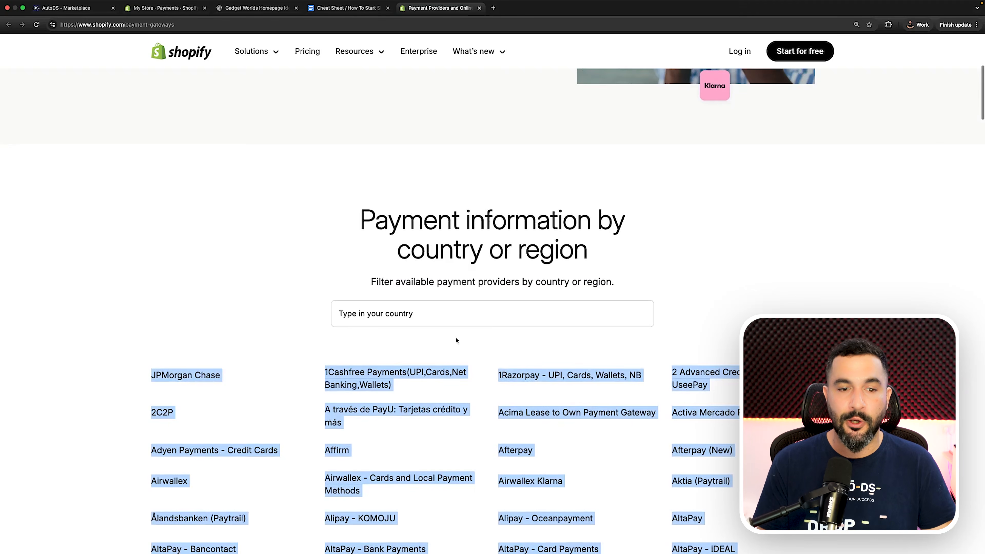
Step: Filter the available payment providers by the country Australia
{"action": "left_click", "coordinate": [450, 319]}
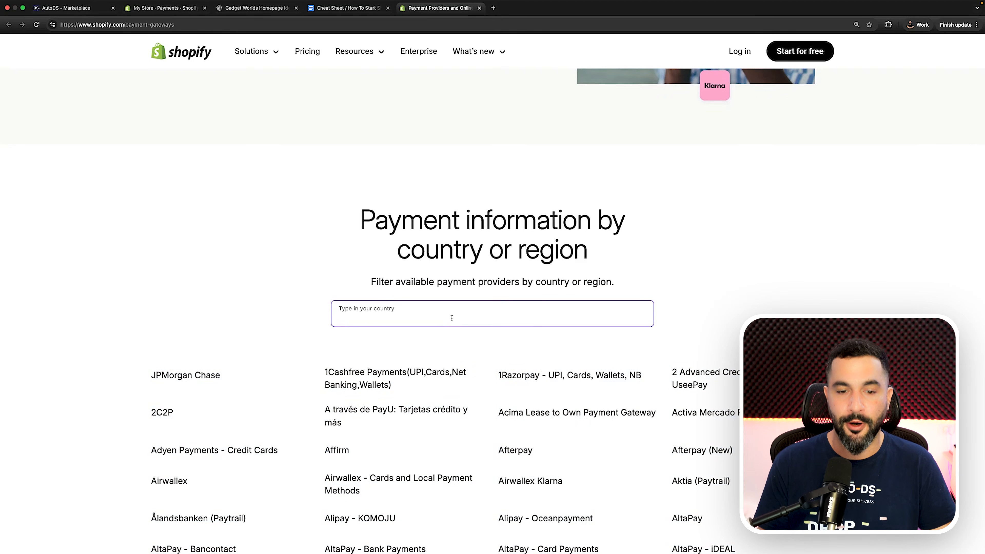
{"action": "scroll", "coordinate": [453, 365], "scroll_direction": "down", "scroll_amount": 3}
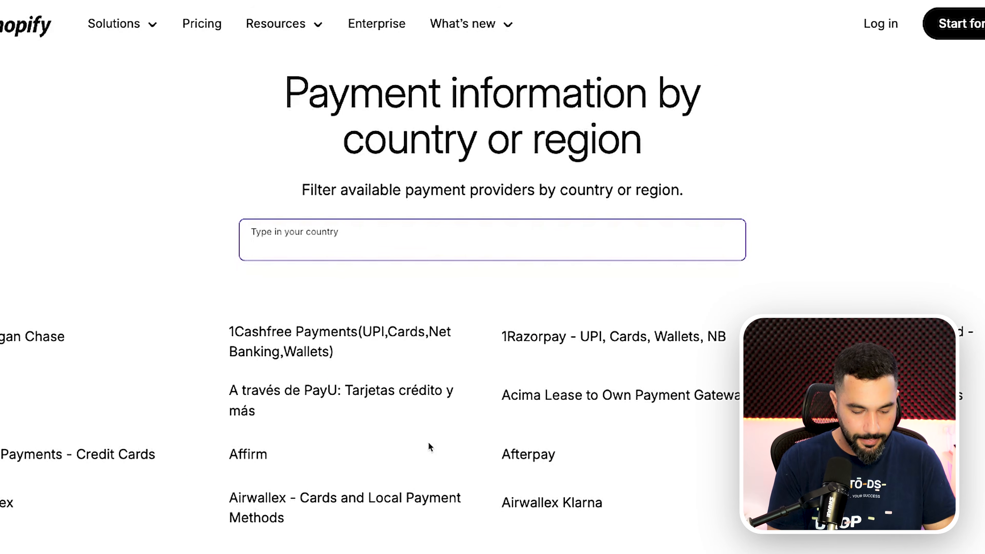
{"action": "type", "text": "australi"}
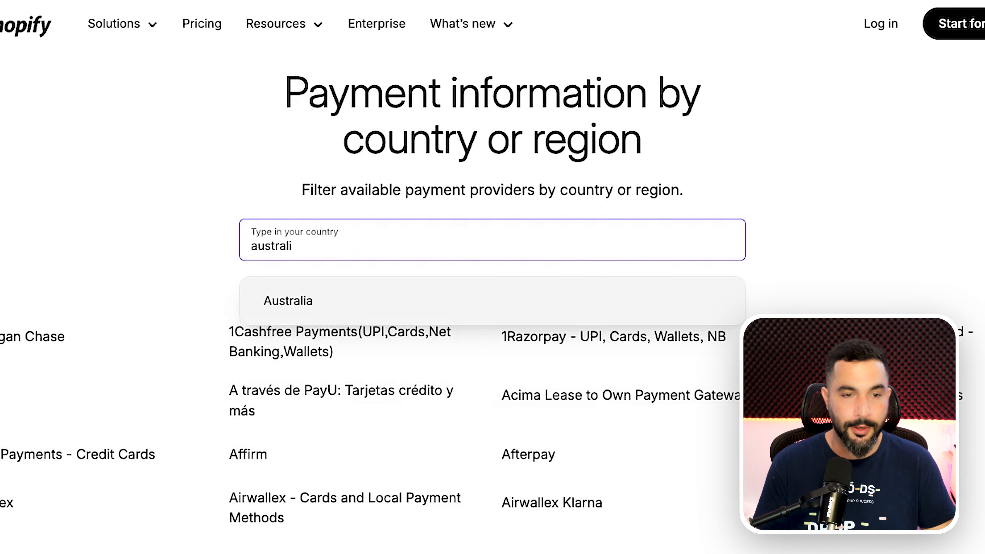
{"action": "left_click", "coordinate": [296, 301]}
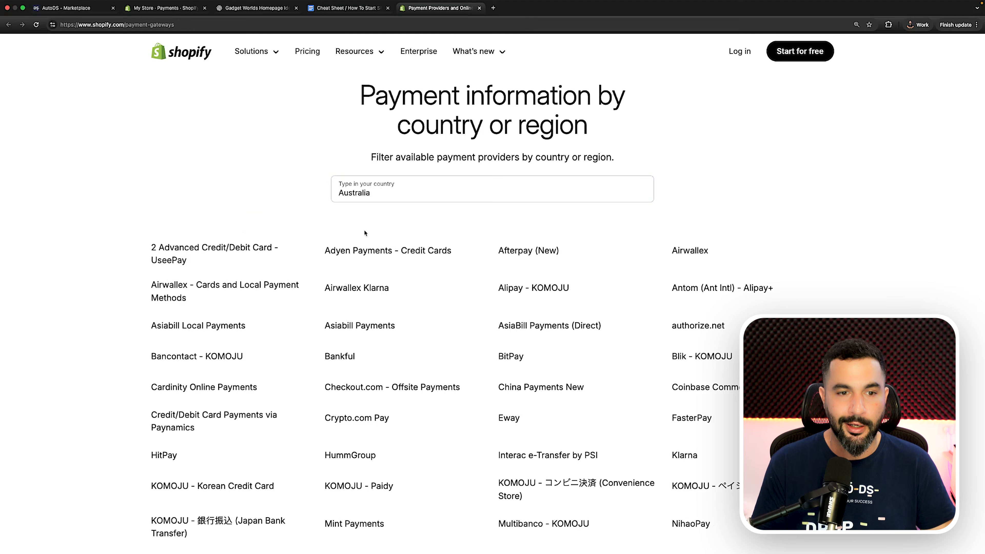
Step: Look through the payment providers listed for Australia down to the end of the list
{"action": "scroll", "coordinate": [335, 245], "scroll_direction": "down", "scroll_amount": 3}
{"action": "left_click_drag", "start_coordinate": [151, 153], "coordinate": [737, 407]}
{"action": "scroll", "coordinate": [621, 431], "scroll_direction": "down", "scroll_amount": 1}
{"action": "scroll", "coordinate": [493, 303], "scroll_direction": "down", "scroll_amount": 5}
{"action": "left_click", "coordinate": [257, 211]}
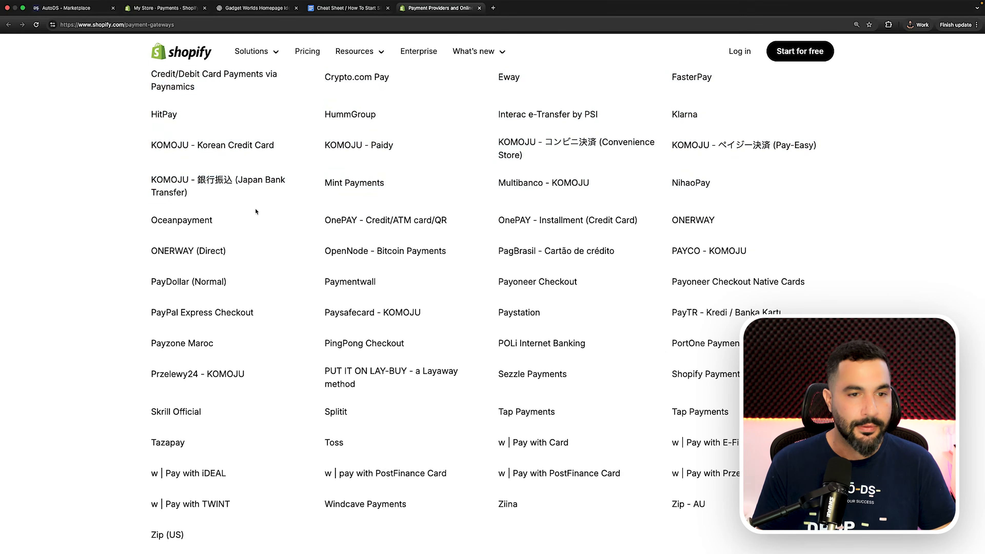
{"action": "scroll", "coordinate": [384, 194], "scroll_direction": "up", "scroll_amount": 3}
{"action": "scroll", "coordinate": [384, 194], "scroll_direction": "down", "scroll_amount": 3}
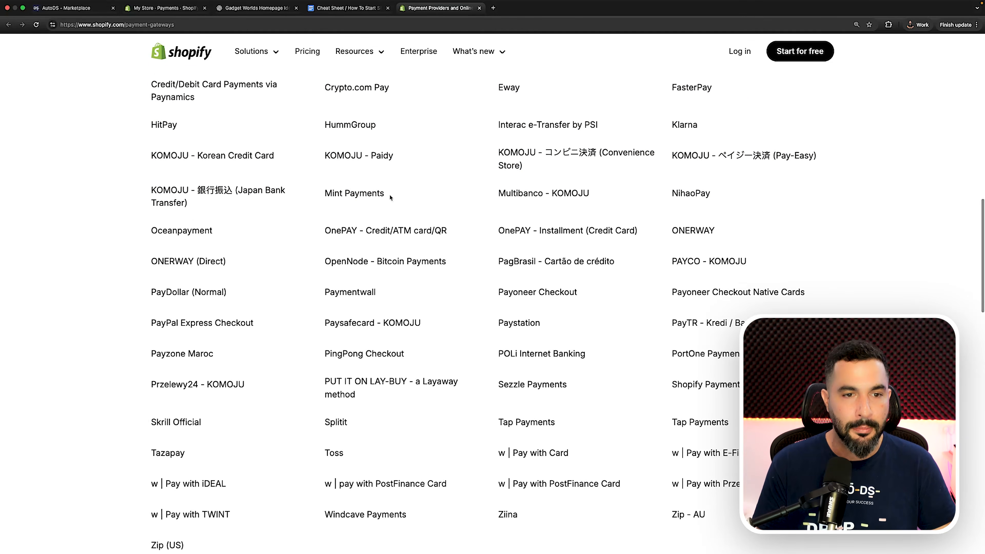
Step: Search Google for the provider name "Mint Payments" from the list and open the company's website
{"action": "double_click", "coordinate": [346, 185]}
{"action": "left_click_drag", "start_coordinate": [411, 248], "coordinate": [378, 251]}
{"action": "right_click", "coordinate": [419, 245]}
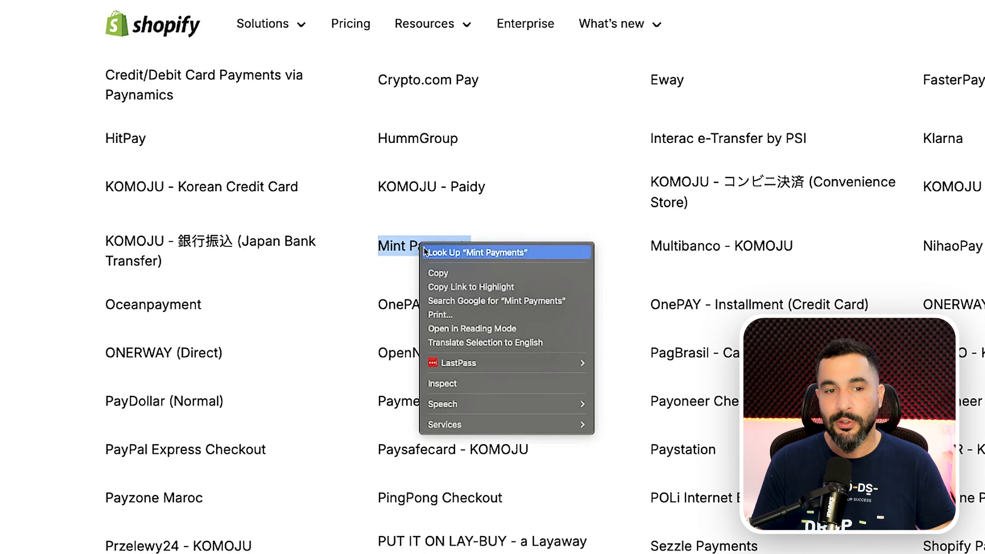
{"action": "left_click", "coordinate": [445, 296]}
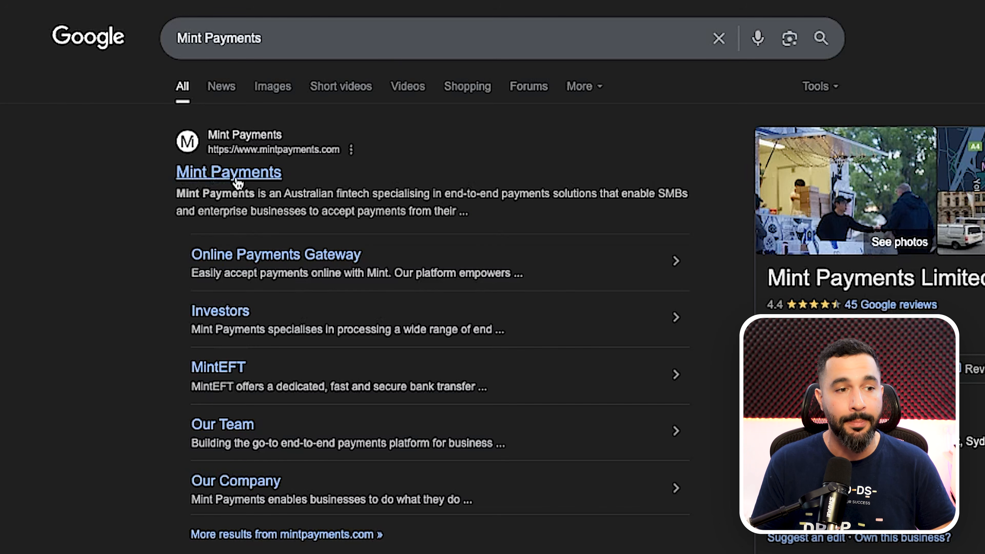
{"action": "left_click", "coordinate": [237, 179]}
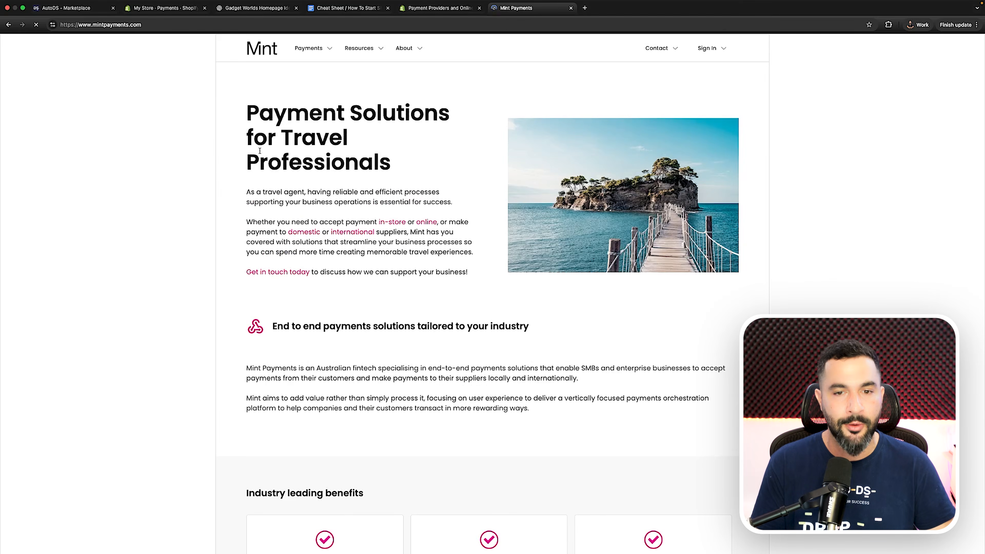
Step: Look through the Mint Payments homepage down to its contact section
{"action": "scroll", "coordinate": [465, 167], "scroll_direction": "down", "scroll_amount": 15}
{"action": "scroll", "coordinate": [620, 178], "scroll_direction": "up", "scroll_amount": 2}
{"action": "scroll", "coordinate": [693, 184], "scroll_direction": "down", "scroll_amount": 2}
{"action": "scroll", "coordinate": [679, 167], "scroll_direction": "down", "scroll_amount": 15}
{"action": "scroll", "coordinate": [677, 165], "scroll_direction": "down", "scroll_amount": 15}
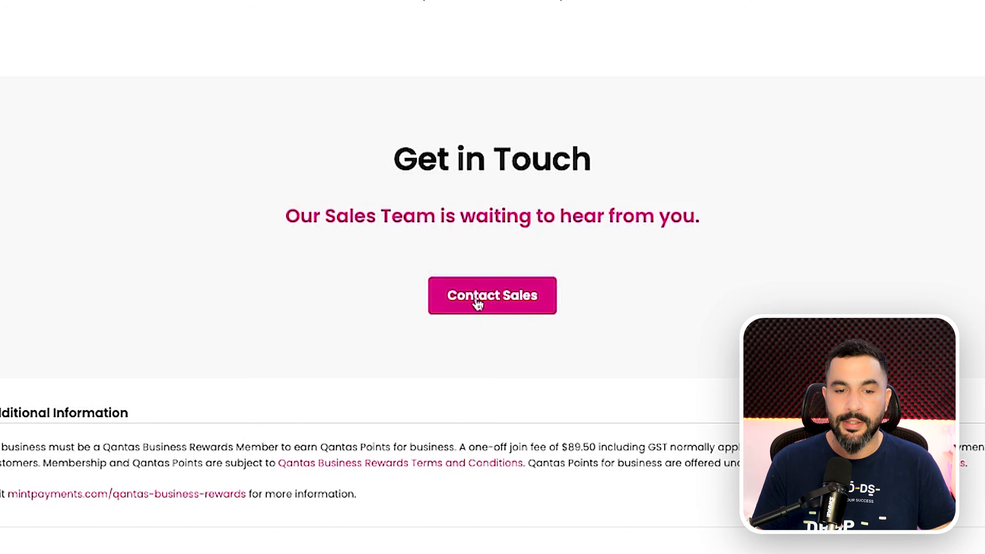
Step: Open the Mint Payments sales contact page and look through its enquiry form
{"action": "left_click", "coordinate": [478, 305]}
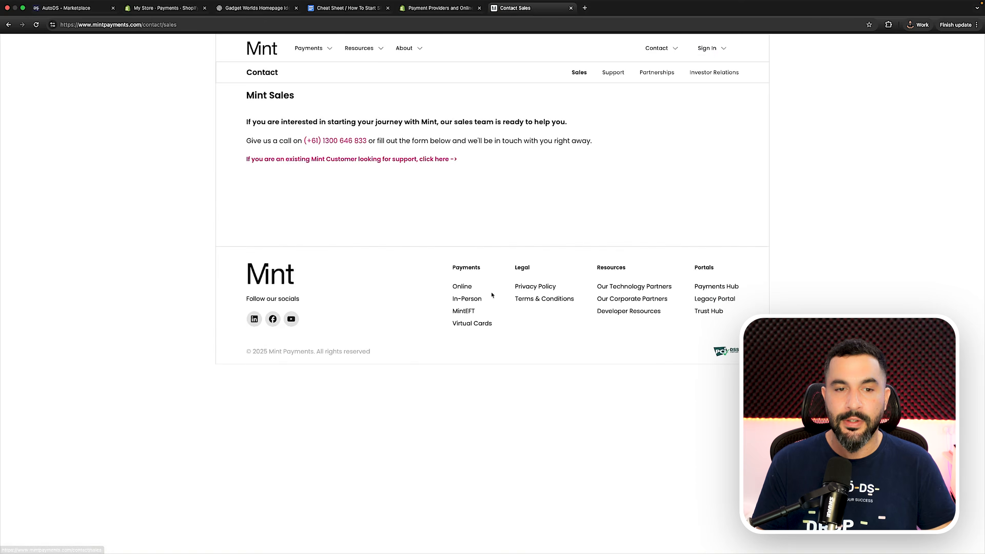
{"action": "scroll", "coordinate": [398, 176], "scroll_direction": "down", "scroll_amount": 3}
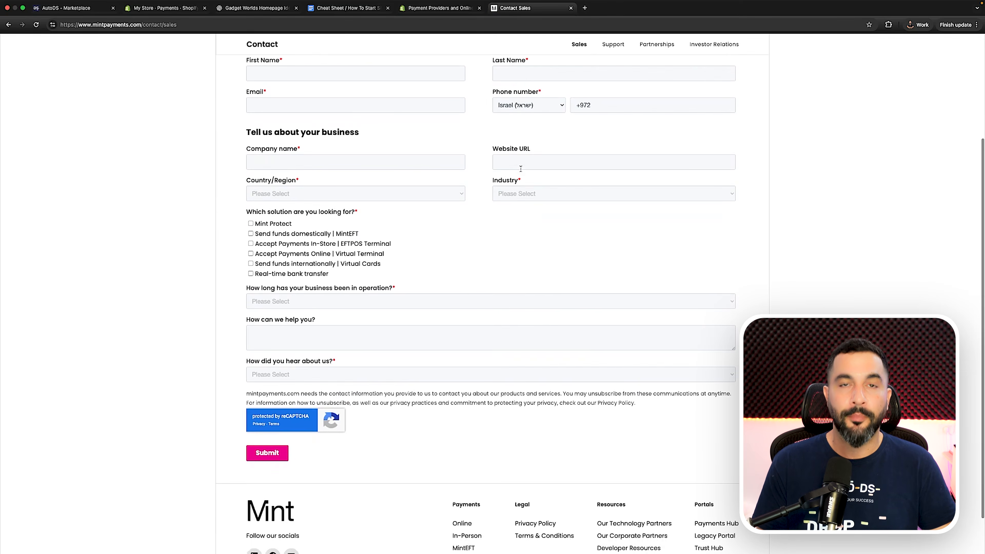
{"action": "scroll", "coordinate": [520, 168], "scroll_direction": "down", "scroll_amount": 1}
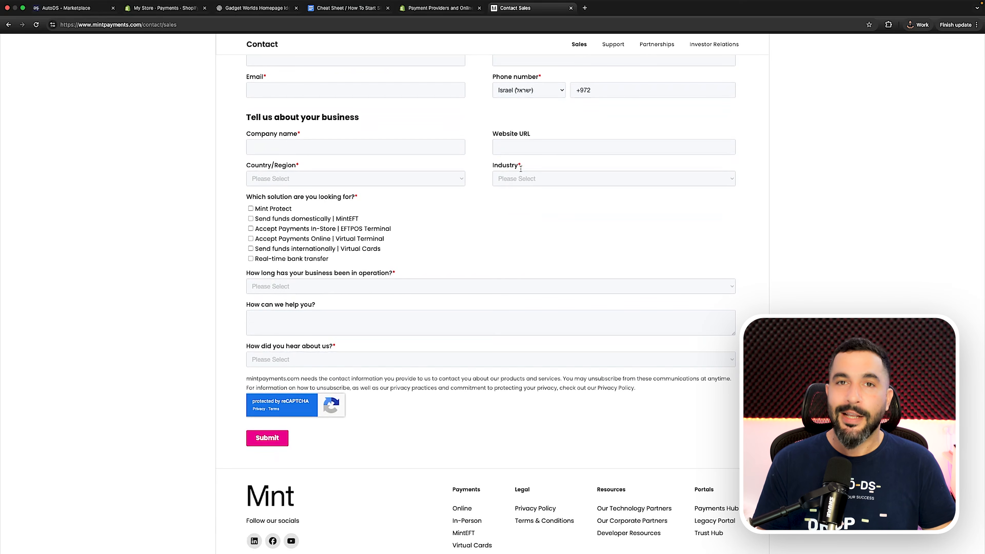
{"action": "scroll", "coordinate": [520, 169], "scroll_direction": "up", "scroll_amount": 4}
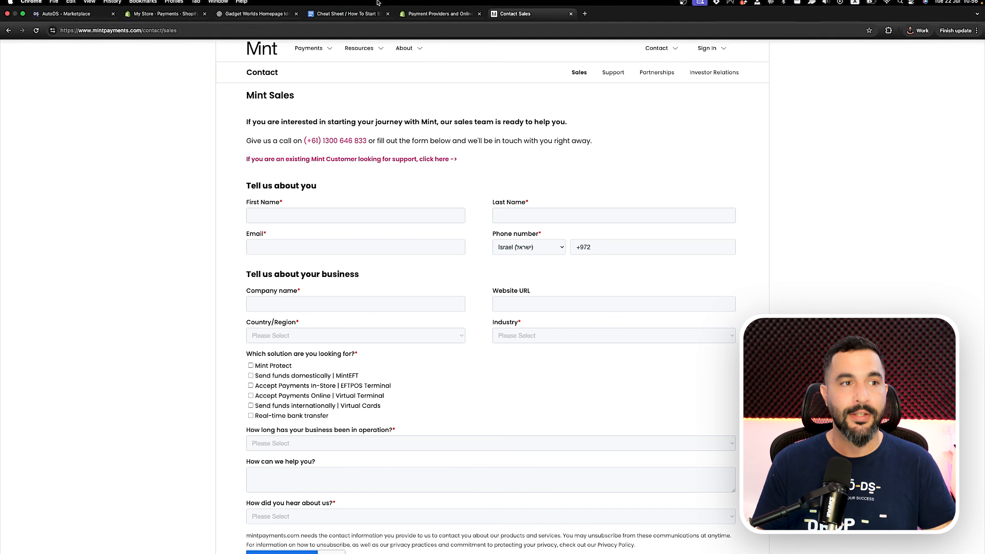
Step: Switch back to the Shopify payment settings, start the Shopify Payments account setup and proceed to submitting the business details
{"action": "left_click", "coordinate": [166, 20]}
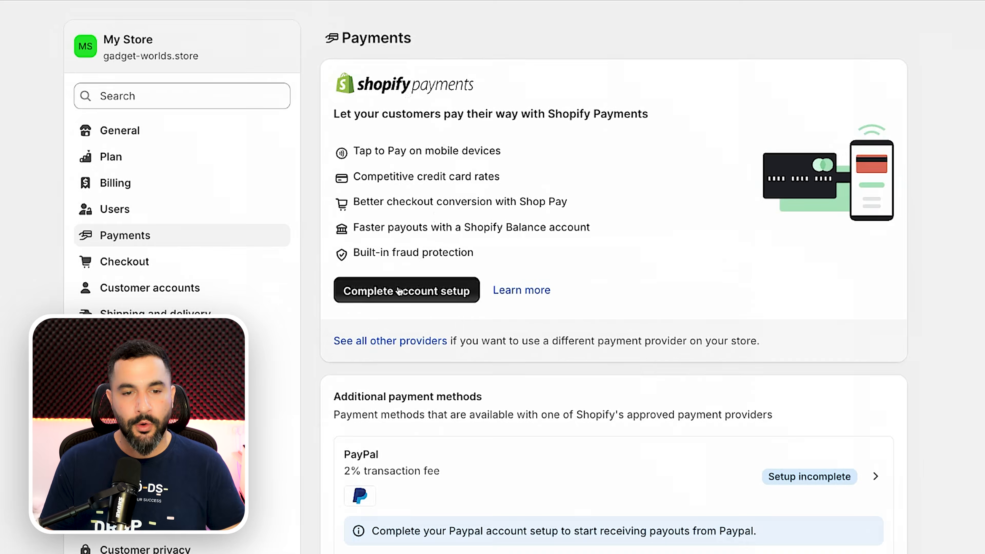
{"action": "left_click", "coordinate": [399, 291]}
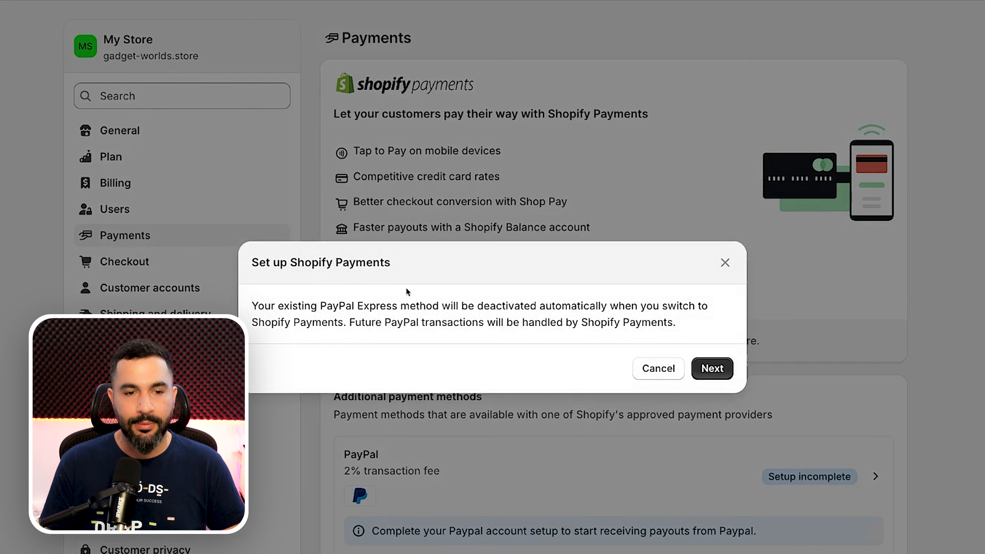
{"action": "left_click", "coordinate": [717, 371]}
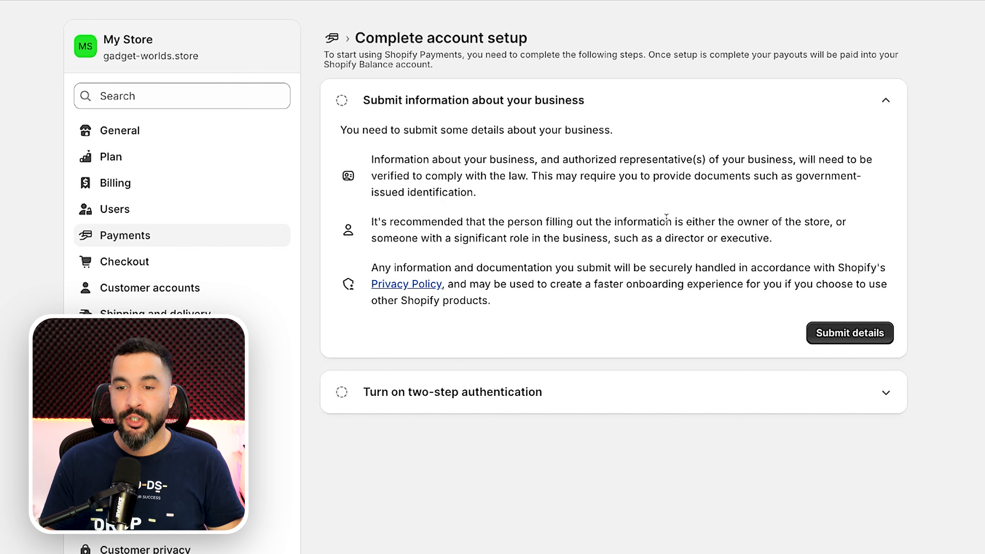
{"action": "left_click", "coordinate": [850, 333]}
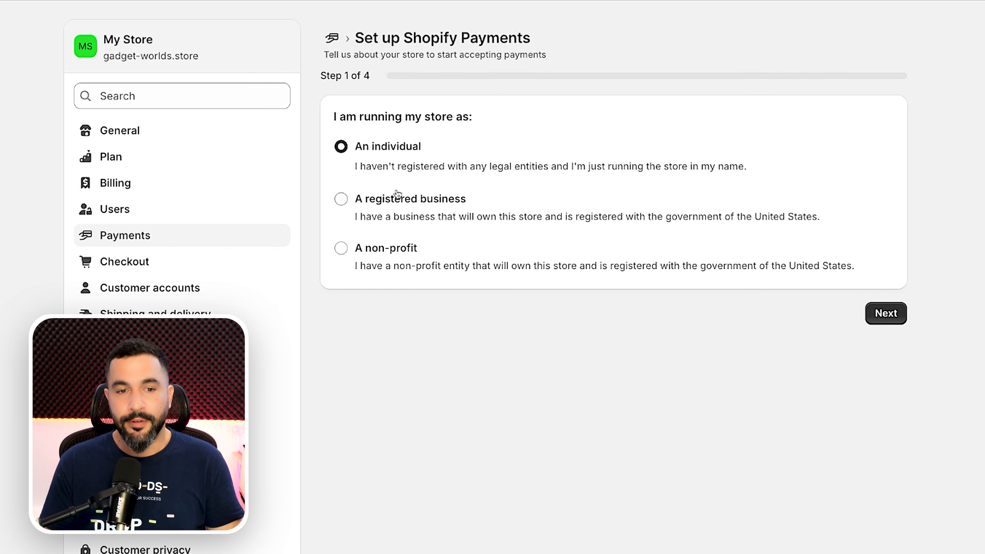
Step: Try the store ownership options for a registered business, a non-profit and an individual
{"action": "left_click", "coordinate": [389, 201]}
{"action": "left_click", "coordinate": [375, 280]}
{"action": "left_click", "coordinate": [382, 151]}
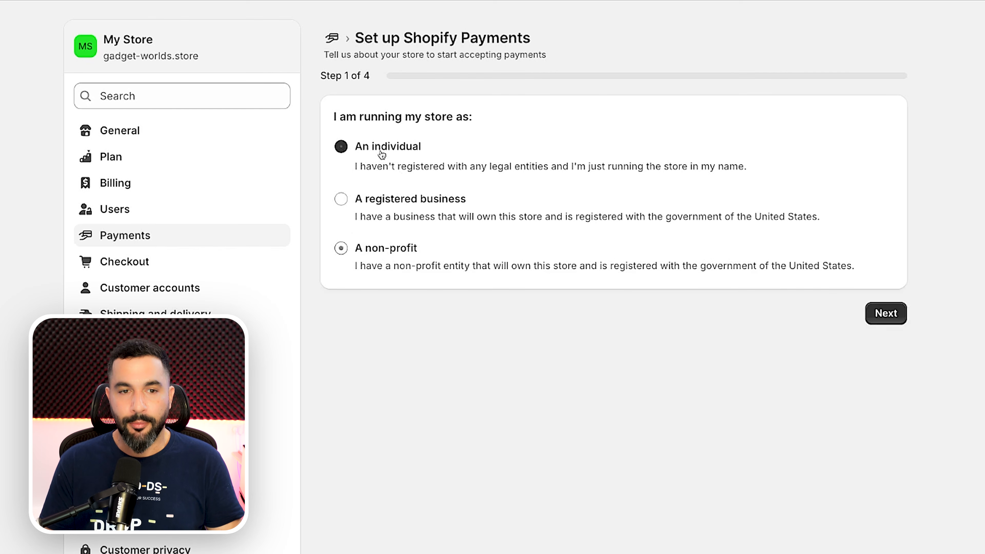
{"action": "left_click", "coordinate": [382, 202]}
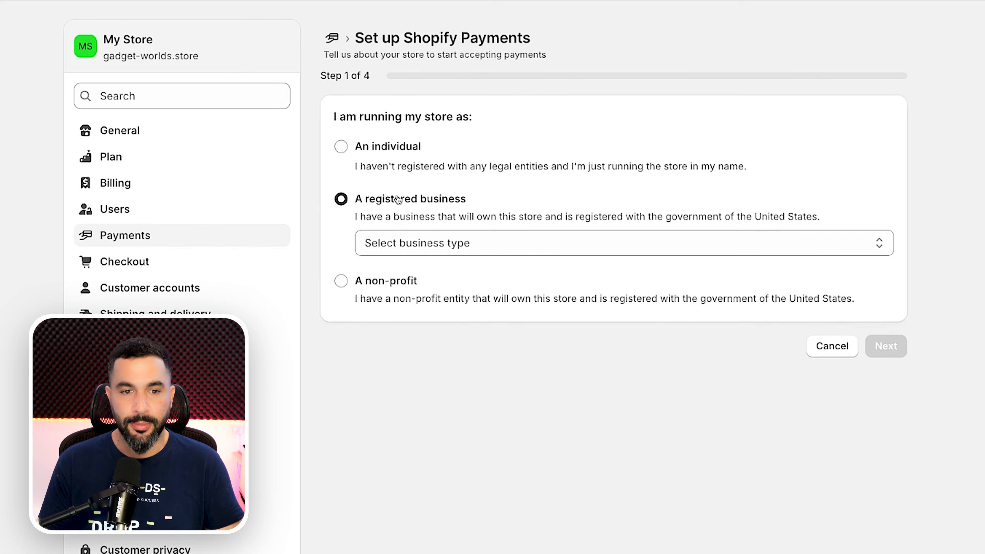
{"action": "left_click", "coordinate": [373, 149]}
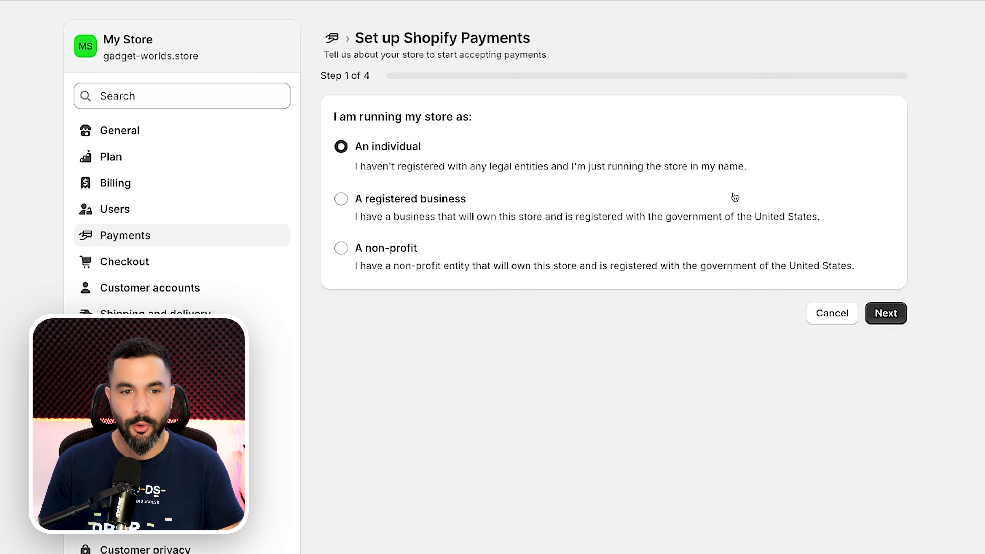
Step: Declare the store as a registered business of type Sole proprietorship and continue the setup
{"action": "left_click", "coordinate": [446, 197]}
{"action": "left_click", "coordinate": [436, 242]}
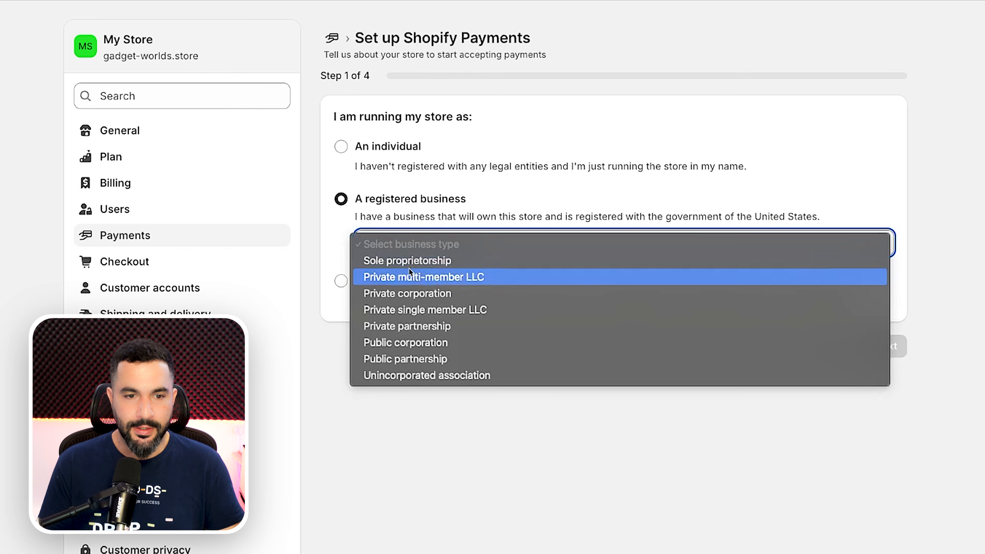
{"action": "left_click", "coordinate": [412, 260]}
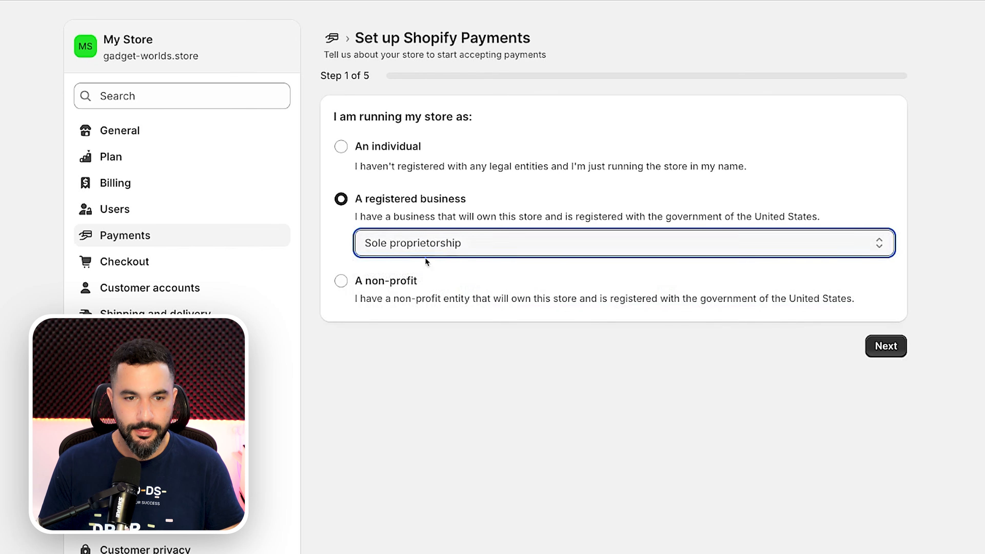
{"action": "left_click", "coordinate": [877, 346]}
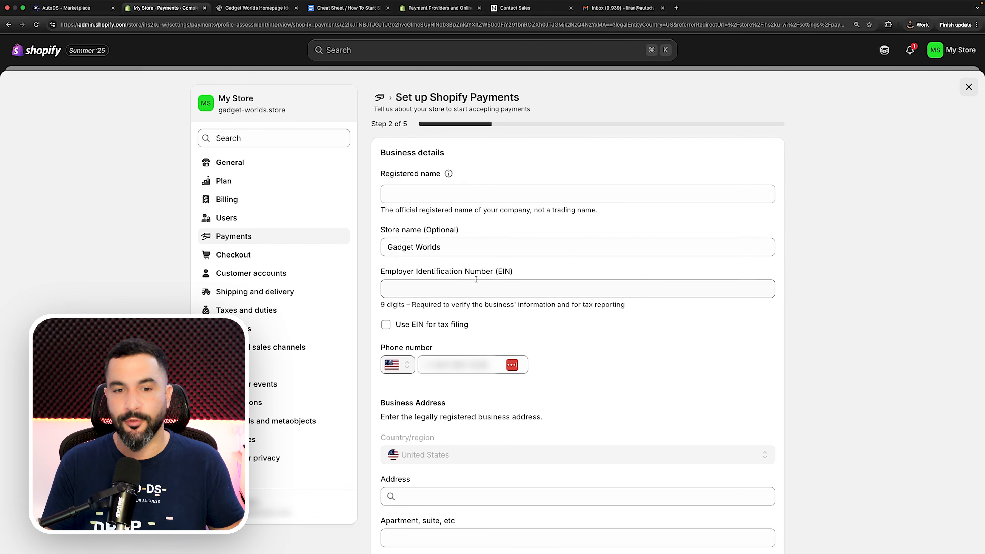
Step: Fill in the business details with the registered name, Employer Identification Number and registered business address, and continue the setup
{"action": "left_click", "coordinate": [429, 195]}
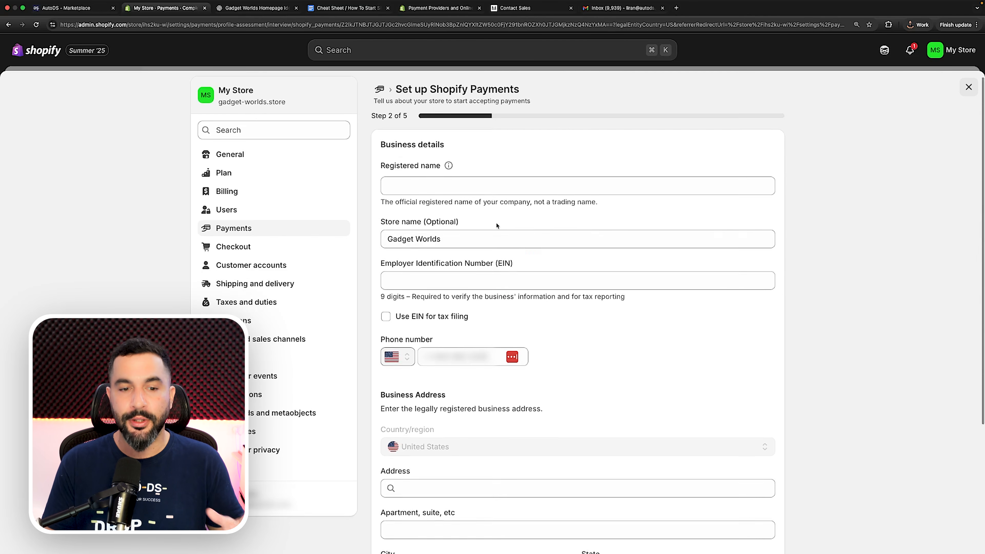
{"action": "scroll", "coordinate": [496, 222], "scroll_direction": "down", "scroll_amount": 5}
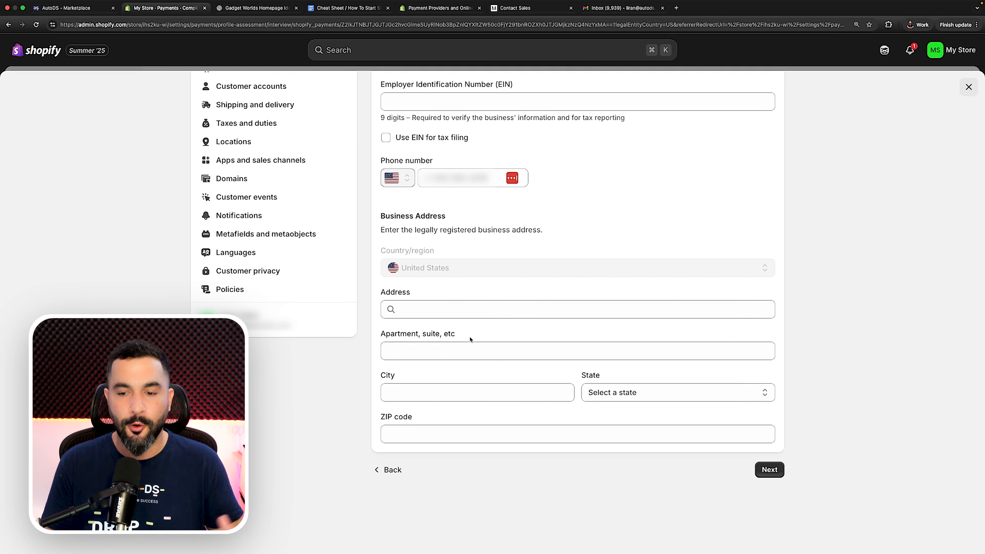
{"action": "scroll", "coordinate": [641, 384], "scroll_direction": "up", "scroll_amount": 5}
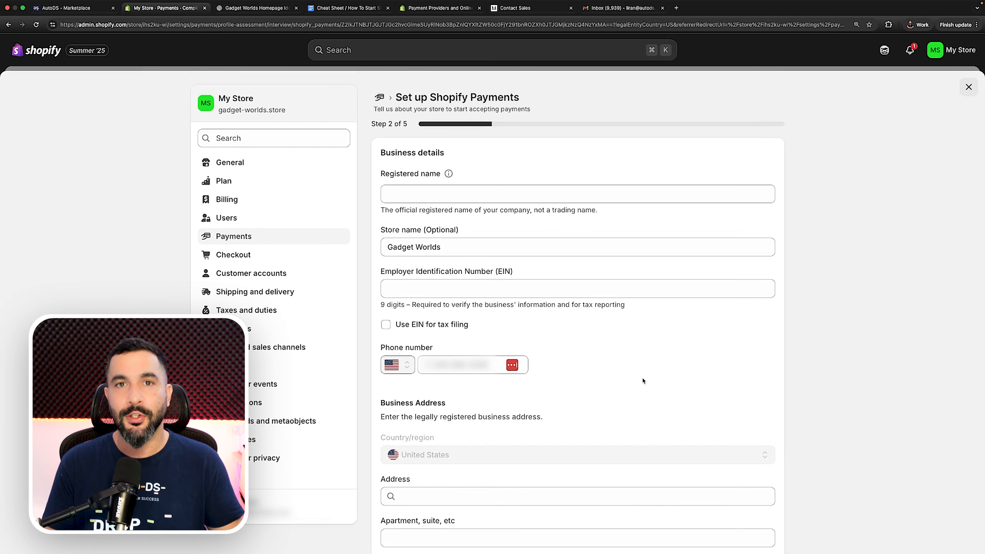
{"action": "left_click", "coordinate": [469, 193]}
{"action": "left_click", "coordinate": [468, 289]}
{"action": "scroll", "coordinate": [469, 289], "scroll_direction": "down", "scroll_amount": 2}
{"action": "left_click", "coordinate": [468, 215]}
{"action": "scroll", "coordinate": [468, 215], "scroll_direction": "down", "scroll_amount": 3}
{"action": "left_click", "coordinate": [469, 314]}
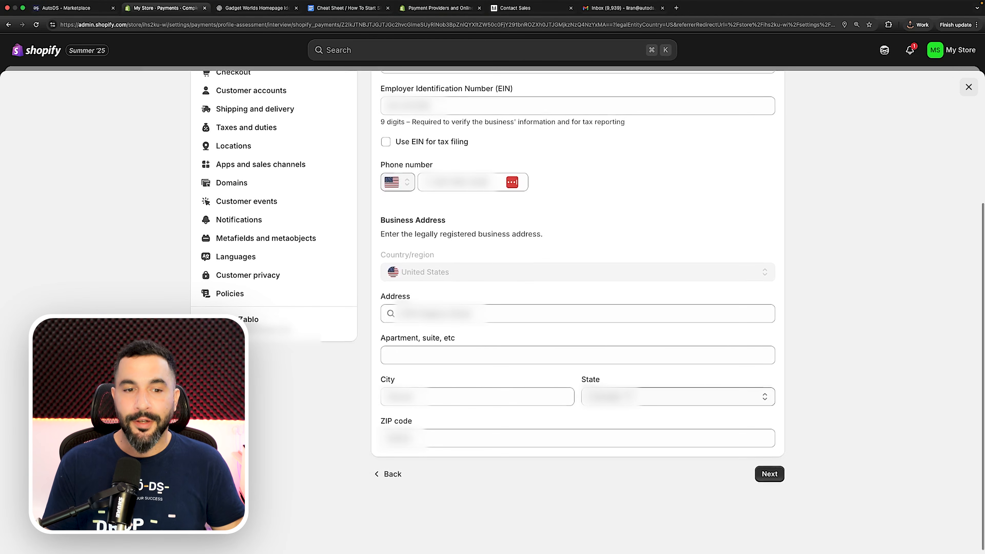
{"action": "left_click", "coordinate": [769, 474]}
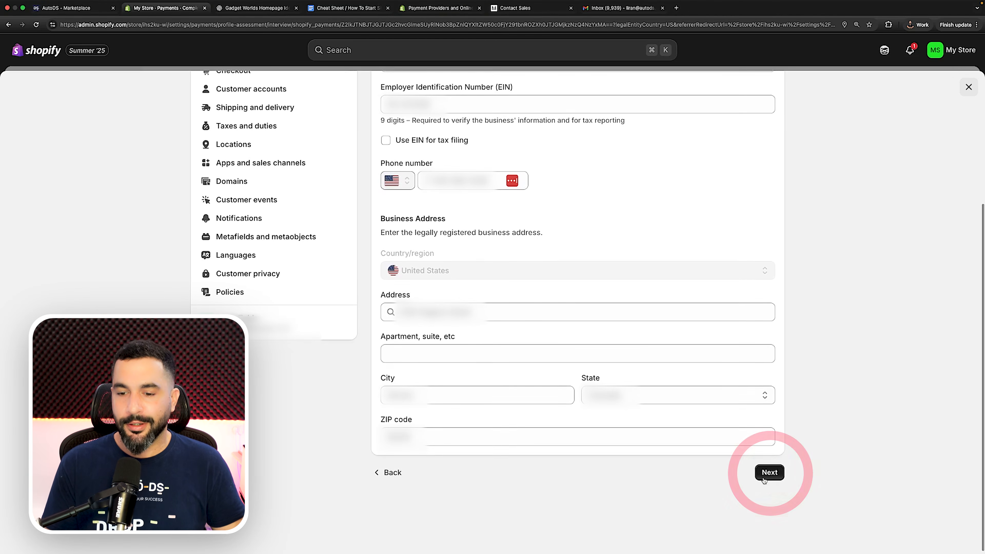
Step: Set the industry category to Retail
{"action": "left_click", "coordinate": [437, 190]}
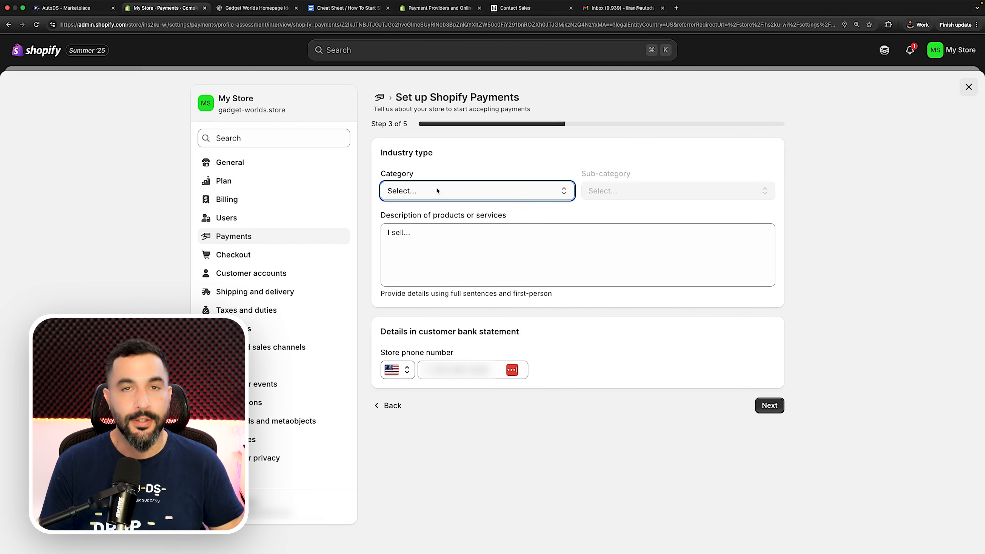
{"action": "left_click", "coordinate": [437, 191]}
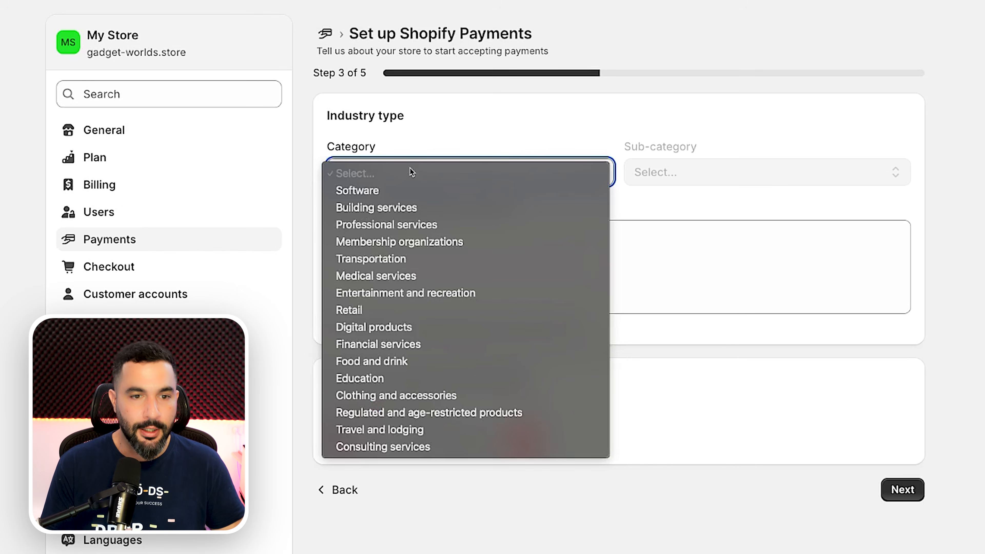
{"action": "left_click", "coordinate": [630, 206]}
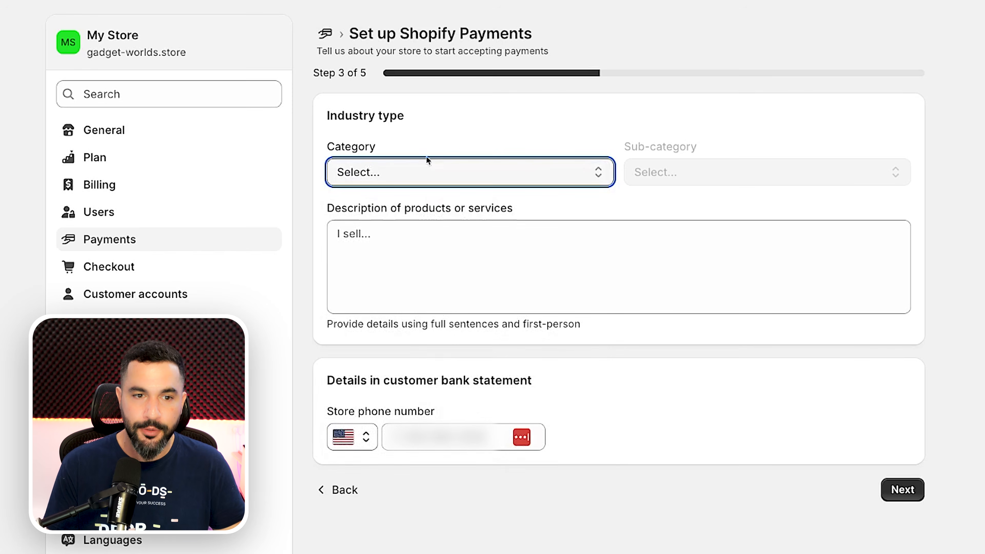
{"action": "left_click", "coordinate": [418, 165]}
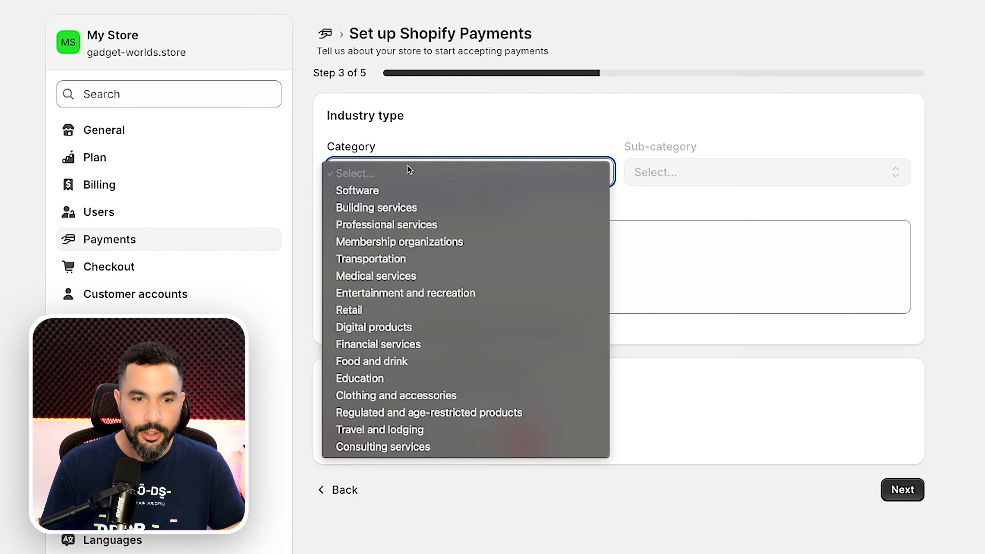
{"action": "left_click", "coordinate": [420, 310]}
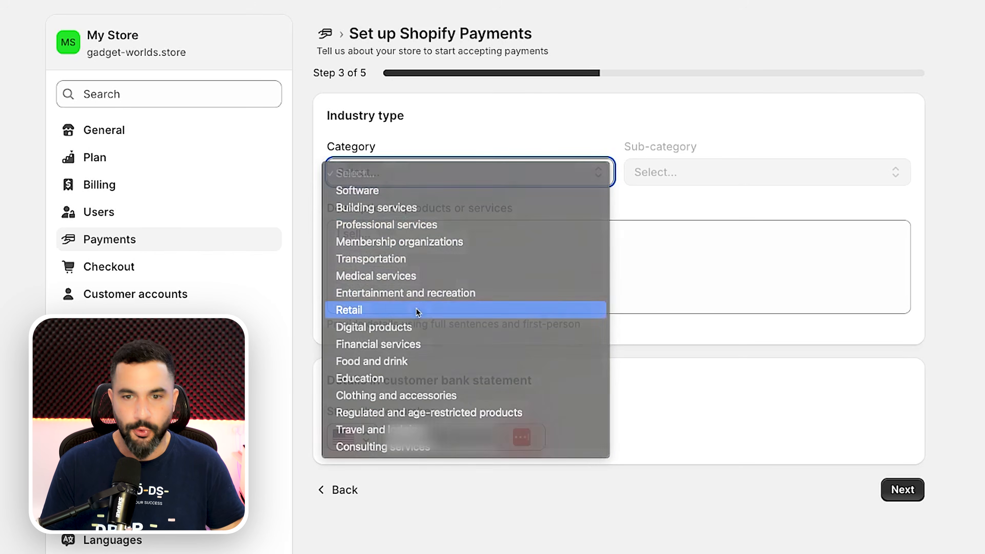
Step: Set the industry sub-category to Home electronics and place the cursor in the description of products or services
{"action": "left_click", "coordinate": [644, 174]}
{"action": "scroll", "coordinate": [712, 209], "scroll_direction": "down", "scroll_amount": 10}
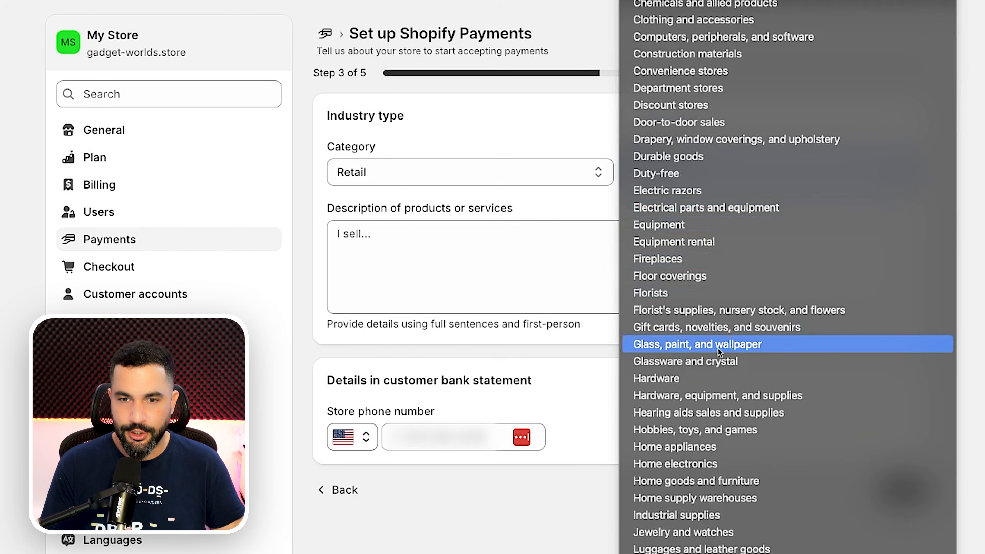
{"action": "scroll", "coordinate": [715, 349], "scroll_direction": "down", "scroll_amount": 4}
{"action": "scroll", "coordinate": [718, 352], "scroll_direction": "down", "scroll_amount": 12}
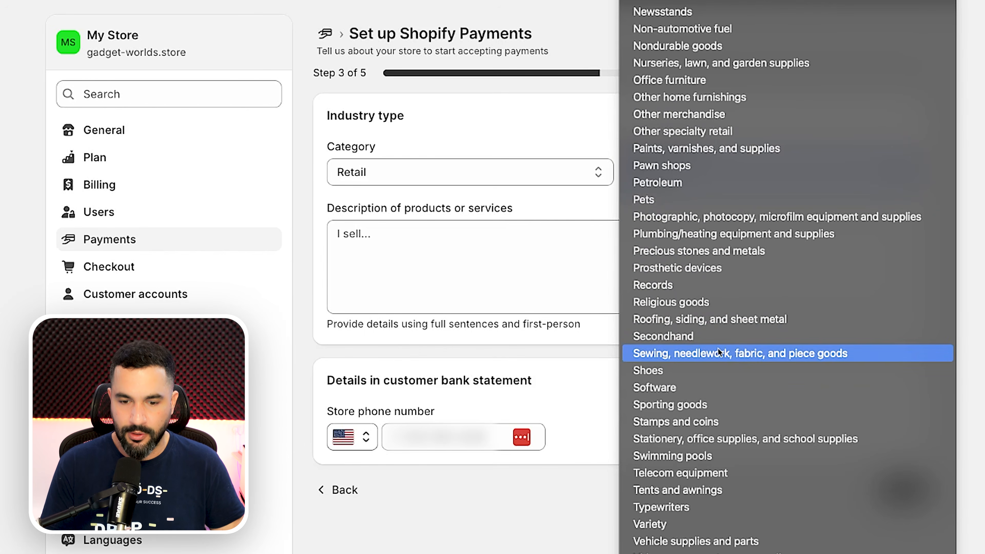
{"action": "scroll", "coordinate": [753, 340], "scroll_direction": "up", "scroll_amount": 20}
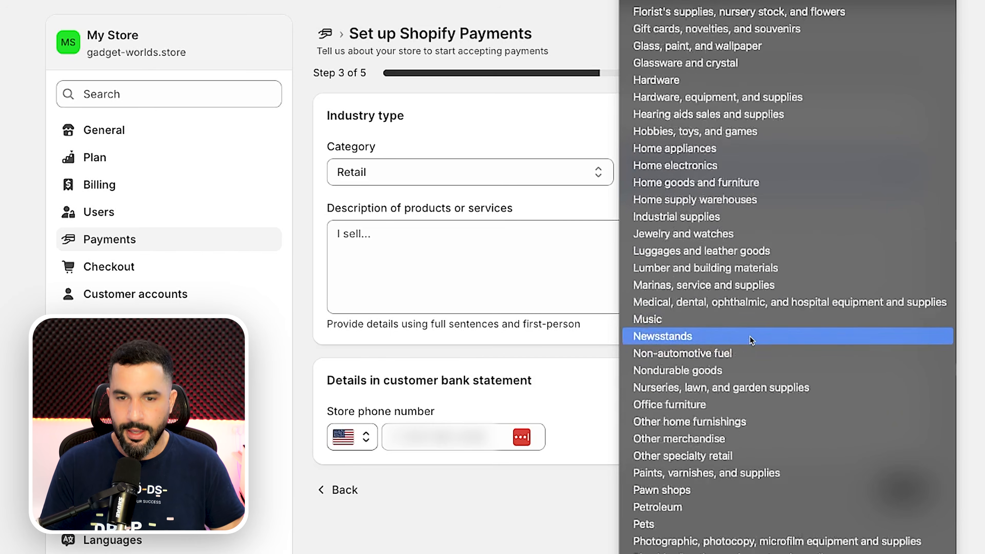
{"action": "scroll", "coordinate": [780, 204], "scroll_direction": "down", "scroll_amount": 10}
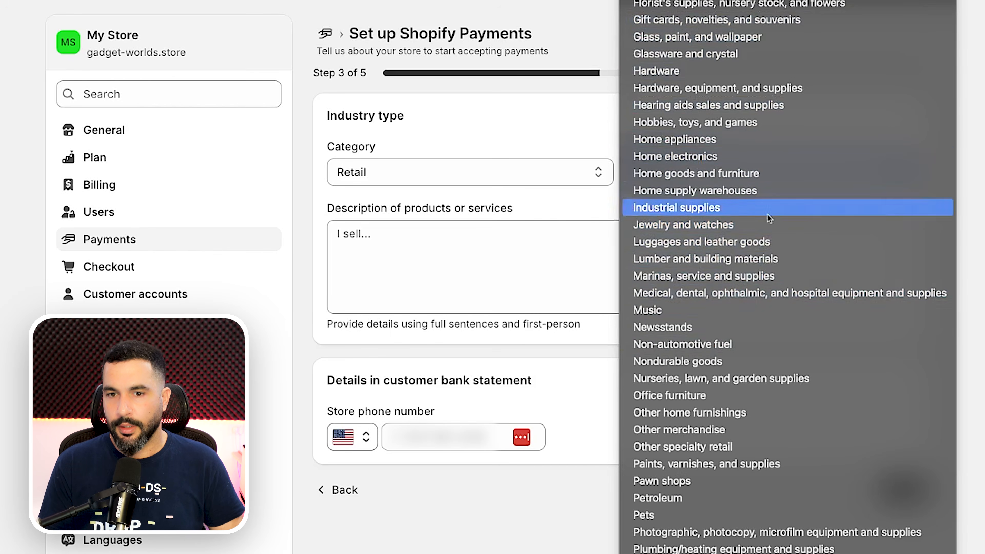
{"action": "left_click", "coordinate": [699, 160]}
{"action": "left_click", "coordinate": [483, 246]}
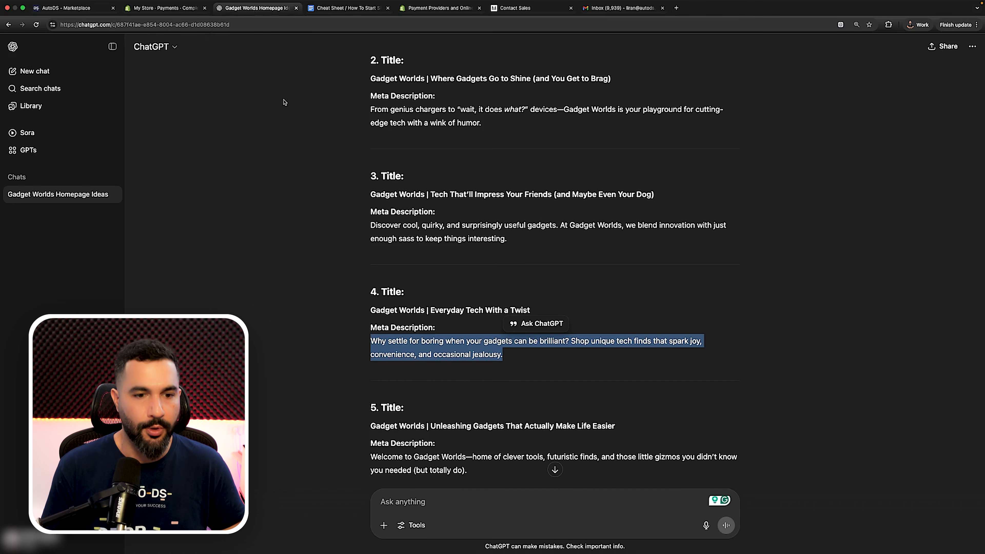
Step: In the Gadget Worlds chat in ChatGPT, send the prompt "write a description of products that i will sell"
{"action": "left_click", "coordinate": [413, 499]}
{"action": "type", "text": "write a desc"}
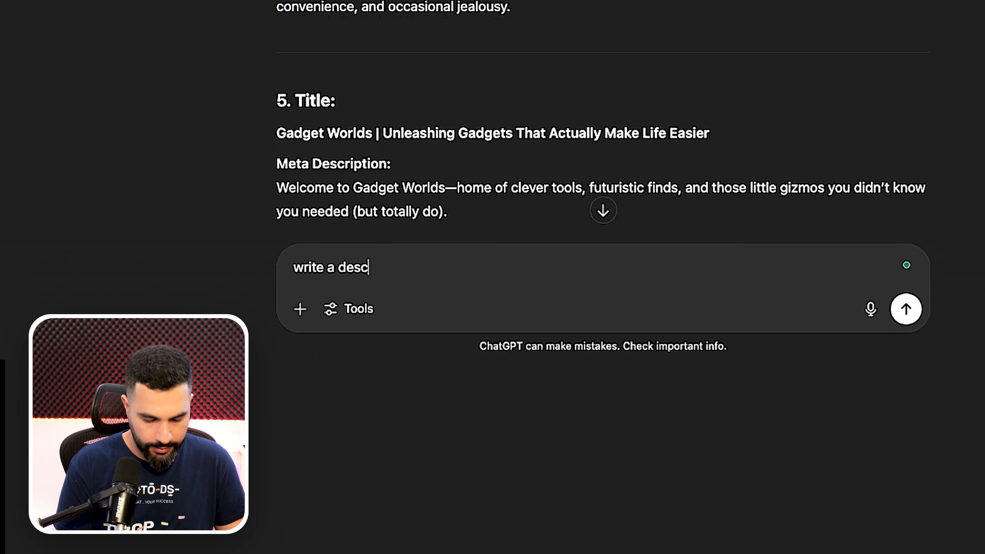
{"action": "type", "text": "ription of products that i wi"}
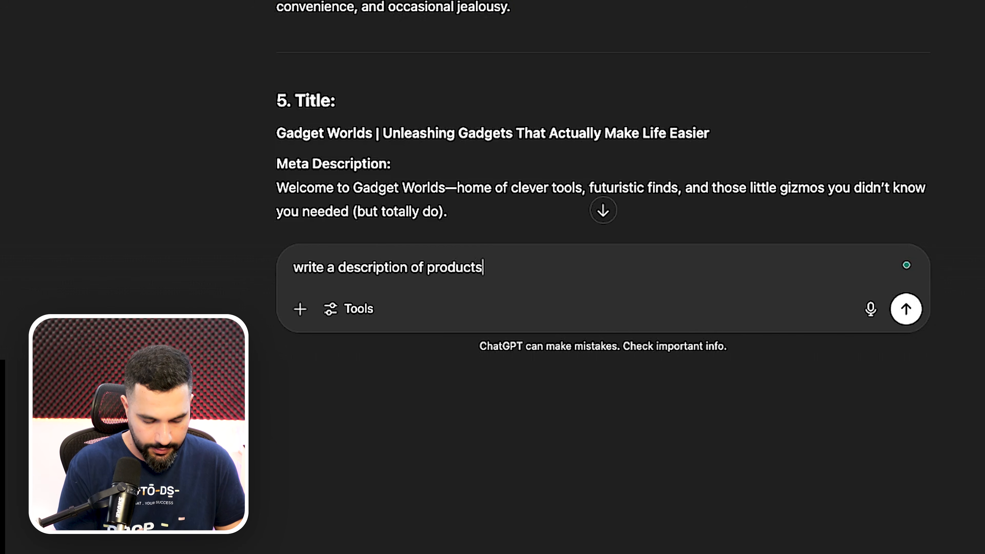
{"action": "type", "text": "ll sell"}
{"action": "key", "text": "Return"}
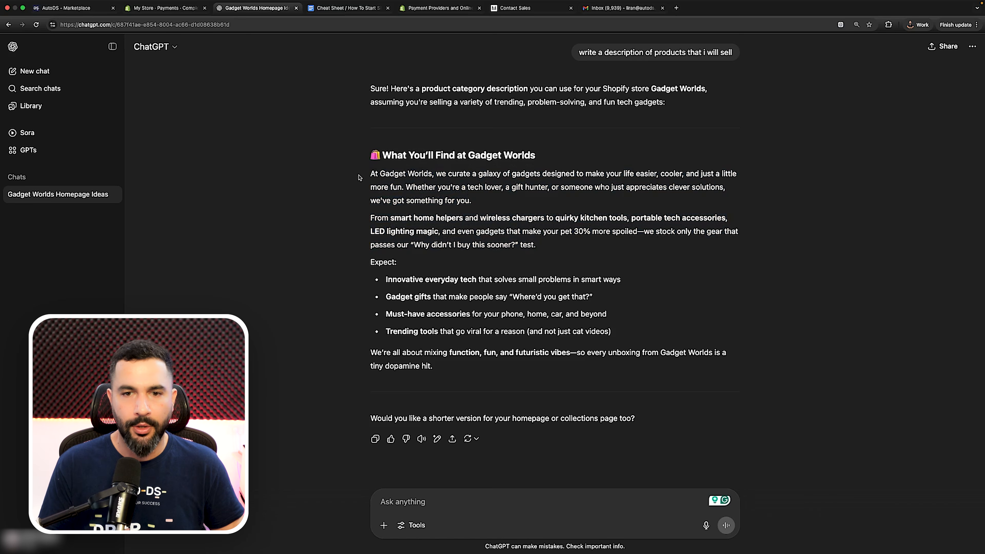
Step: Copy the first paragraph about Gadget Worlds from ChatGPT's answer into the products or services description in the Shopify Payments setup
{"action": "left_click_drag", "start_coordinate": [359, 177], "coordinate": [711, 195]}
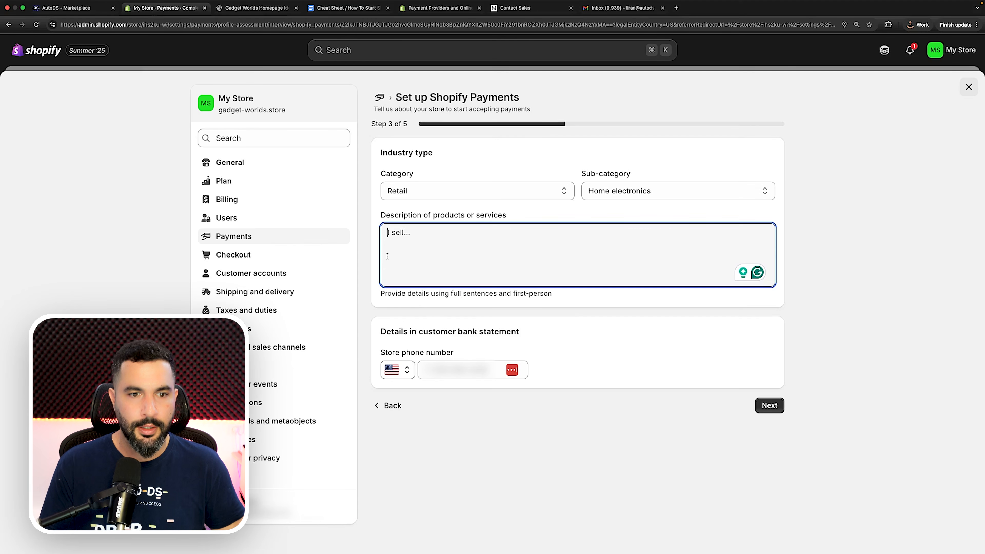
{"action": "type", "text": "At Gadget Worlds, we curate a galaxy of gadgets designed to make your life easier, cooler, and just a little more fun. Whether you're a tech lover, a gift hunter, or someone who just appreciates clever solutions, we've got something for you."}
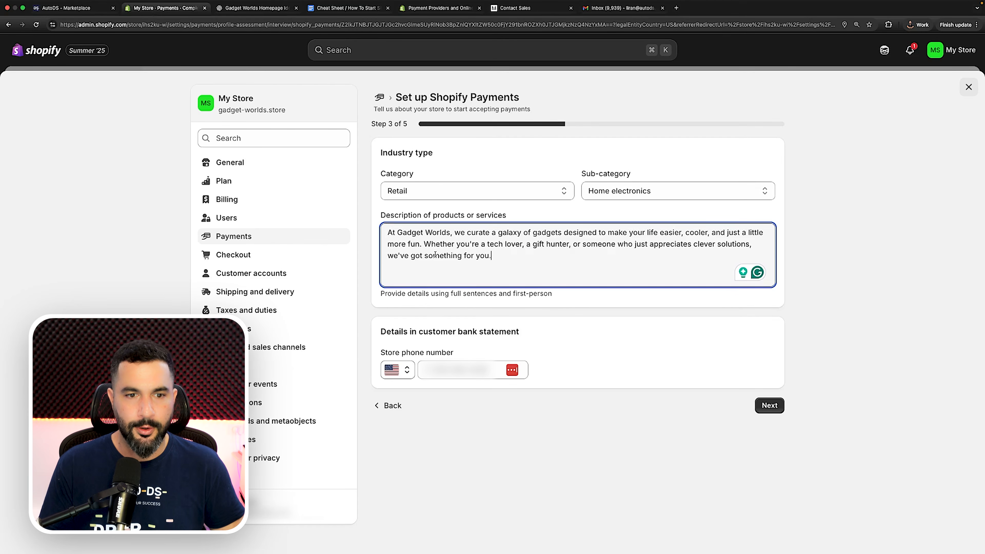
Step: Advance past the industry details, review the prefilled account representative and residential address details, and continue to the final setup step
{"action": "left_click", "coordinate": [778, 410]}
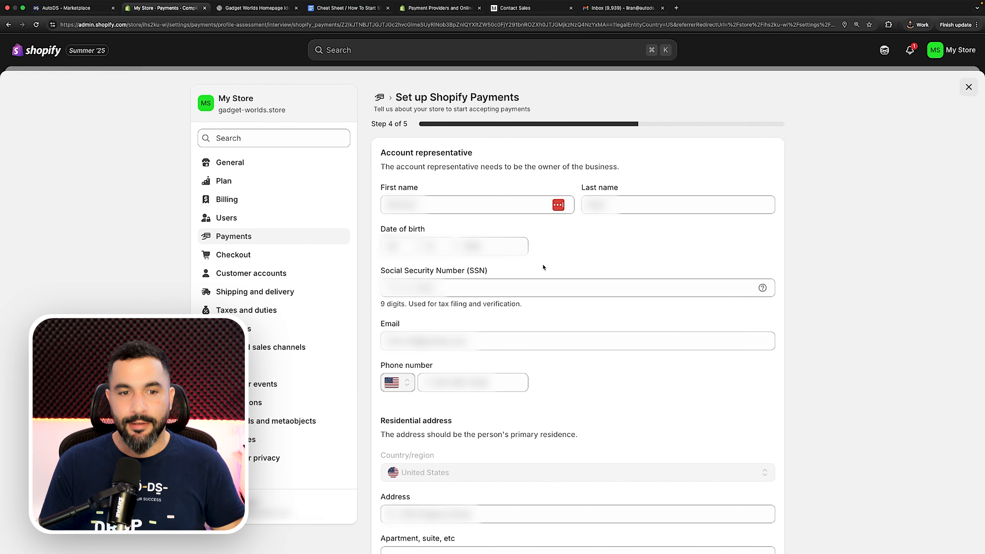
{"action": "scroll", "coordinate": [541, 256], "scroll_direction": "down", "scroll_amount": 2}
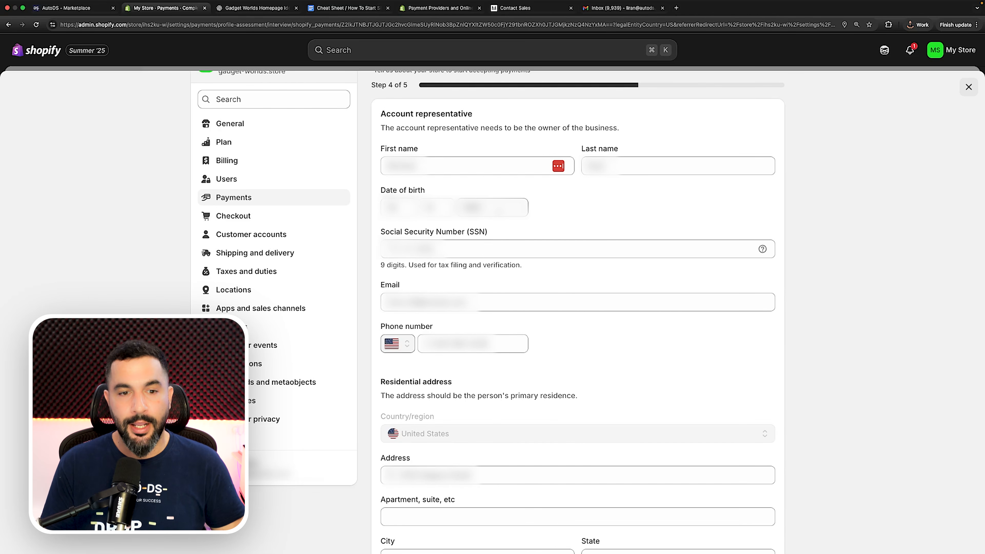
{"action": "scroll", "coordinate": [496, 209], "scroll_direction": "down", "scroll_amount": 5}
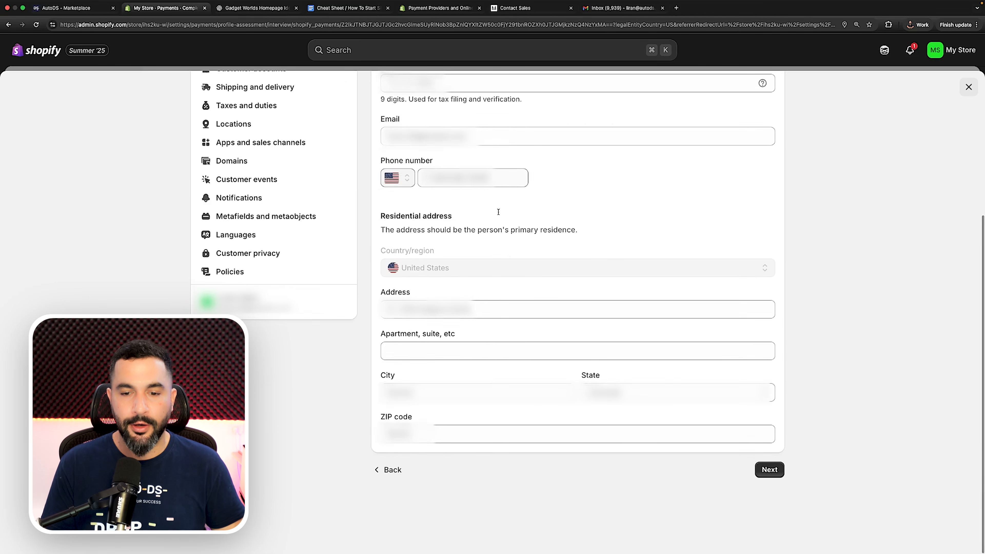
{"action": "left_click", "coordinate": [769, 479]}
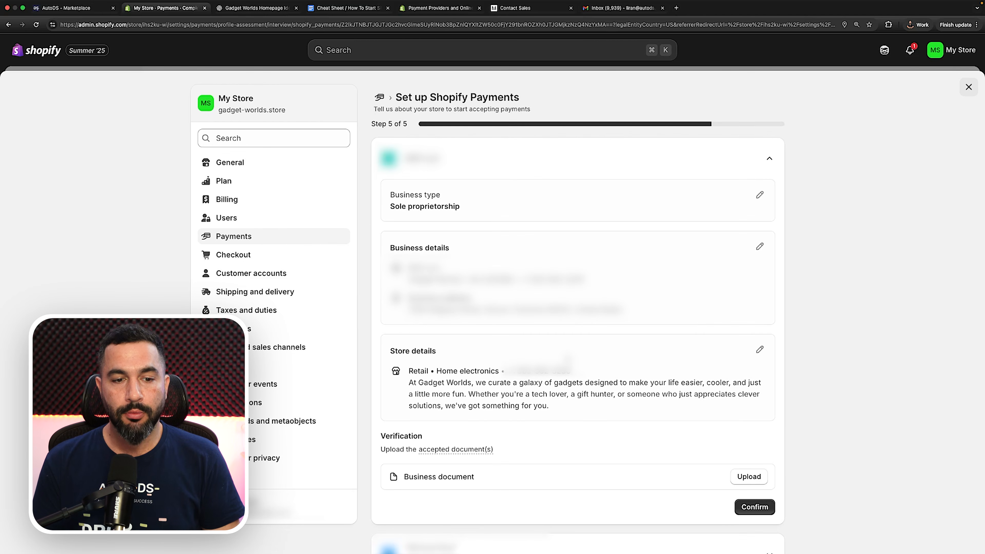
Step: Upload the business document as an IRS SS-4 Confirmation Letter from Downloads and confirm the business section
{"action": "scroll", "coordinate": [567, 359], "scroll_direction": "down", "scroll_amount": 4}
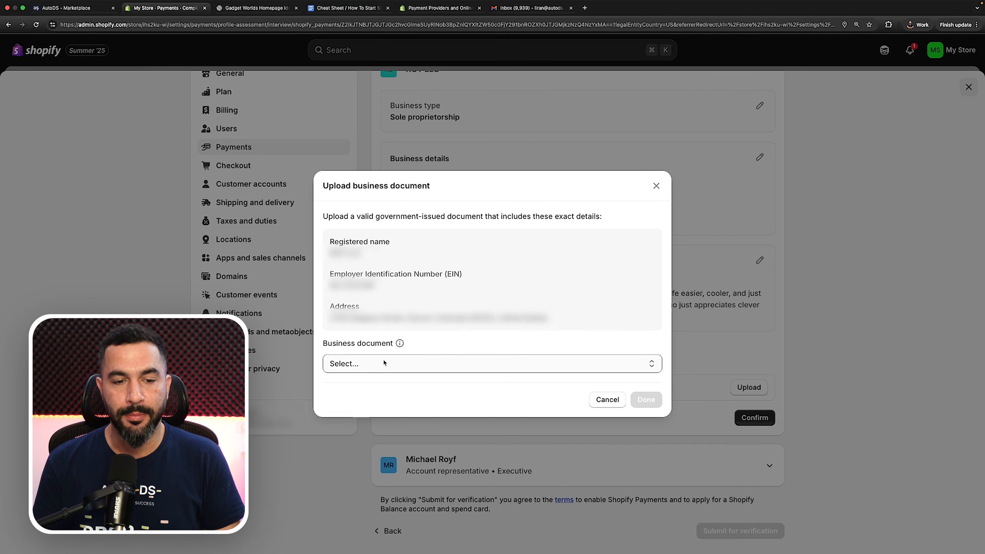
{"action": "left_click", "coordinate": [384, 363]}
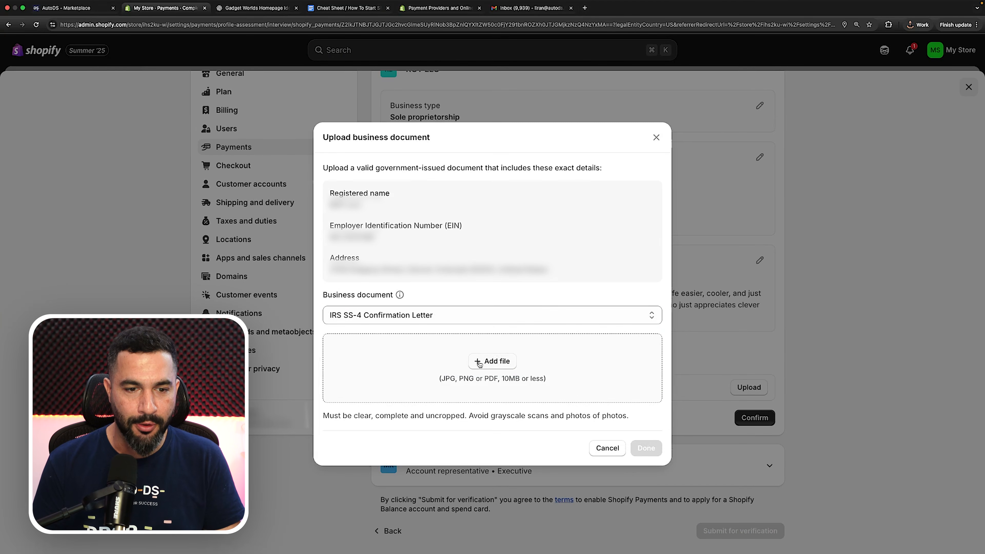
{"action": "left_click", "coordinate": [478, 363]}
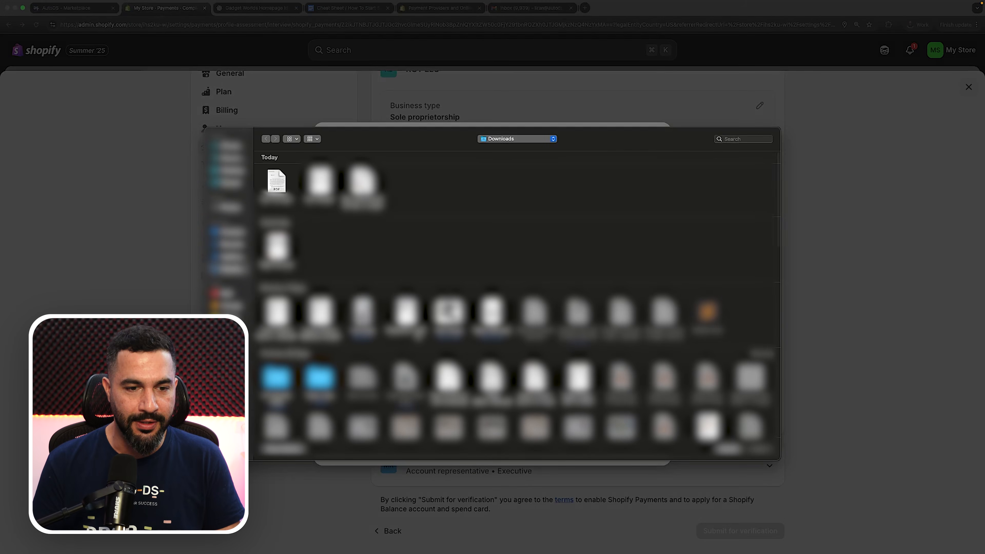
{"action": "double_click", "coordinate": [277, 182]}
{"action": "left_click", "coordinate": [652, 471]}
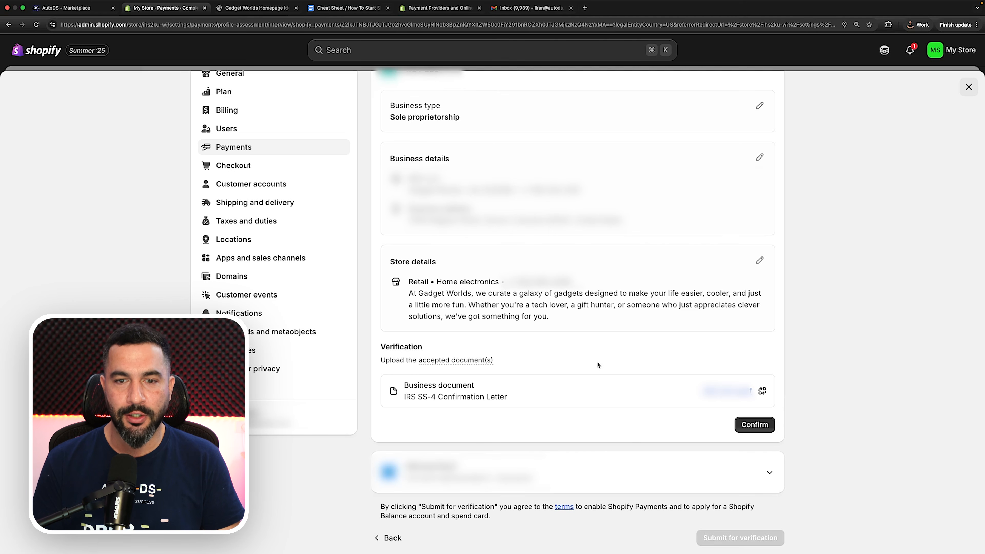
{"action": "left_click", "coordinate": [754, 425]}
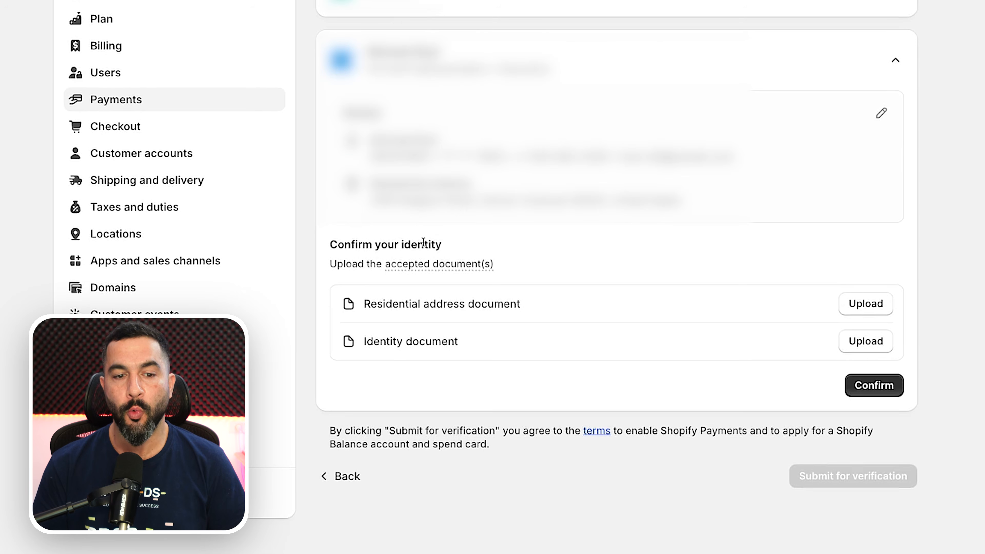
Step: Upload a PDF as the account representative's residential address document, with Utility bill as the document type
{"action": "mouse_move", "coordinate": [424, 329]}
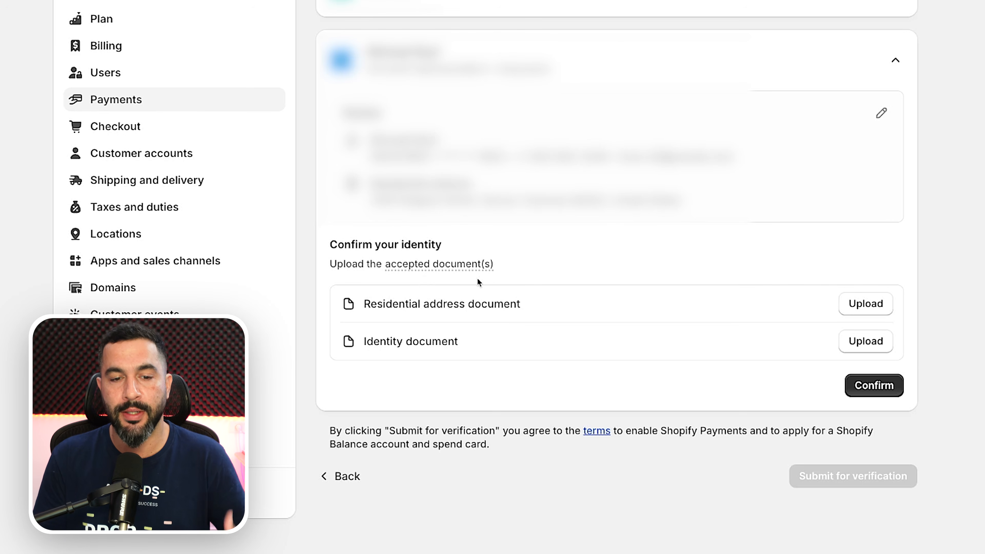
{"action": "mouse_move", "coordinate": [425, 267]}
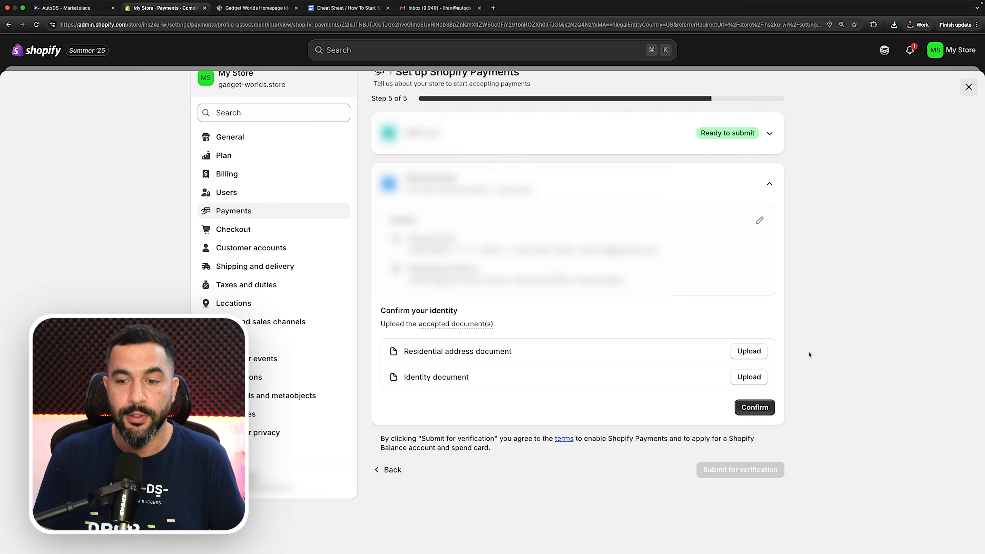
{"action": "left_click", "coordinate": [748, 351]}
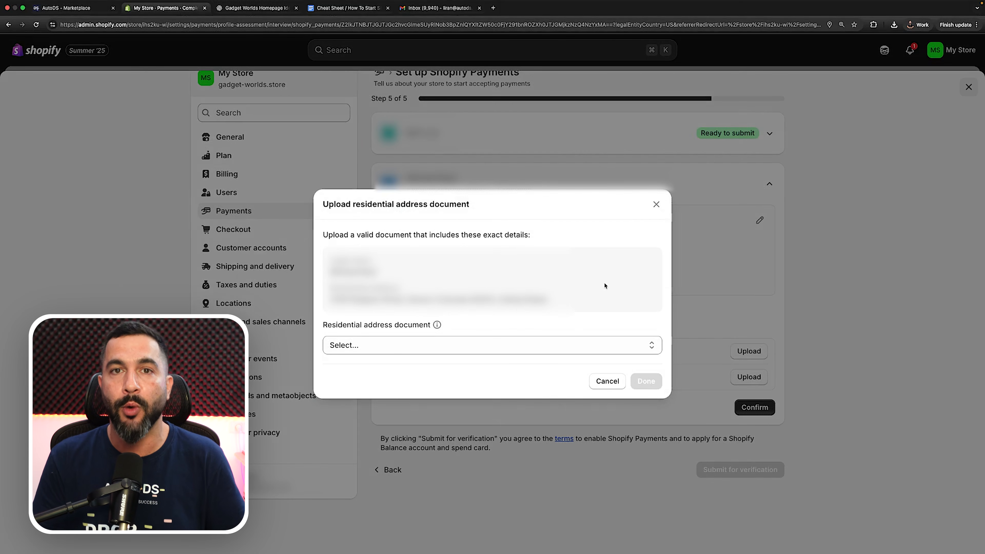
{"action": "left_click", "coordinate": [447, 344]}
{"action": "left_click", "coordinate": [422, 369]}
{"action": "left_click", "coordinate": [436, 358]}
{"action": "double_click", "coordinate": [320, 181]}
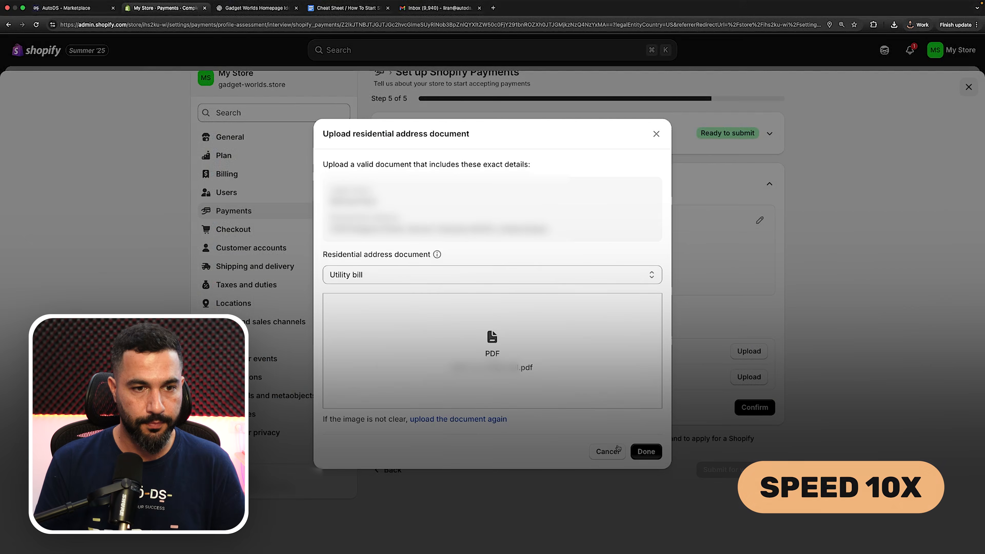
{"action": "left_click", "coordinate": [645, 451]}
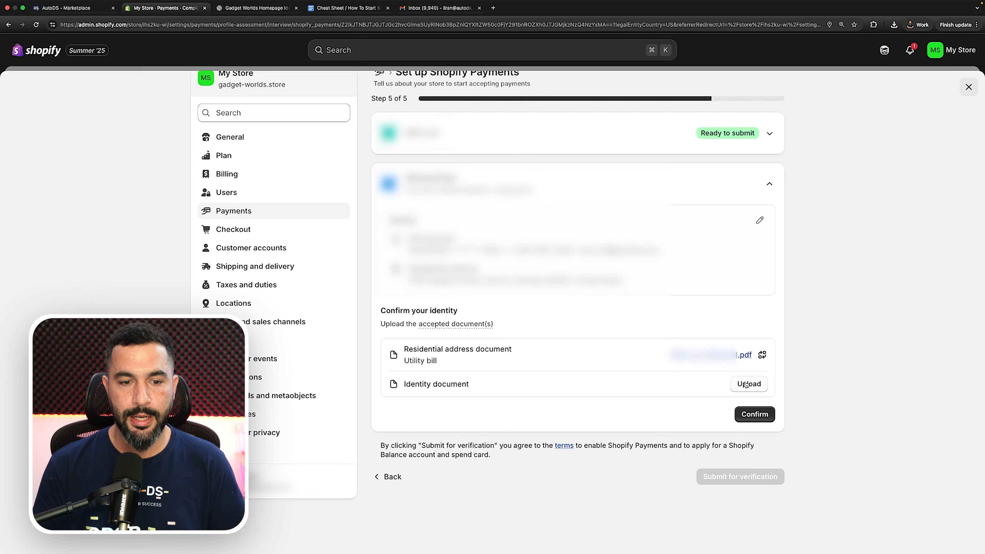
Step: Upload IMG_20201118_124828.jpg as the identity document, with State issued ID card as the document type
{"action": "left_click", "coordinate": [746, 384]}
{"action": "left_click", "coordinate": [435, 347]}
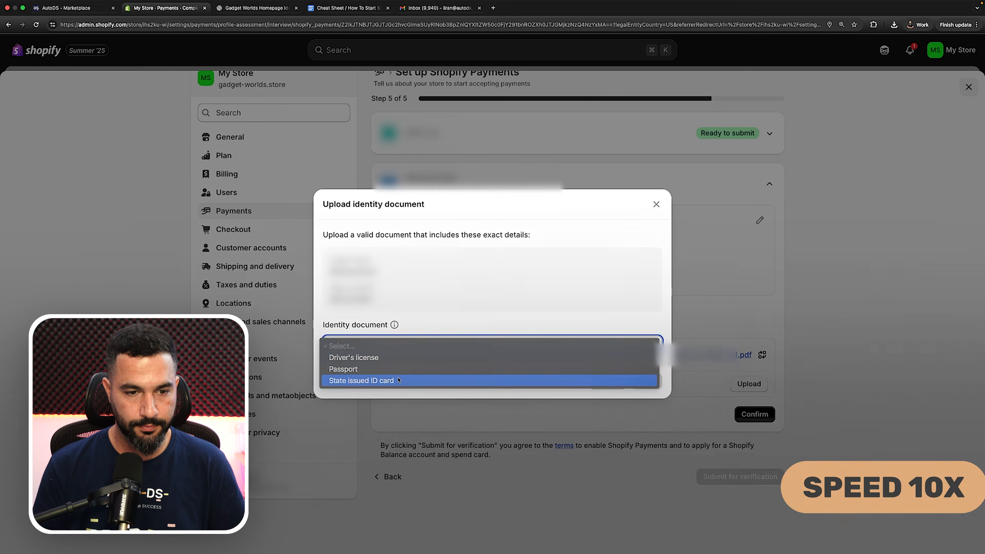
{"action": "left_click", "coordinate": [398, 380]}
{"action": "left_click", "coordinate": [442, 341]}
{"action": "double_click", "coordinate": [275, 181]}
{"action": "left_click", "coordinate": [646, 451]}
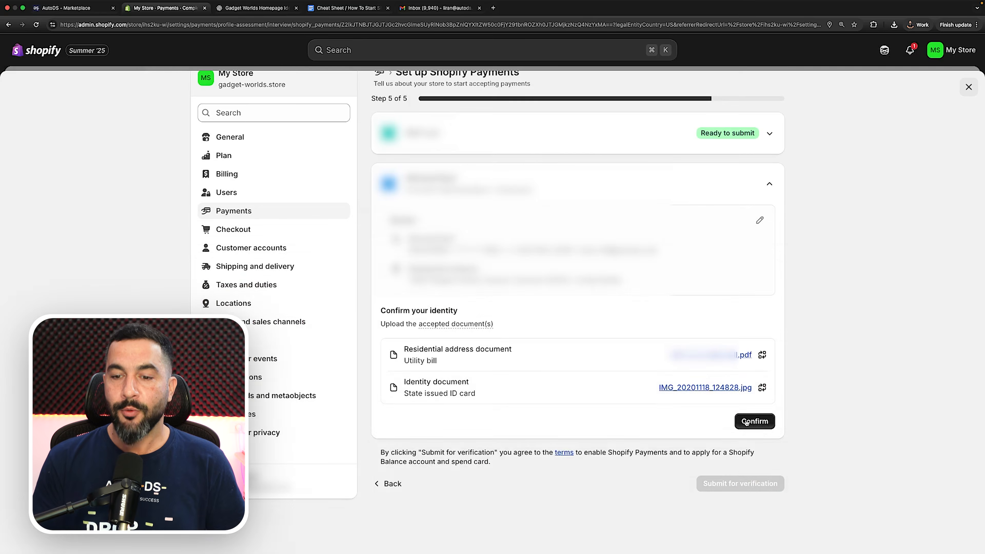
Step: Confirm the account representative section, submit the Shopify Payments setup for verification, and check the submission details
{"action": "left_click", "coordinate": [750, 421]}
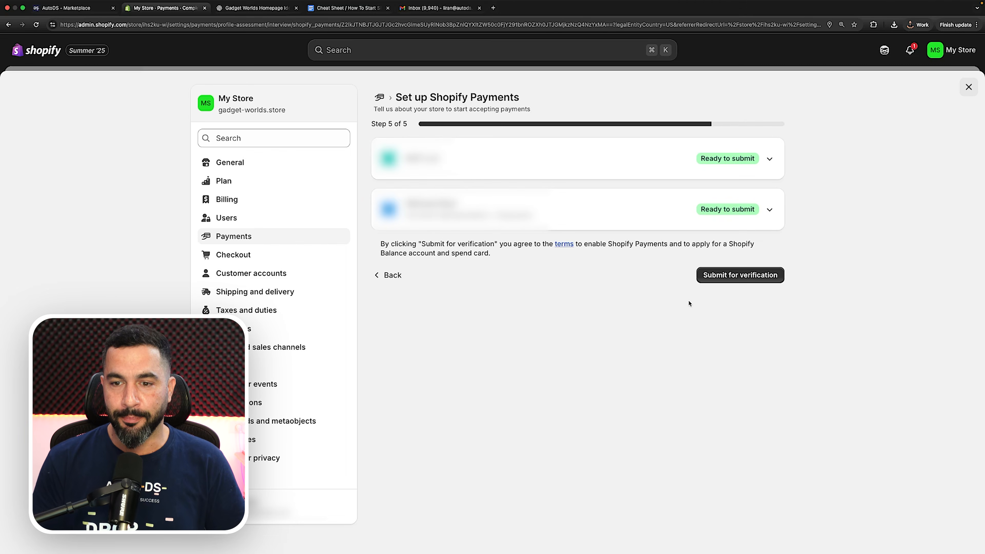
{"action": "left_click", "coordinate": [731, 278]}
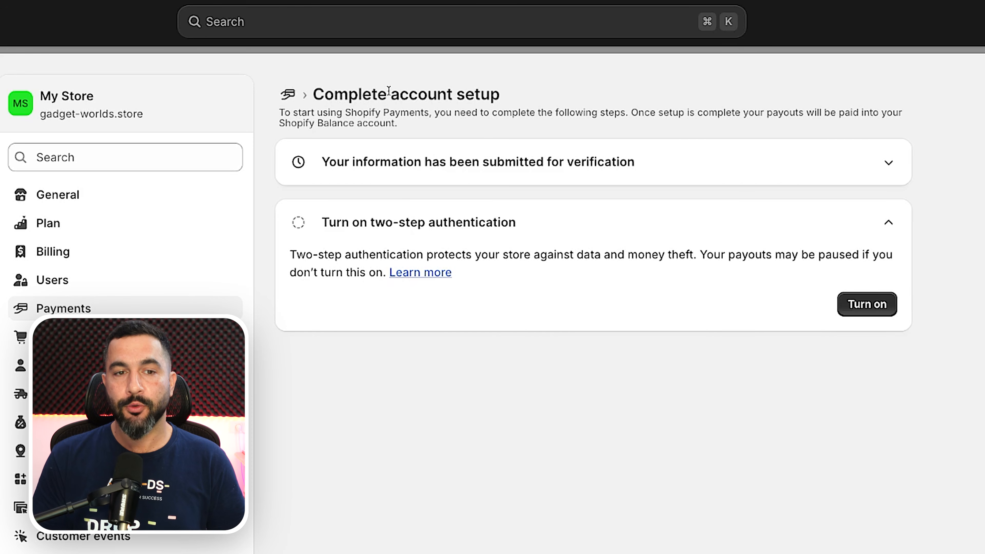
{"action": "left_click", "coordinate": [522, 167]}
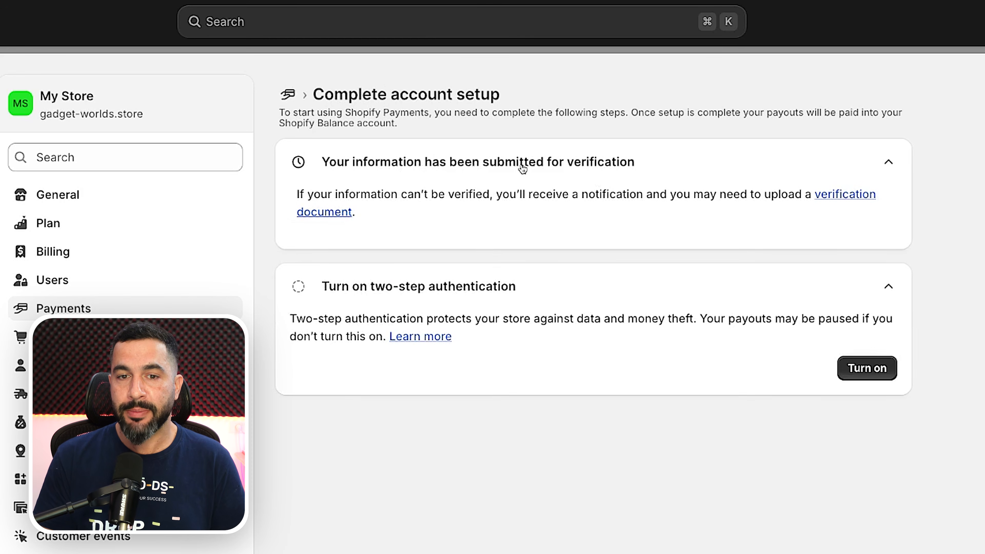
{"action": "left_click", "coordinate": [602, 168]}
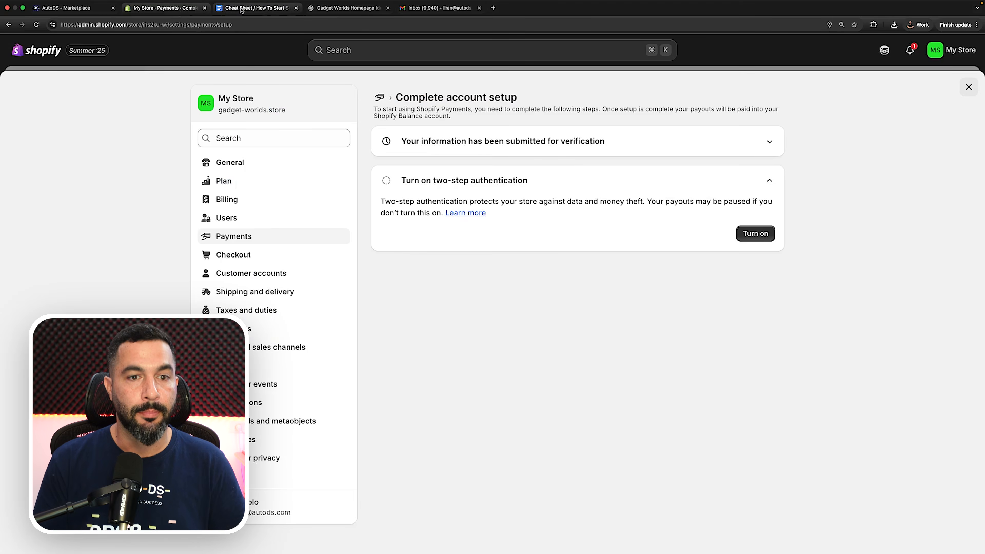
Step: Switch to the cheat sheet in Google Docs and read from the Payment gateways section through the Locations section
{"action": "left_click", "coordinate": [256, 8]}
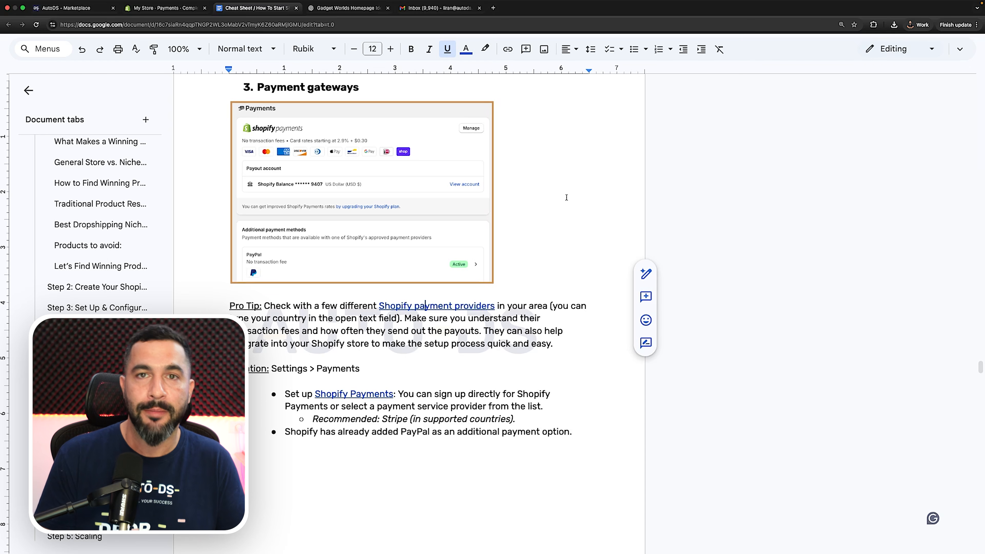
{"action": "scroll", "coordinate": [567, 199], "scroll_direction": "down", "scroll_amount": 5}
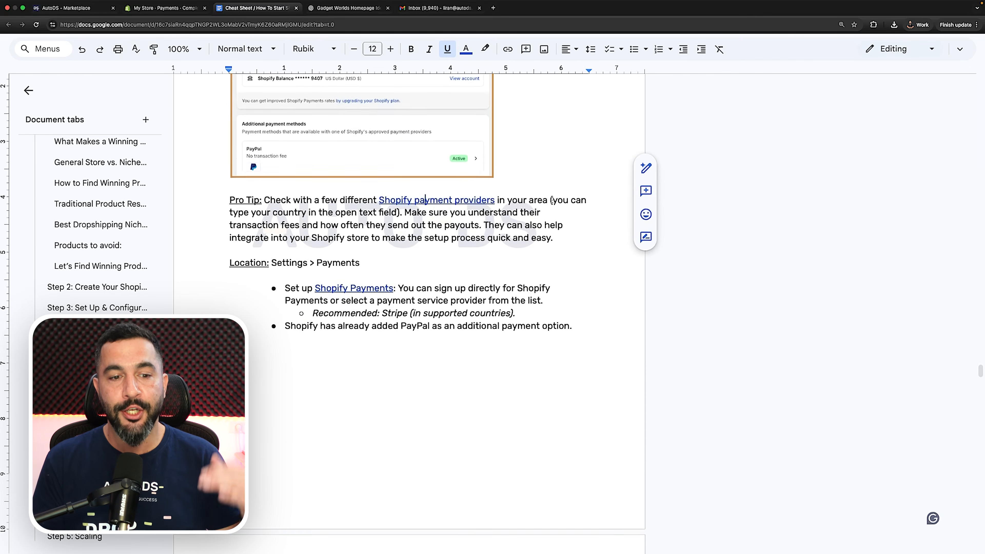
{"action": "scroll", "coordinate": [551, 199], "scroll_direction": "down", "scroll_amount": 4}
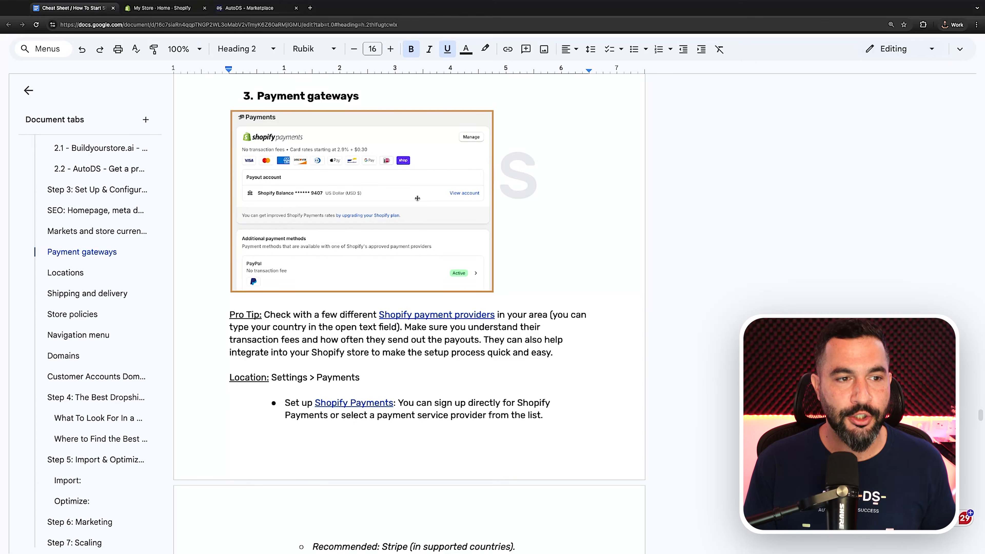
{"action": "scroll", "coordinate": [417, 198], "scroll_direction": "down", "scroll_amount": 6}
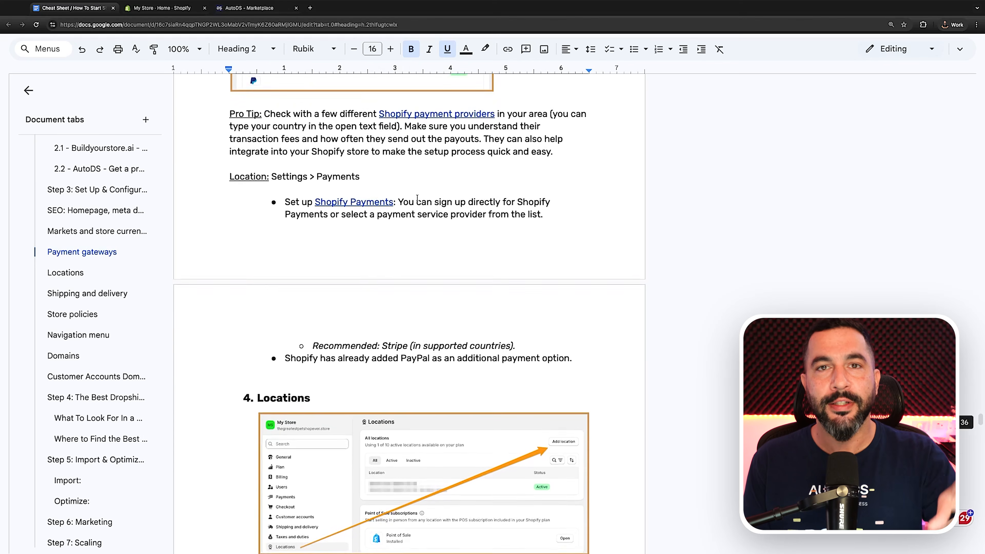
{"action": "scroll", "coordinate": [417, 198], "scroll_direction": "down", "scroll_amount": 6}
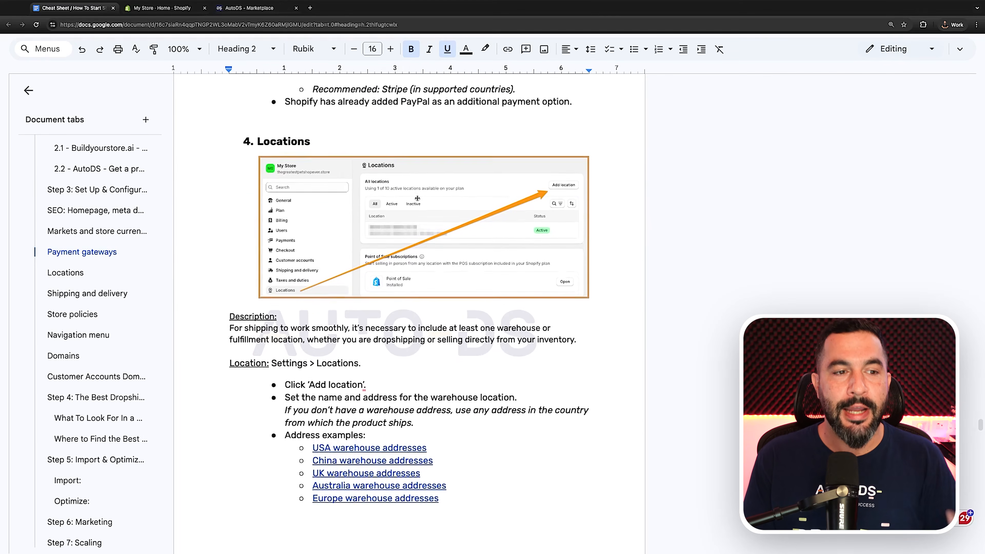
{"action": "scroll", "coordinate": [417, 199], "scroll_direction": "down", "scroll_amount": 1}
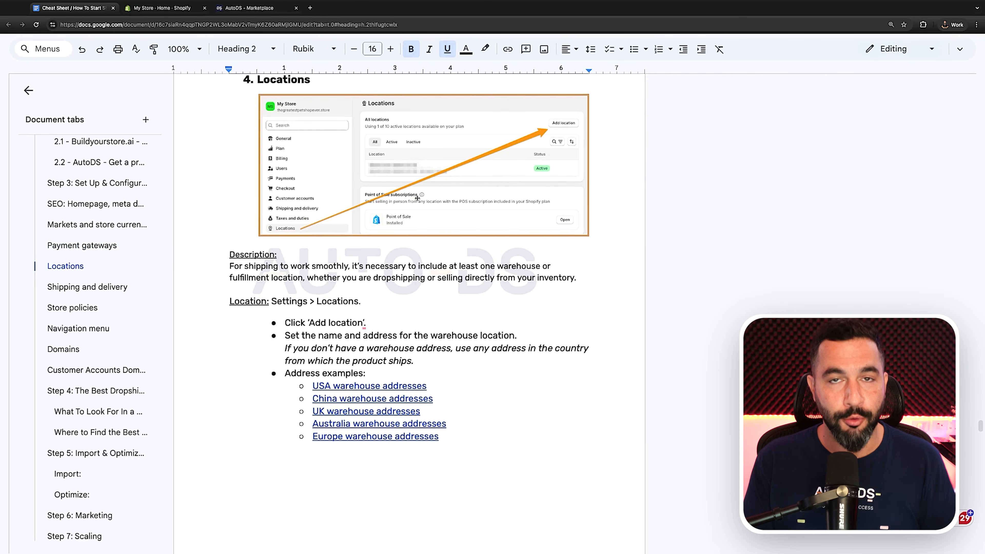
Step: Open gmail.com in a new browser tab and return to the Shopify admin home page
{"action": "left_click", "coordinate": [310, 9]}
{"action": "type", "text": "gmail.com"}
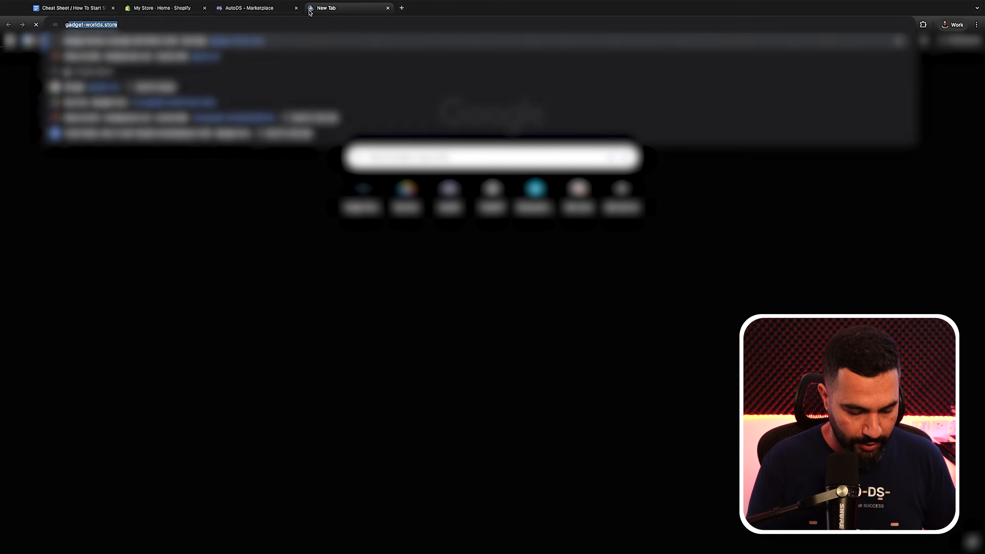
{"action": "key", "text": "Return"}
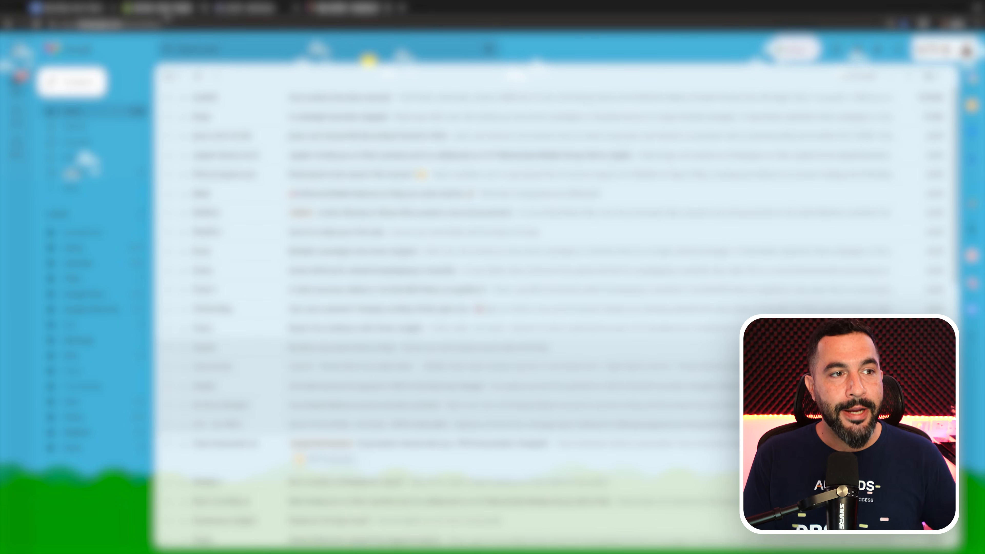
{"action": "left_click", "coordinate": [186, 13]}
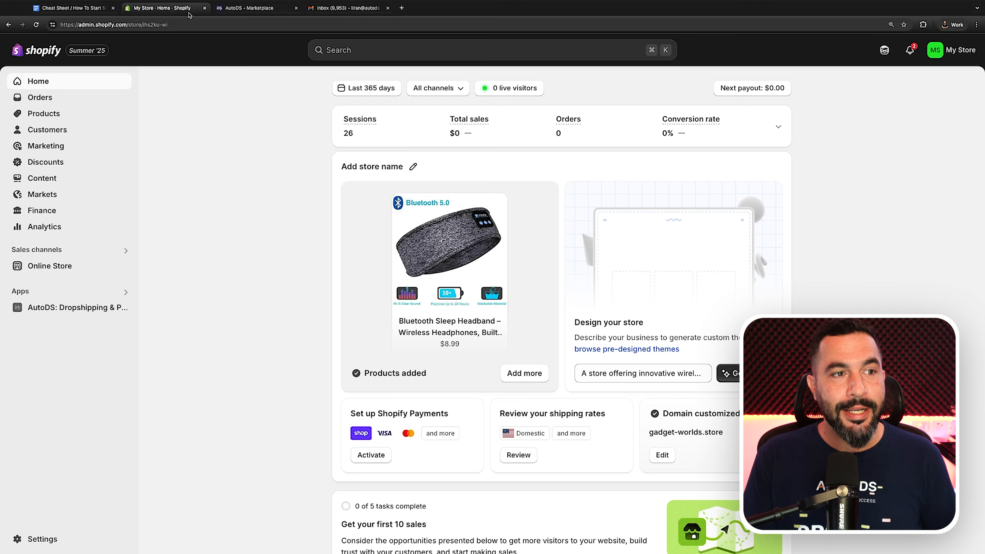
{"action": "left_click", "coordinate": [256, 12]}
{"action": "left_click", "coordinate": [161, 9]}
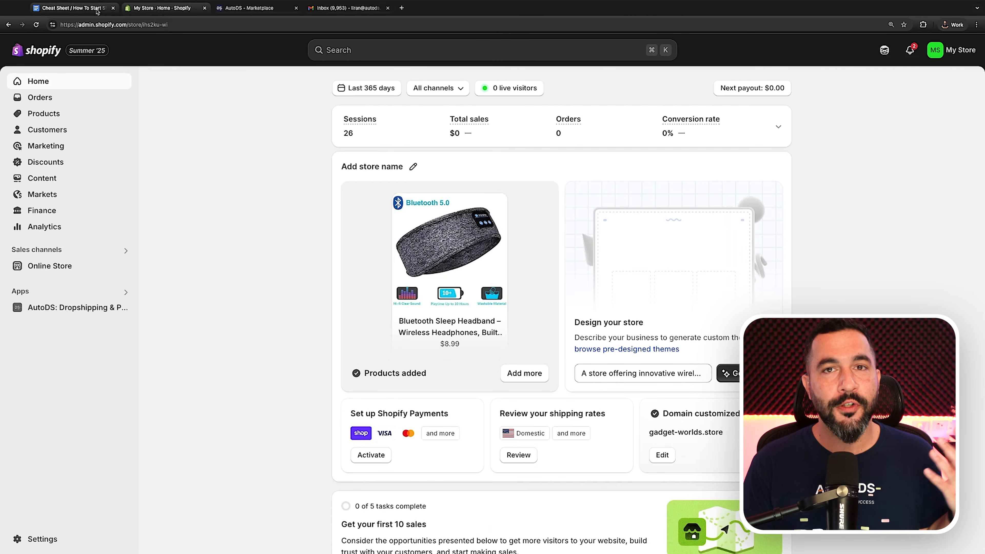
Step: Recheck the Payment gateways section of the cheat sheet and open the store settings in the Shopify admin
{"action": "left_click", "coordinate": [97, 12]}
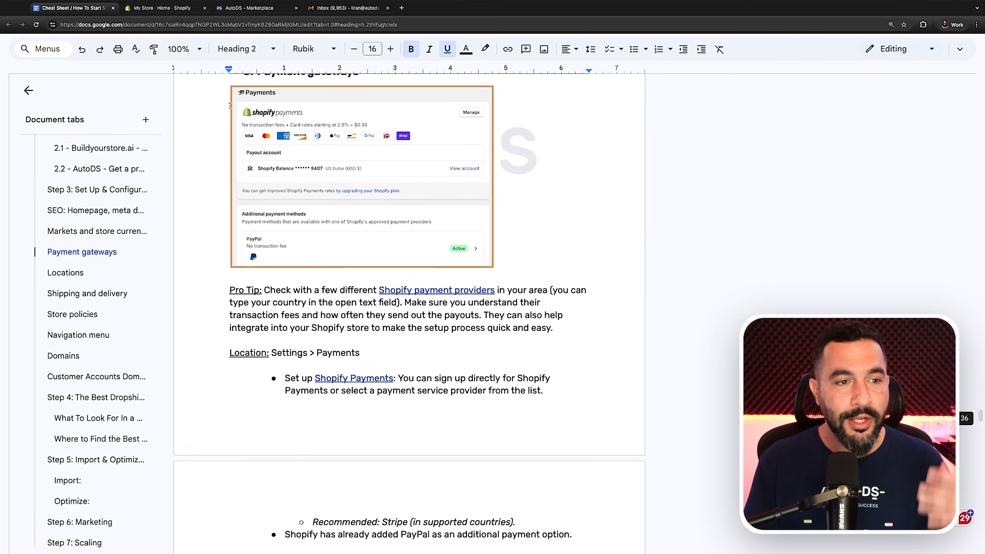
{"action": "scroll", "coordinate": [230, 106], "scroll_direction": "up", "scroll_amount": 2}
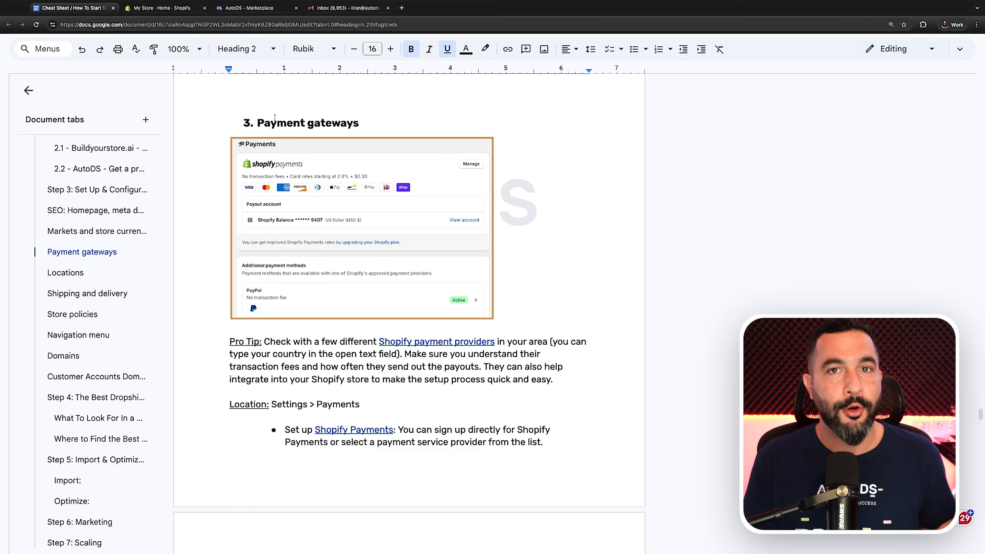
{"action": "scroll", "coordinate": [274, 117], "scroll_direction": "down", "scroll_amount": 5}
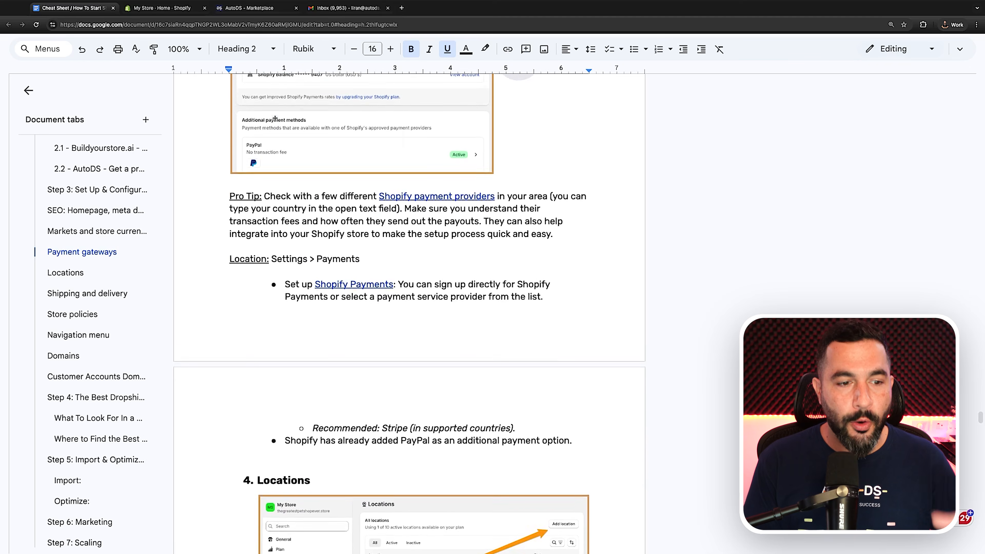
{"action": "left_click", "coordinate": [175, 7]}
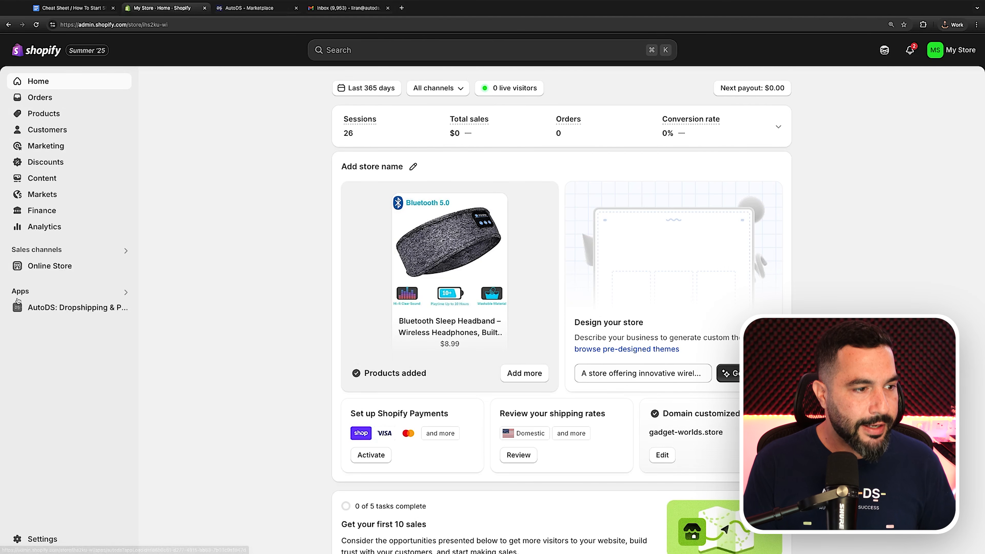
{"action": "left_click", "coordinate": [65, 545]}
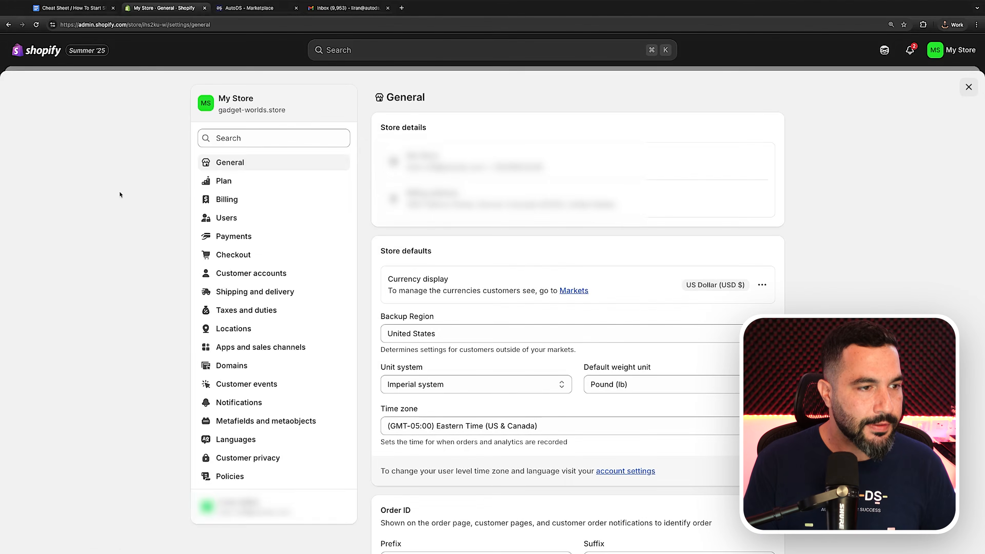
Step: Open the store's Payments settings and read the Shopify Payments transaction fees and card rates
{"action": "left_click", "coordinate": [255, 222]}
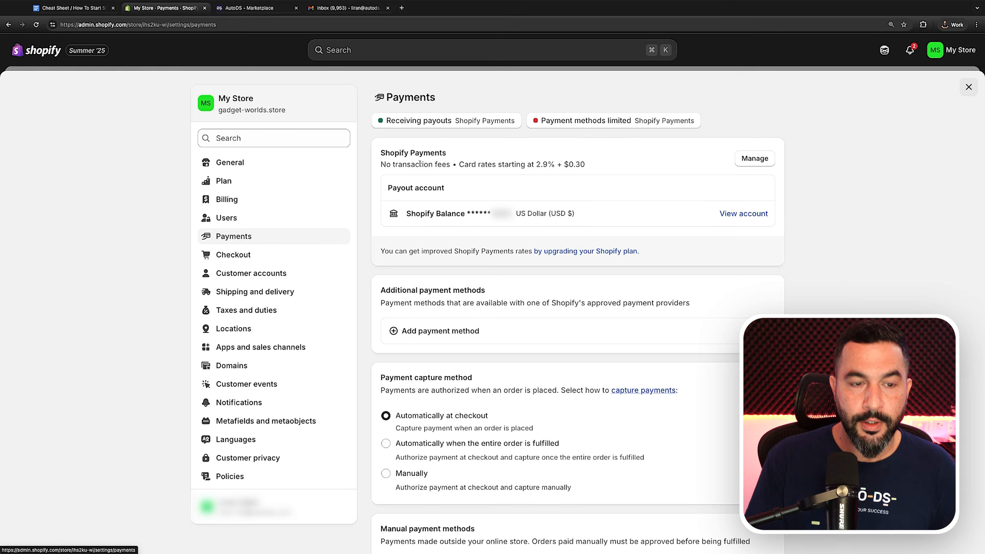
{"action": "left_click_drag", "start_coordinate": [379, 166], "coordinate": [448, 167]}
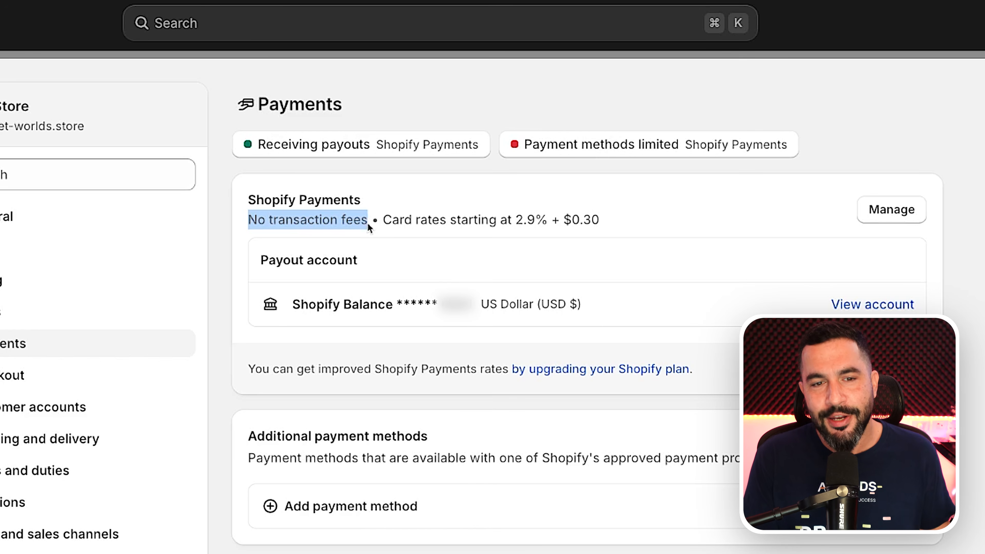
{"action": "left_click_drag", "start_coordinate": [384, 220], "coordinate": [597, 225]}
{"action": "left_click", "coordinate": [526, 216]}
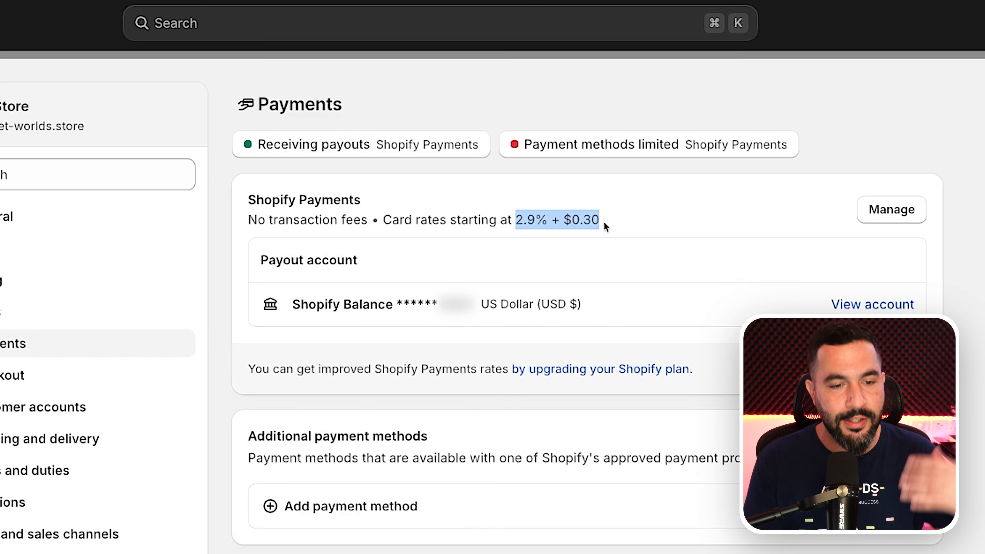
{"action": "left_click", "coordinate": [618, 237]}
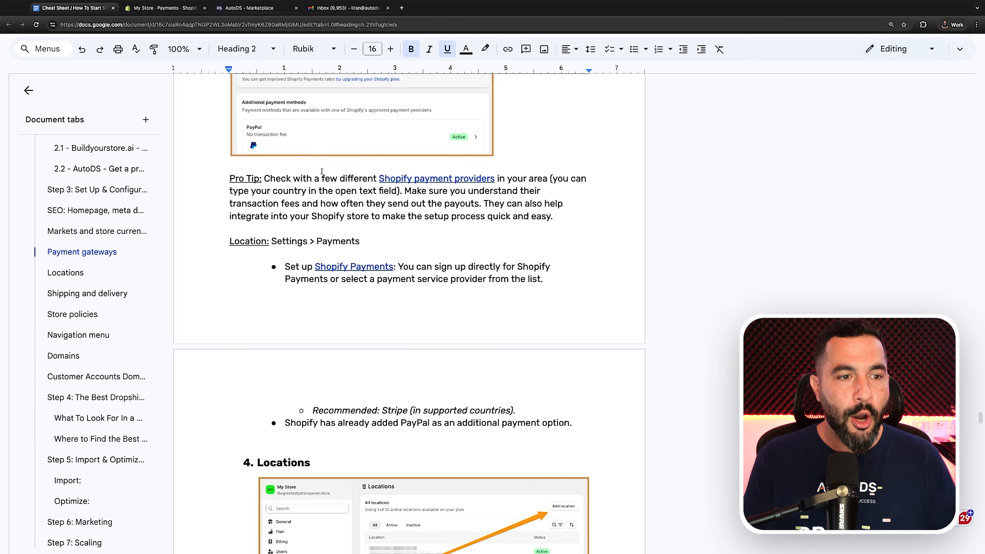
Step: Switch to the cheat sheet in Google Docs, recheck Payment gateways, and review the start of Step 3 with the SEO section
{"action": "scroll", "coordinate": [321, 171], "scroll_direction": "up", "scroll_amount": 4}
{"action": "scroll", "coordinate": [322, 171], "scroll_direction": "down", "scroll_amount": 7}
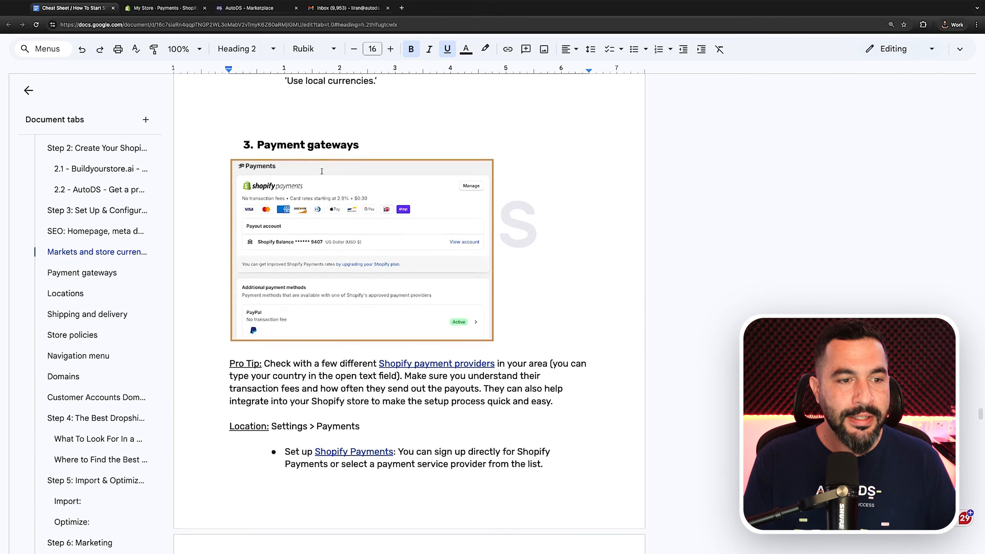
{"action": "scroll", "coordinate": [321, 171], "scroll_direction": "down", "scroll_amount": 5}
{"action": "scroll", "coordinate": [287, 181], "scroll_direction": "up", "scroll_amount": 15}
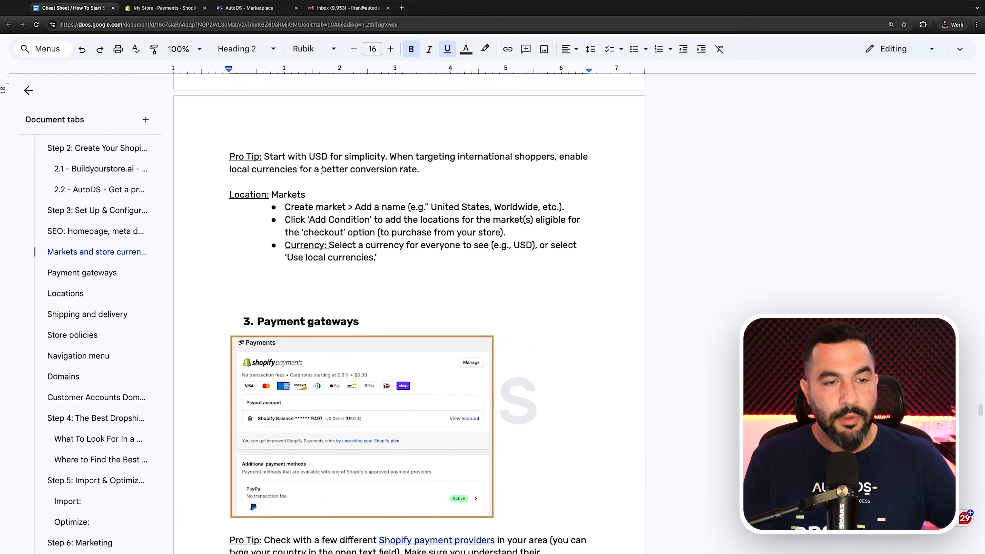
{"action": "left_click", "coordinate": [114, 210]}
{"action": "scroll", "coordinate": [358, 186], "scroll_direction": "down", "scroll_amount": 3}
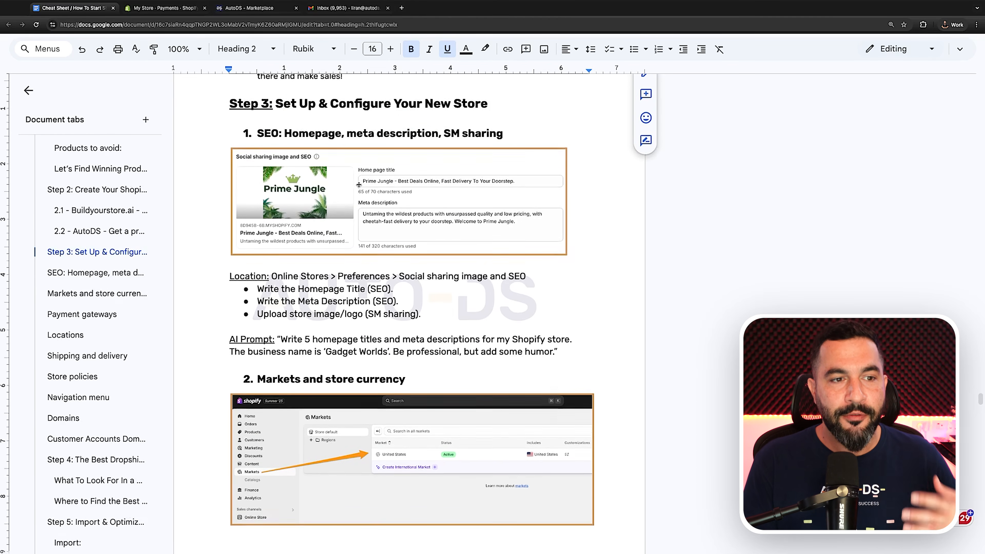
{"action": "scroll", "coordinate": [359, 186], "scroll_direction": "down", "scroll_amount": 2}
{"action": "scroll", "coordinate": [359, 187], "scroll_direction": "up", "scroll_amount": 4}
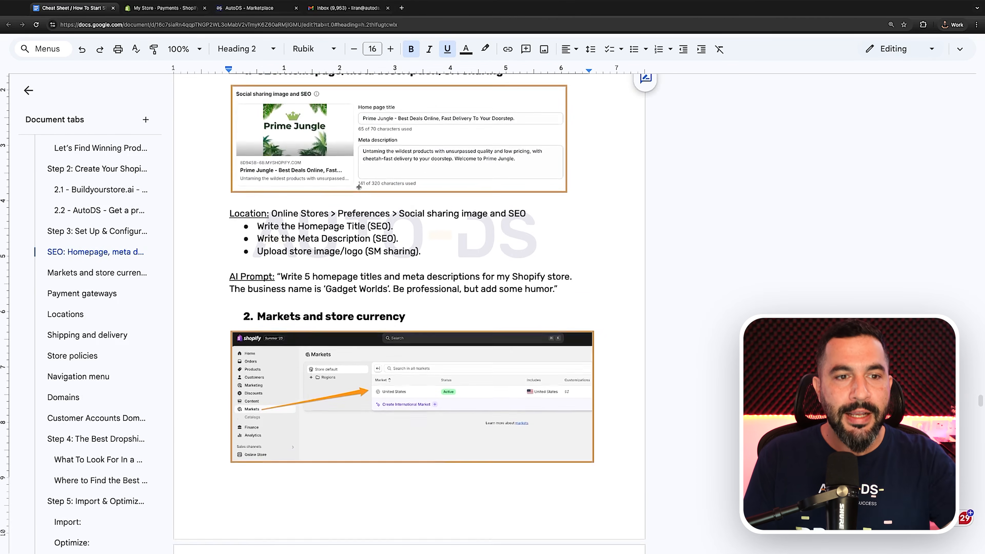
Step: Read the cheat sheet from the Markets and store currency section through Payment gateways to the Locations section
{"action": "scroll", "coordinate": [360, 188], "scroll_direction": "down", "scroll_amount": 8}
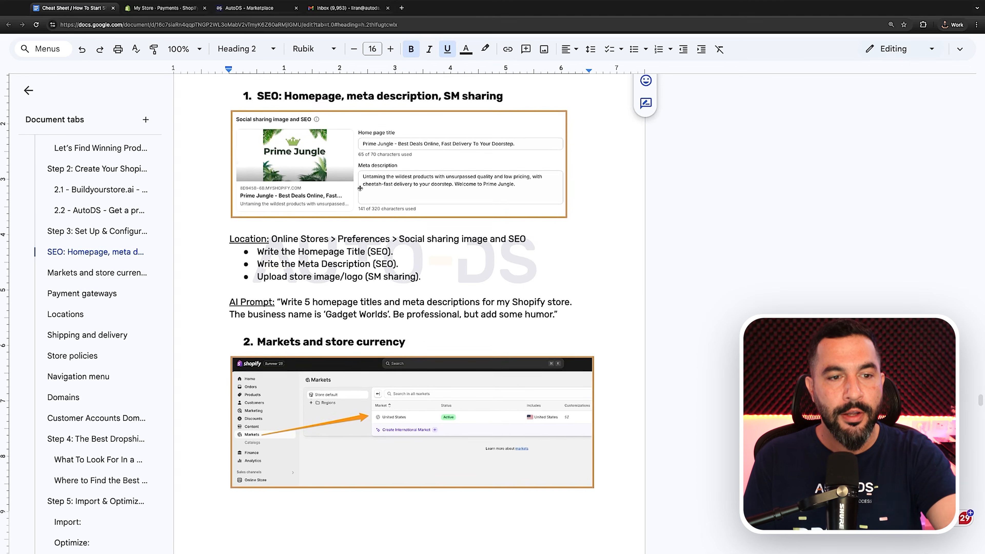
{"action": "scroll", "coordinate": [359, 183], "scroll_direction": "down", "scroll_amount": 1}
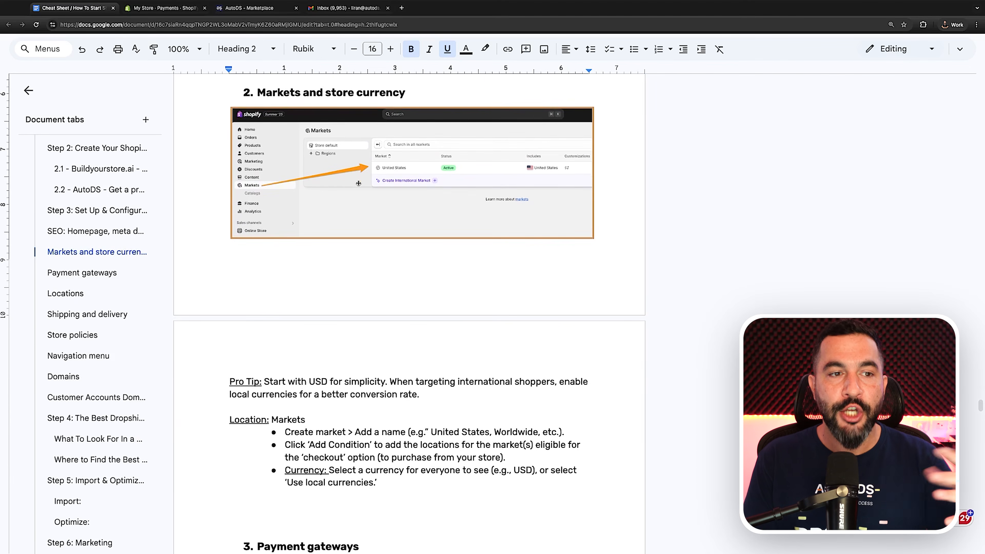
{"action": "scroll", "coordinate": [358, 183], "scroll_direction": "down", "scroll_amount": 1}
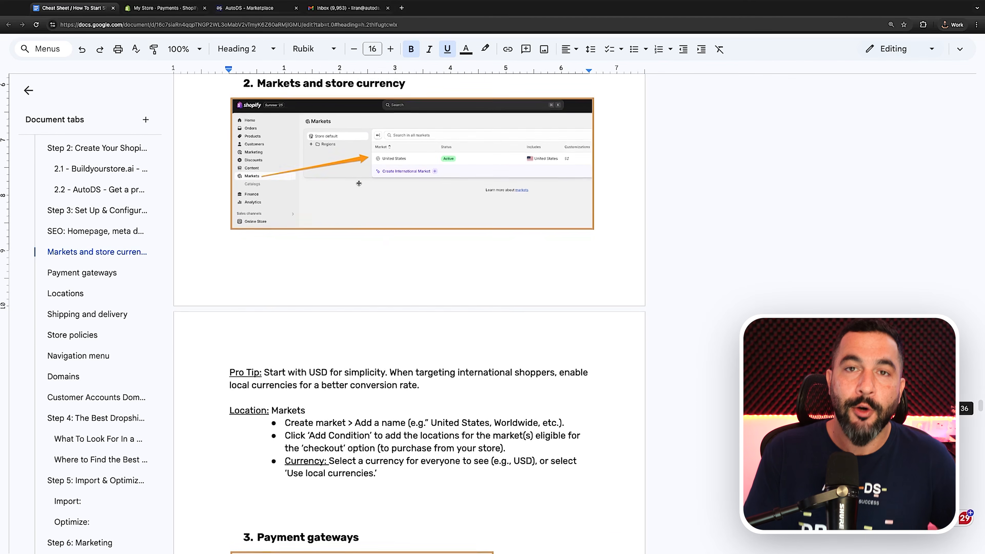
{"action": "scroll", "coordinate": [358, 183], "scroll_direction": "down", "scroll_amount": 3}
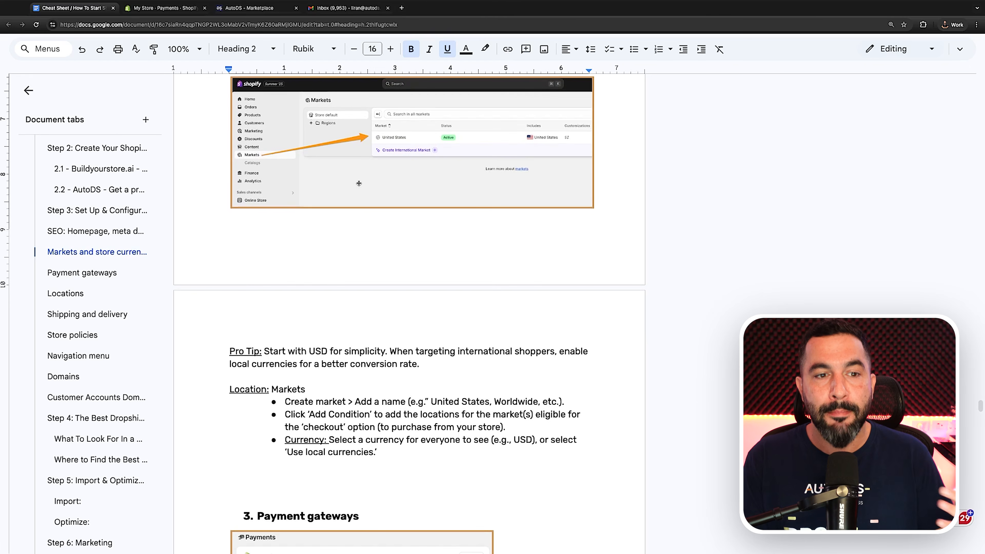
{"action": "scroll", "coordinate": [358, 183], "scroll_direction": "down", "scroll_amount": 12}
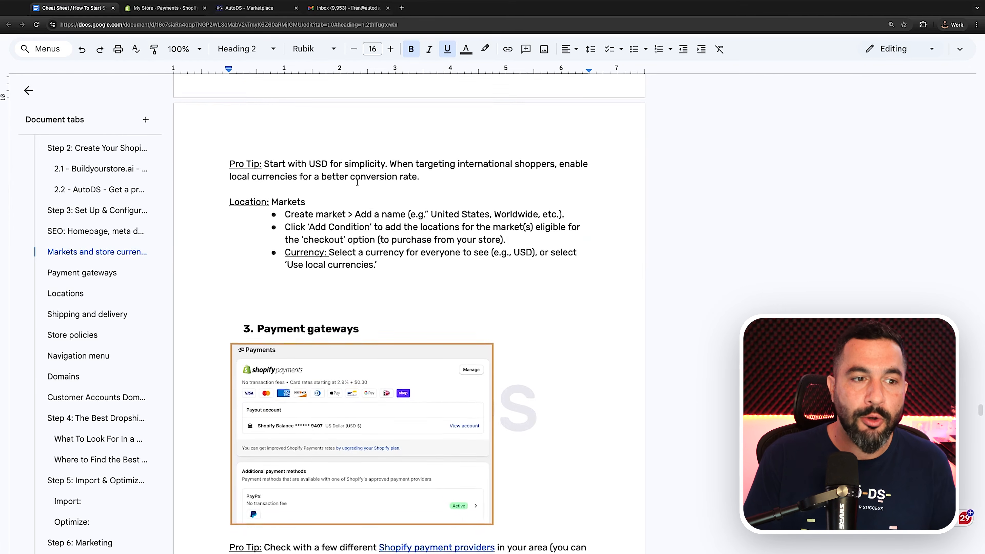
{"action": "scroll", "coordinate": [358, 184], "scroll_direction": "up", "scroll_amount": 1}
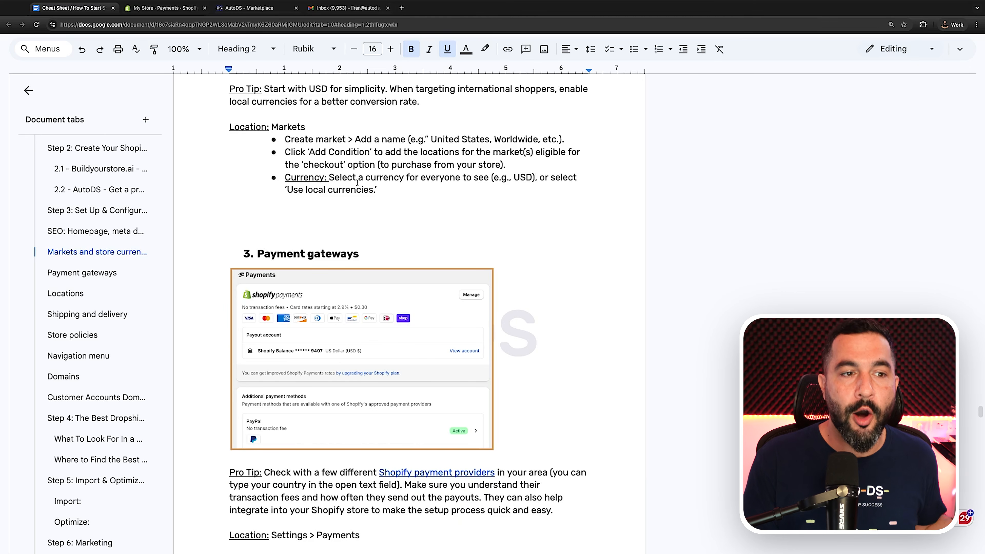
{"action": "scroll", "coordinate": [357, 183], "scroll_direction": "down", "scroll_amount": 8}
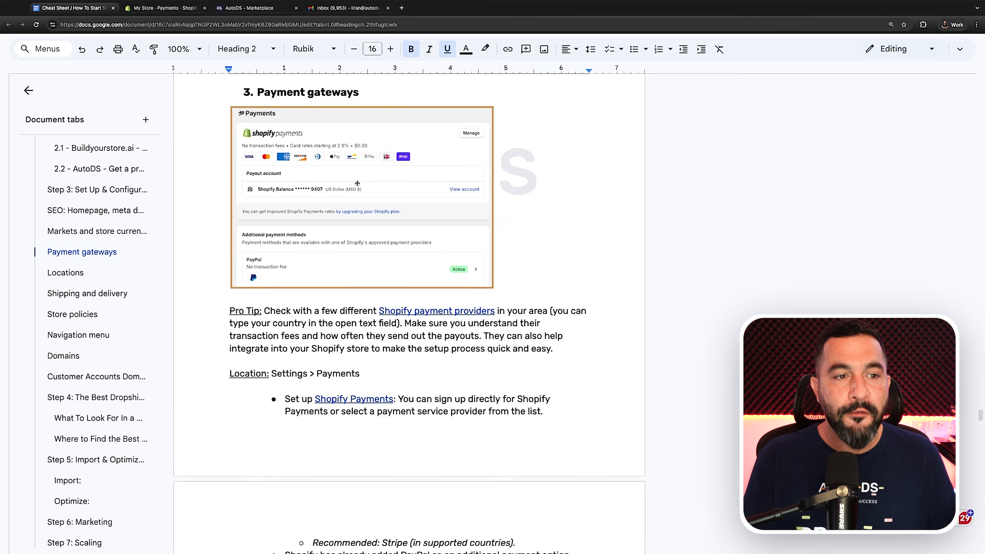
{"action": "scroll", "coordinate": [357, 183], "scroll_direction": "down", "scroll_amount": 1}
{"action": "scroll", "coordinate": [357, 183], "scroll_direction": "down", "scroll_amount": 11}
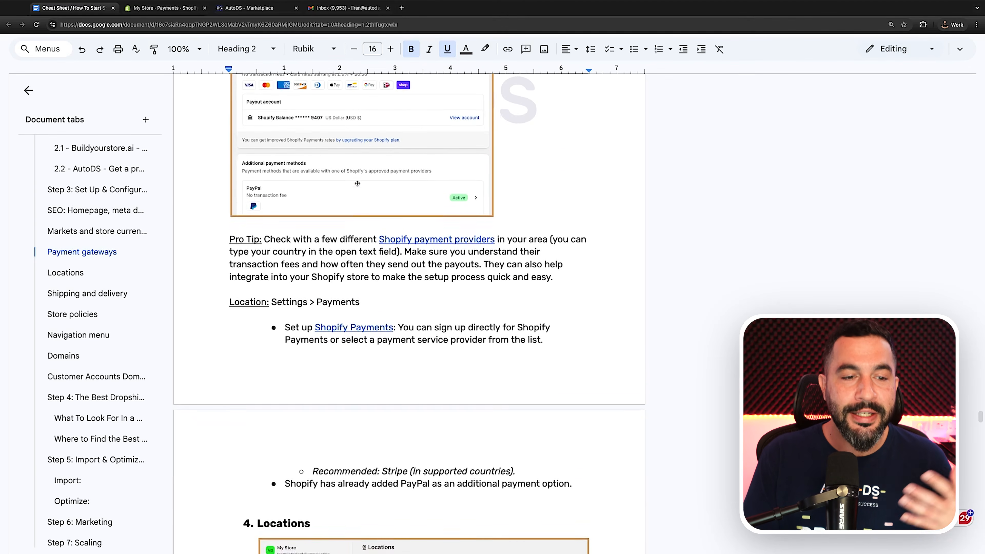
{"action": "scroll", "coordinate": [357, 182], "scroll_direction": "down", "scroll_amount": 5}
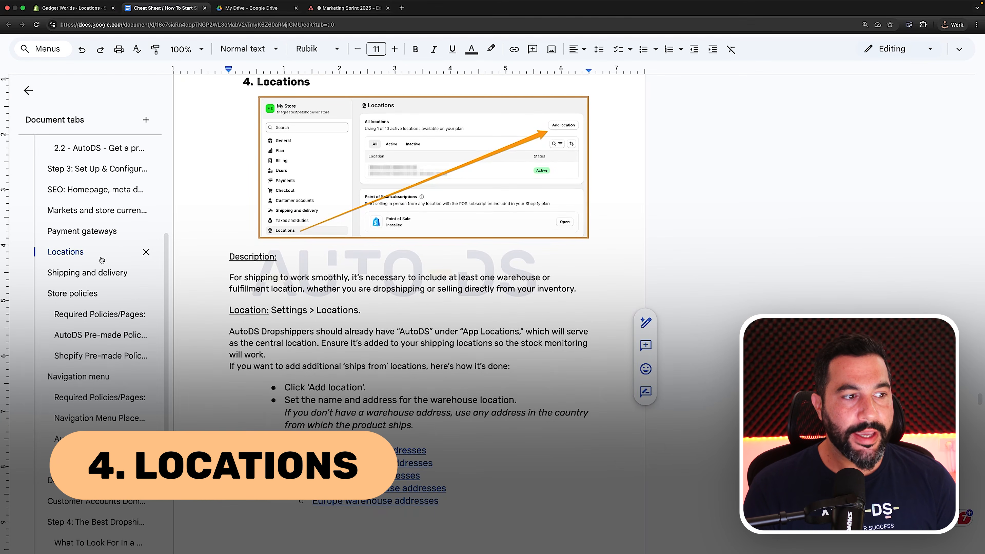
Step: Return to the Shopify admin, close the settings to the home page, and reopen them at Locations
{"action": "left_click", "coordinate": [97, 10]}
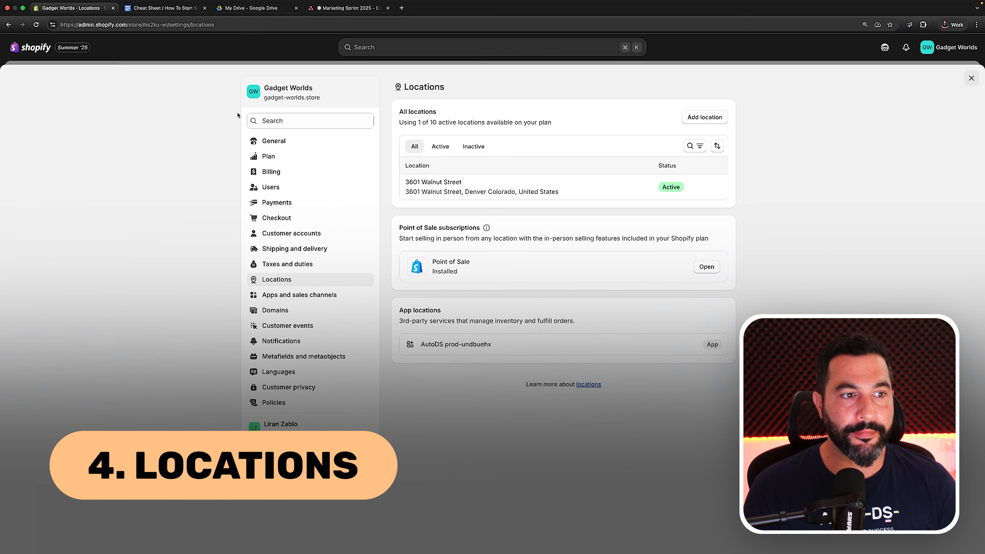
{"action": "left_click", "coordinate": [971, 77]}
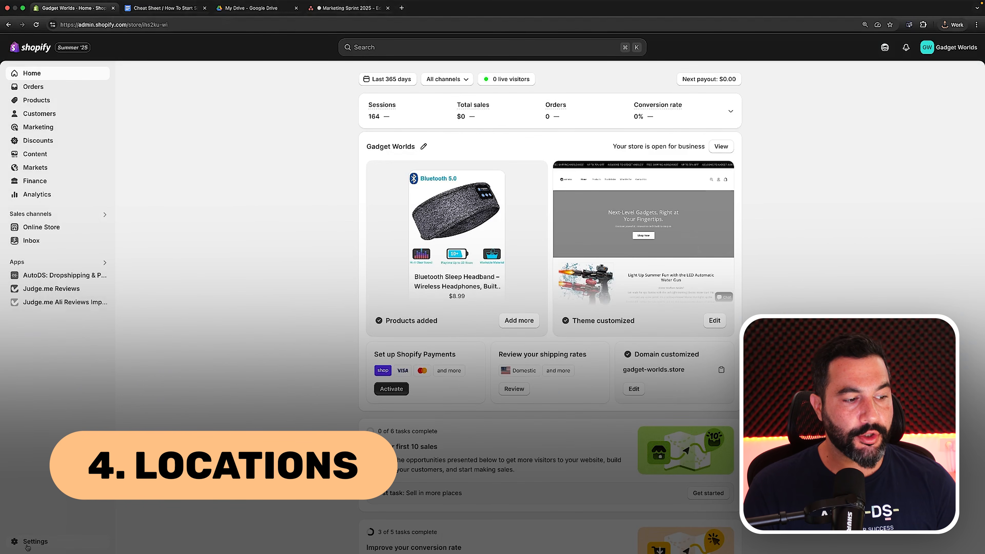
{"action": "left_click", "coordinate": [35, 541]}
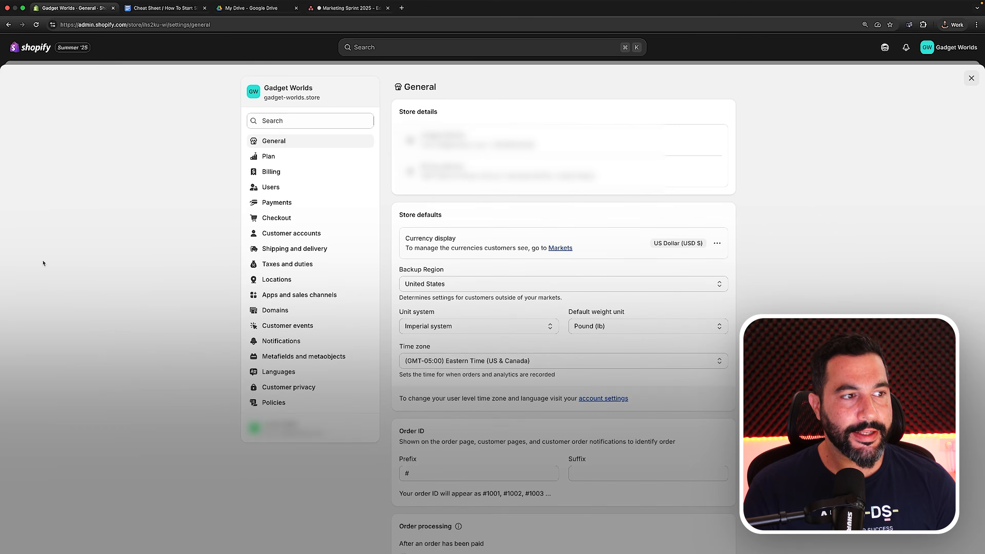
{"action": "left_click", "coordinate": [248, 289]}
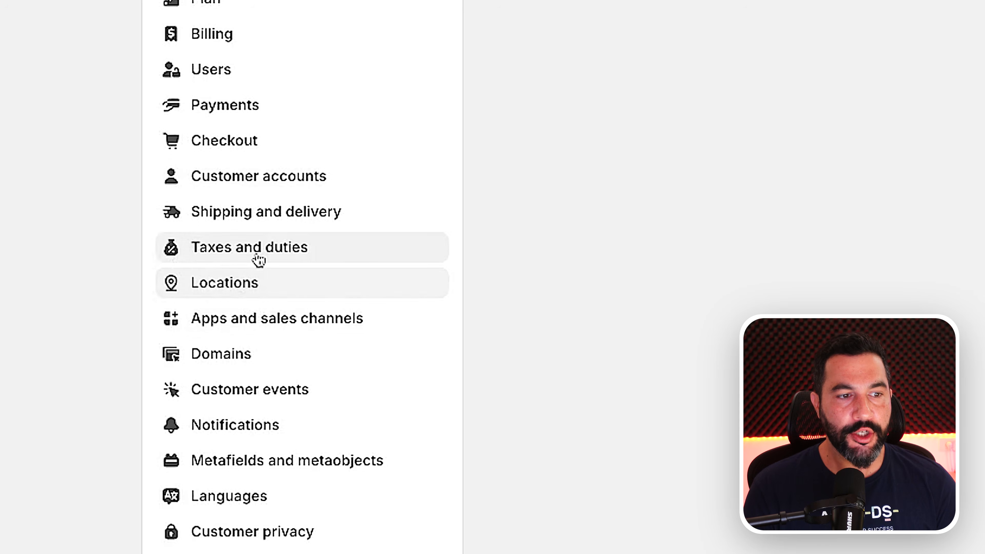
Step: Compare the Shipping and delivery settings with the Locations settings, including the listed store and app locations
{"action": "left_click", "coordinate": [264, 210]}
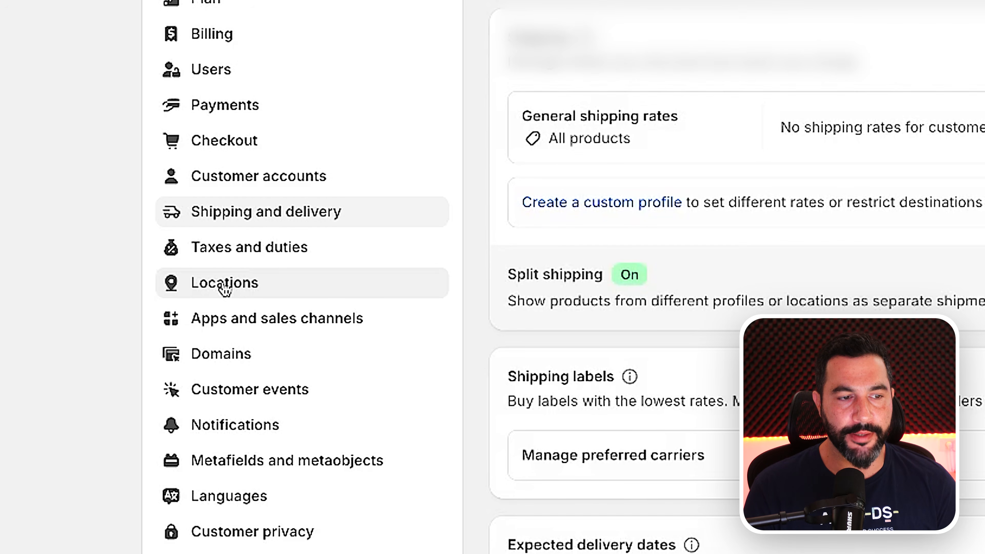
{"action": "left_click", "coordinate": [232, 288]}
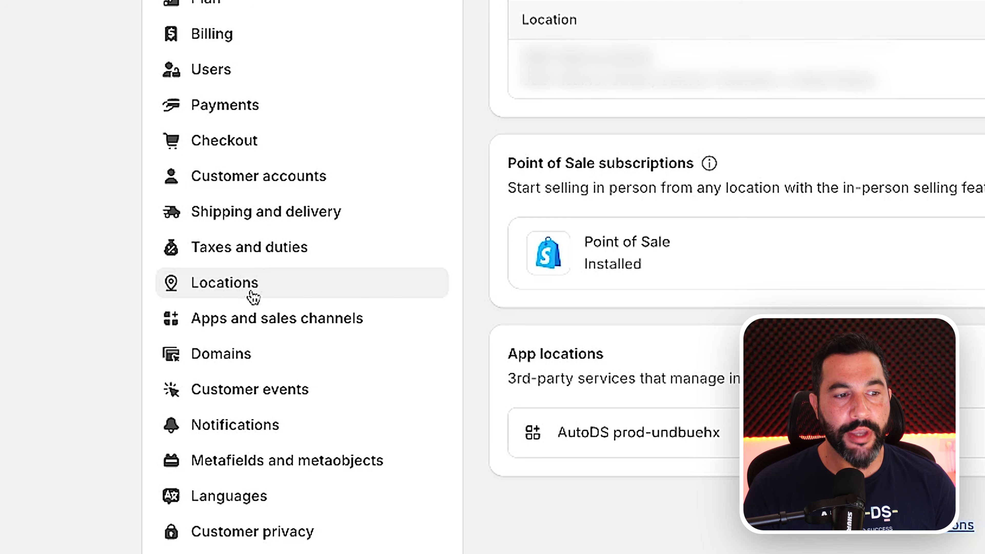
{"action": "left_click", "coordinate": [252, 213]}
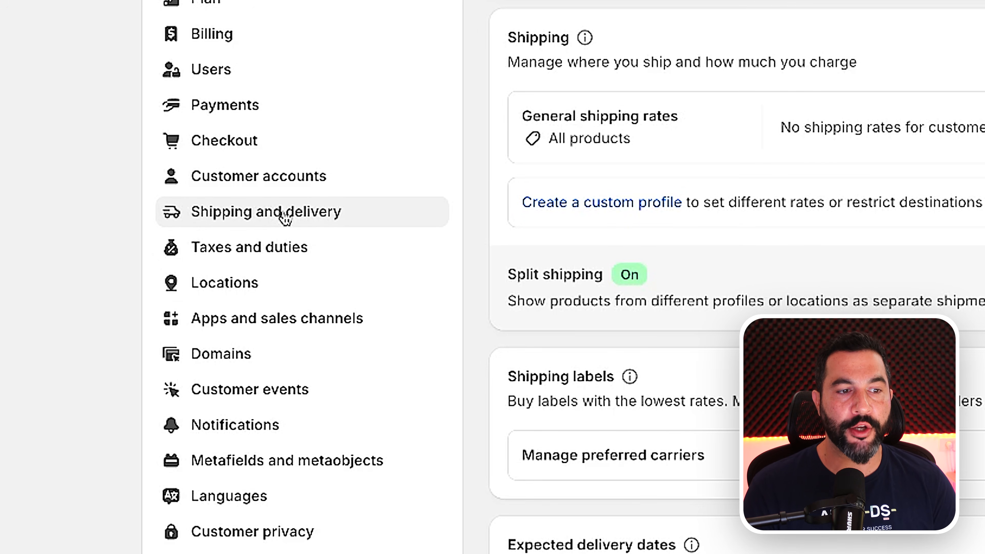
{"action": "left_click", "coordinate": [244, 284]}
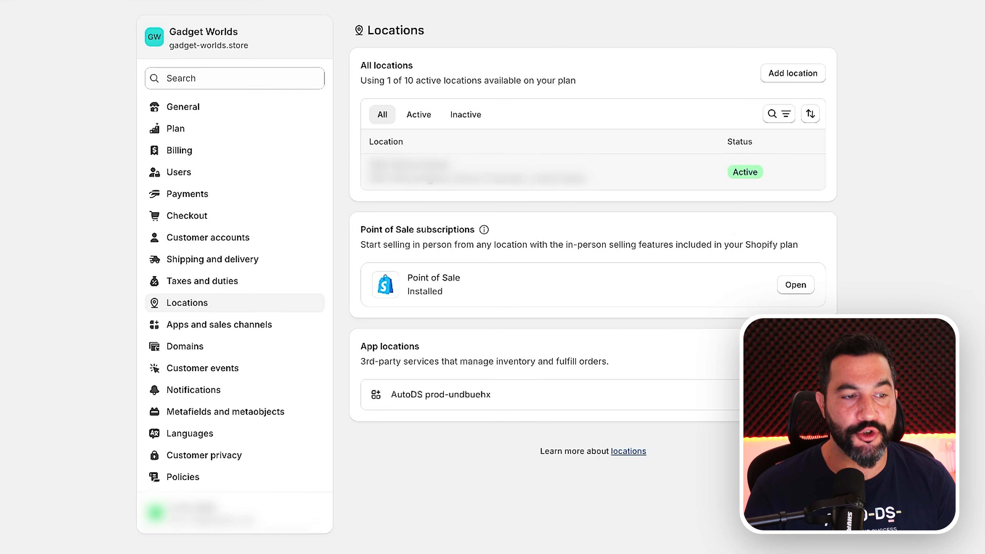
{"action": "left_click", "coordinate": [239, 260]}
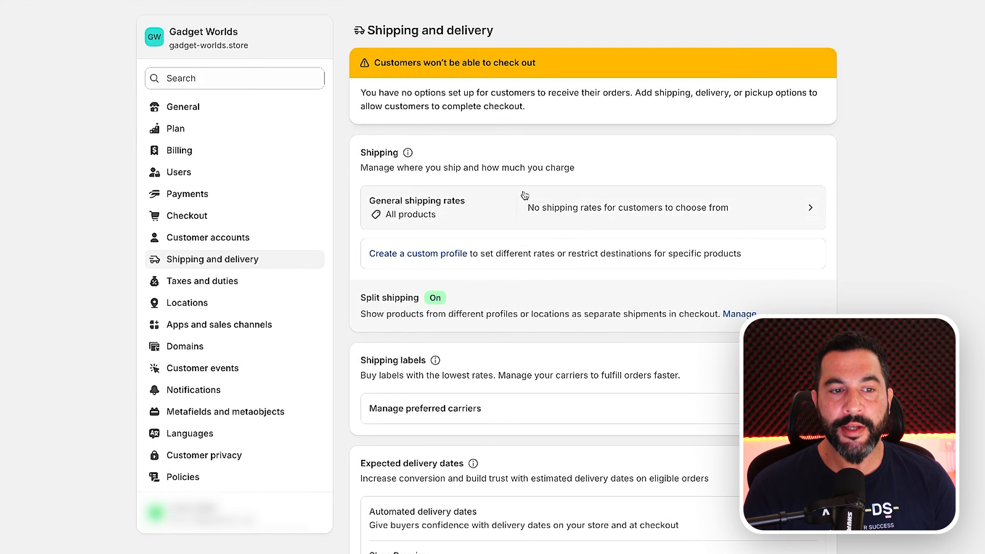
{"action": "left_click", "coordinate": [268, 302]}
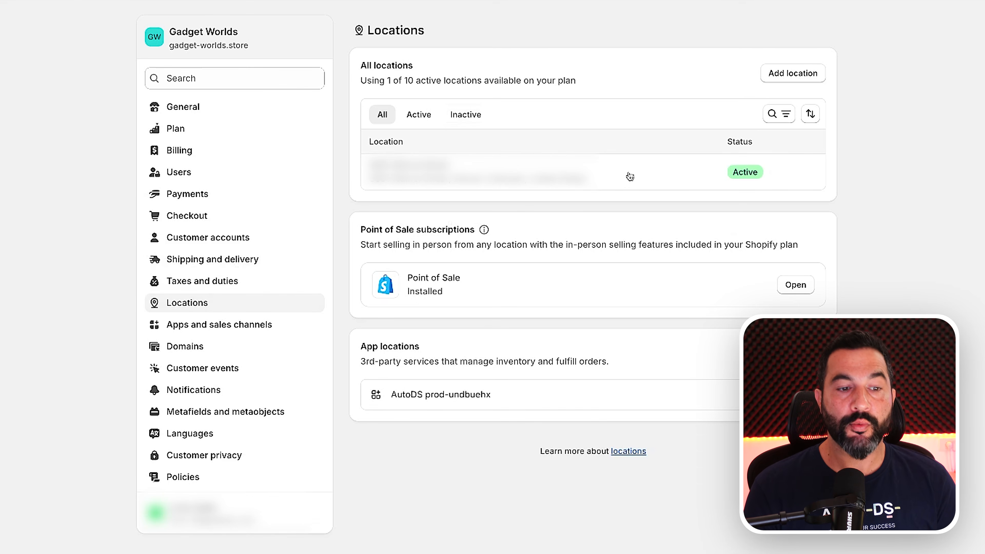
Step: Open the Shipping and delivery settings and read the checkout notice above the Shipping section
{"action": "left_click", "coordinate": [221, 259]}
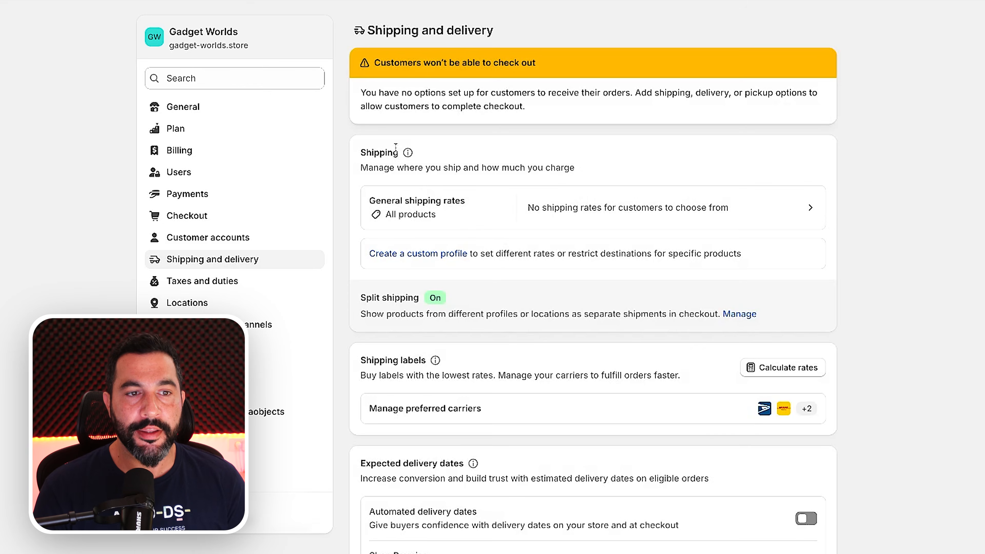
{"action": "left_click_drag", "start_coordinate": [484, 63], "coordinate": [527, 62]}
{"action": "left_click", "coordinate": [526, 110]}
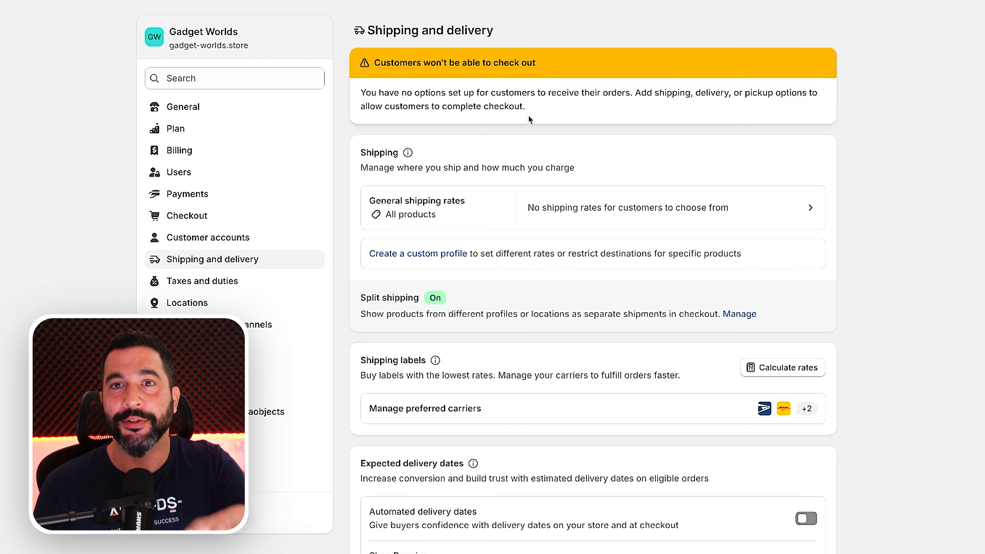
Step: Open the General shipping rates profile and look through the products it covers
{"action": "scroll", "coordinate": [520, 167], "scroll_direction": "down", "scroll_amount": 1}
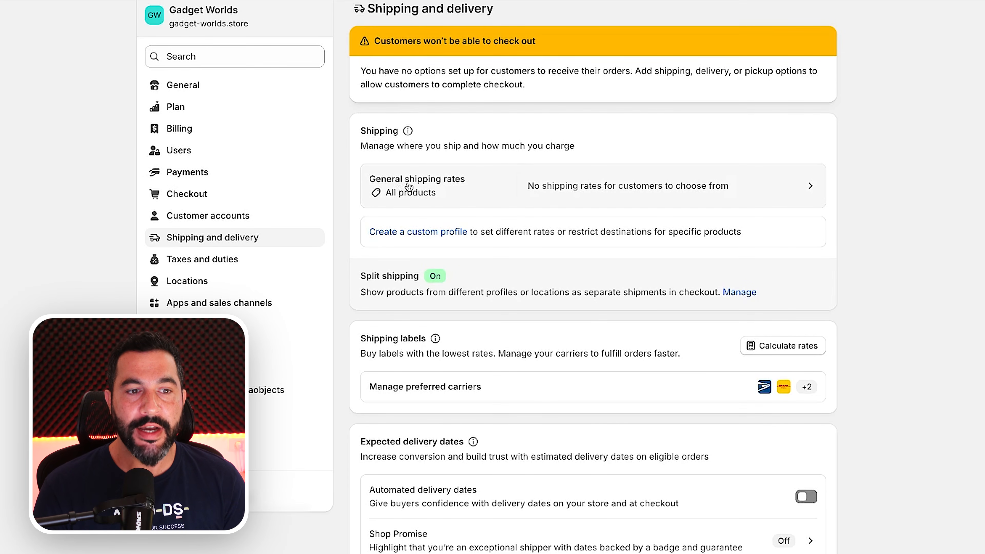
{"action": "left_click", "coordinate": [548, 189]}
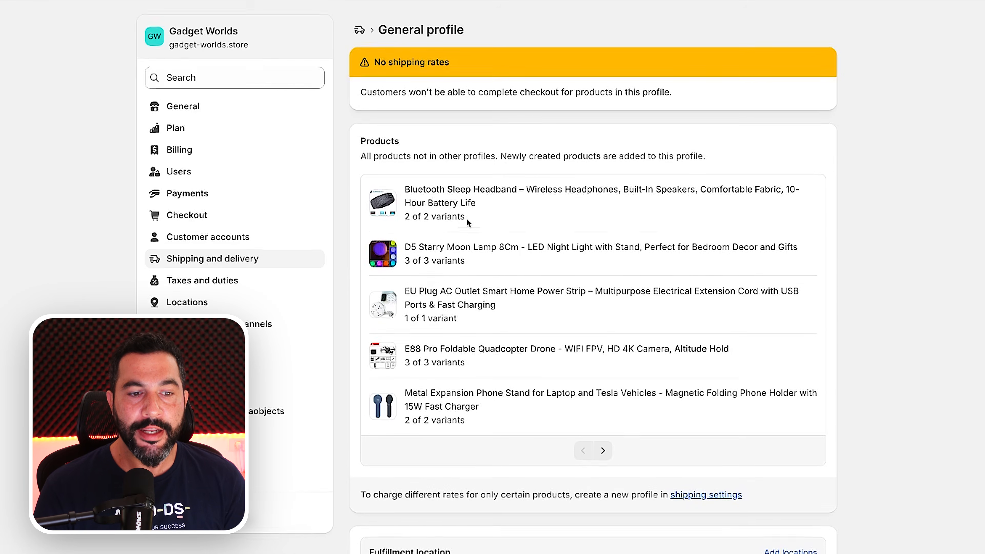
{"action": "scroll", "coordinate": [467, 218], "scroll_direction": "down", "scroll_amount": 2}
{"action": "scroll", "coordinate": [467, 219], "scroll_direction": "up", "scroll_amount": 1}
{"action": "left_click_drag", "start_coordinate": [425, 157], "coordinate": [517, 316]}
{"action": "left_click", "coordinate": [516, 316]}
{"action": "left_click", "coordinate": [603, 418]}
{"action": "left_click", "coordinate": [582, 418]}
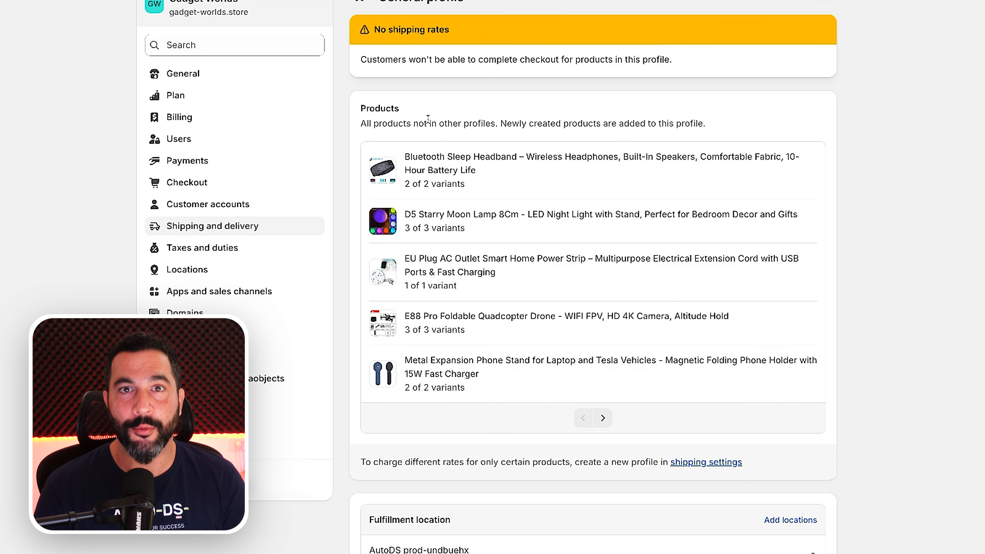
Step: Examine the general profile's fulfillment location, shipping zones and the location not being shipped from
{"action": "scroll", "coordinate": [427, 118], "scroll_direction": "down", "scroll_amount": 8}
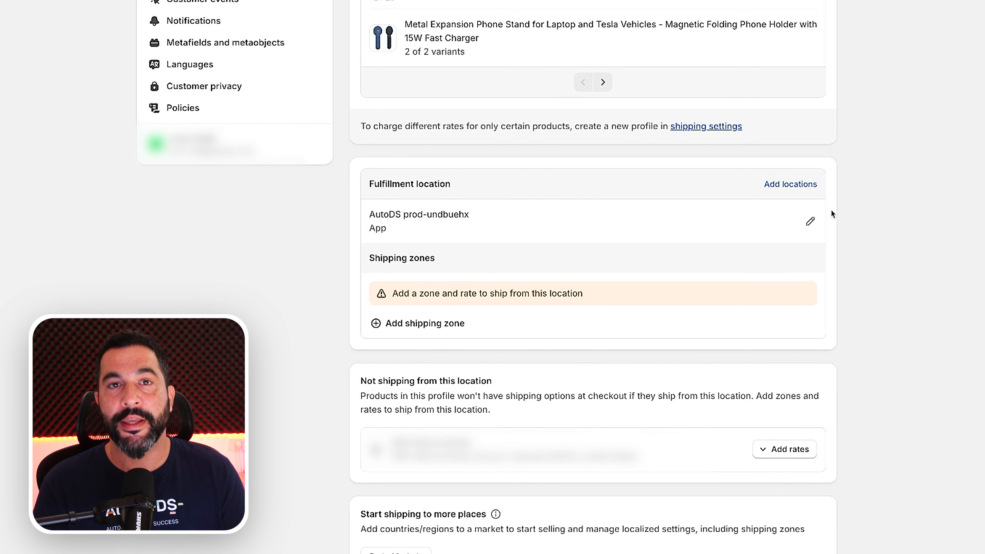
{"action": "scroll", "coordinate": [832, 215], "scroll_direction": "down", "scroll_amount": 3}
{"action": "scroll", "coordinate": [477, 224], "scroll_direction": "up", "scroll_amount": 3}
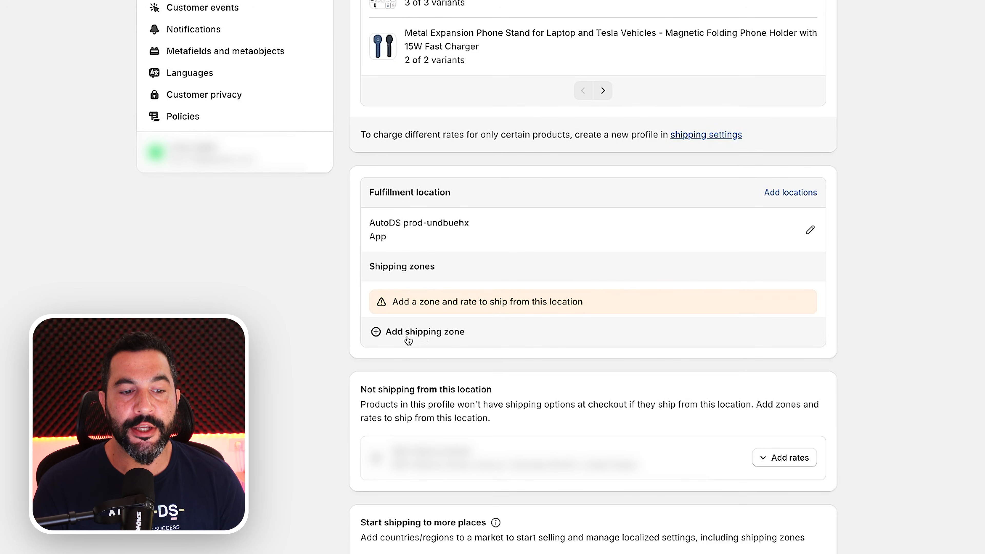
{"action": "scroll", "coordinate": [420, 338], "scroll_direction": "up", "scroll_amount": 5}
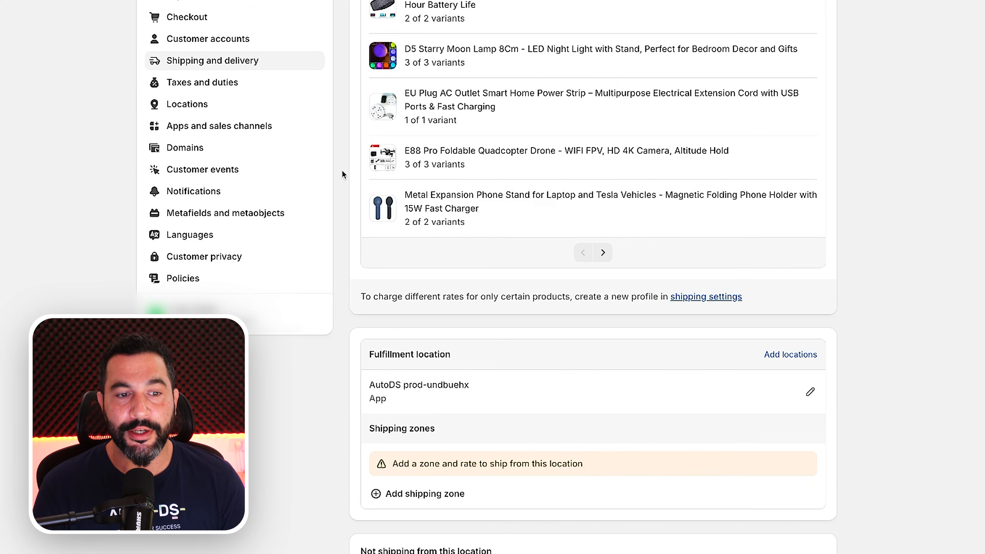
Step: Start a new shipping zone for the AutoDS fulfillment location and name it "Ships to Worldwide"
{"action": "scroll", "coordinate": [414, 168], "scroll_direction": "down", "scroll_amount": 5}
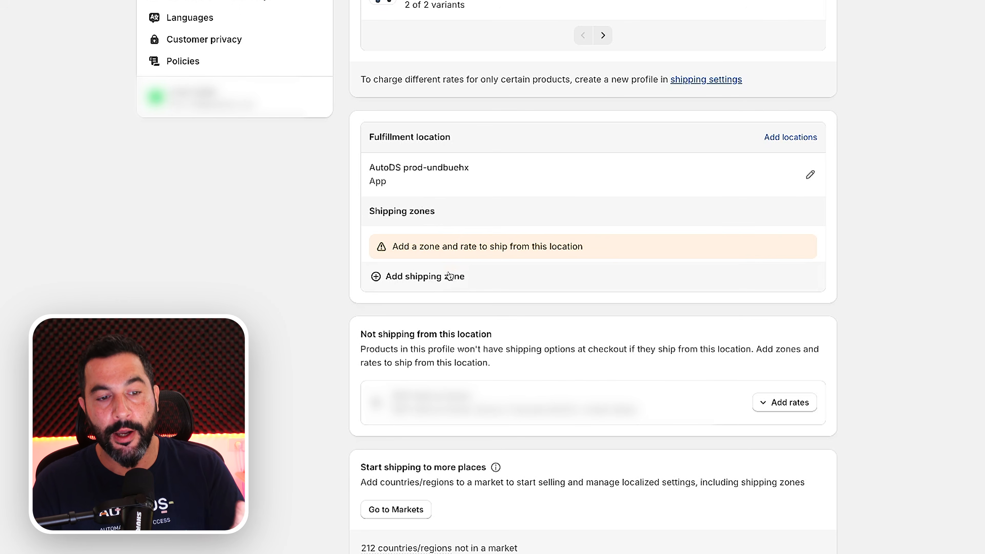
{"action": "left_click", "coordinate": [441, 281]}
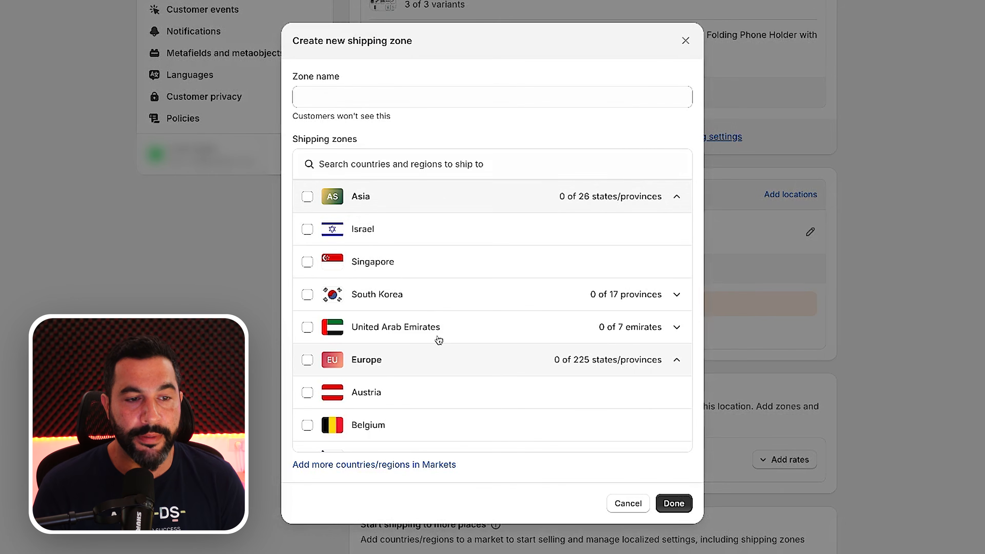
{"action": "left_click", "coordinate": [363, 98]}
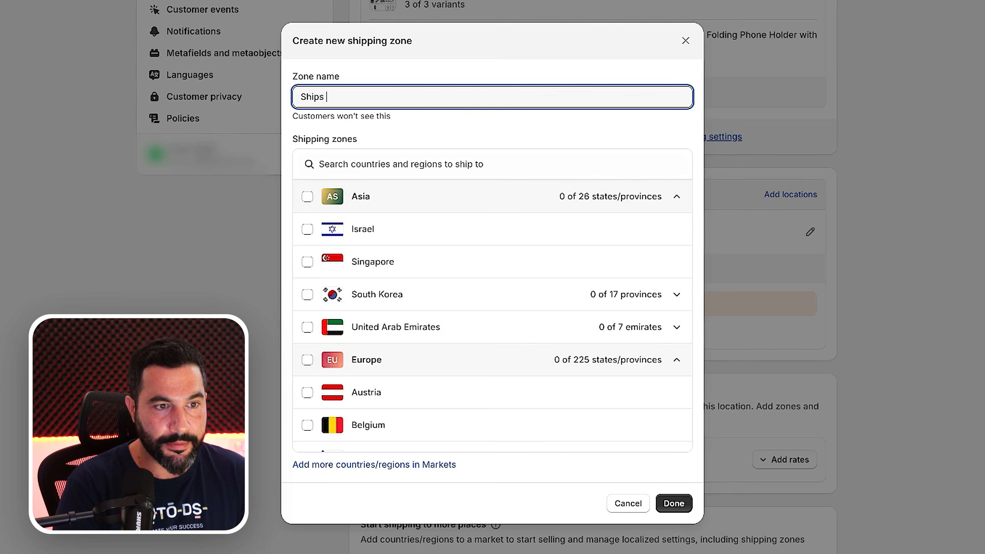
{"action": "type", "text": "Ships to Worldwide"}
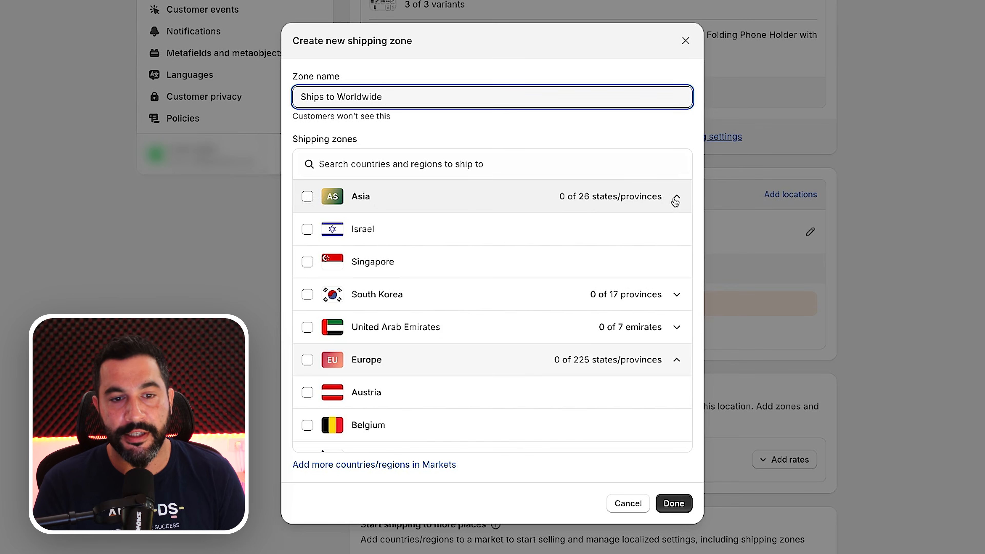
Step: Include all of Asia, Europe, North America and Oceania in the Ships to Worldwide zone
{"action": "left_click", "coordinate": [307, 197]}
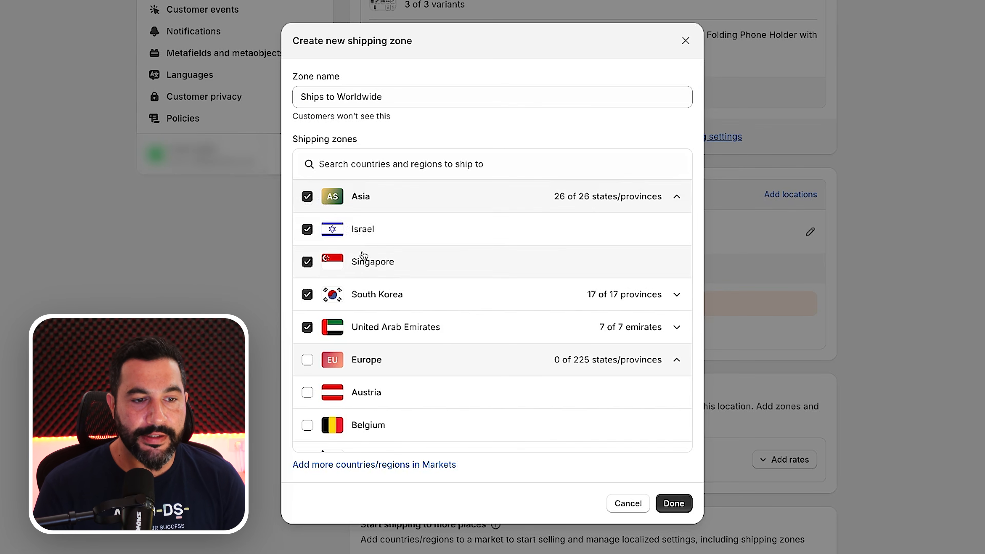
{"action": "scroll", "coordinate": [358, 259], "scroll_direction": "down", "scroll_amount": 3}
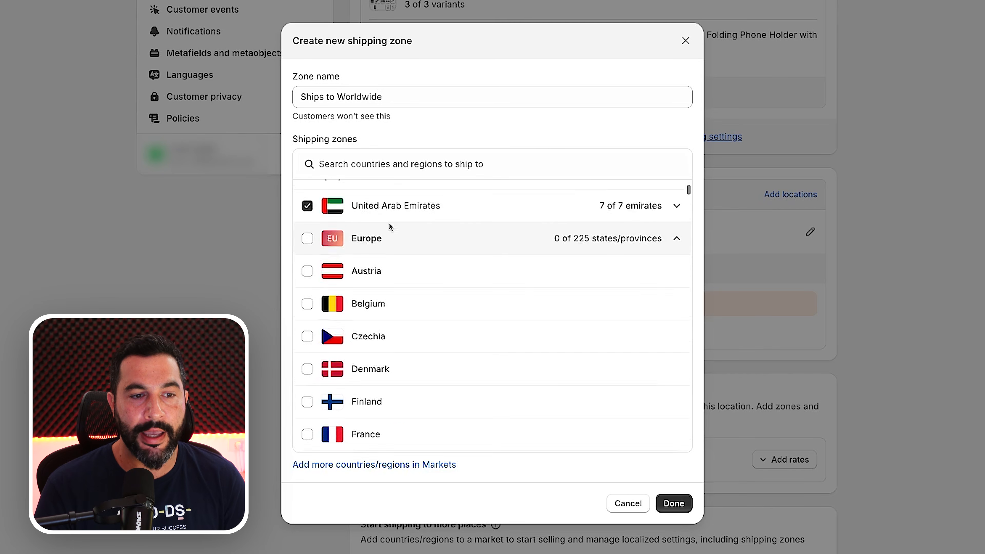
{"action": "scroll", "coordinate": [388, 229], "scroll_direction": "down", "scroll_amount": 1}
{"action": "scroll", "coordinate": [305, 223], "scroll_direction": "down", "scroll_amount": 1}
{"action": "left_click", "coordinate": [307, 219]}
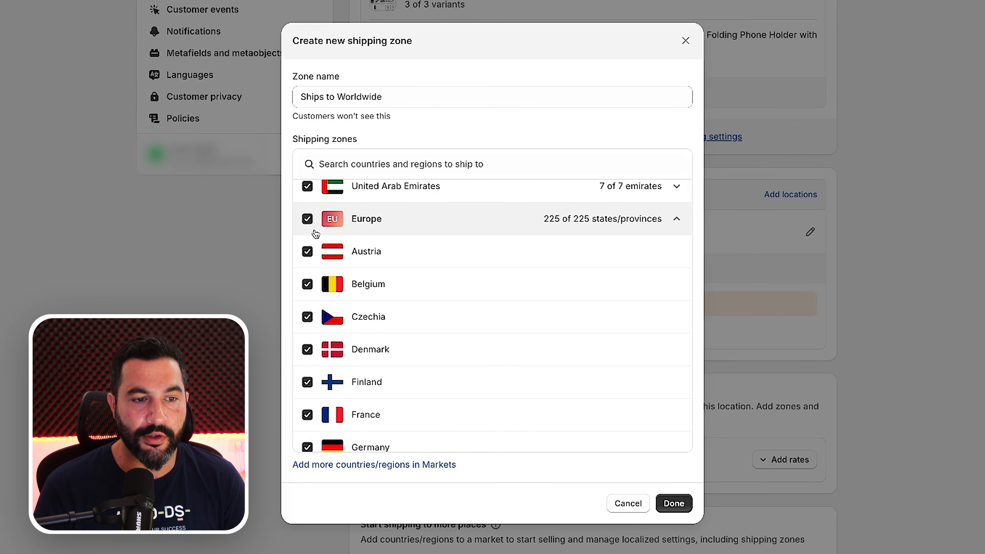
{"action": "scroll", "coordinate": [314, 233], "scroll_direction": "down", "scroll_amount": 2}
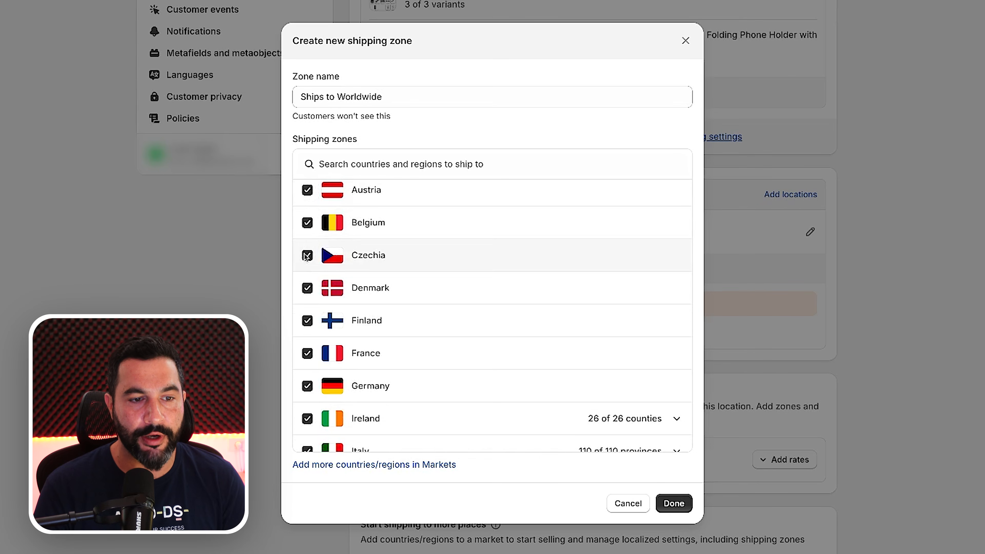
{"action": "scroll", "coordinate": [313, 300], "scroll_direction": "down", "scroll_amount": 2}
{"action": "scroll", "coordinate": [314, 300], "scroll_direction": "down", "scroll_amount": 5}
{"action": "scroll", "coordinate": [310, 248], "scroll_direction": "down", "scroll_amount": 5}
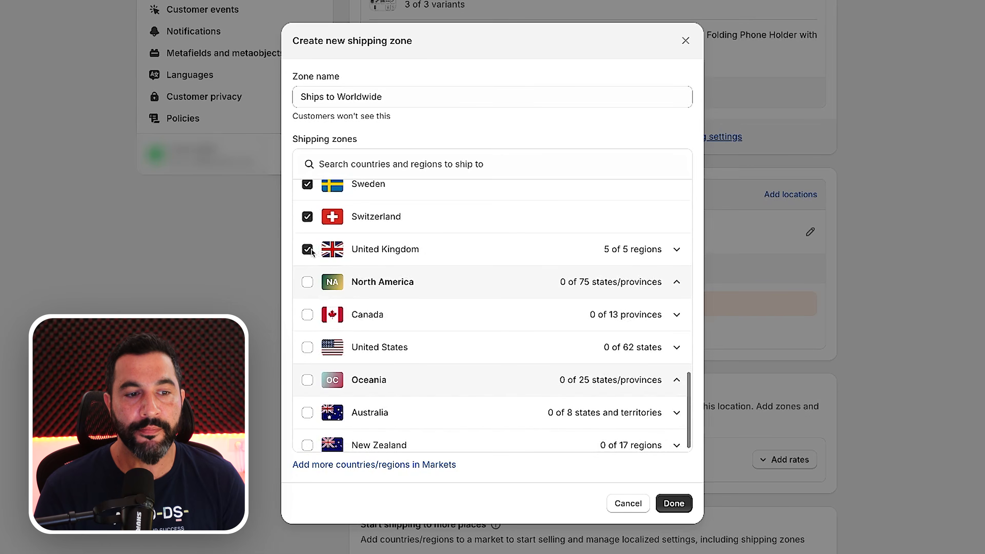
{"action": "scroll", "coordinate": [310, 264], "scroll_direction": "down", "scroll_amount": 1}
{"action": "left_click", "coordinate": [307, 273]}
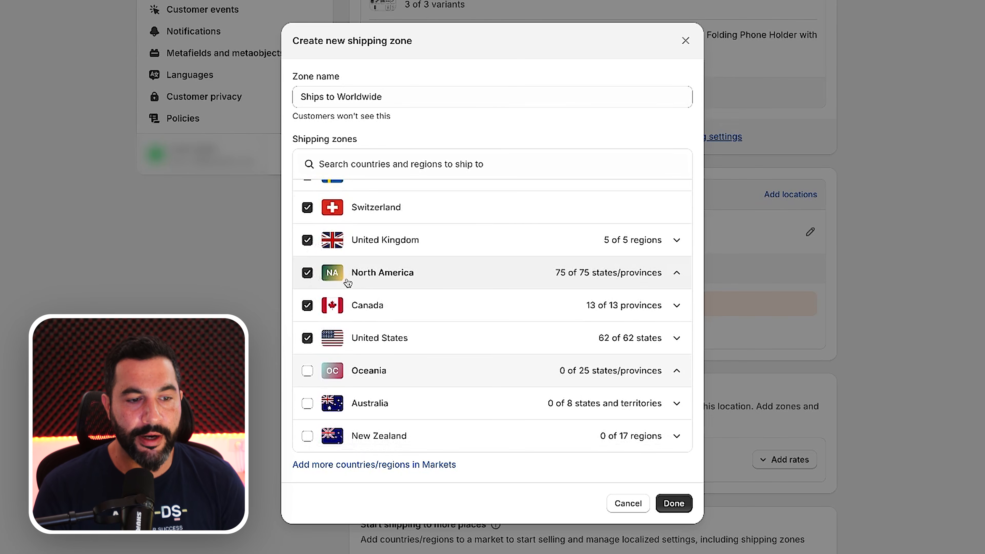
{"action": "left_click", "coordinate": [307, 371]}
Step: Review the countries selected in every region and finish creating the Ships to Worldwide zone
{"action": "scroll", "coordinate": [384, 332], "scroll_direction": "up", "scroll_amount": 5}
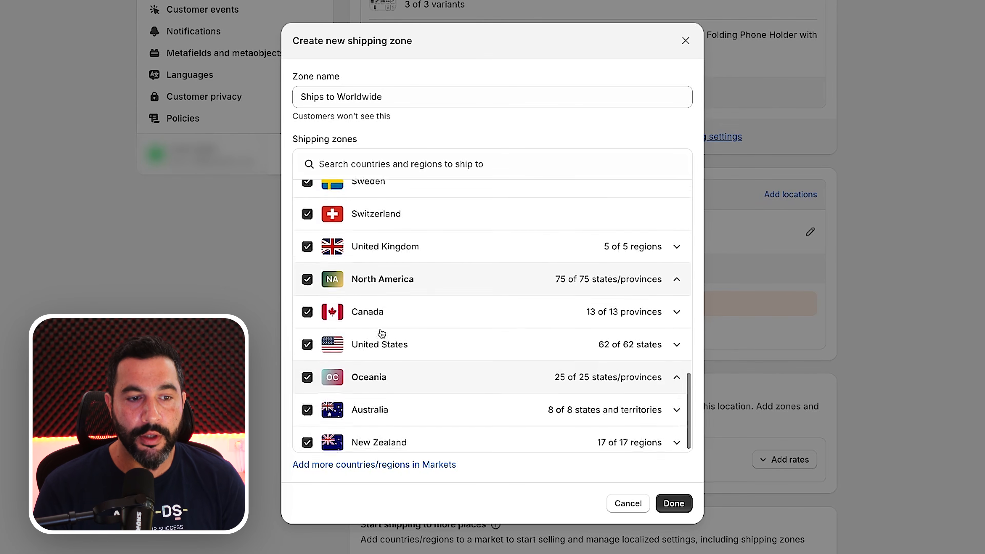
{"action": "scroll", "coordinate": [389, 322], "scroll_direction": "up", "scroll_amount": 8}
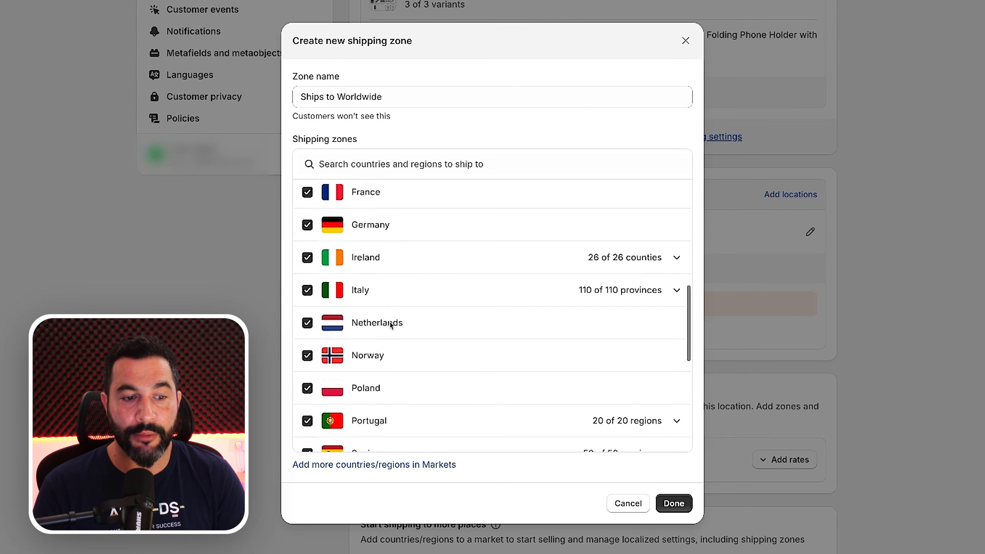
{"action": "scroll", "coordinate": [390, 321], "scroll_direction": "up", "scroll_amount": 3}
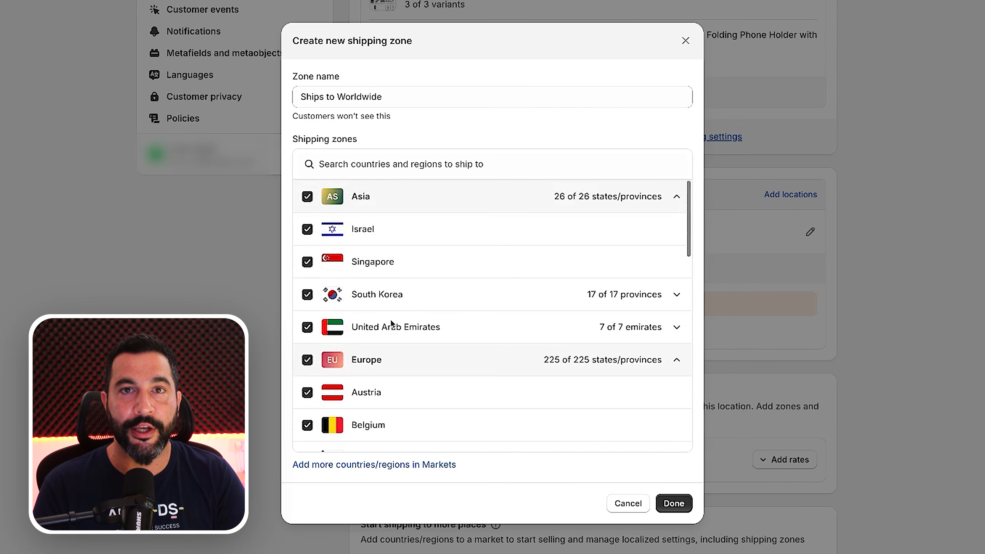
{"action": "scroll", "coordinate": [407, 320], "scroll_direction": "down", "scroll_amount": 1}
{"action": "scroll", "coordinate": [440, 311], "scroll_direction": "up", "scroll_amount": 1}
{"action": "scroll", "coordinate": [440, 310], "scroll_direction": "down", "scroll_amount": 8}
{"action": "scroll", "coordinate": [442, 309], "scroll_direction": "down", "scroll_amount": 10}
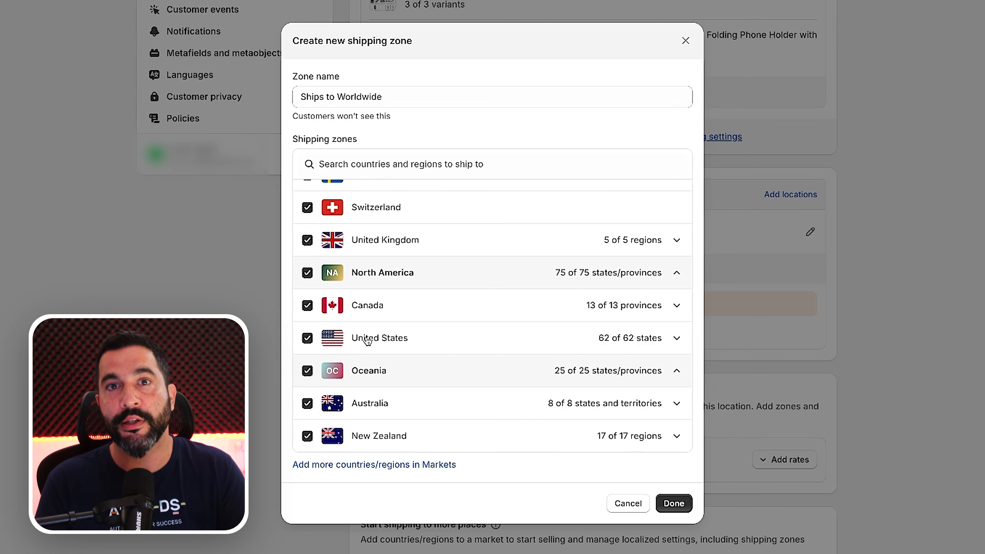
{"action": "left_click", "coordinate": [673, 504]}
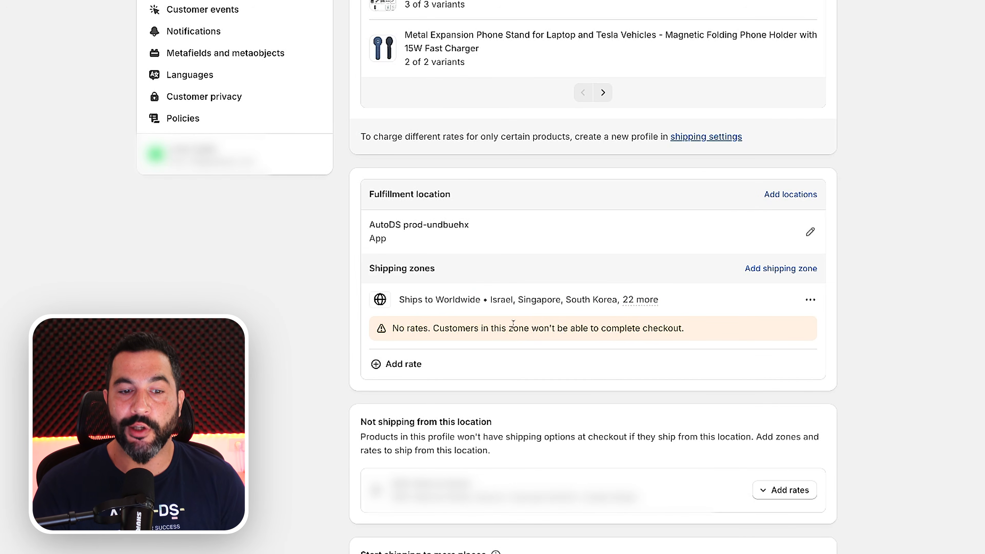
Step: Examine the AutoDS fulfillment location in the general profile and the countries its worldwide shipping zone covers
{"action": "scroll", "coordinate": [372, 190], "scroll_direction": "up", "scroll_amount": 8}
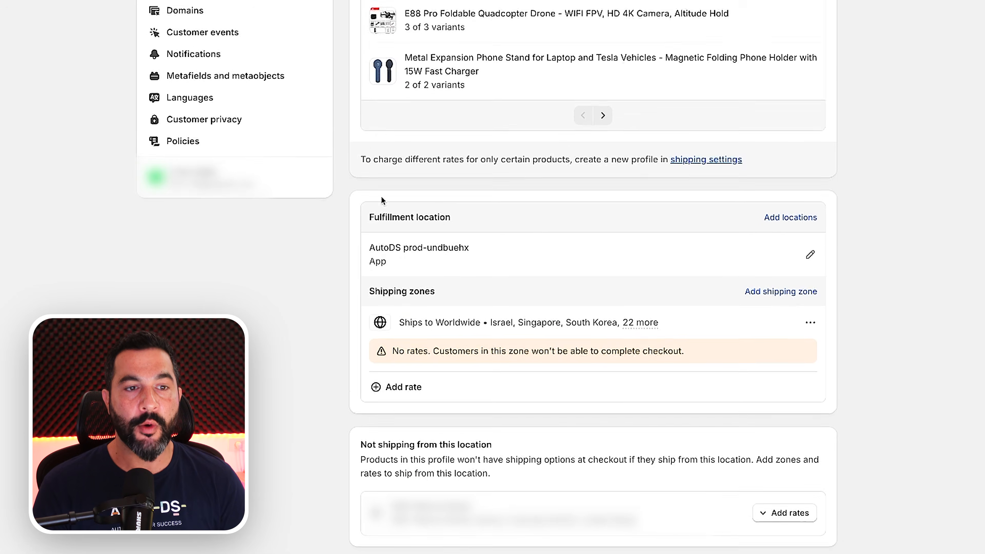
{"action": "left_click_drag", "start_coordinate": [416, 144], "coordinate": [587, 318]}
{"action": "scroll", "coordinate": [587, 318], "scroll_direction": "down", "scroll_amount": 1}
{"action": "left_click", "coordinate": [585, 317]}
{"action": "scroll", "coordinate": [571, 293], "scroll_direction": "down", "scroll_amount": 8}
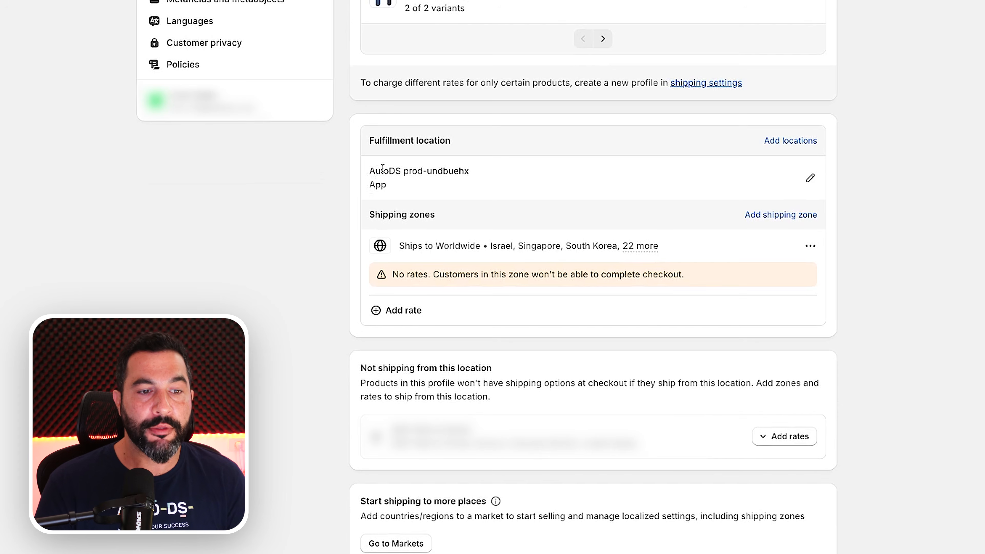
{"action": "double_click", "coordinate": [382, 170]}
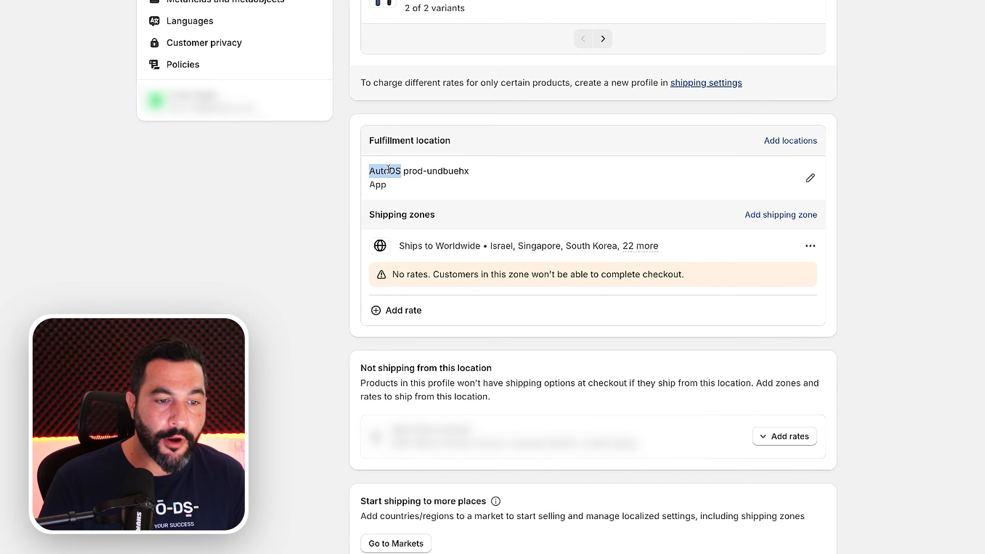
{"action": "left_click_drag", "start_coordinate": [400, 244], "coordinate": [681, 245]}
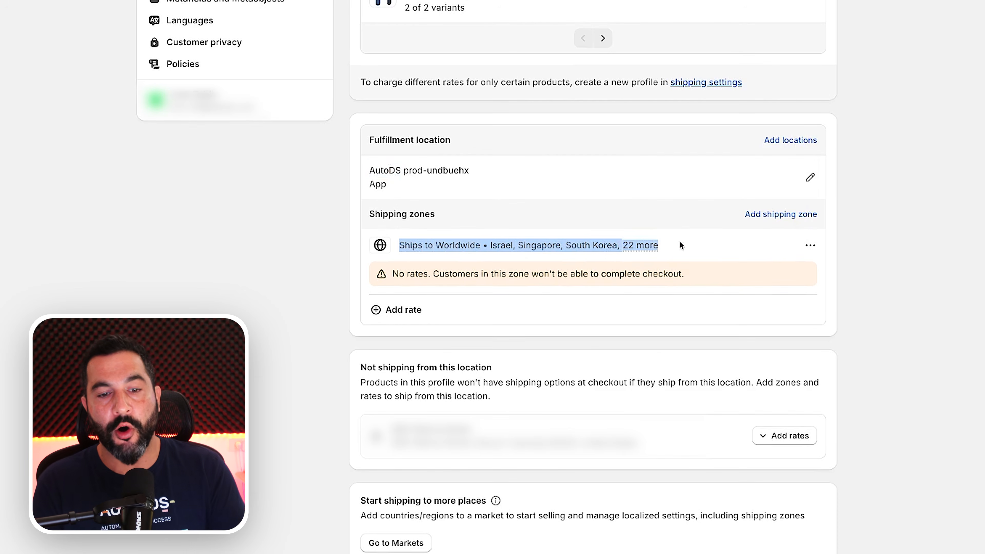
{"action": "left_click", "coordinate": [902, 220]}
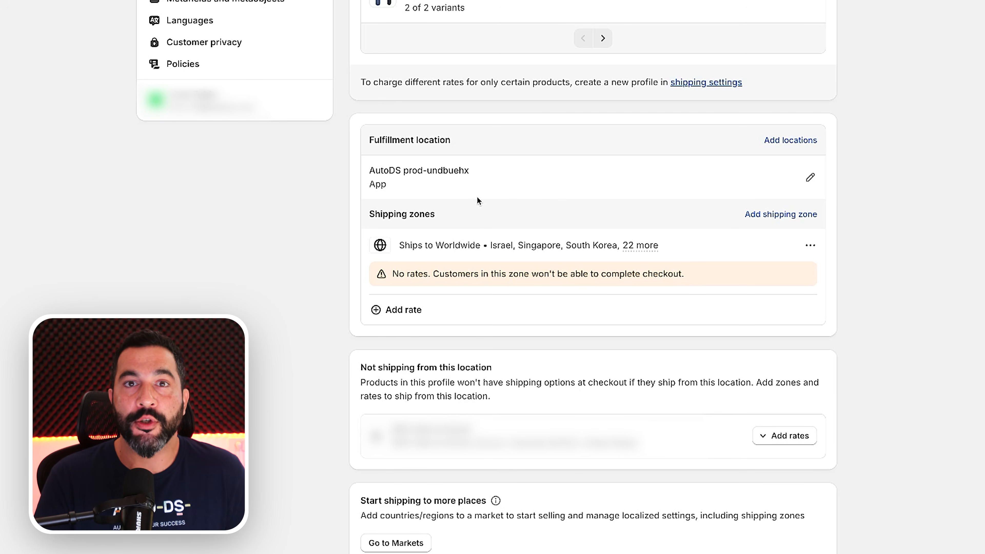
Step: Add a custom flat rate named "Free Shipping" with a price of $0.00 to the Ships to Worldwide zone
{"action": "left_click", "coordinate": [403, 310]}
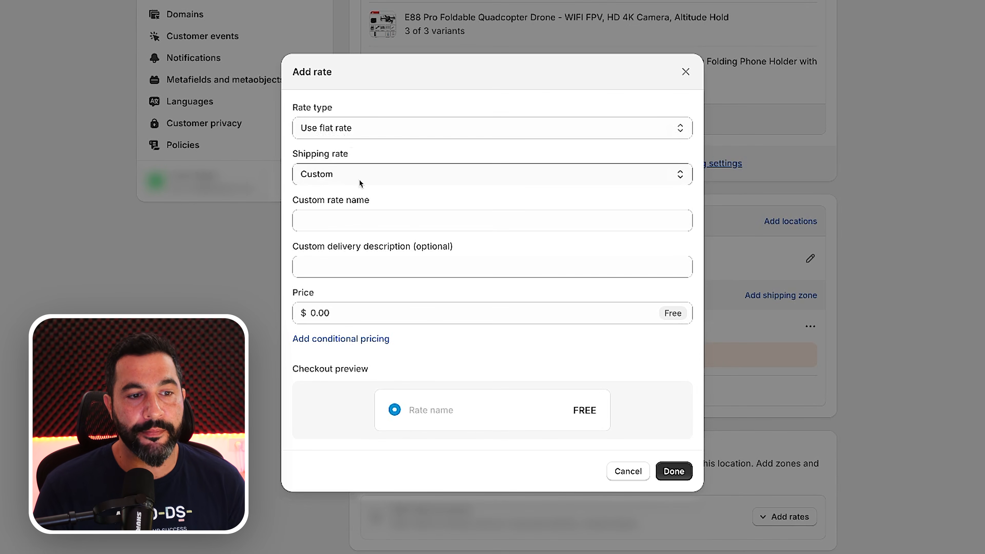
{"action": "left_click", "coordinate": [341, 210]}
{"action": "type", "text": "Free Shipping"}
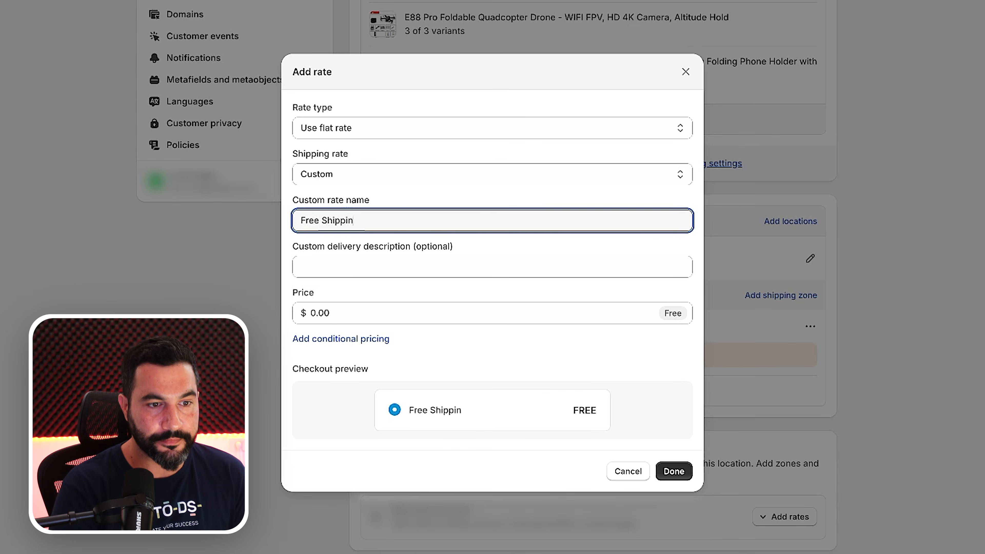
{"action": "key", "text": "Tab"}
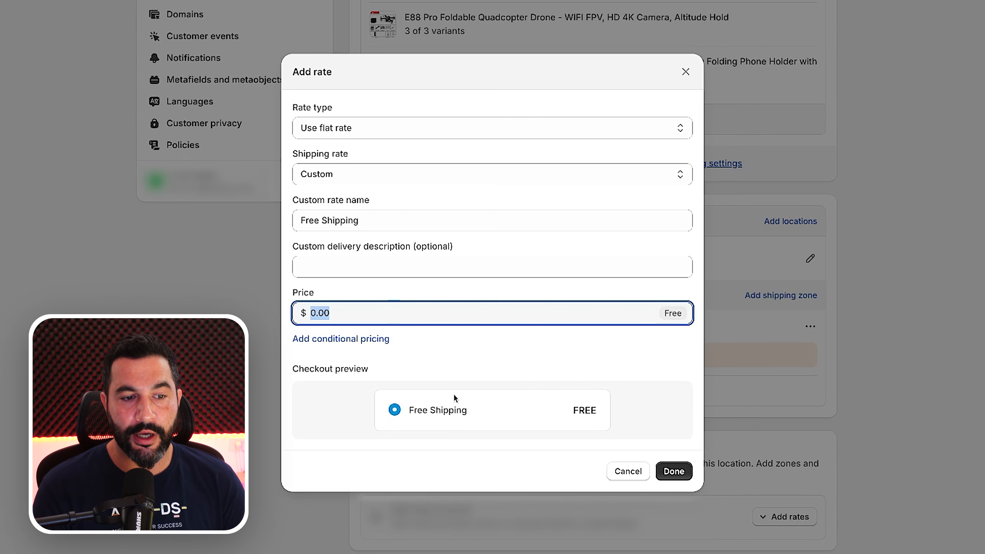
{"action": "left_click", "coordinate": [672, 470]}
{"action": "scroll", "coordinate": [639, 371], "scroll_direction": "down", "scroll_amount": 2}
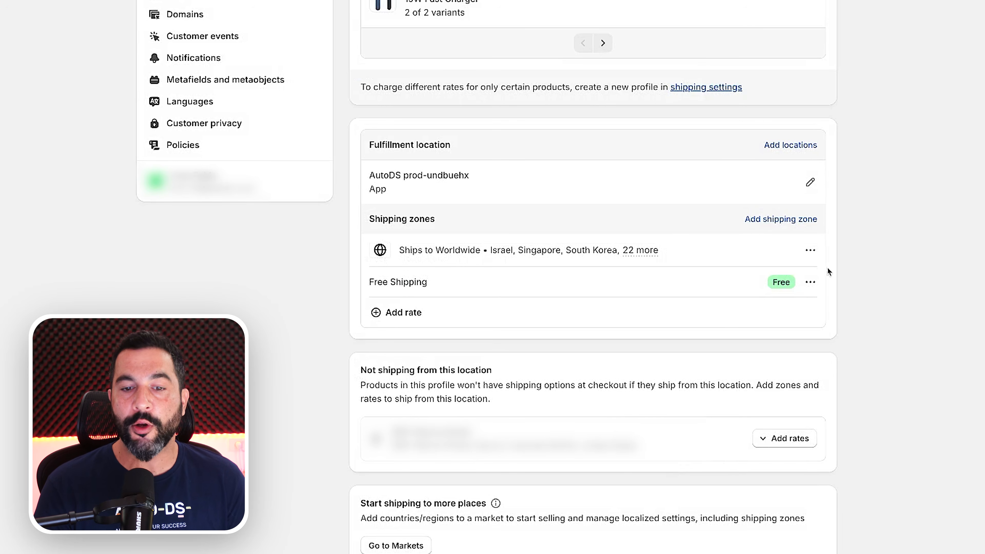
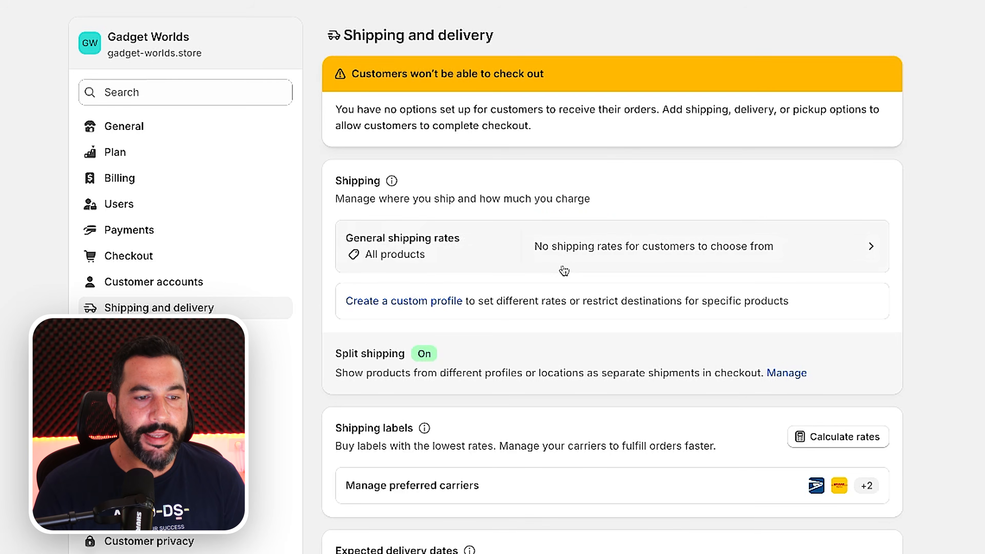
Step: Check the shipping zone and rate in the General shipping rates profile, and return to the Shipping and delivery settings
{"action": "scroll", "coordinate": [815, 166], "scroll_direction": "down", "scroll_amount": 5}
{"action": "scroll", "coordinate": [816, 165], "scroll_direction": "up", "scroll_amount": 6}
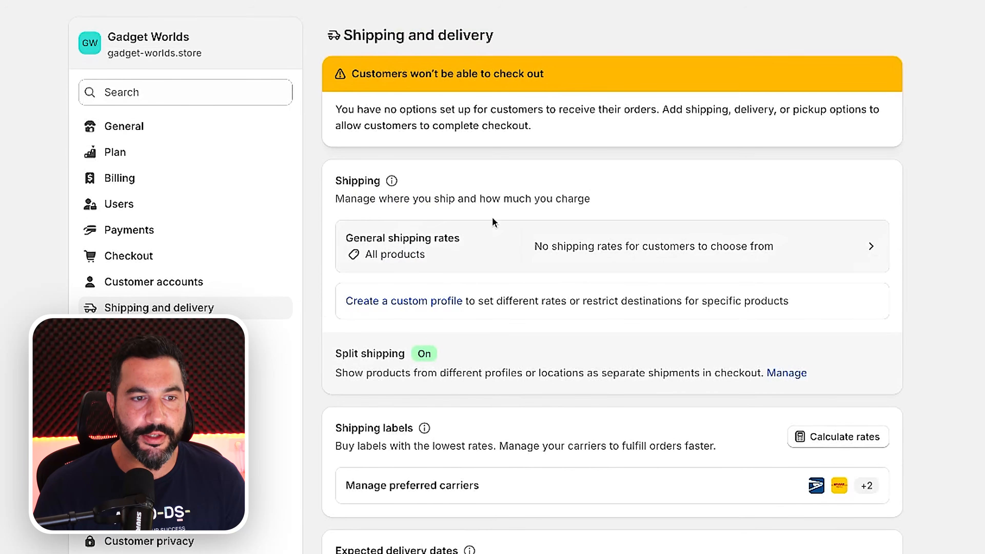
{"action": "left_click", "coordinate": [559, 251]}
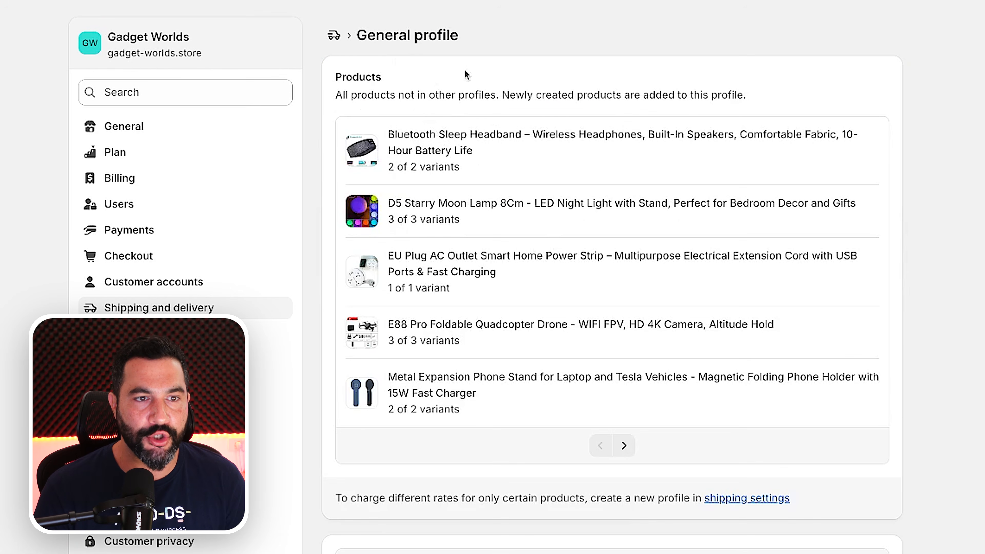
{"action": "scroll", "coordinate": [842, 178], "scroll_direction": "down", "scroll_amount": 8}
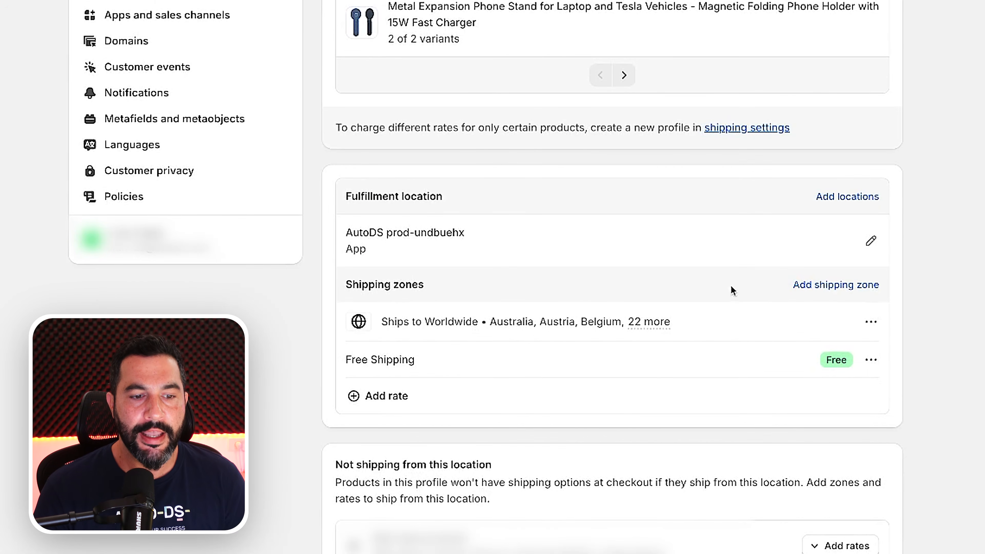
{"action": "scroll", "coordinate": [708, 302], "scroll_direction": "up", "scroll_amount": 8}
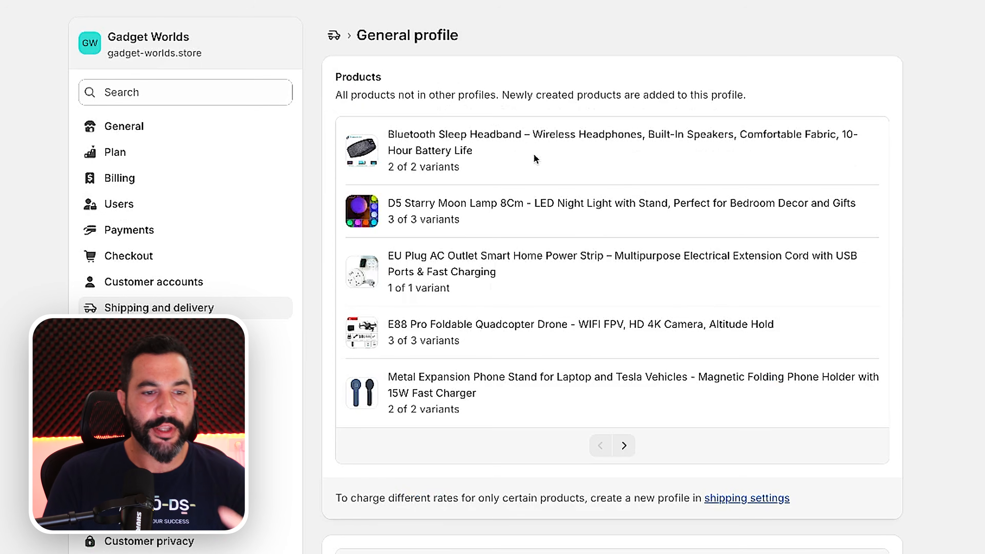
{"action": "left_click", "coordinate": [333, 35]}
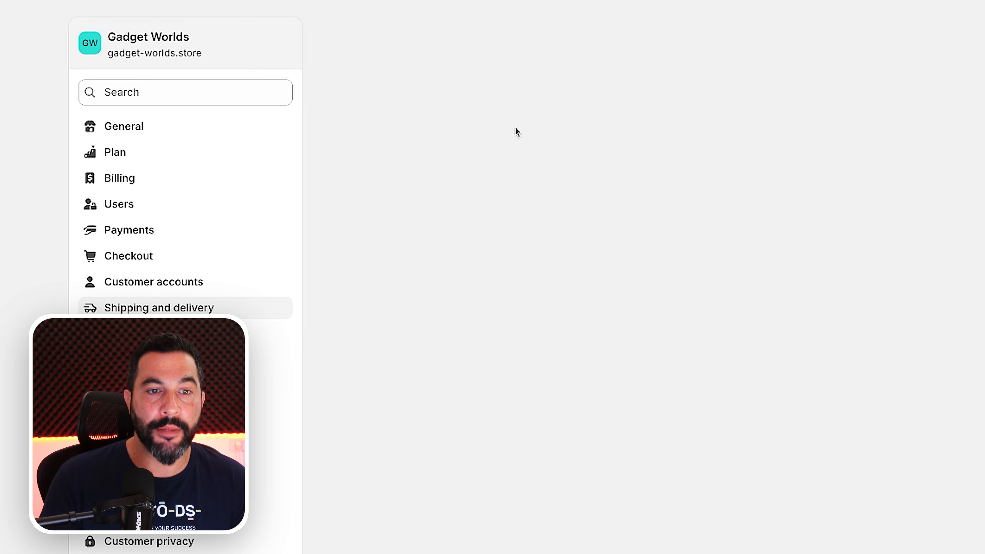
Step: Reopen the General shipping rates profile and examine the countries listed for the Ships to Worldwide zone
{"action": "left_click", "coordinate": [819, 155]}
{"action": "scroll", "coordinate": [543, 349], "scroll_direction": "down", "scroll_amount": 10}
{"action": "left_click_drag", "start_coordinate": [381, 228], "coordinate": [681, 232]}
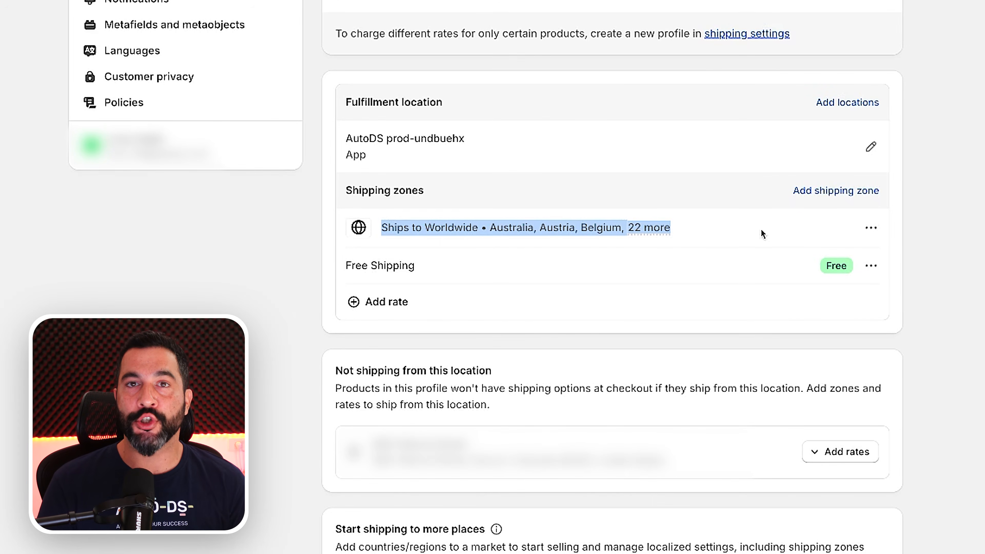
Step: Go from the general profile to Markets, look at the International Market, and return to the shipping profile
{"action": "scroll", "coordinate": [758, 232], "scroll_direction": "down", "scroll_amount": 5}
{"action": "left_click", "coordinate": [403, 405]}
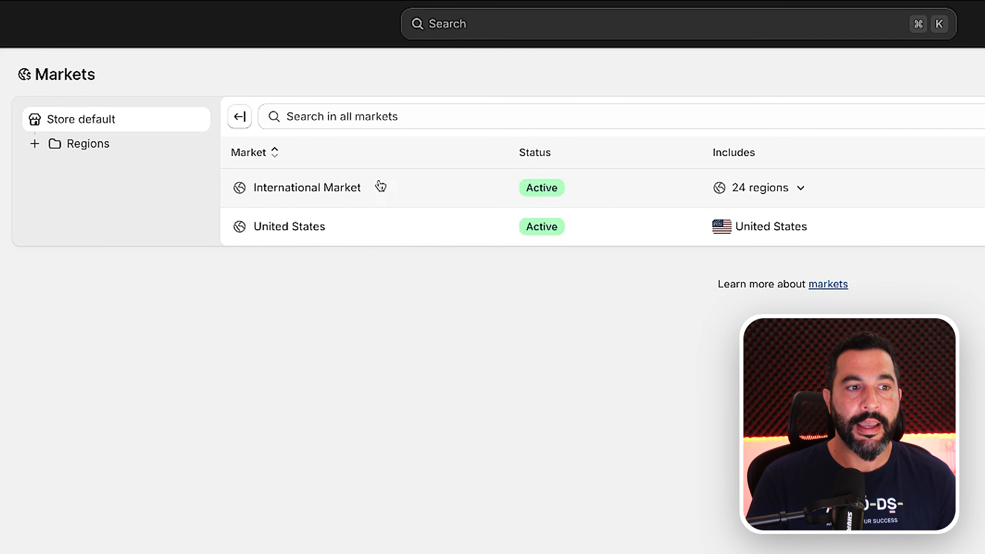
{"action": "left_click", "coordinate": [354, 197]}
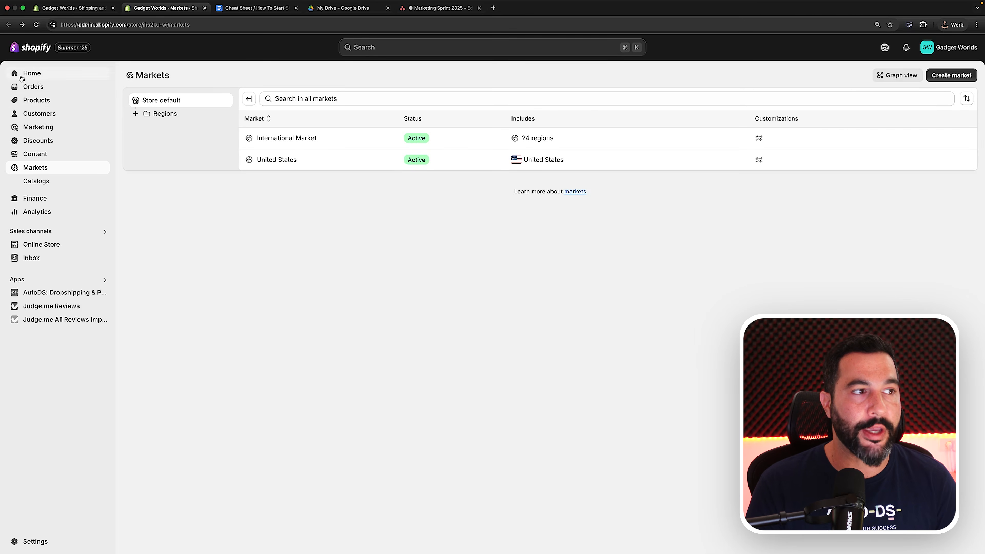
{"action": "left_click", "coordinate": [74, 8]}
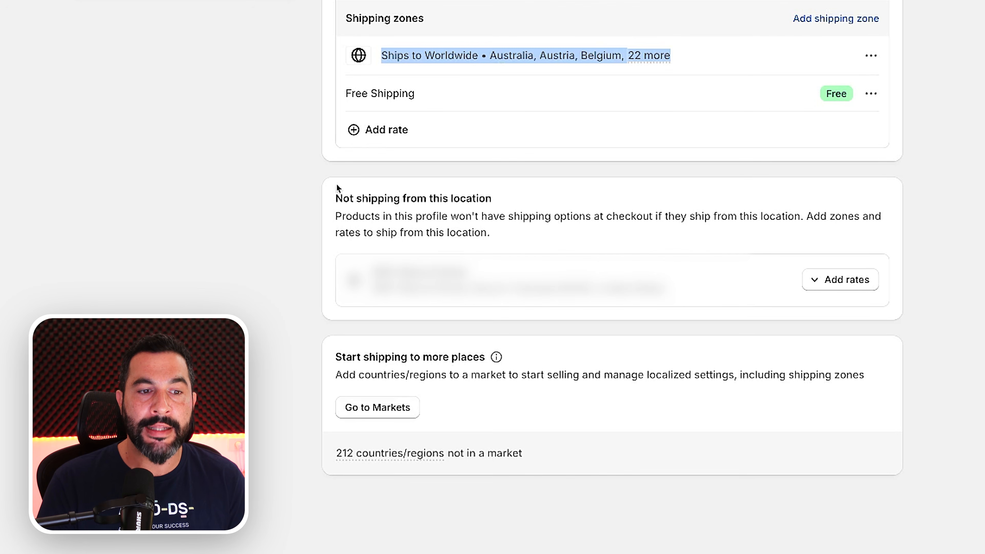
{"action": "left_click", "coordinate": [336, 188]}
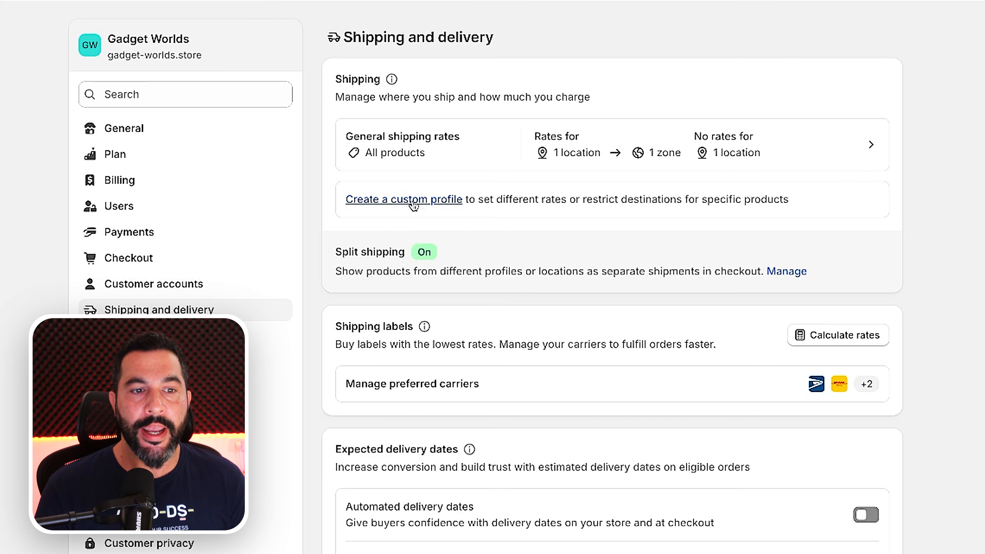
Step: Create a custom shipping profile and name it "Ships From/To USA"
{"action": "left_click", "coordinate": [413, 199]}
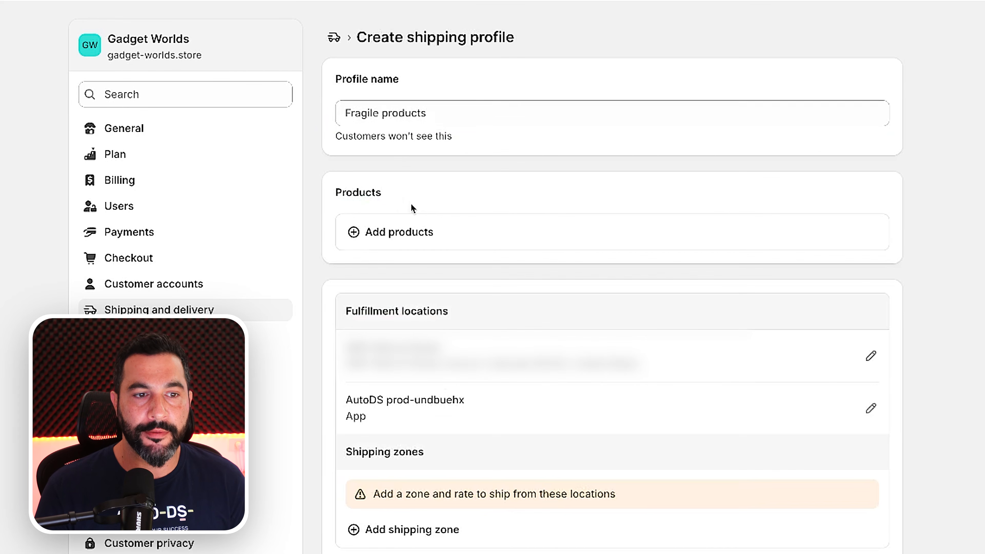
{"action": "left_click", "coordinate": [384, 117]}
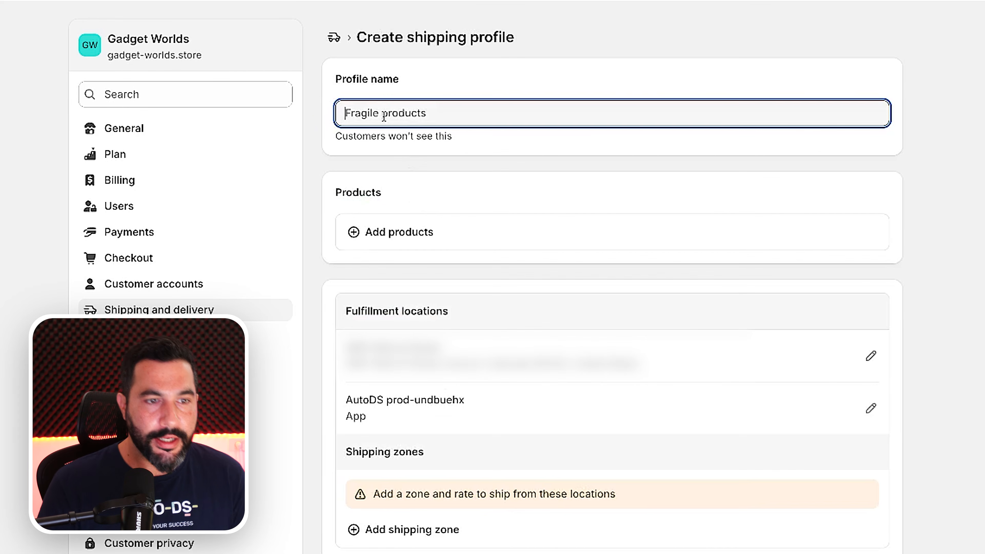
{"action": "type", "text": "Ships Fr"}
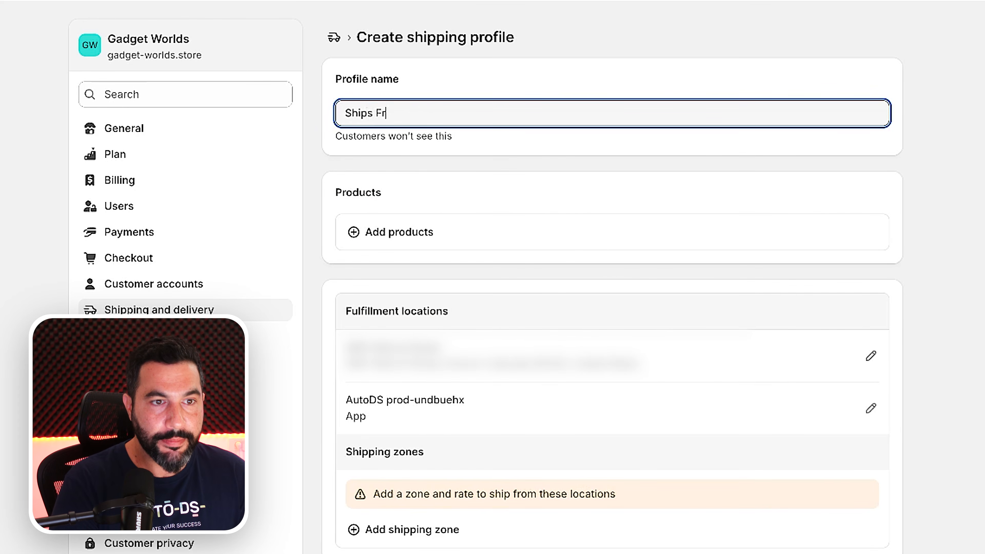
{"action": "type", "text": "om/To USA"}
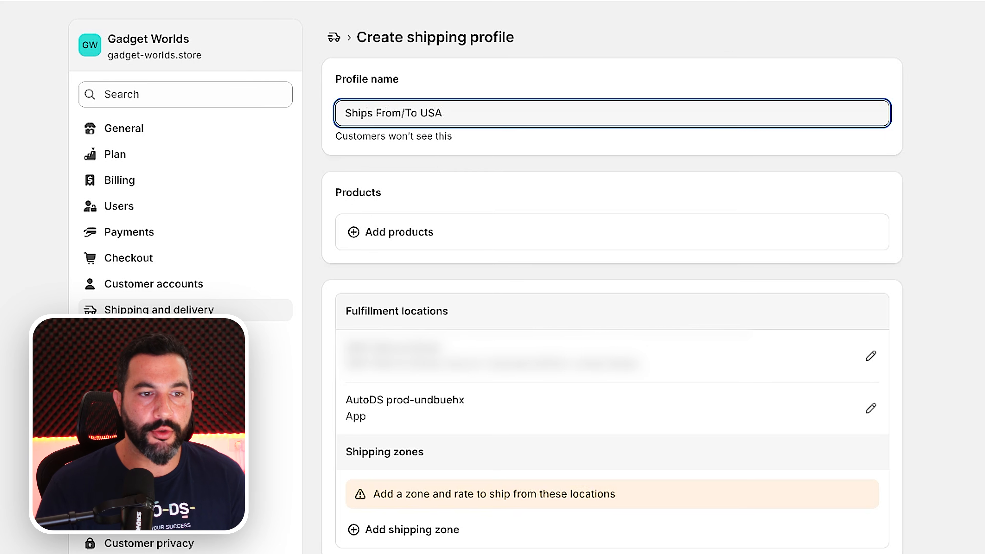
Step: Add the Bluetooth Sleep Headband, Ice Hockey Pot and D5 Starry Moon Lamp products with all their variants to the profile
{"action": "left_click", "coordinate": [399, 244]}
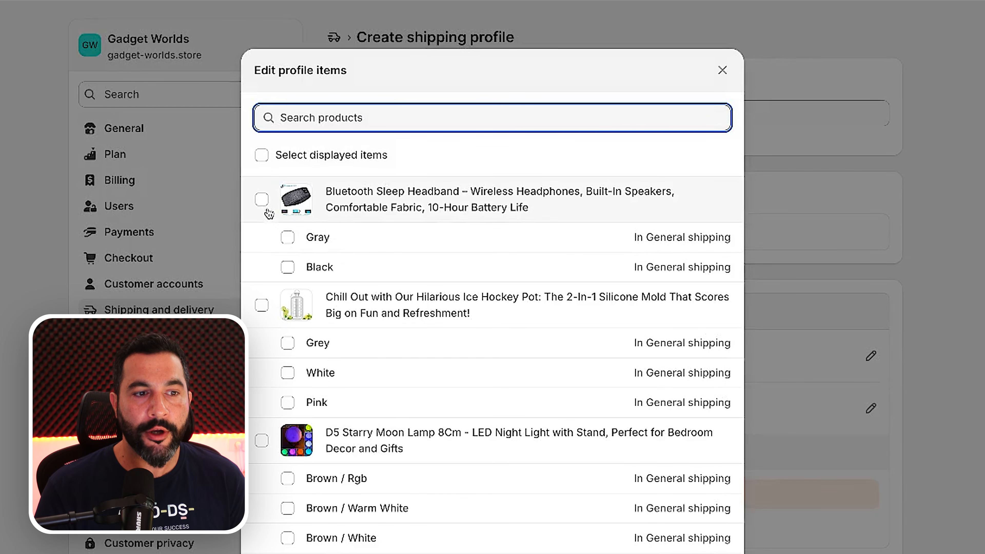
{"action": "left_click", "coordinate": [262, 200]}
{"action": "left_click", "coordinate": [262, 305]}
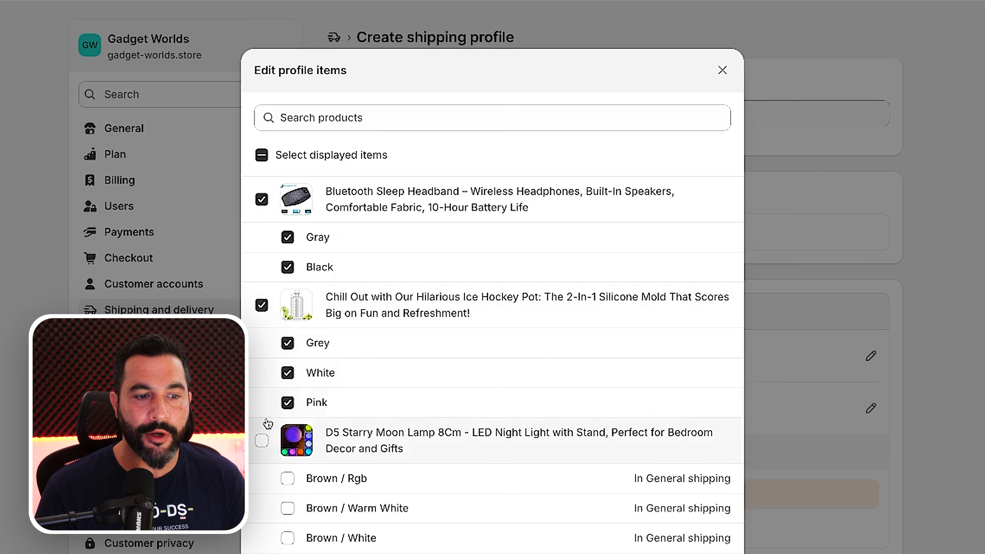
{"action": "left_click", "coordinate": [262, 440]}
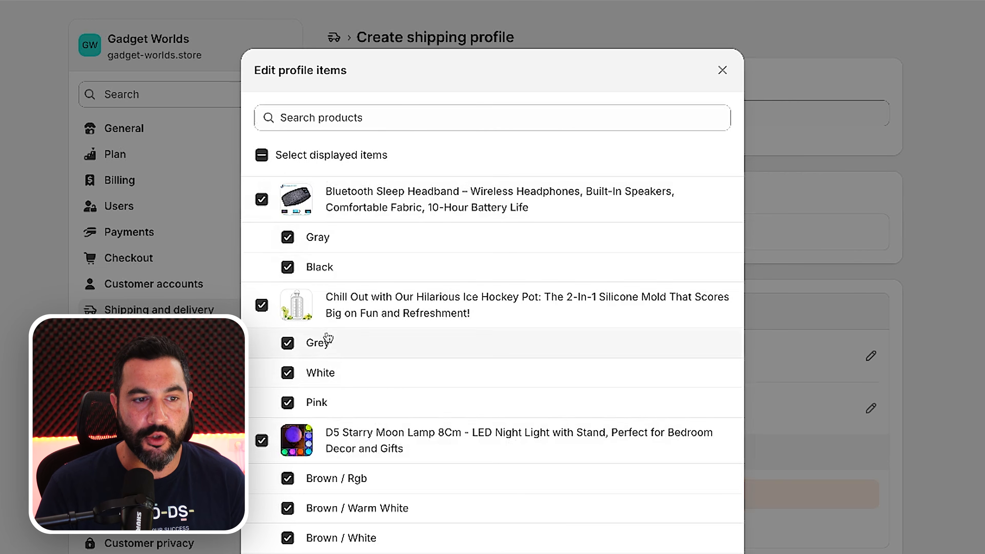
{"action": "left_click", "coordinate": [708, 426]}
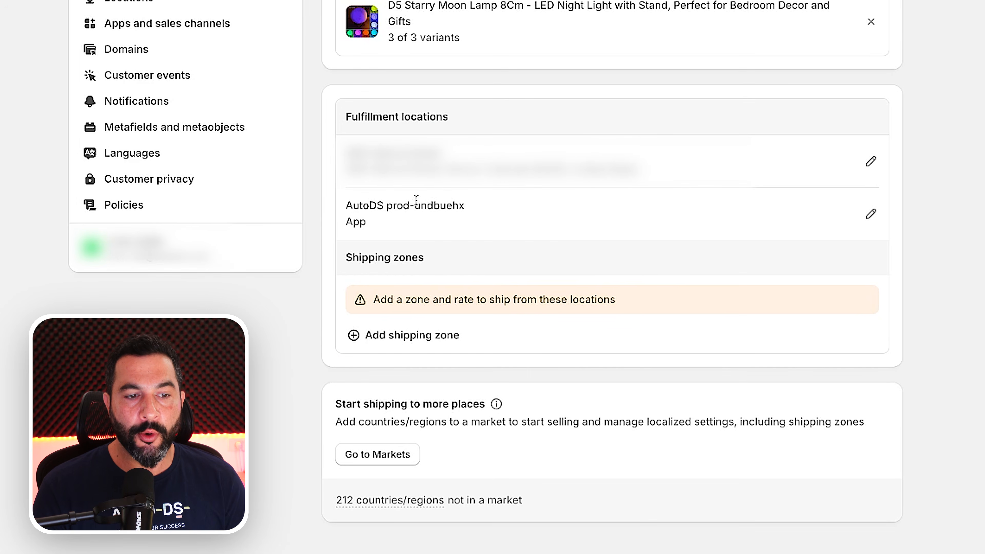
Step: Check the fulfillment locations and set the store's street-address location to no longer ship the products in this profile
{"action": "left_click_drag", "start_coordinate": [343, 212], "coordinate": [406, 205]}
{"action": "left_click", "coordinate": [444, 203]}
{"action": "left_click_drag", "start_coordinate": [663, 180], "coordinate": [337, 147]}
{"action": "left_click", "coordinate": [911, 166]}
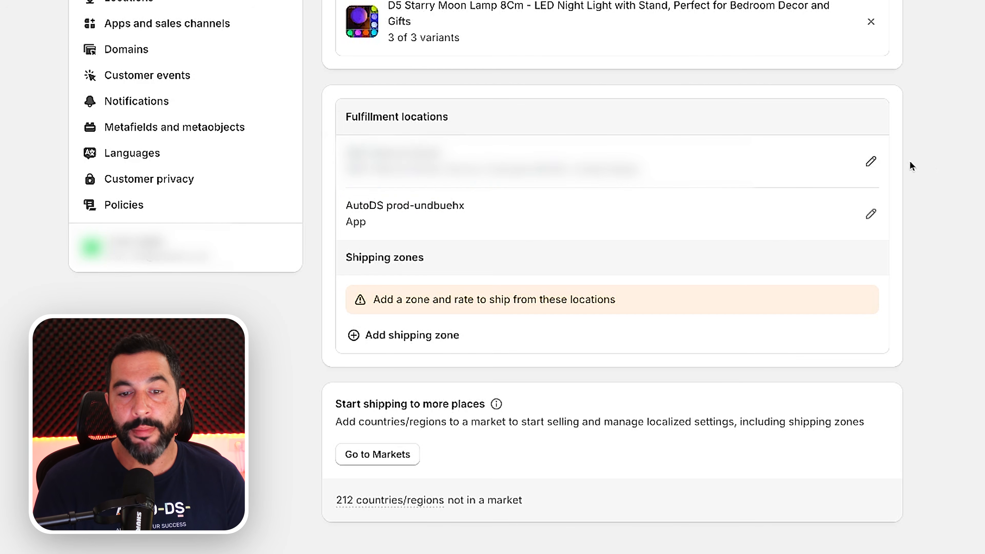
{"action": "left_click", "coordinate": [871, 163]}
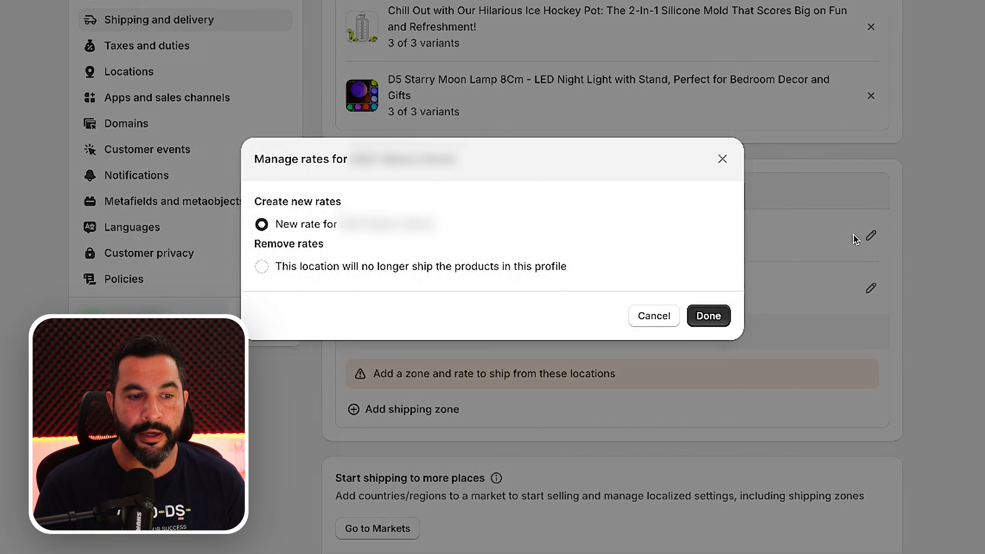
{"action": "left_click", "coordinate": [347, 272]}
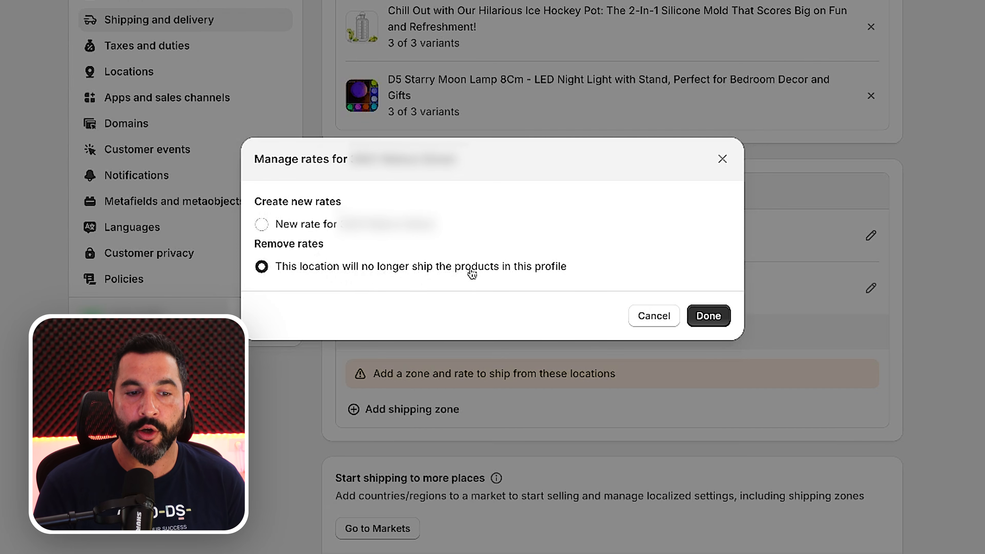
{"action": "left_click", "coordinate": [708, 316]}
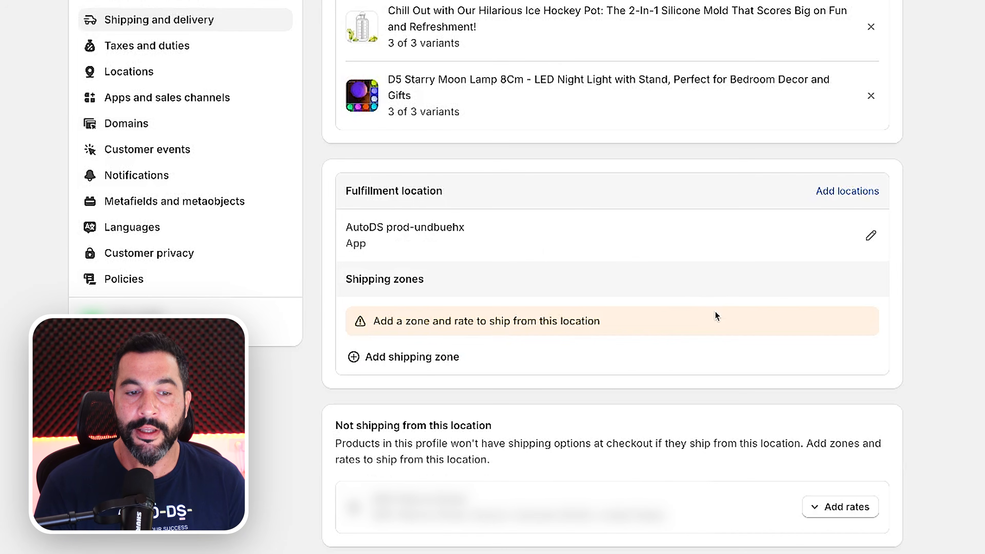
Step: Start a new shipping zone for the AutoDS location and name it "United States"
{"action": "scroll", "coordinate": [504, 248], "scroll_direction": "down", "scroll_amount": 2}
{"action": "left_click", "coordinate": [407, 281]}
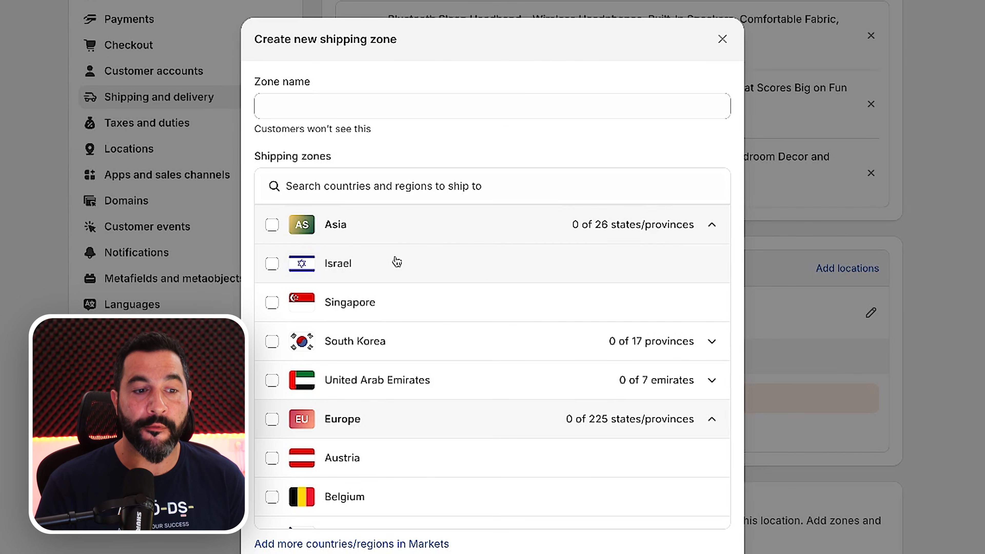
{"action": "scroll", "coordinate": [397, 262], "scroll_direction": "down", "scroll_amount": 10}
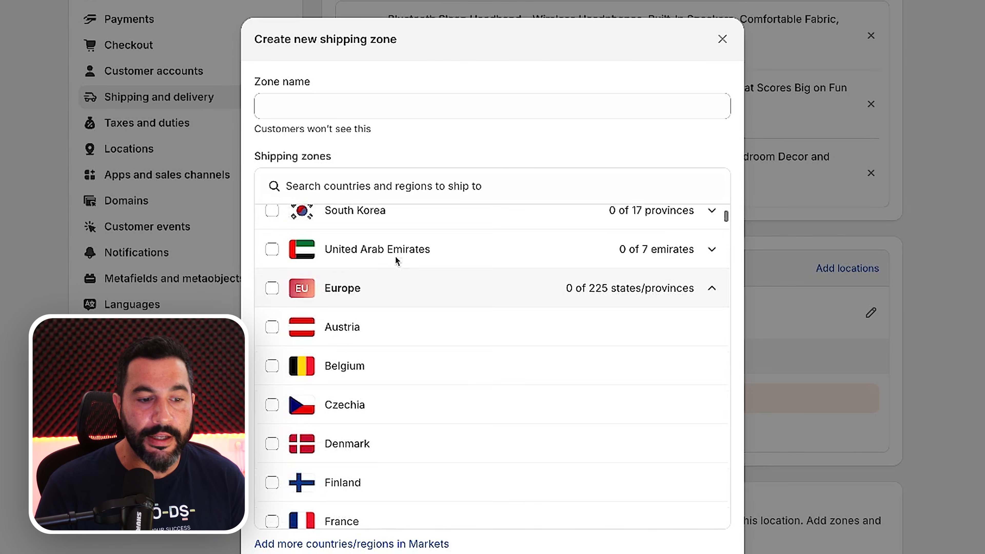
{"action": "scroll", "coordinate": [396, 262], "scroll_direction": "up", "scroll_amount": 10}
{"action": "left_click", "coordinate": [307, 110]}
{"action": "type", "text": "Uniute"}
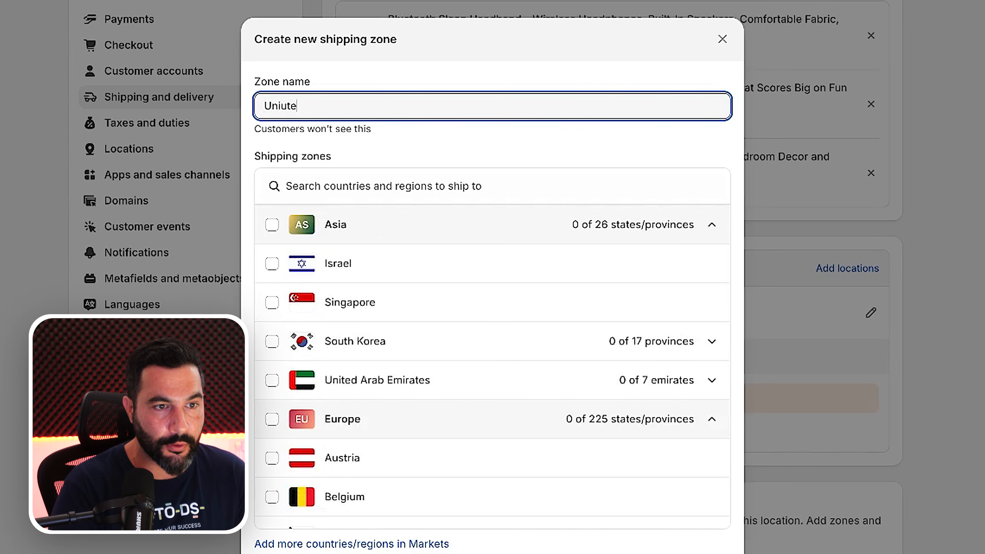
{"action": "key", "text": "BackSpace"}
{"action": "key", "text": "BackSpace"}
{"action": "key", "text": "BackSpace"}
{"action": "type", "text": "ted States"}
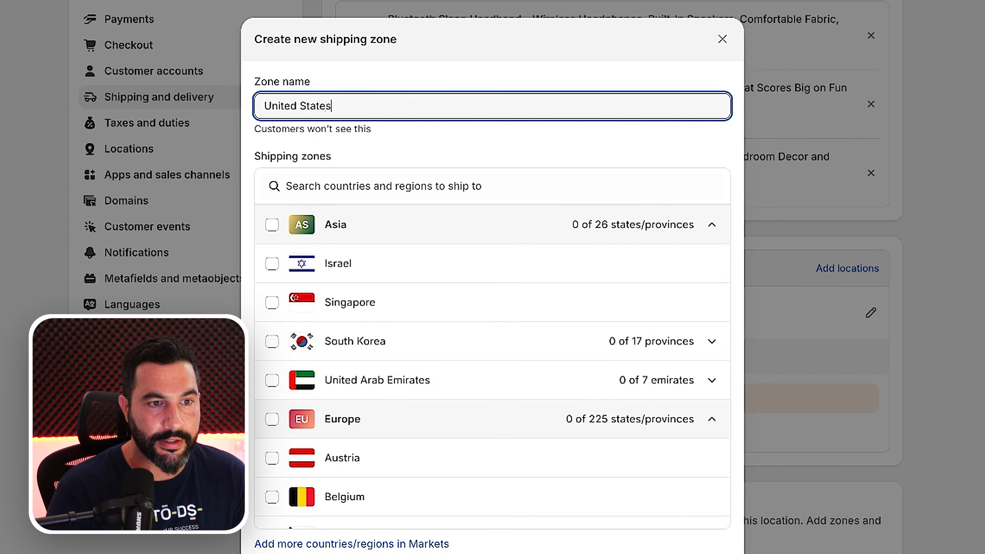
Step: Find the United States in the zone's country list, select all its states, and create the zone
{"action": "key", "text": "Tab"}
{"action": "type", "text": "united s"}
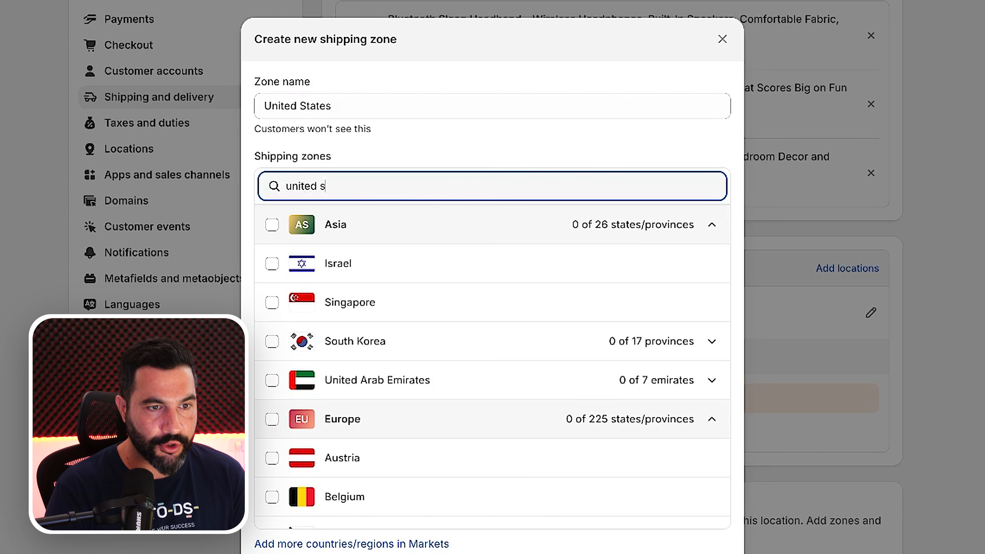
{"action": "left_click", "coordinate": [272, 225]}
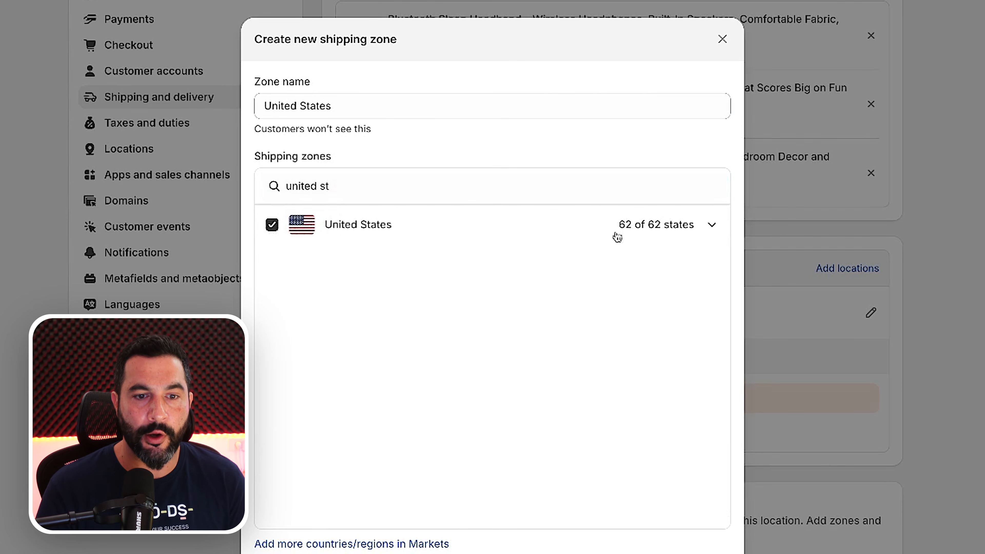
{"action": "scroll", "coordinate": [582, 413], "scroll_direction": "down", "scroll_amount": 5}
{"action": "left_click", "coordinate": [713, 397]}
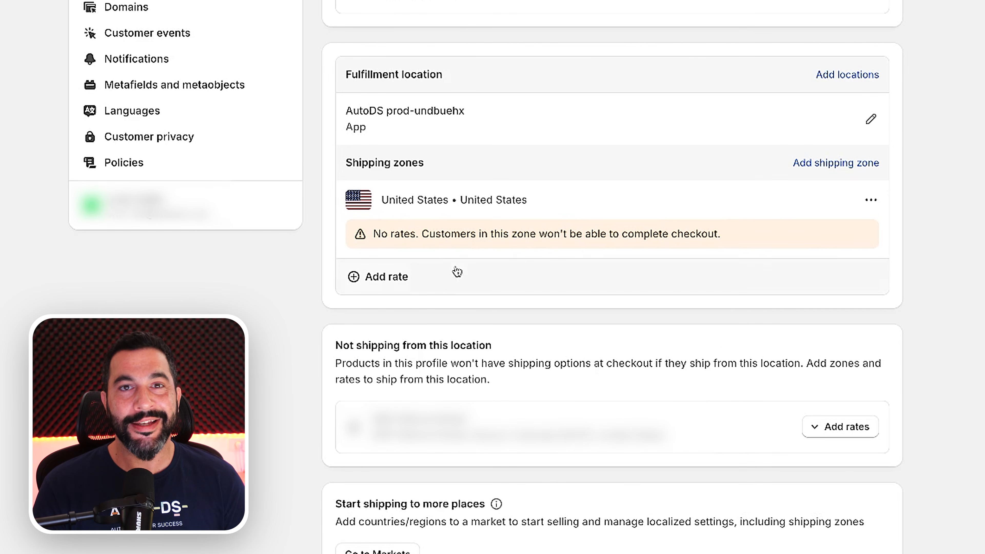
Step: Add a flat rate to the United States zone with Standard (3 to 4 business days) shipping at $0.00
{"action": "left_click", "coordinate": [432, 283]}
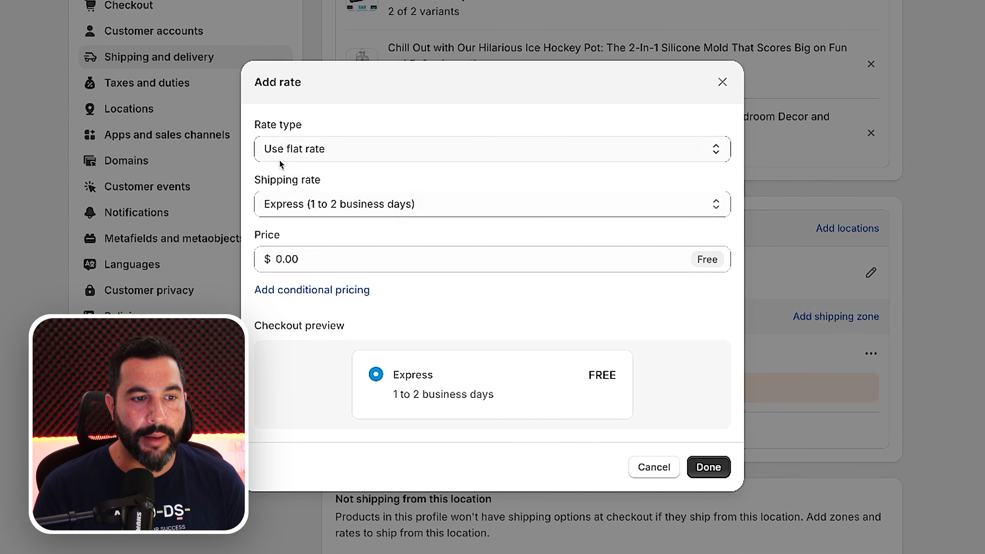
{"action": "left_click", "coordinate": [304, 209]}
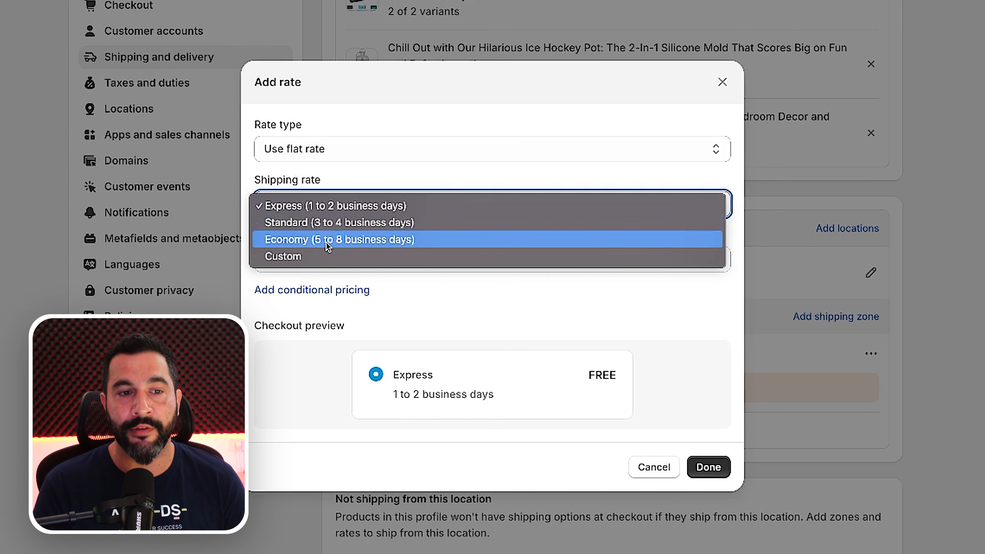
{"action": "left_click", "coordinate": [331, 222]}
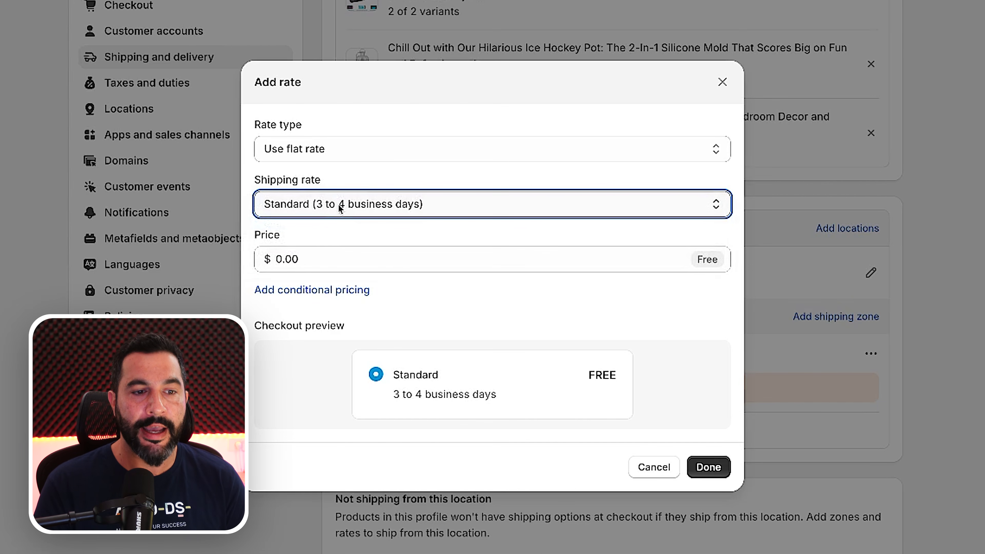
{"action": "left_click", "coordinate": [268, 259]}
{"action": "left_click", "coordinate": [708, 466]}
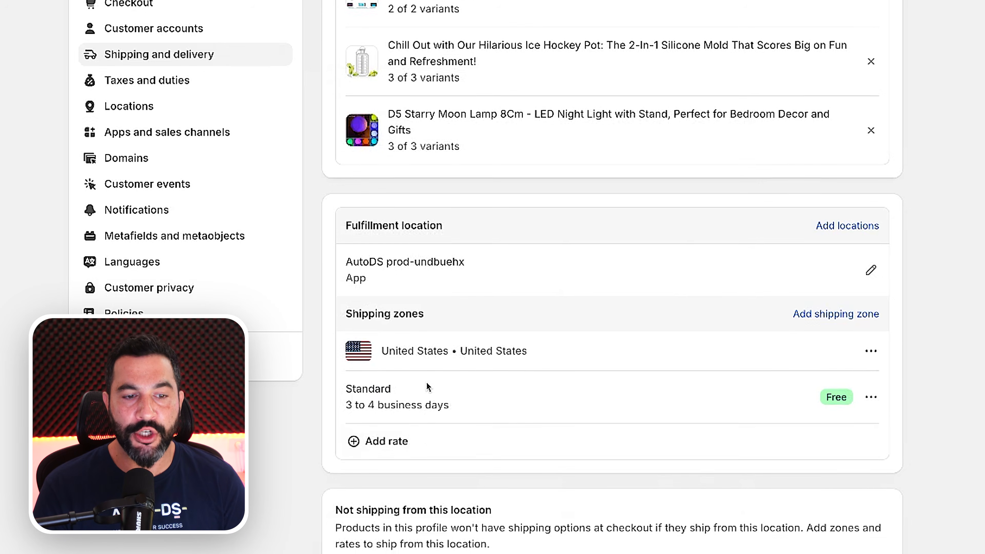
Step: Review the zone, rate and locations of the custom shipping profile, and save the profile
{"action": "scroll", "coordinate": [429, 384], "scroll_direction": "down", "scroll_amount": 3}
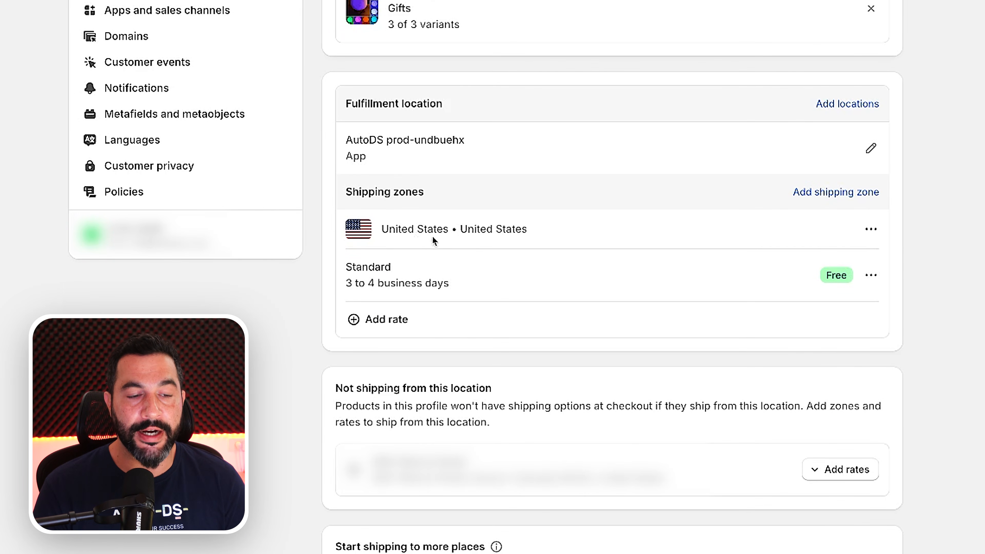
{"action": "scroll", "coordinate": [384, 278], "scroll_direction": "up", "scroll_amount": 2}
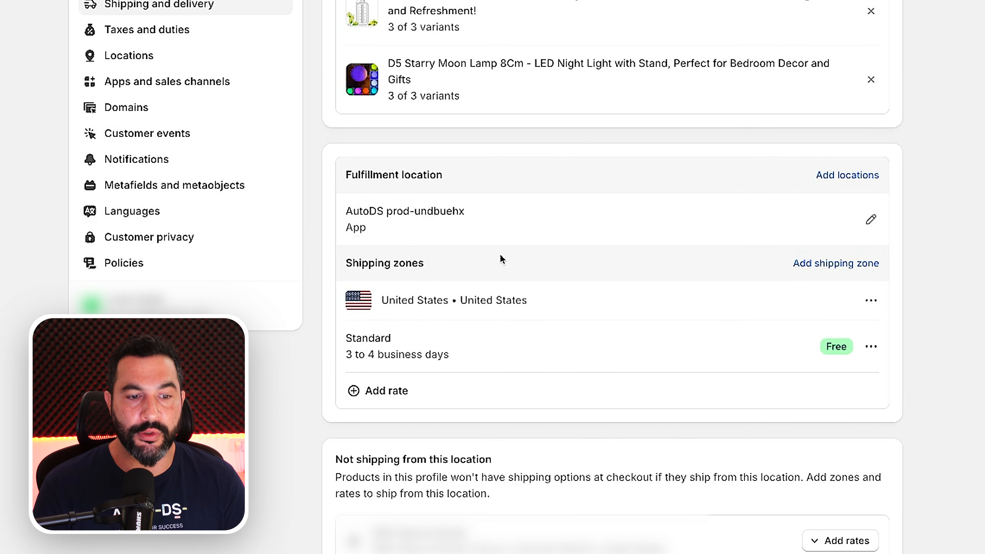
{"action": "scroll", "coordinate": [500, 258], "scroll_direction": "down", "scroll_amount": 3}
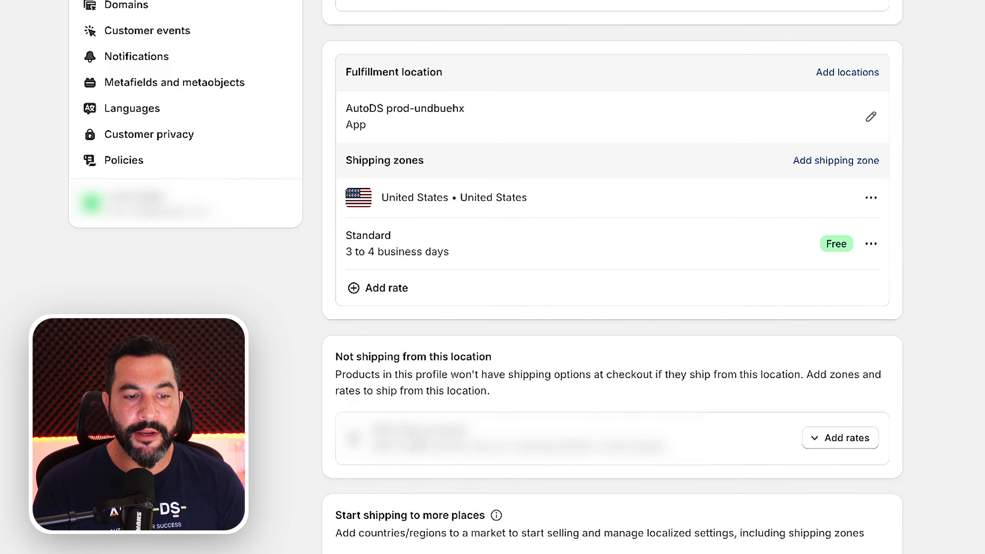
{"action": "scroll", "coordinate": [642, 295], "scroll_direction": "up", "scroll_amount": 8}
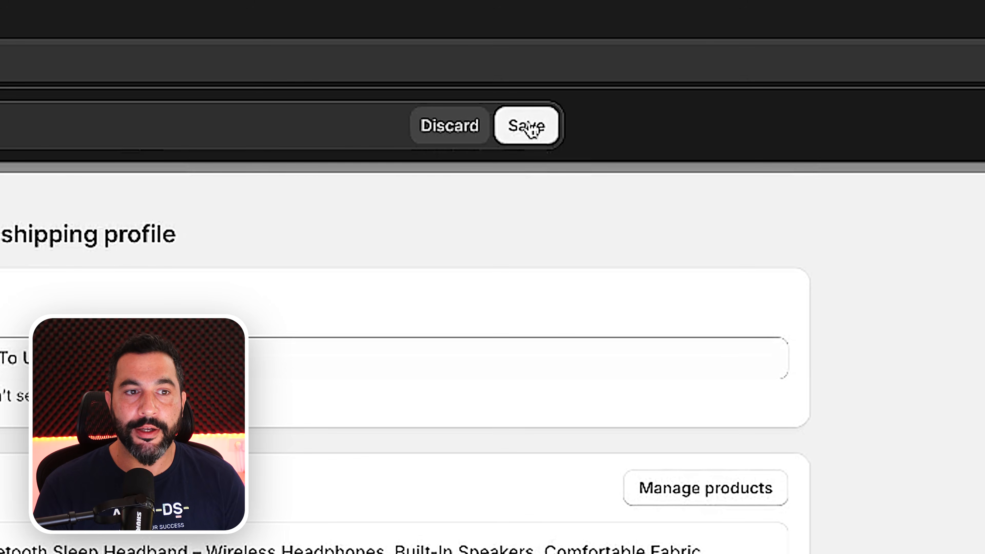
{"action": "left_click", "coordinate": [529, 126]}
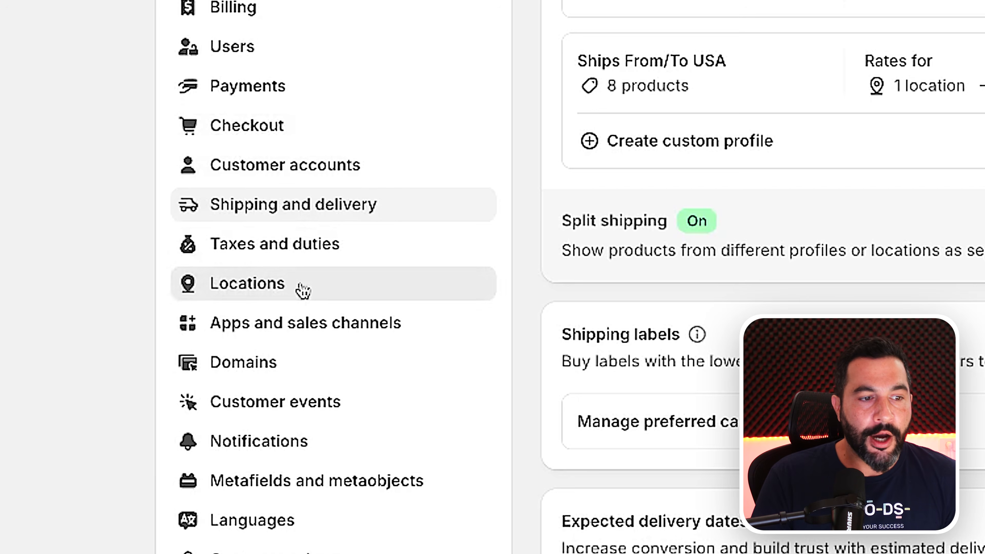
Step: Open the store's Locations settings and go to the option for adding a location
{"action": "left_click", "coordinate": [303, 290]}
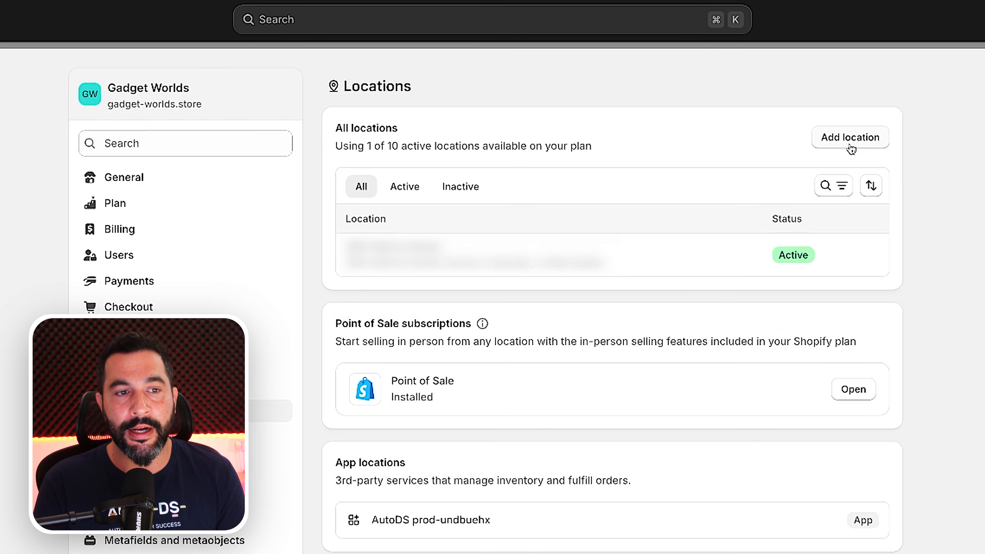
{"action": "left_click", "coordinate": [850, 139]}
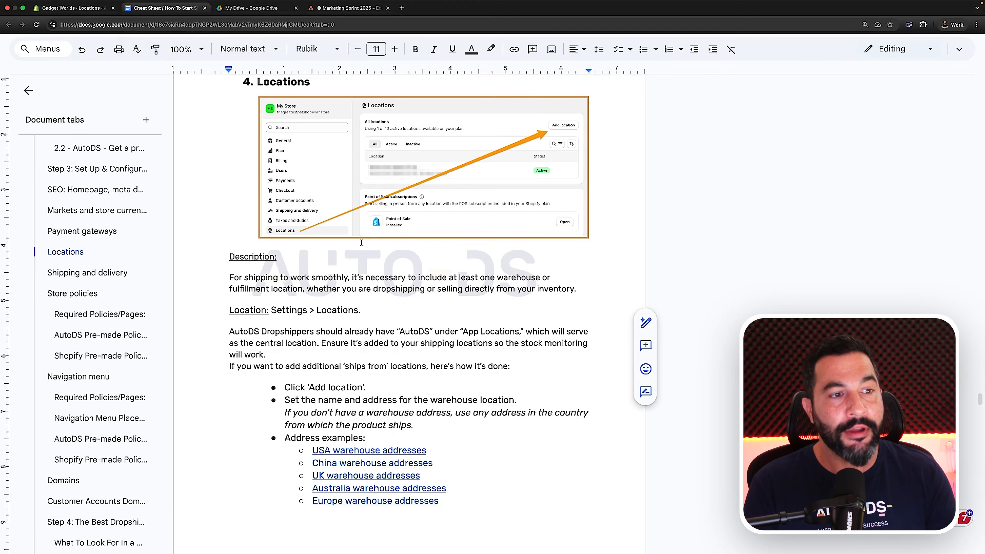
Step: Read the Locations section of the Google Docs cheat sheet and highlight the list of warehouse address examples
{"action": "scroll", "coordinate": [361, 243], "scroll_direction": "down", "scroll_amount": 2}
{"action": "scroll", "coordinate": [361, 242], "scroll_direction": "down", "scroll_amount": 2}
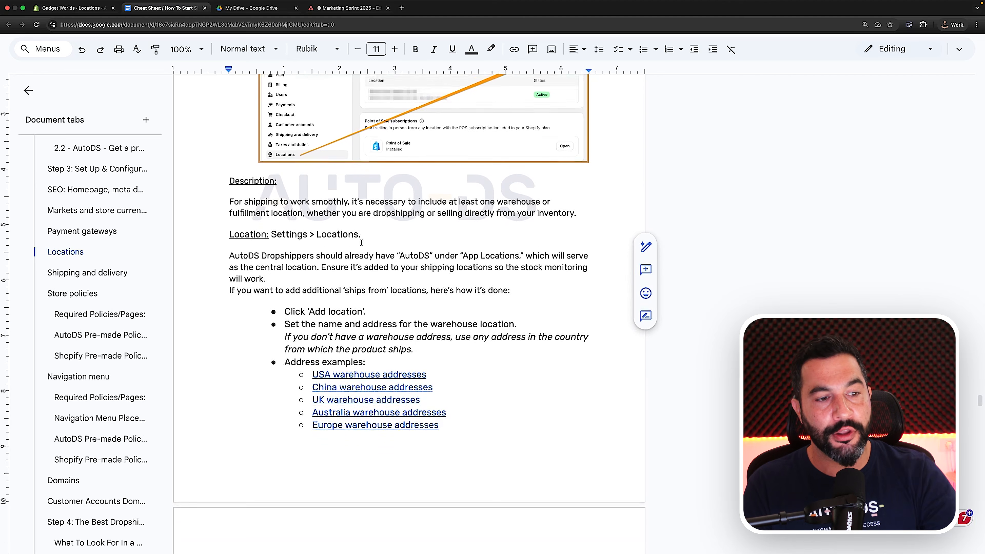
{"action": "scroll", "coordinate": [358, 243], "scroll_direction": "up", "scroll_amount": 10}
{"action": "scroll", "coordinate": [349, 256], "scroll_direction": "down", "scroll_amount": 15}
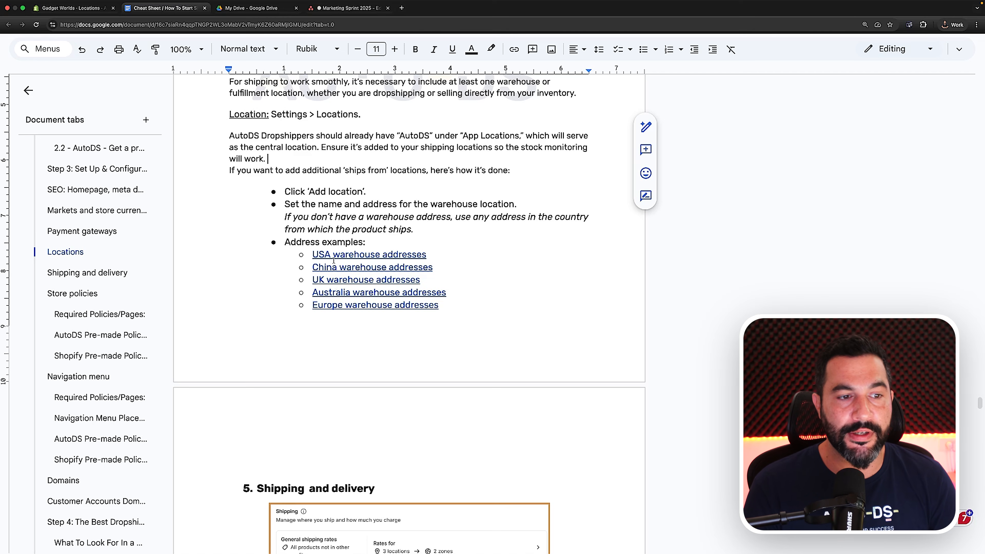
{"action": "left_click_drag", "start_coordinate": [306, 255], "coordinate": [440, 305]}
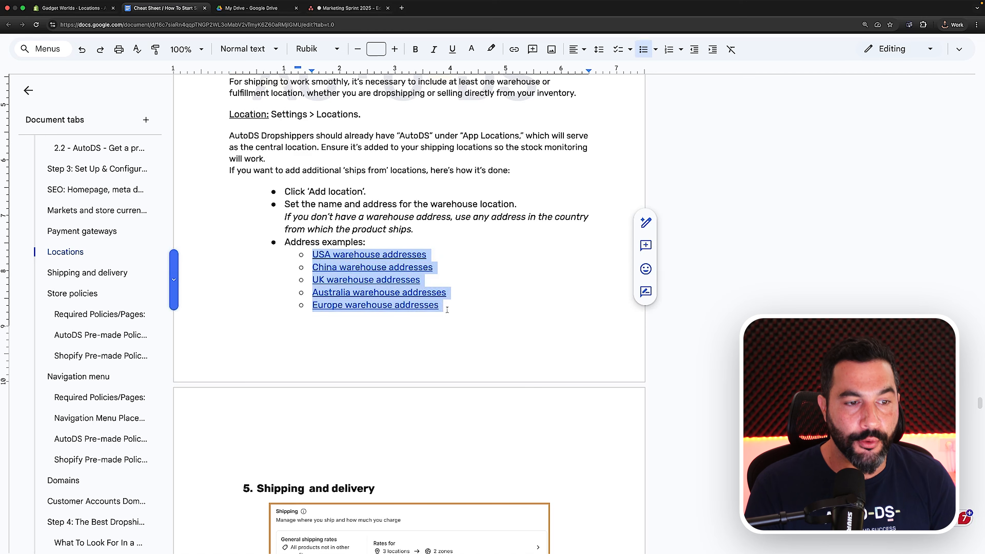
Step: Open the cheat sheet's USA warehouse addresses link and find the Los Angeles, California warehouse
{"action": "left_click", "coordinate": [439, 305]}
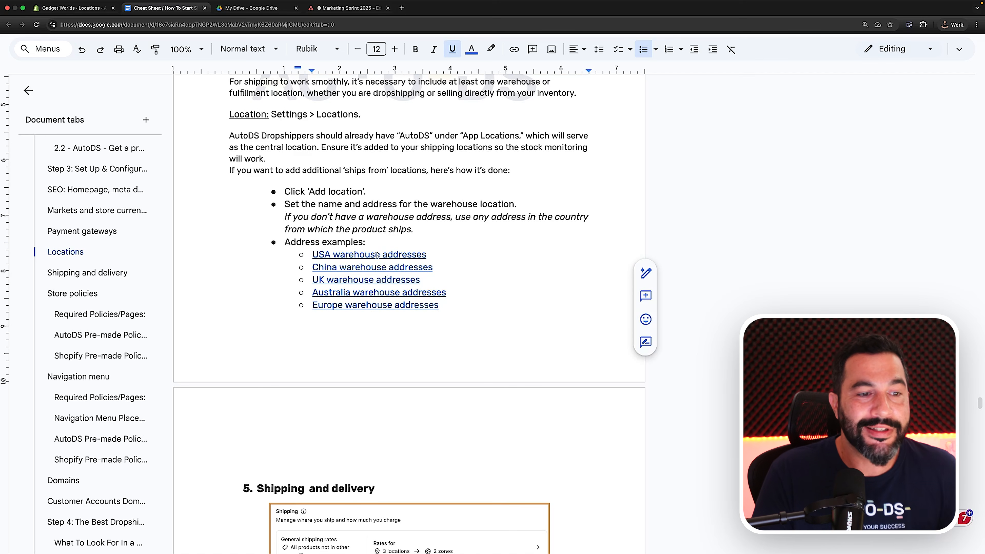
{"action": "left_click", "coordinate": [90, 8]}
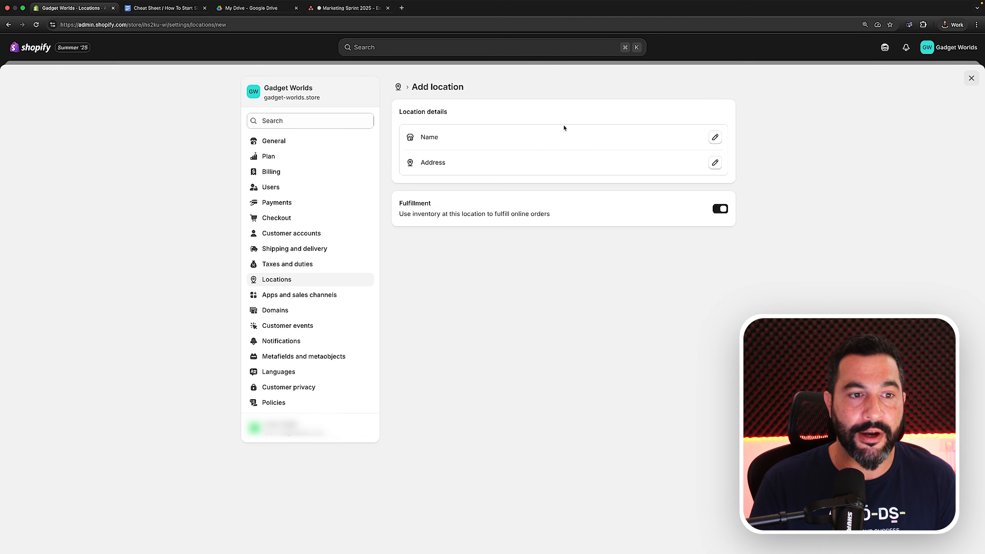
{"action": "left_click", "coordinate": [165, 9]}
{"action": "left_click", "coordinate": [347, 255]}
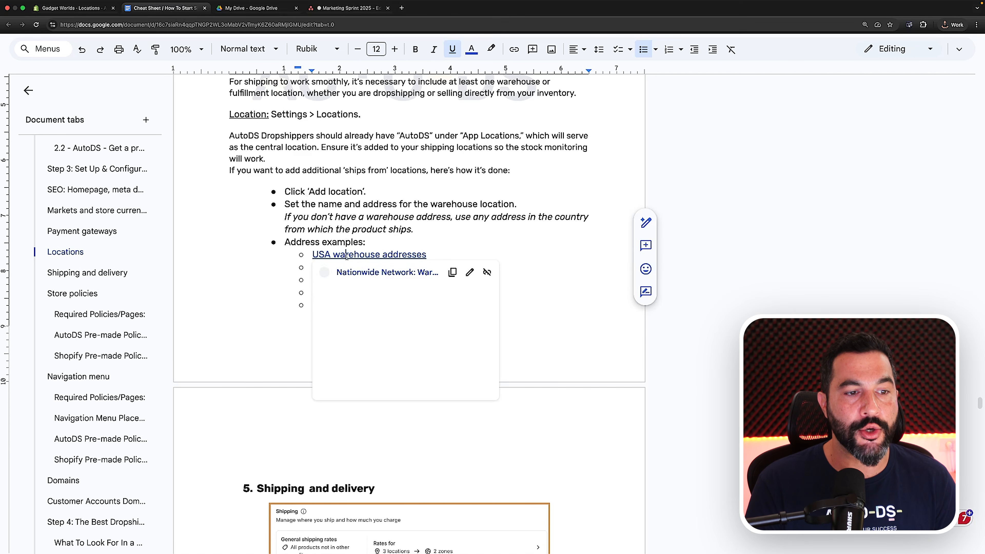
{"action": "left_click", "coordinate": [354, 273]}
{"action": "scroll", "coordinate": [493, 271], "scroll_direction": "down", "scroll_amount": 10}
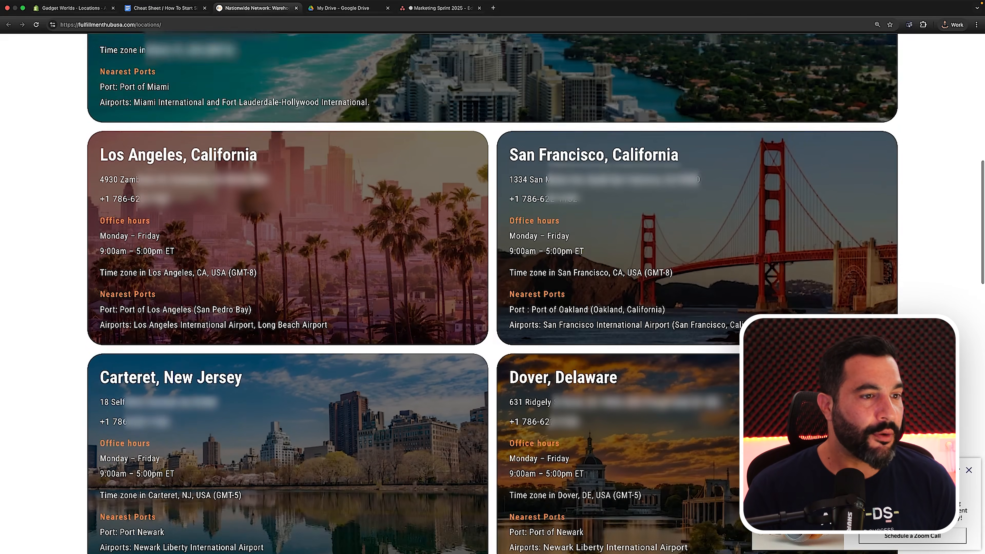
{"action": "scroll", "coordinate": [492, 271], "scroll_direction": "up", "scroll_amount": 2}
{"action": "left_click_drag", "start_coordinate": [257, 171], "coordinate": [101, 174]}
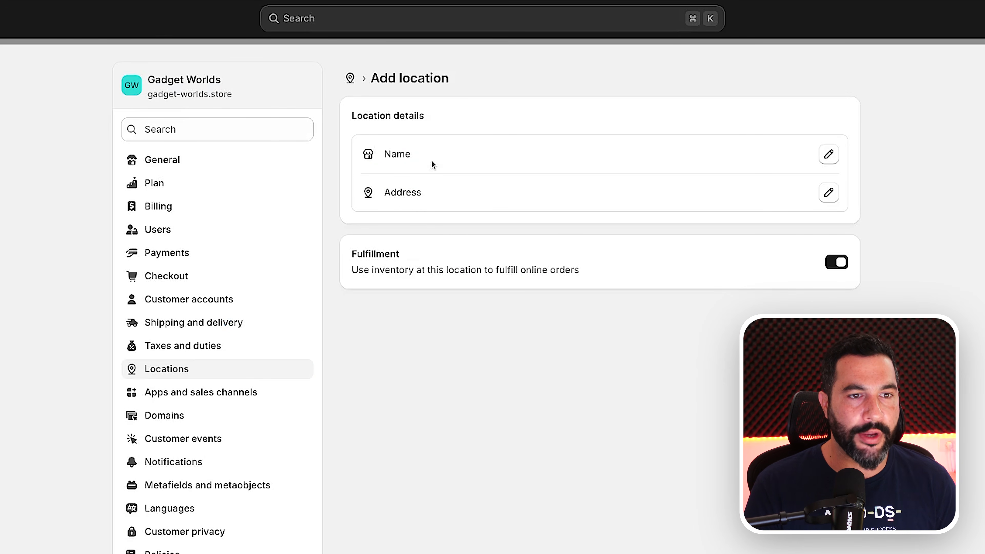
Step: Name the new store location USA Warehouse
{"action": "left_click", "coordinate": [828, 154]}
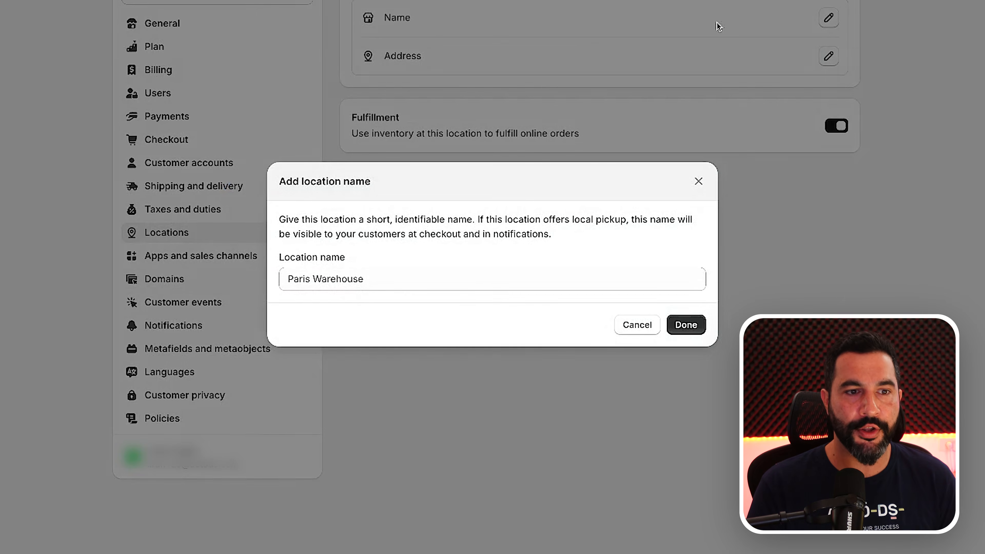
{"action": "triple_click", "coordinate": [348, 283]}
{"action": "type", "text": "USA War"}
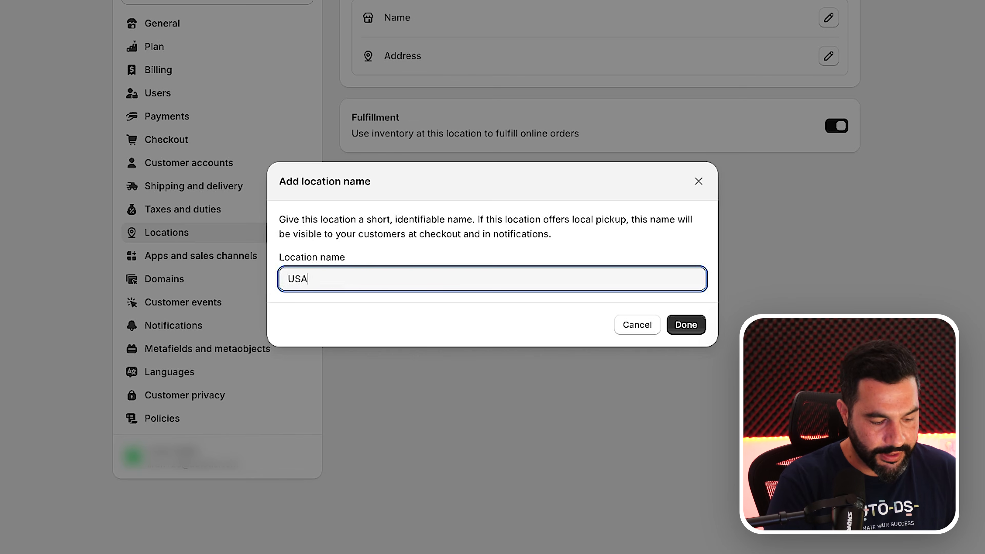
{"action": "type", "text": "ehouse"}
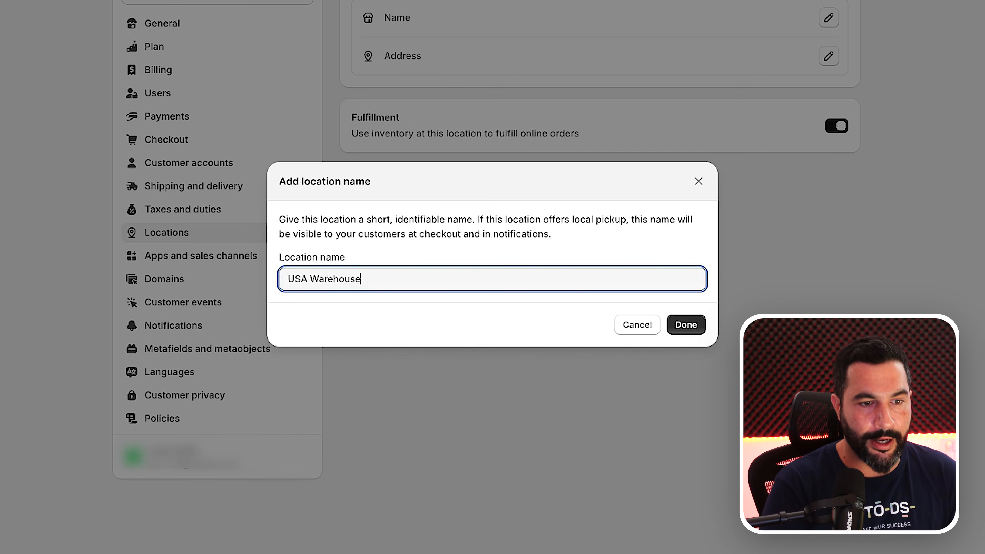
{"action": "left_click", "coordinate": [690, 327]}
Step: Open the new location's address for editing and copy the Los Angeles warehouse's street address from the fulfillment site
{"action": "left_click", "coordinate": [828, 201]}
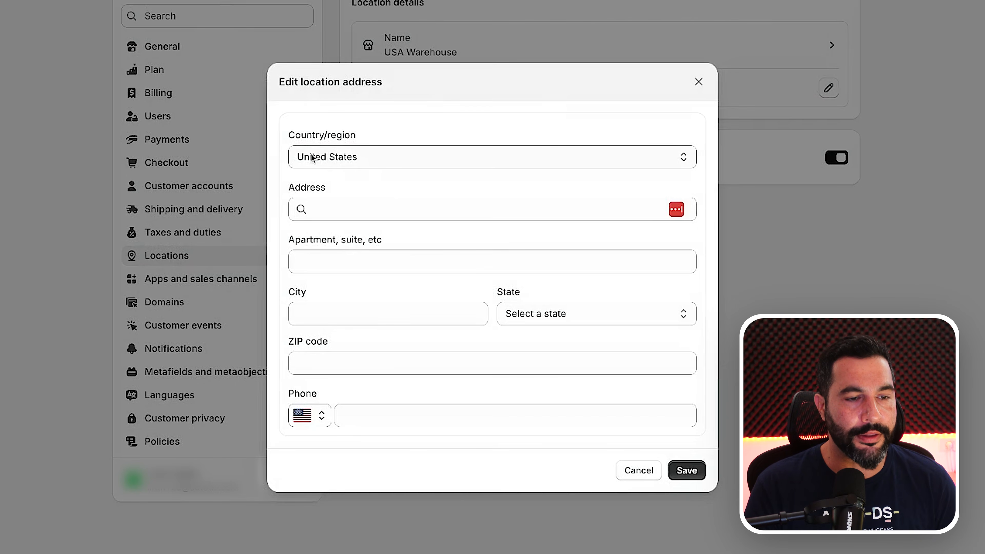
{"action": "left_click", "coordinate": [174, 8]}
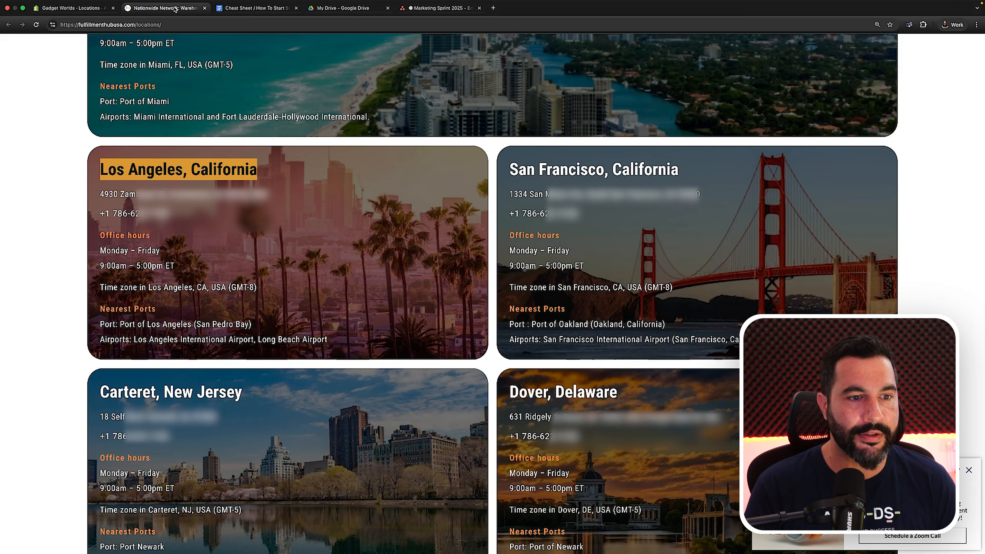
{"action": "left_click_drag", "start_coordinate": [273, 194], "coordinate": [158, 195]}
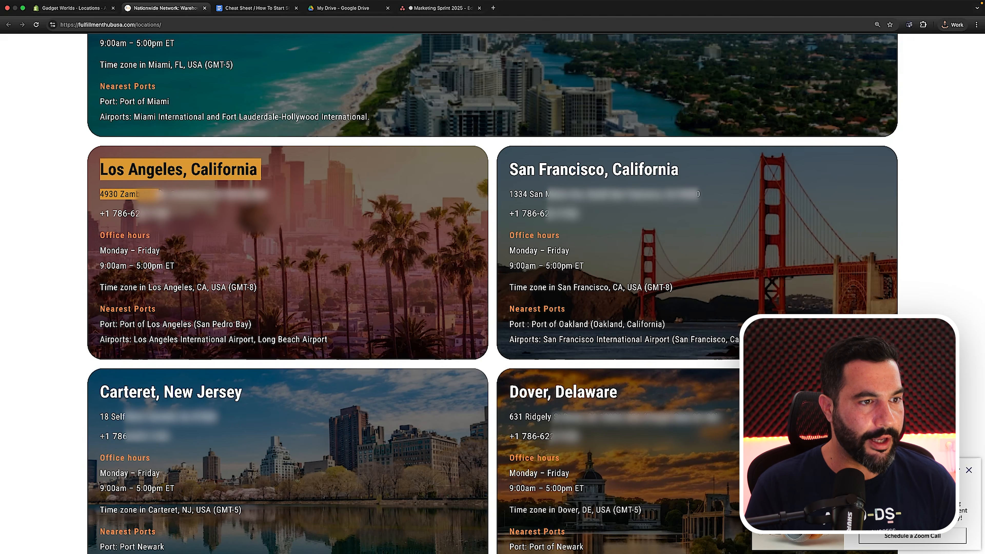
{"action": "left_click", "coordinate": [109, 194]}
{"action": "double_click", "coordinate": [109, 194]}
{"action": "triple_click", "coordinate": [109, 194]}
{"action": "key", "text": "super+c"}
Step: Fill in the location's address from the suggestion matching the copied warehouse address, and save the new location
{"action": "left_click", "coordinate": [73, 8]}
{"action": "left_click", "coordinate": [352, 218]}
{"action": "key", "text": "super+v"}
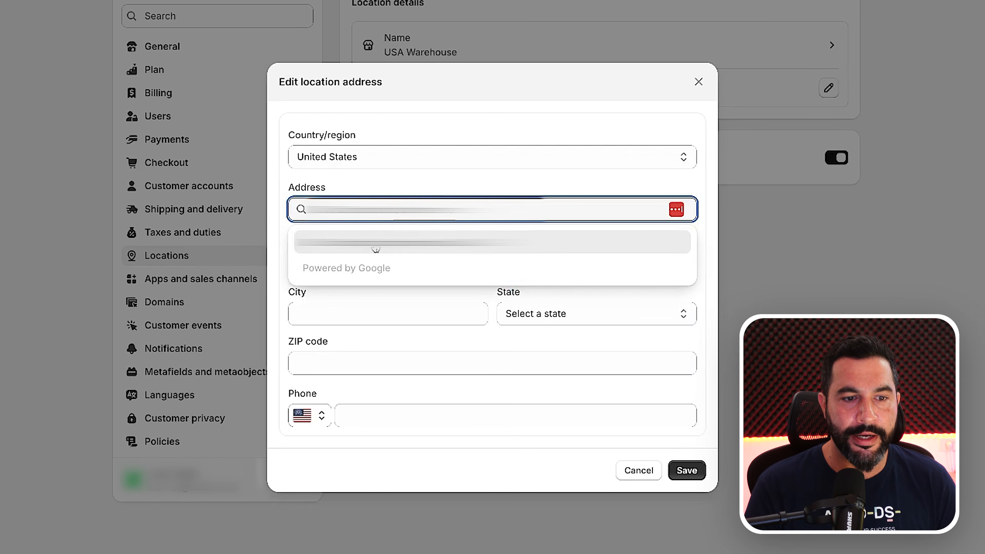
{"action": "left_click", "coordinate": [375, 249]}
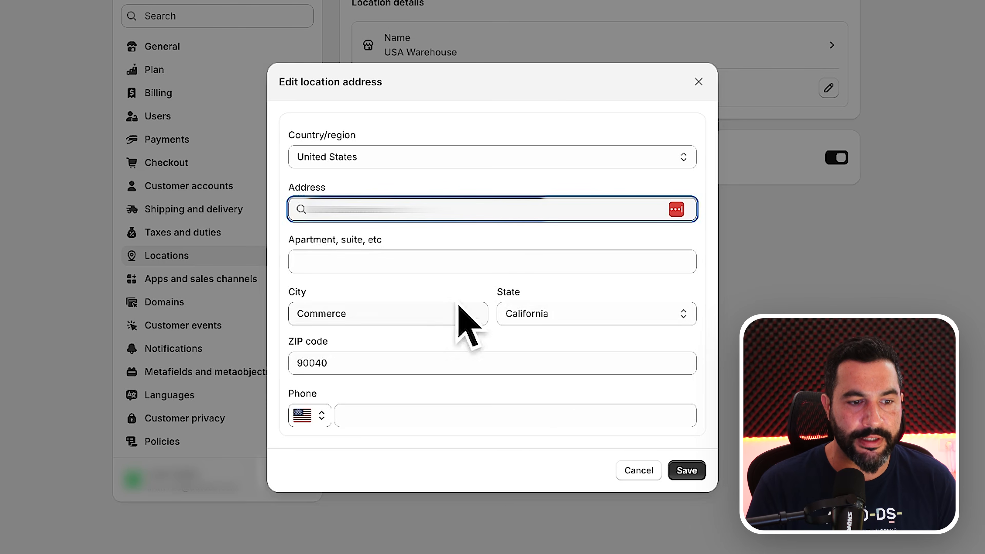
{"action": "left_click", "coordinate": [683, 468]}
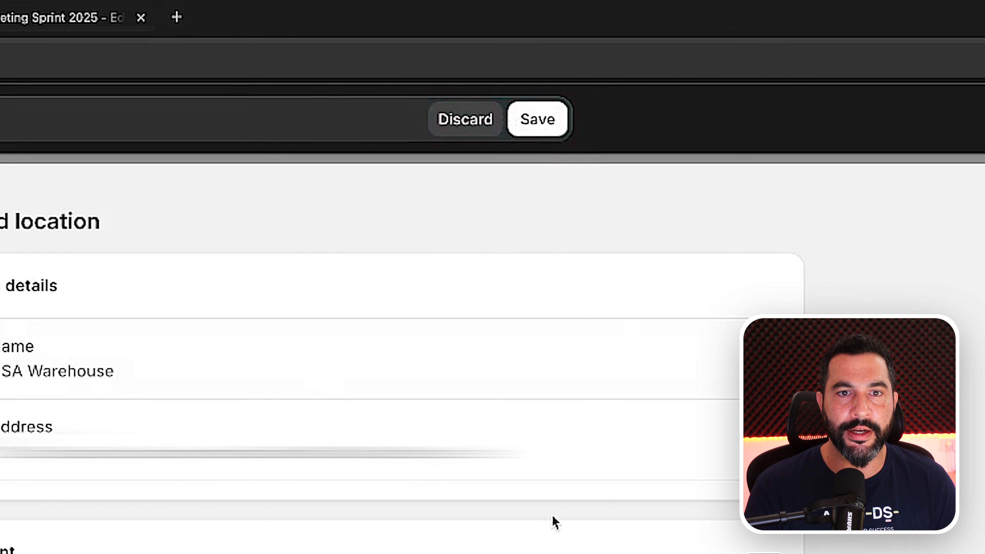
{"action": "left_click", "coordinate": [703, 18]}
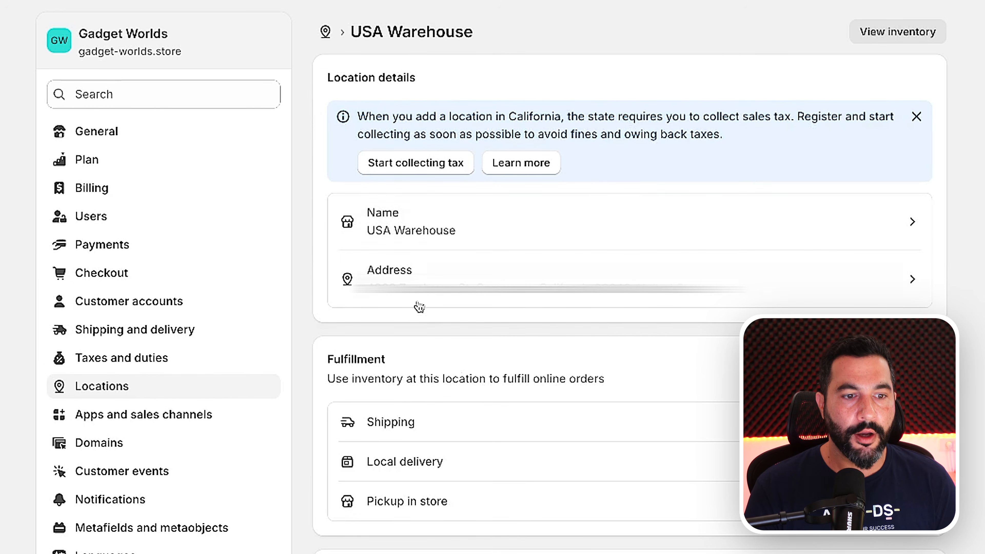
Step: In the shipping and delivery settings, examine the fulfillment locations offered for a new custom shipping profile, and return to the shipping overview
{"action": "scroll", "coordinate": [527, 535], "scroll_direction": "down", "scroll_amount": 5}
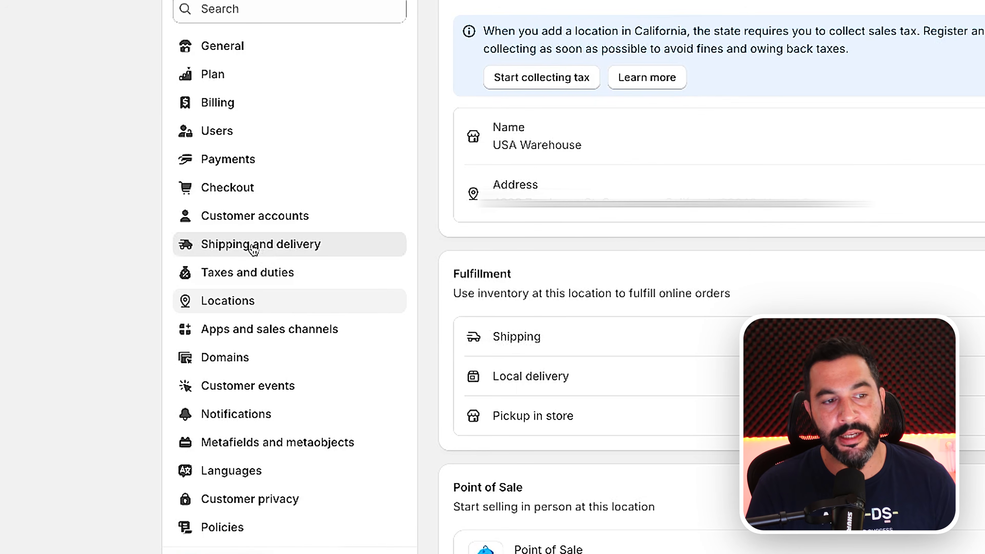
{"action": "left_click", "coordinate": [254, 248]}
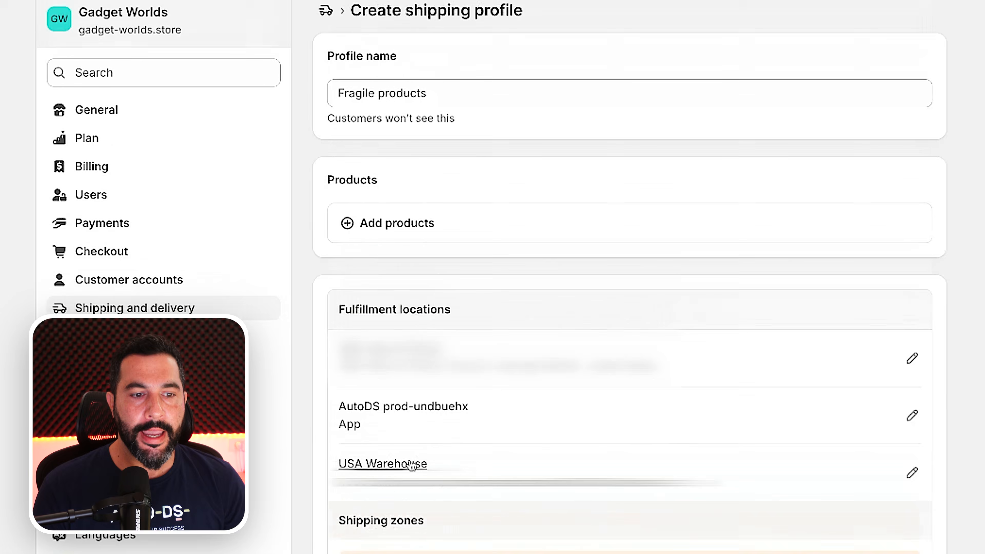
{"action": "scroll", "coordinate": [396, 271], "scroll_direction": "down", "scroll_amount": 5}
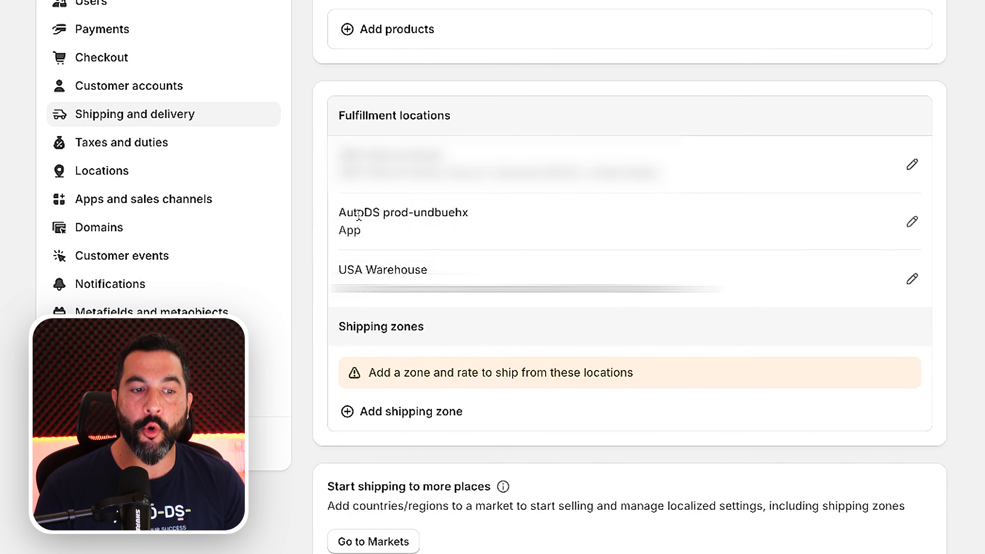
{"action": "left_click_drag", "start_coordinate": [339, 213], "coordinate": [380, 214]}
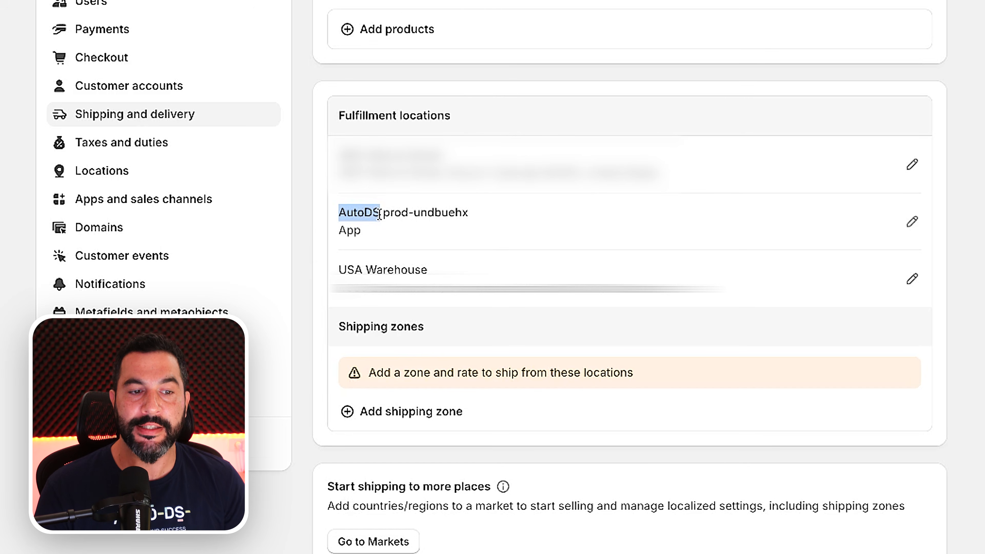
{"action": "left_click", "coordinate": [368, 214]}
{"action": "double_click", "coordinate": [360, 214]}
{"action": "left_click", "coordinate": [359, 214]}
{"action": "left_click_drag", "start_coordinate": [360, 213], "coordinate": [375, 212]}
{"action": "key", "text": "super+bracketleft"}
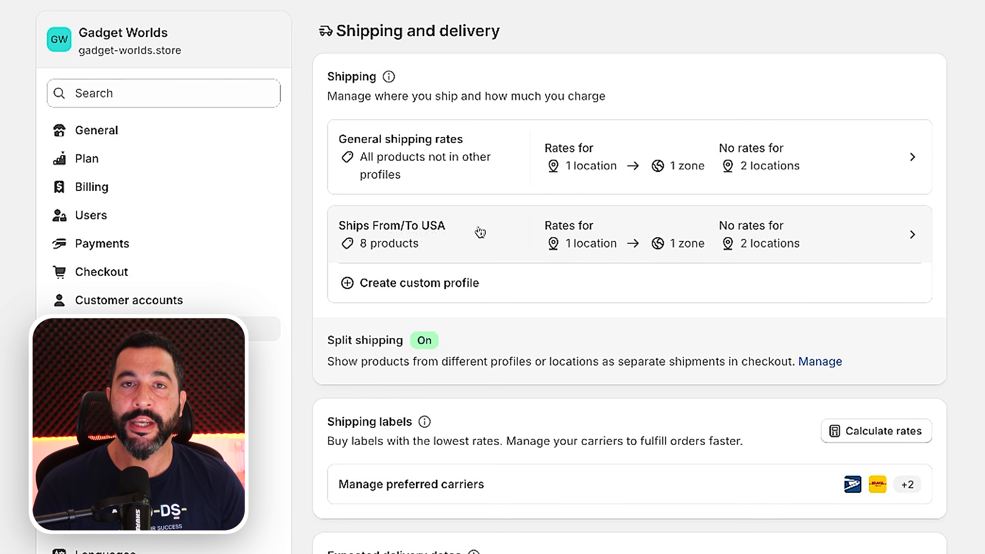
Step: Open the Ships From/To USA shipping profile and examine its fulfillment location and shipping zone
{"action": "left_click", "coordinate": [438, 230]}
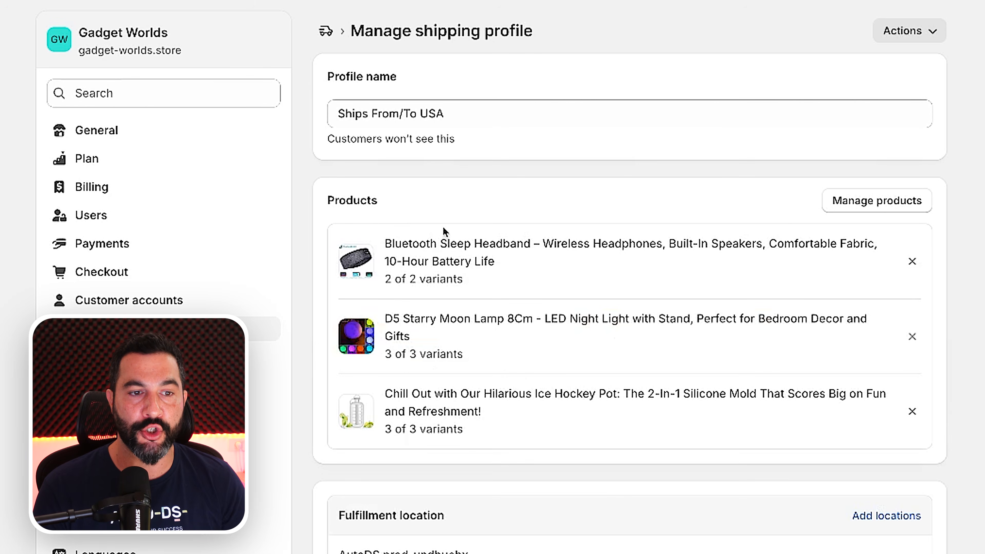
{"action": "scroll", "coordinate": [516, 369], "scroll_direction": "down", "scroll_amount": 5}
{"action": "scroll", "coordinate": [516, 371], "scroll_direction": "down", "scroll_amount": 4}
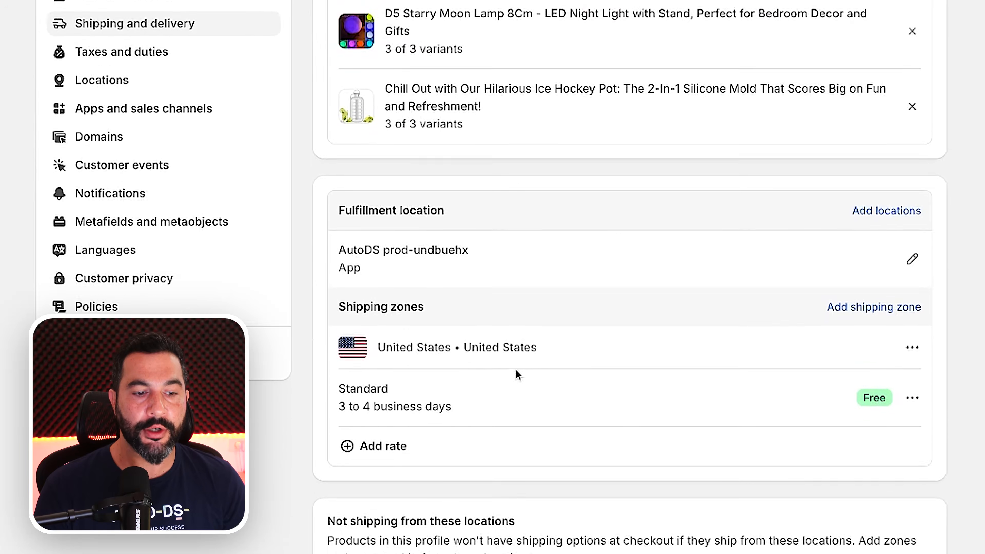
{"action": "scroll", "coordinate": [543, 357], "scroll_direction": "up", "scroll_amount": 1}
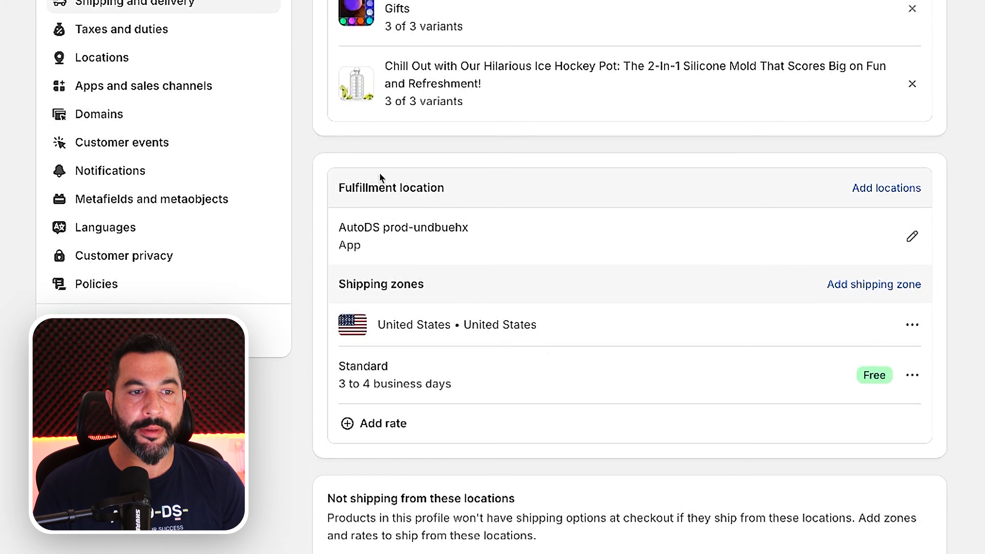
{"action": "scroll", "coordinate": [382, 179], "scroll_direction": "down", "scroll_amount": 1}
{"action": "left_click_drag", "start_coordinate": [339, 194], "coordinate": [460, 193]}
{"action": "left_click", "coordinate": [367, 195]}
{"action": "double_click", "coordinate": [354, 198]}
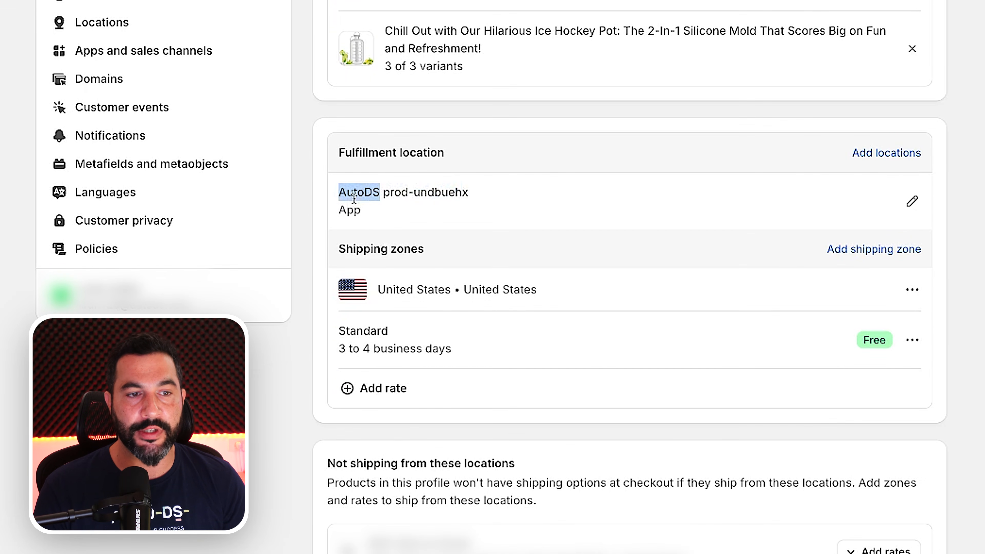
{"action": "left_click", "coordinate": [389, 197]}
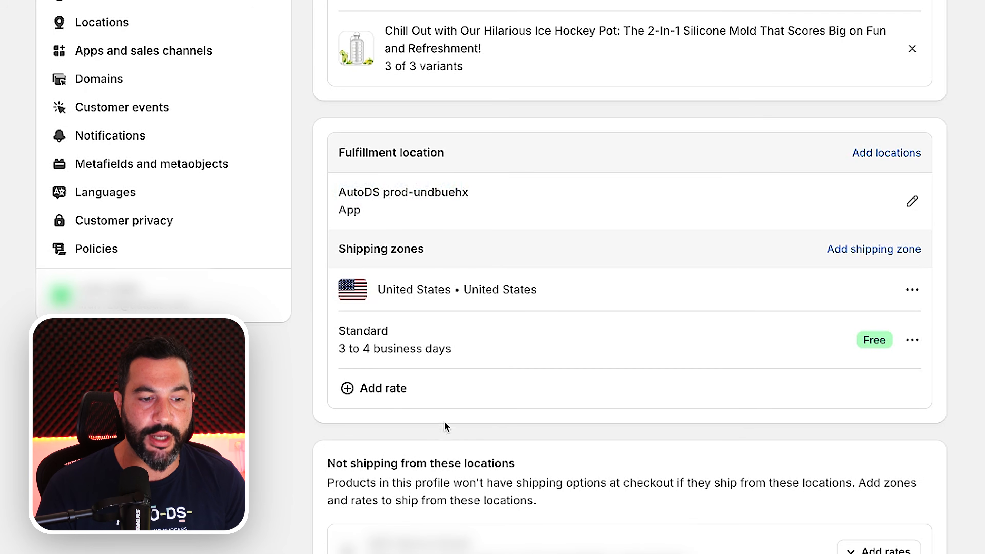
Step: Add USA Warehouse to the profile using the same rates as the AutoDS location, and save the profile
{"action": "scroll", "coordinate": [416, 308], "scroll_direction": "down", "scroll_amount": 8}
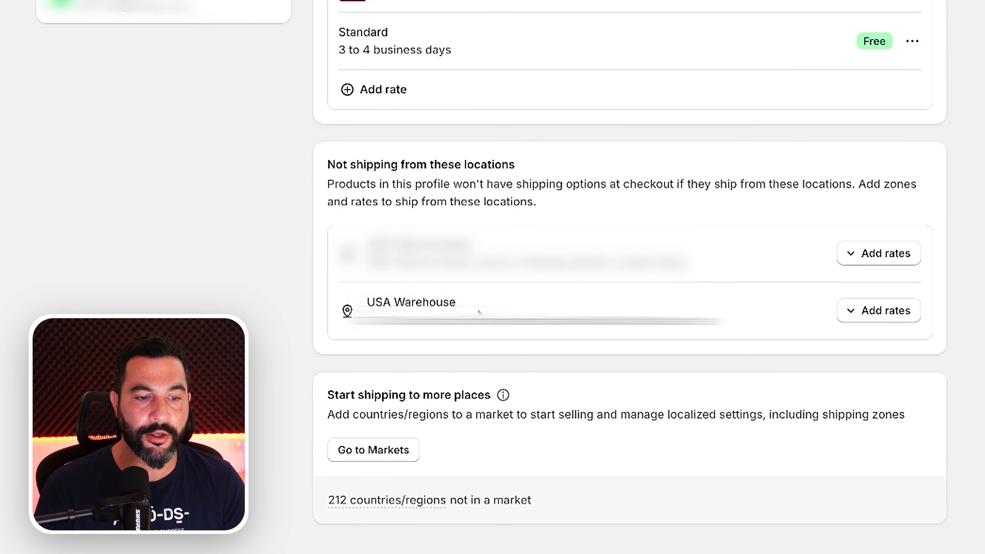
{"action": "left_click_drag", "start_coordinate": [328, 163], "coordinate": [518, 167]}
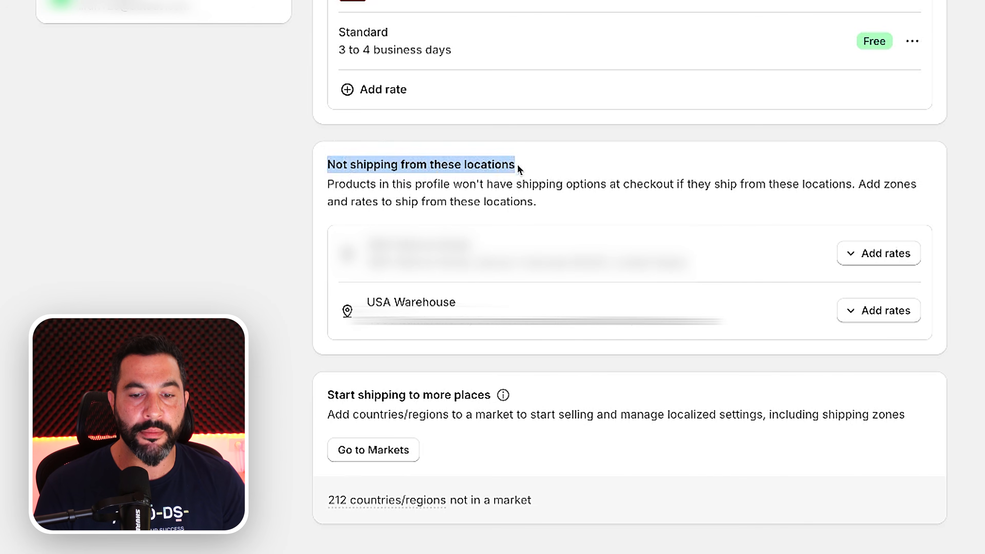
{"action": "left_click", "coordinate": [519, 167]}
{"action": "left_click", "coordinate": [879, 310]}
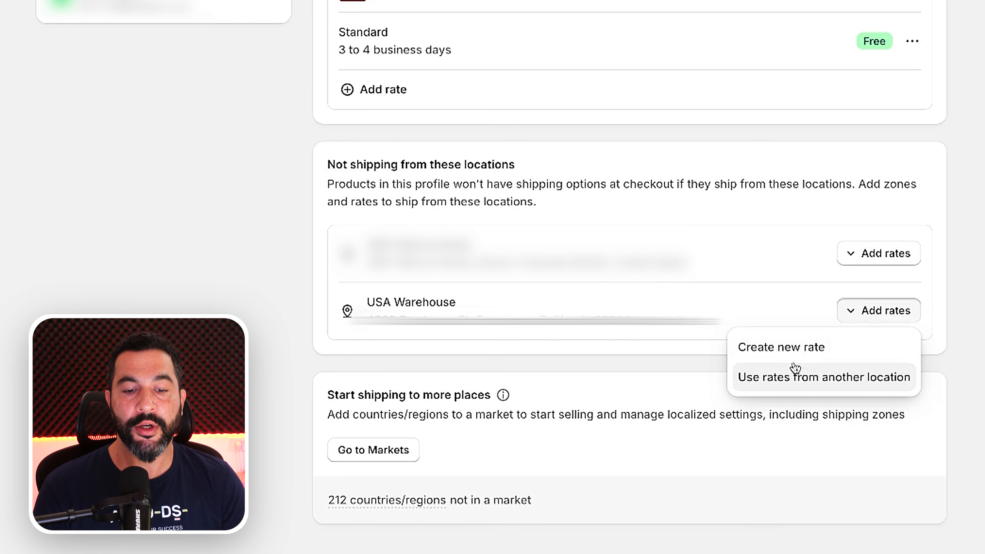
{"action": "left_click", "coordinate": [806, 379]}
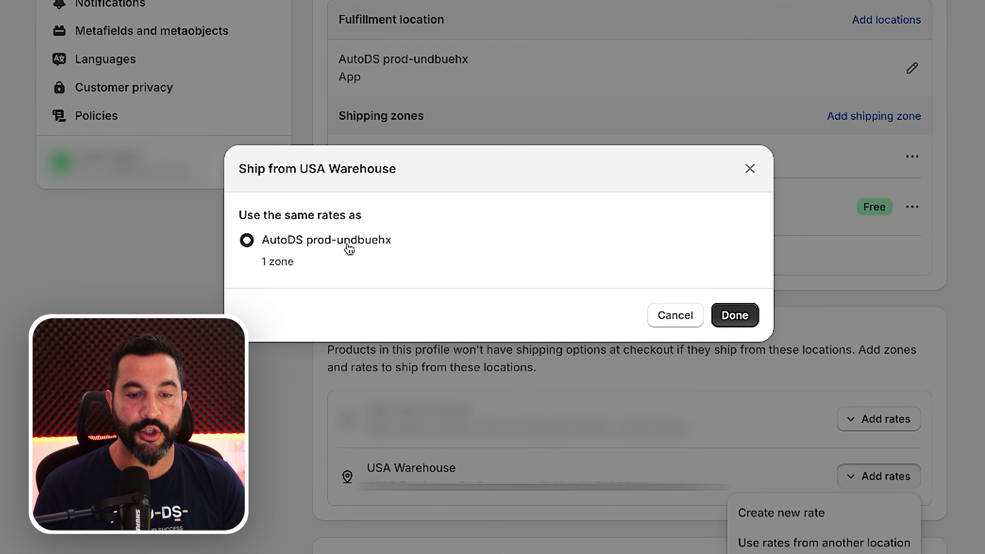
{"action": "left_click", "coordinate": [736, 318]}
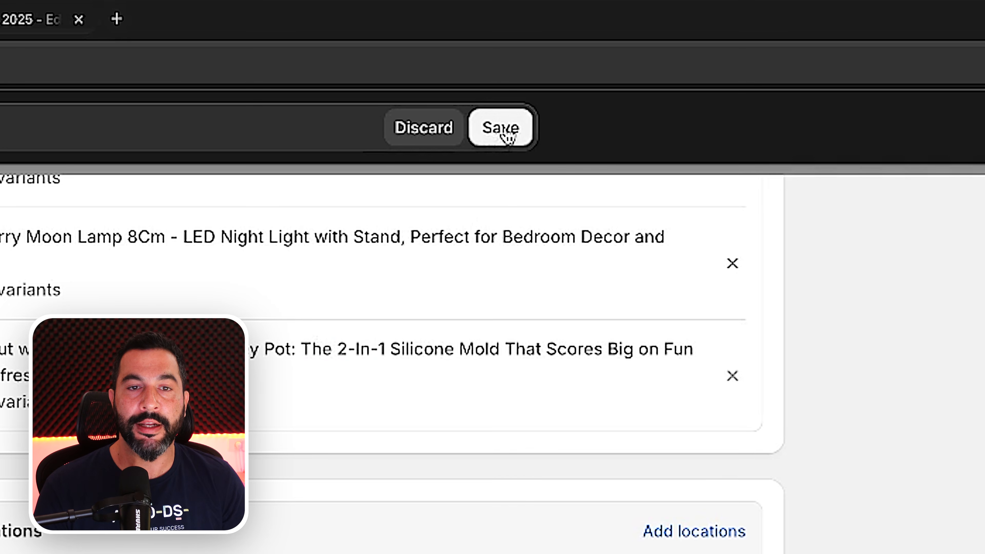
{"action": "left_click", "coordinate": [506, 136]}
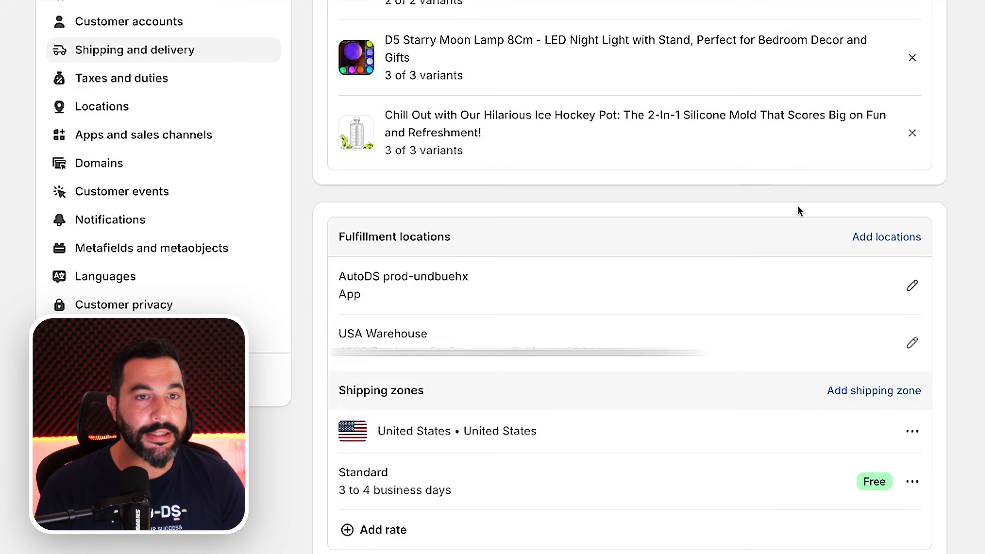
Step: Review the profile's products, fulfillment locations and United States shipping zone
{"action": "scroll", "coordinate": [798, 211], "scroll_direction": "up", "scroll_amount": 6}
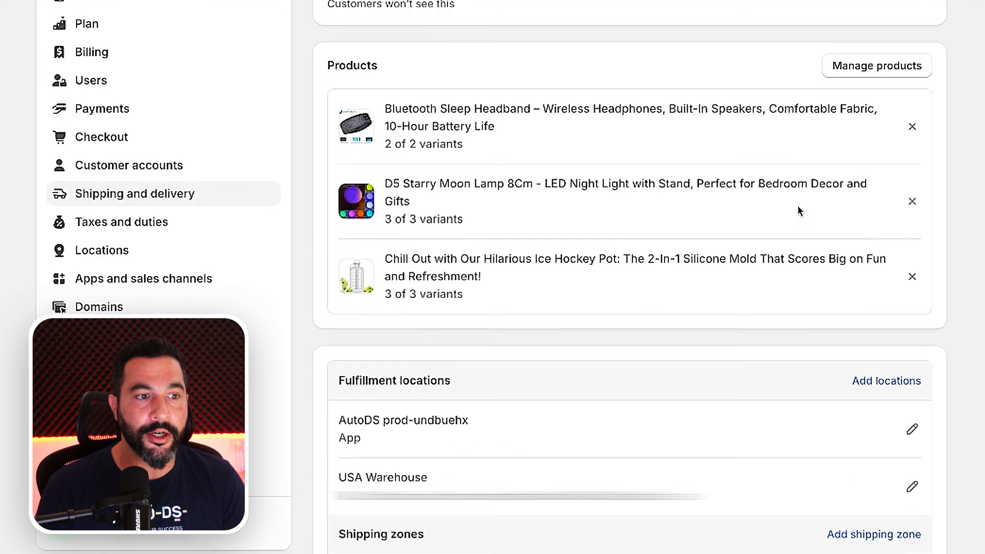
{"action": "scroll", "coordinate": [500, 228], "scroll_direction": "down", "scroll_amount": 2}
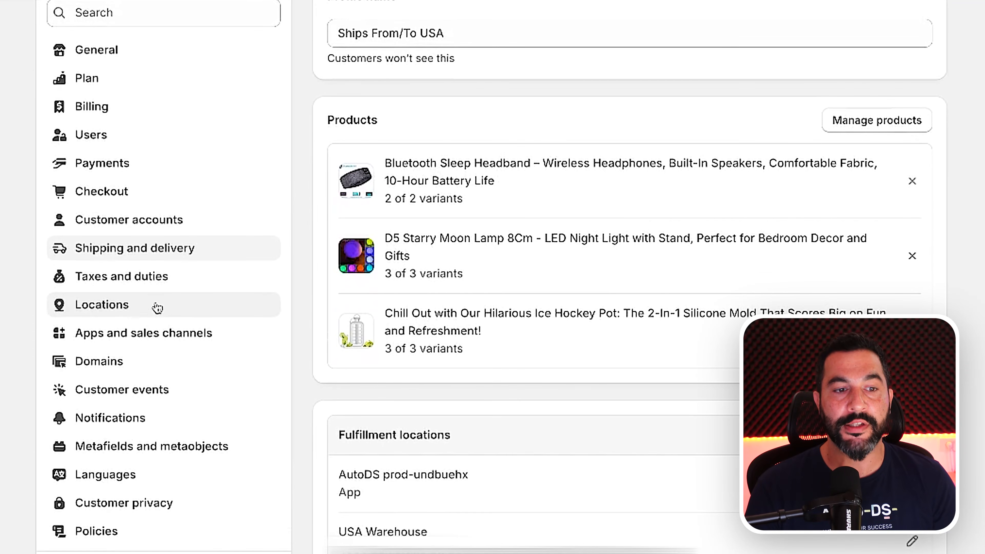
{"action": "scroll", "coordinate": [380, 249], "scroll_direction": "down", "scroll_amount": 7}
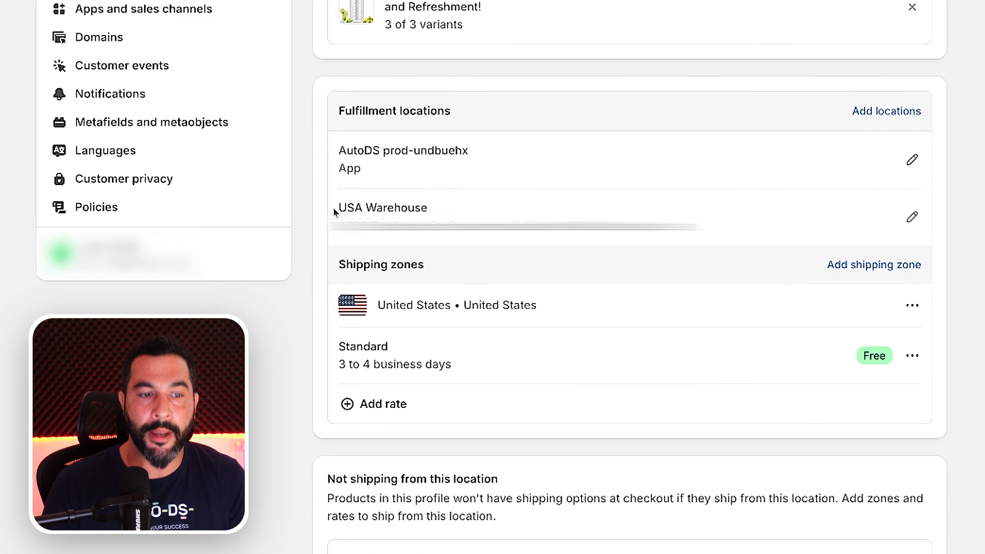
{"action": "left_click_drag", "start_coordinate": [346, 208], "coordinate": [656, 218]}
{"action": "left_click_drag", "start_coordinate": [543, 307], "coordinate": [407, 307]}
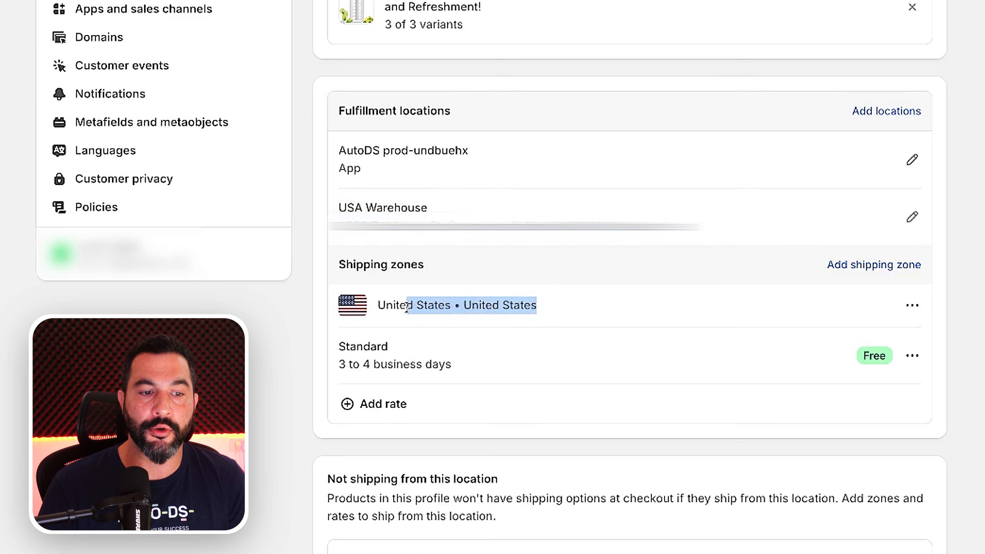
Step: Remove all products from the Ships From/To USA shipping profile, save it, and return to the shipping overview
{"action": "left_click", "coordinate": [969, 109]}
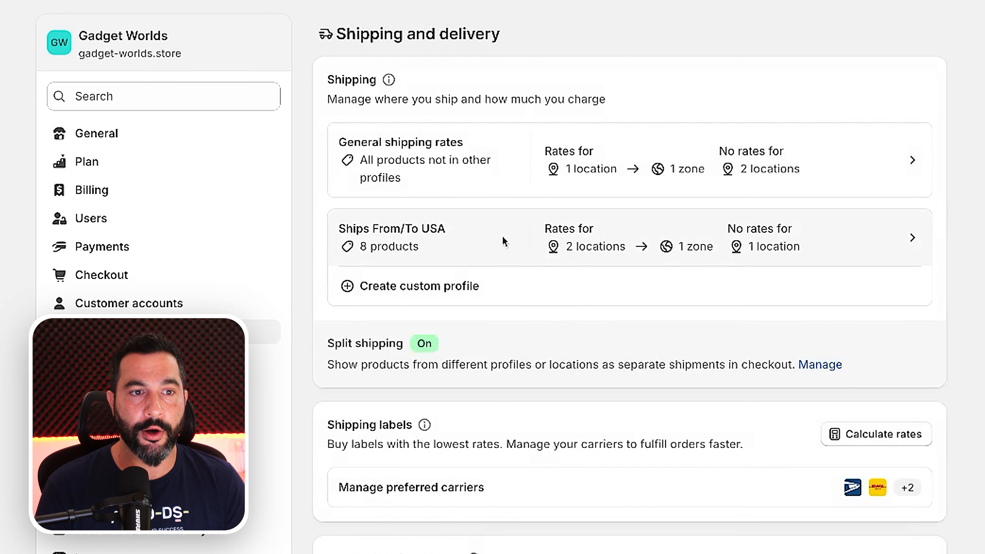
{"action": "left_click", "coordinate": [503, 241]}
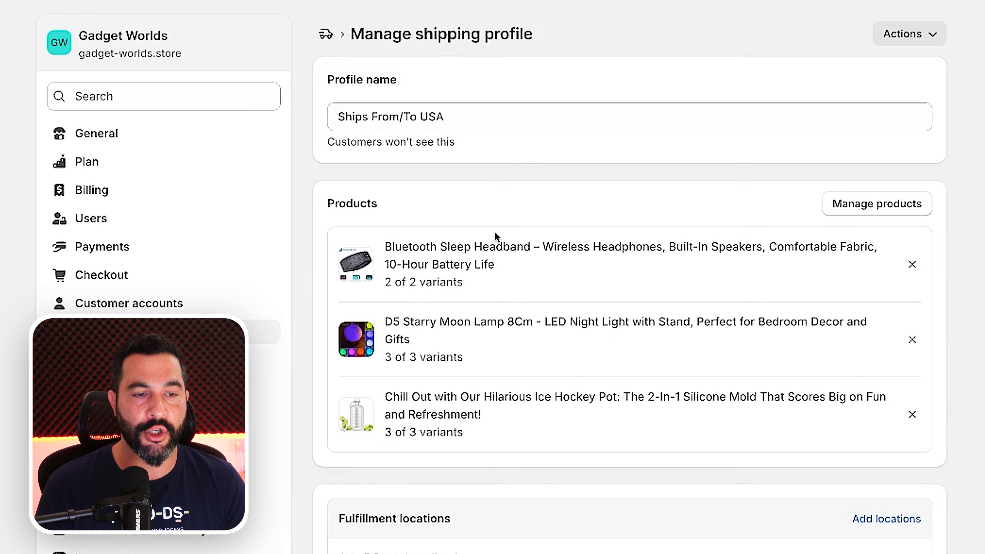
{"action": "left_click", "coordinate": [861, 206]}
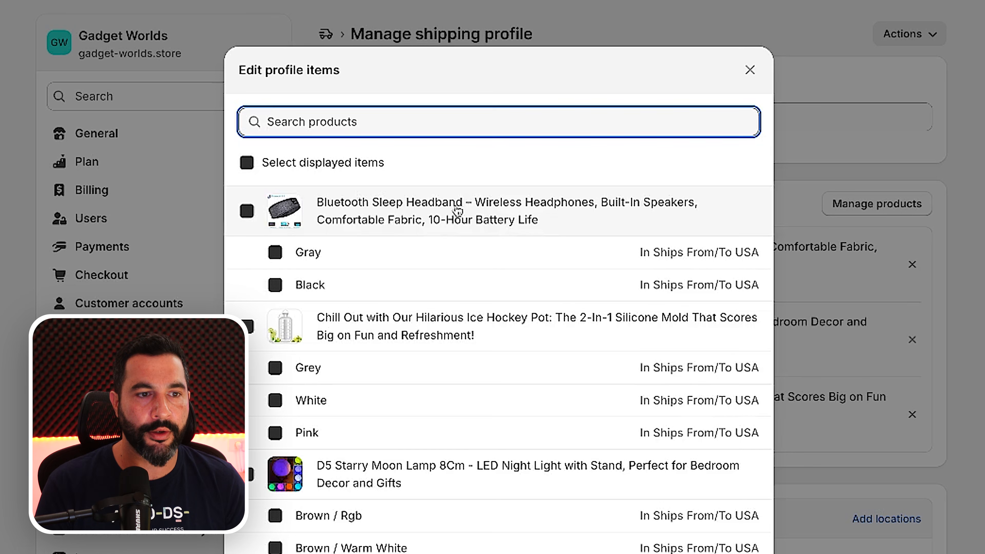
{"action": "left_click", "coordinate": [247, 163]}
{"action": "scroll", "coordinate": [504, 388], "scroll_direction": "down", "scroll_amount": 15}
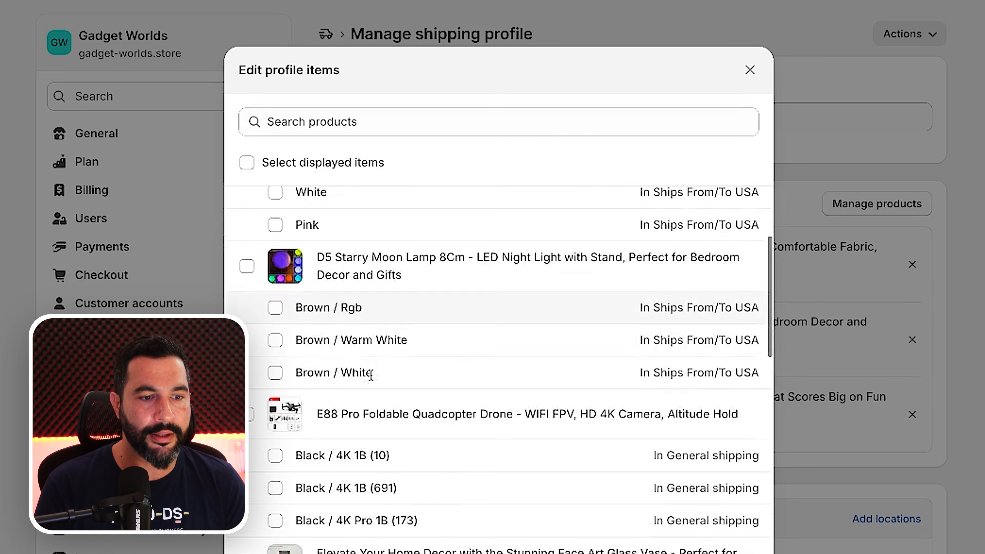
{"action": "scroll", "coordinate": [558, 486], "scroll_direction": "down", "scroll_amount": 5}
{"action": "left_click", "coordinate": [734, 416]}
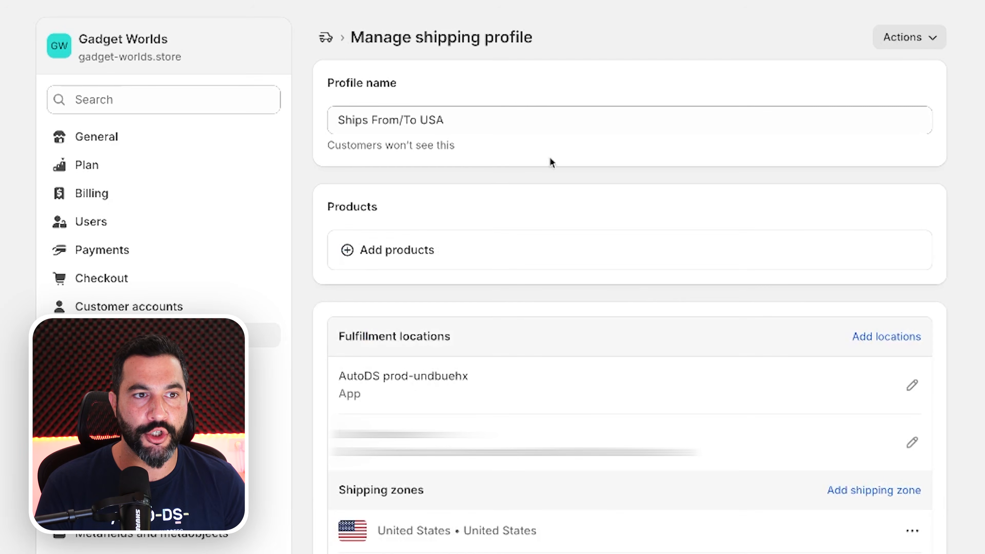
{"action": "left_click", "coordinate": [543, 139]}
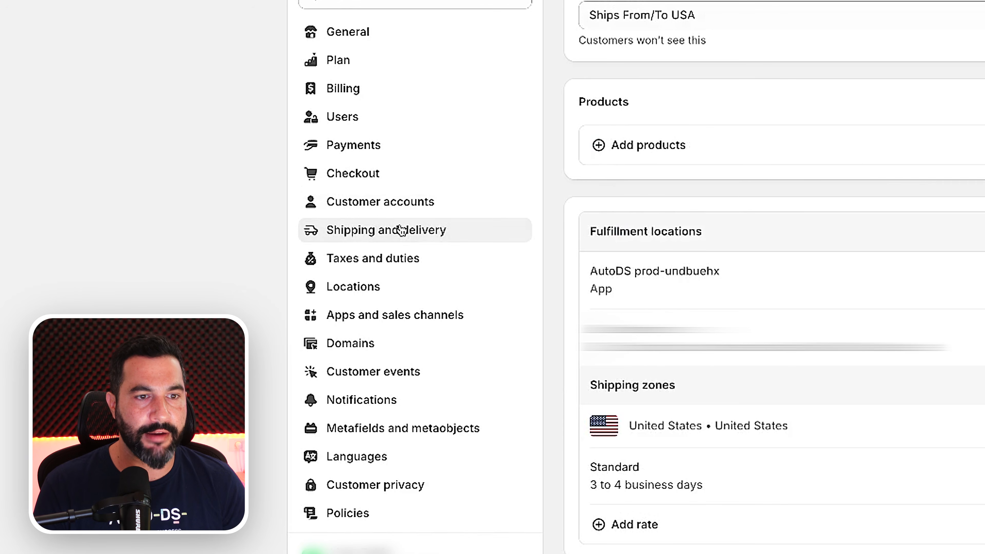
{"action": "left_click", "coordinate": [411, 230]}
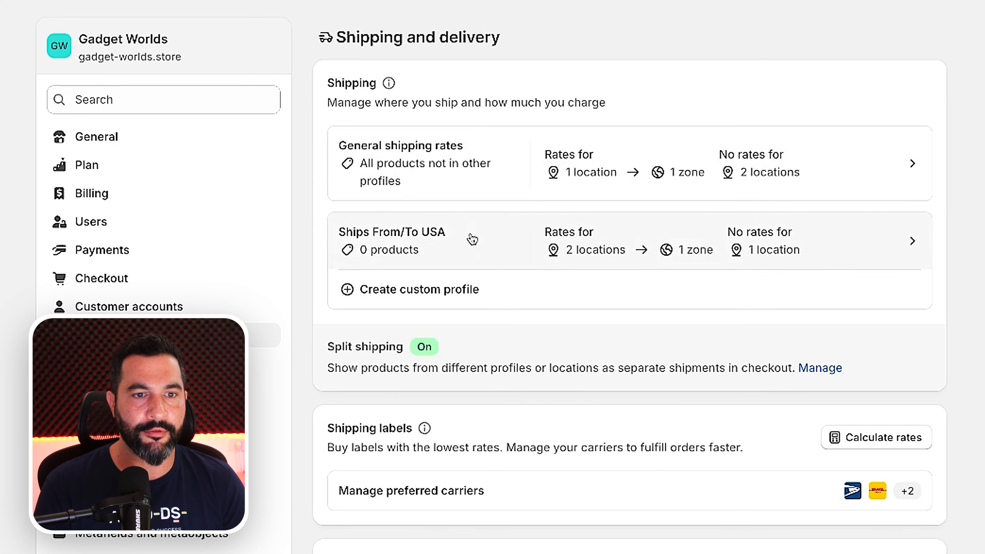
Step: Open the general shipping rates profile, examine its product list and fulfillment location, and return to the shipping overview
{"action": "left_click", "coordinate": [420, 155]}
{"action": "scroll", "coordinate": [479, 281], "scroll_direction": "down", "scroll_amount": 5}
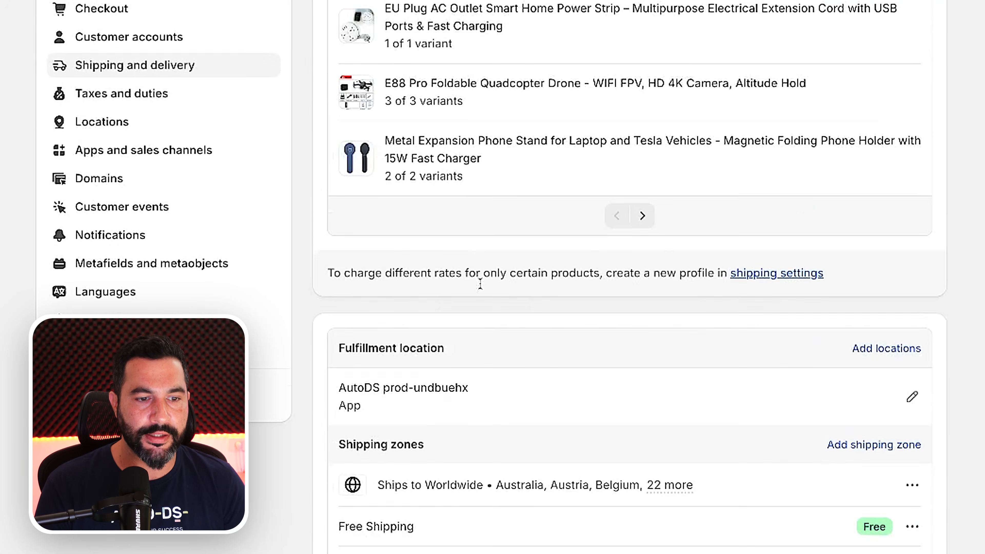
{"action": "scroll", "coordinate": [482, 288], "scroll_direction": "up", "scroll_amount": 5}
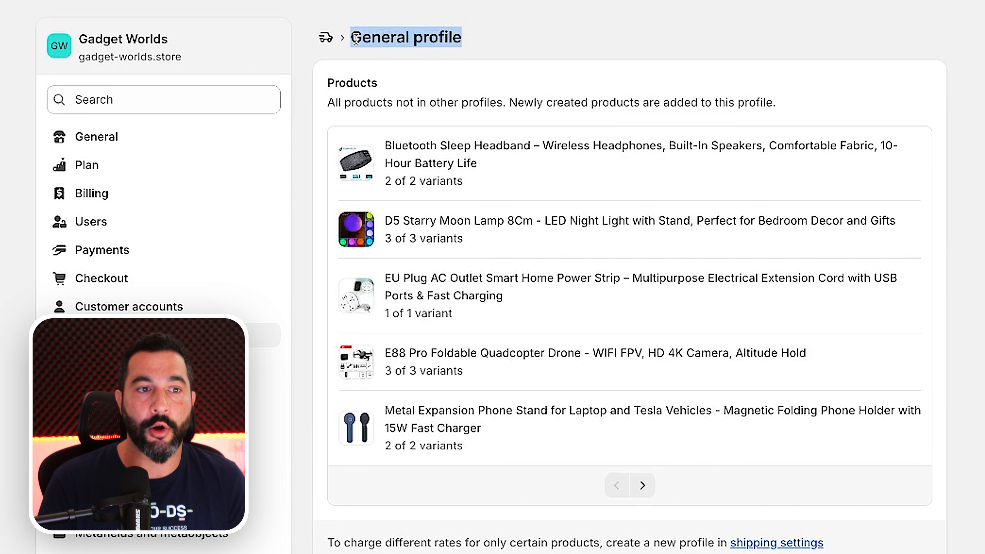
{"action": "left_click", "coordinate": [421, 39]}
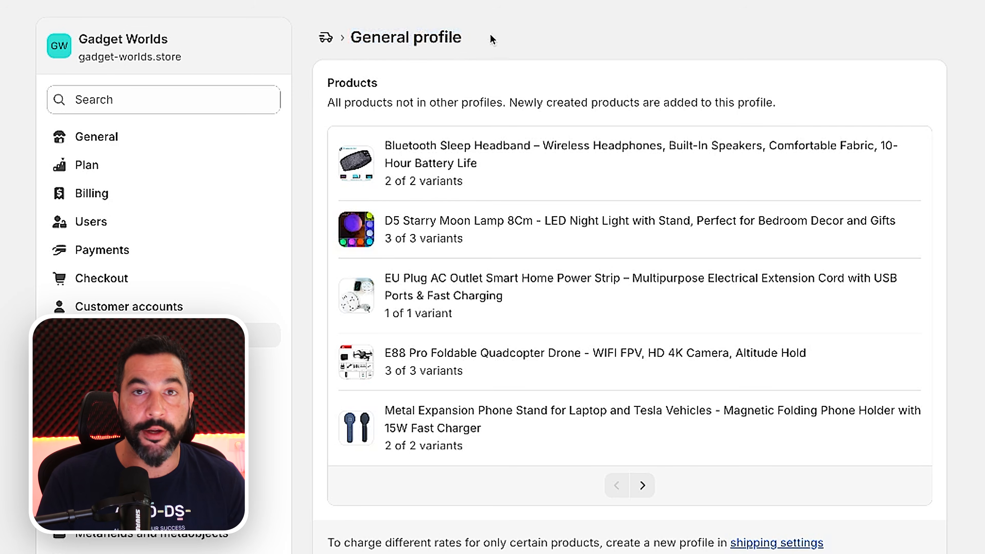
{"action": "left_click", "coordinate": [327, 38]}
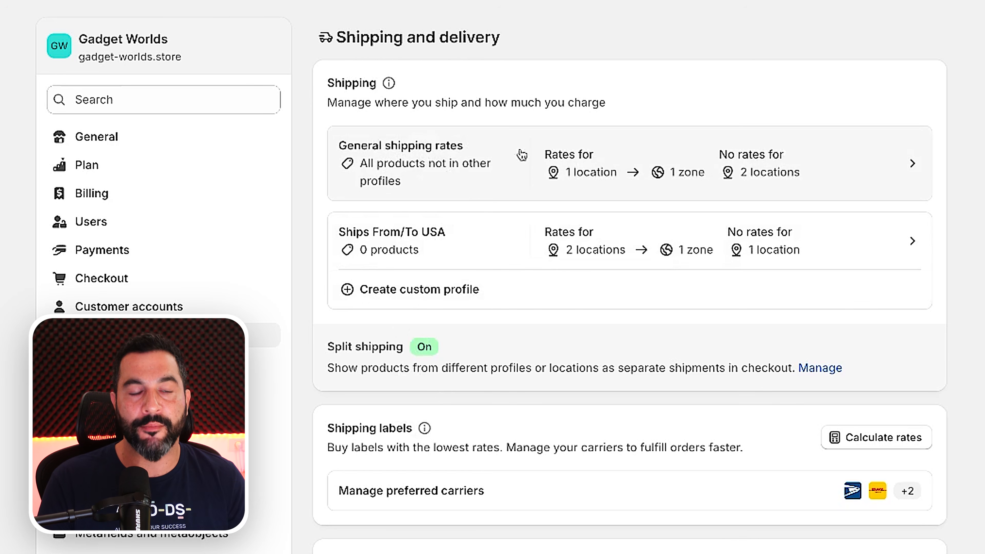
Step: Reopen the general shipping rates profile and examine the Ships to Worldwide zone under the AutoDS fulfillment location
{"action": "left_click", "coordinate": [503, 150]}
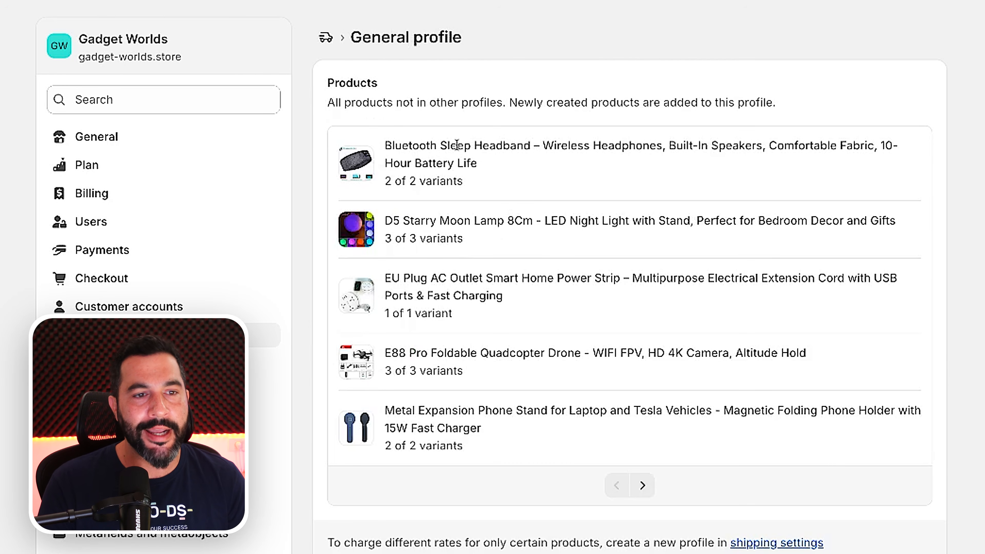
{"action": "scroll", "coordinate": [417, 182], "scroll_direction": "down", "scroll_amount": 4}
{"action": "scroll", "coordinate": [418, 182], "scroll_direction": "up", "scroll_amount": 4}
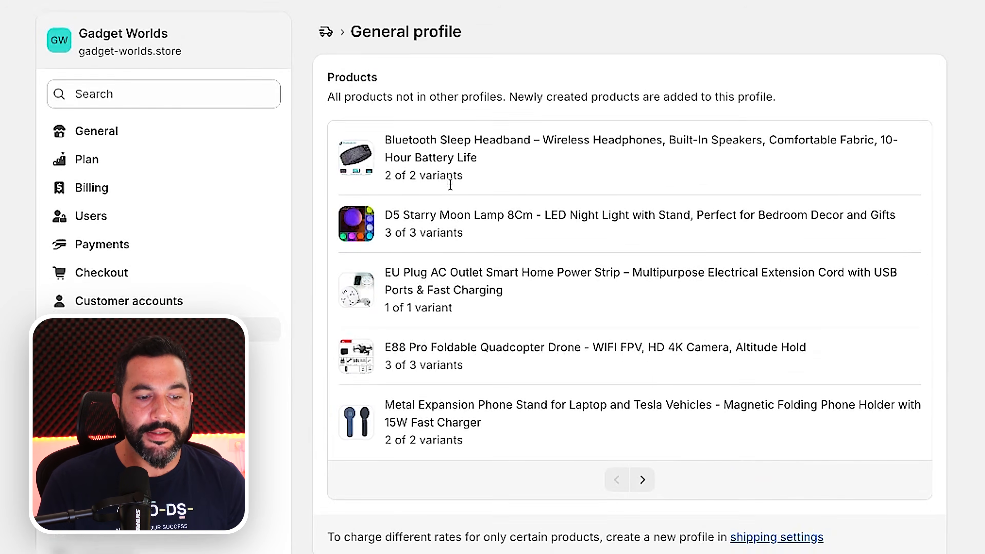
{"action": "scroll", "coordinate": [446, 190], "scroll_direction": "down", "scroll_amount": 10}
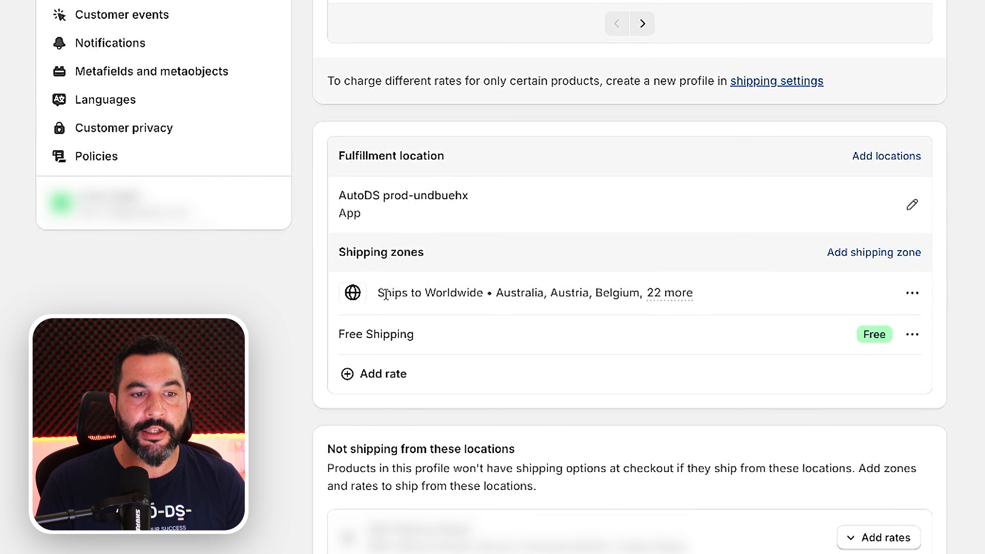
{"action": "left_click_drag", "start_coordinate": [386, 295], "coordinate": [624, 297]}
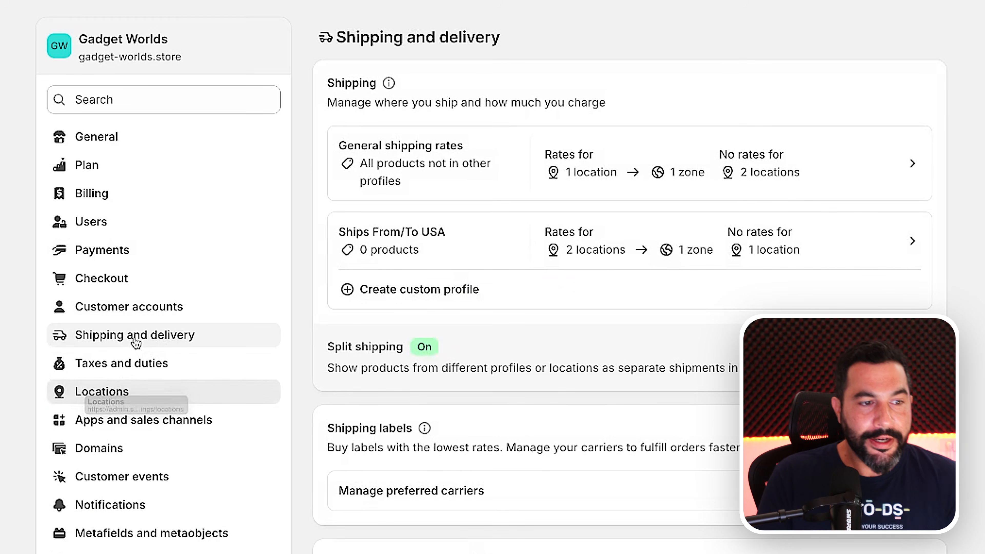
{"action": "left_click", "coordinate": [125, 390]}
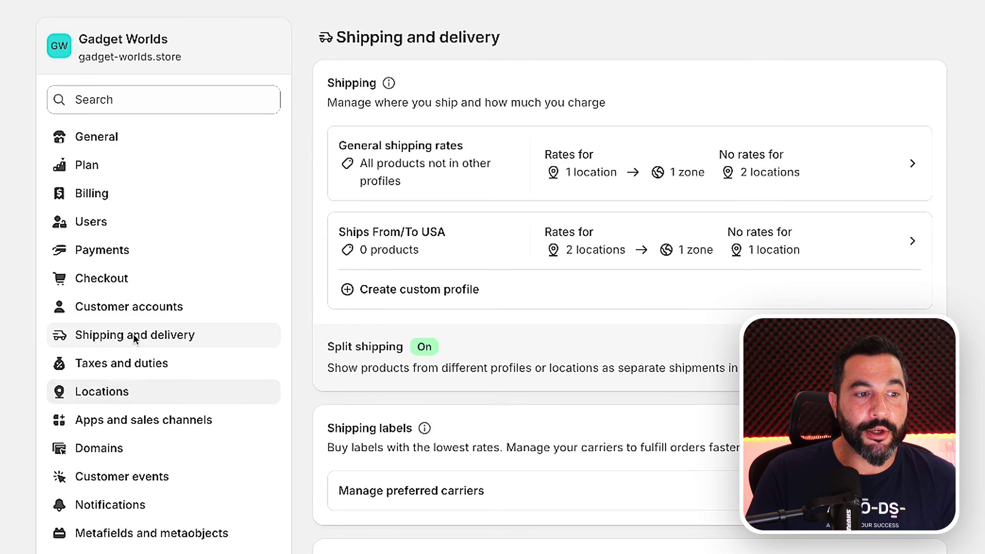
{"action": "left_click", "coordinate": [139, 334]}
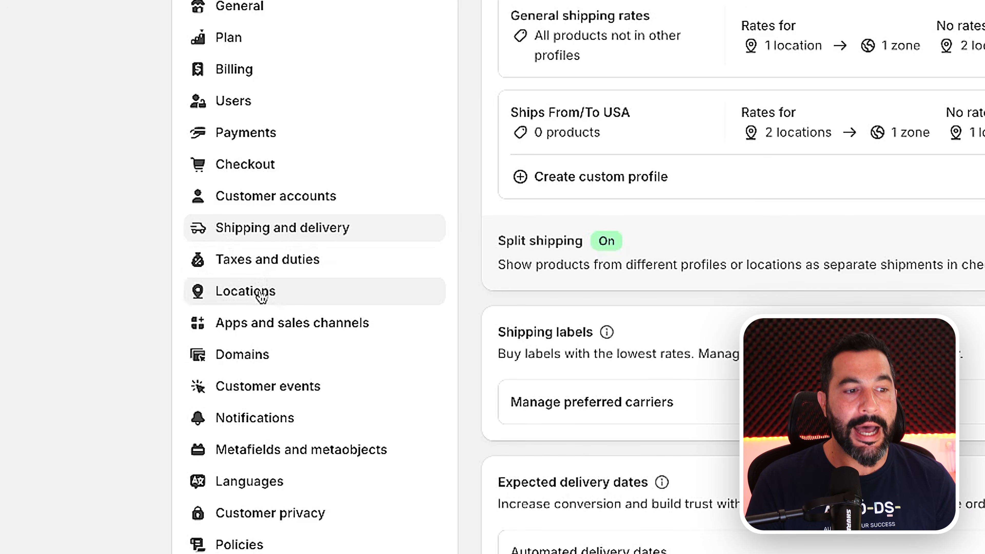
{"action": "left_click", "coordinate": [260, 296]}
Step: Switch to the cheat sheet document and read through its Locations and Shipping and delivery instructions up to Store policies
{"action": "left_click", "coordinate": [281, 233]}
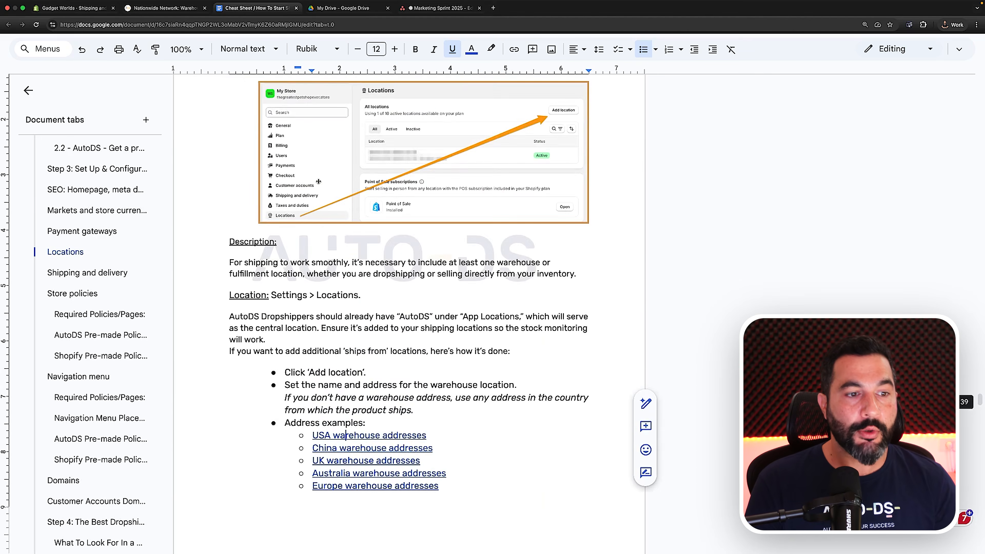
{"action": "scroll", "coordinate": [318, 181], "scroll_direction": "down", "scroll_amount": 8}
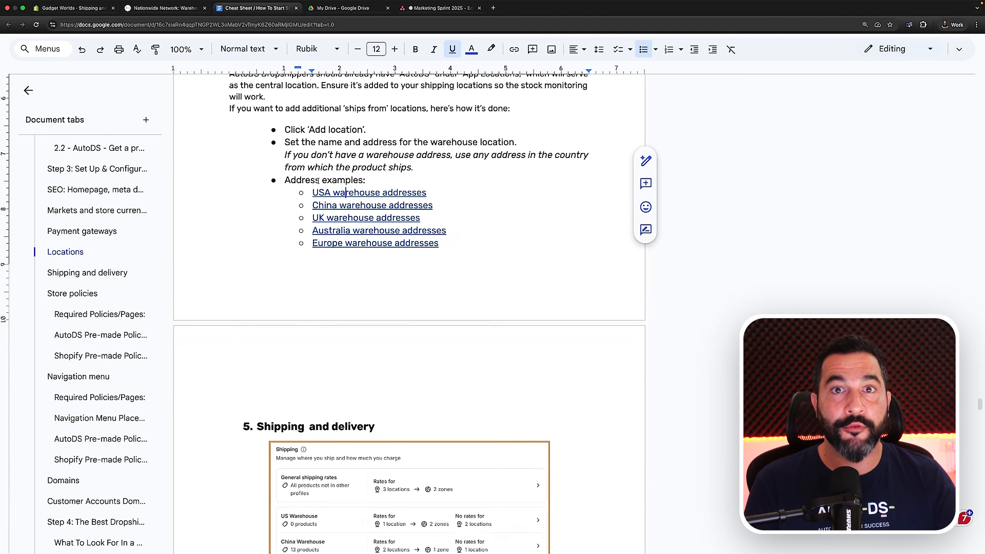
{"action": "scroll", "coordinate": [318, 181], "scroll_direction": "down", "scroll_amount": 10}
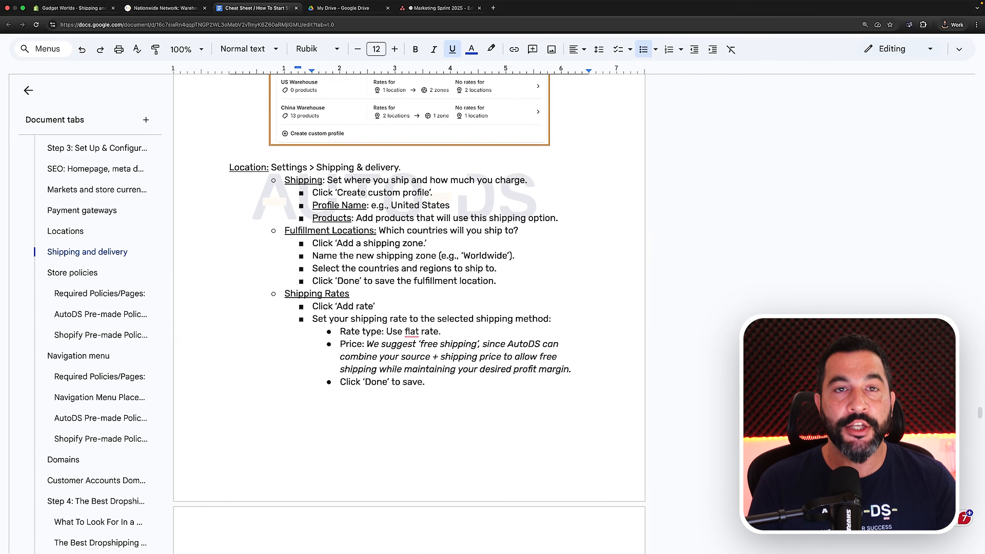
{"action": "scroll", "coordinate": [318, 181], "scroll_direction": "down", "scroll_amount": 1}
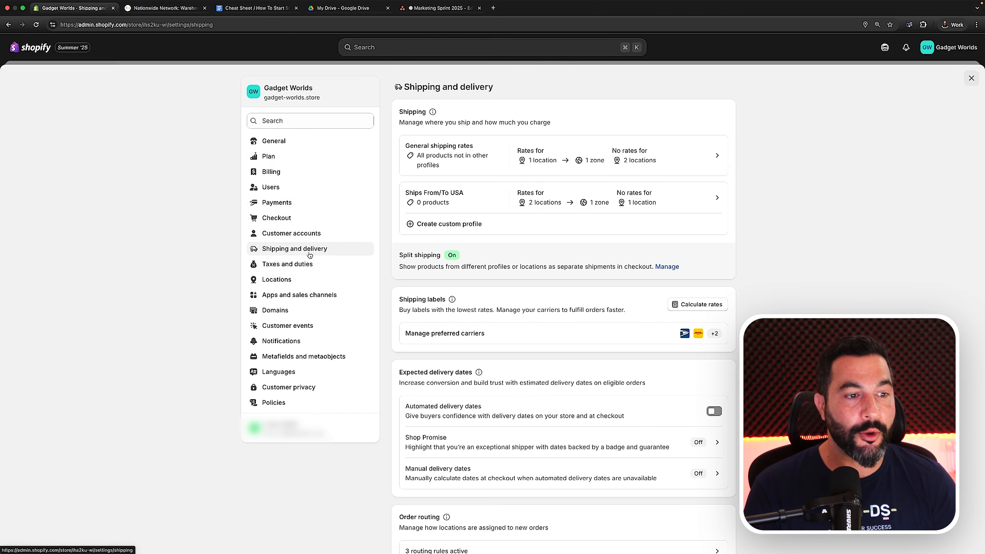
{"action": "left_click", "coordinate": [246, 10]}
{"action": "scroll", "coordinate": [350, 142], "scroll_direction": "down", "scroll_amount": 12}
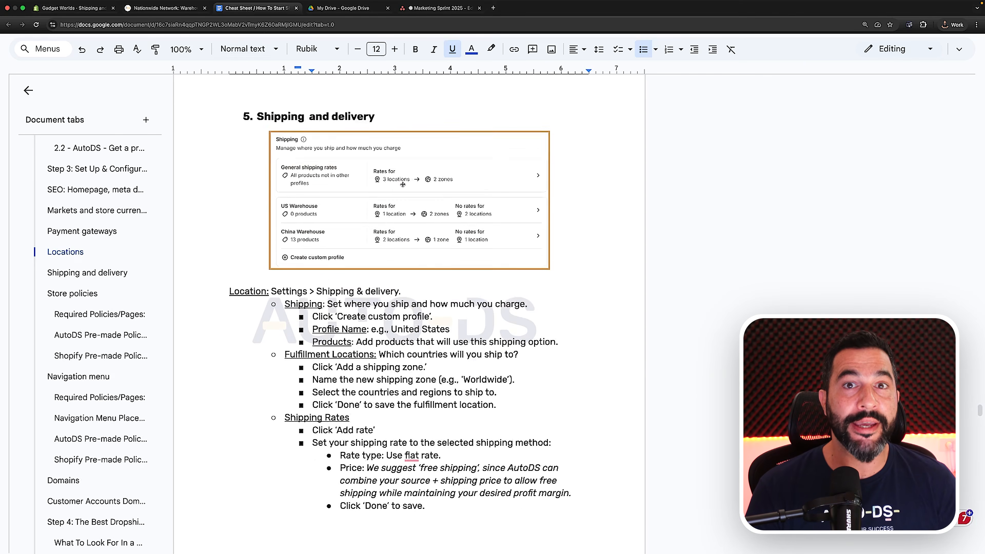
{"action": "scroll", "coordinate": [402, 184], "scroll_direction": "down", "scroll_amount": 6}
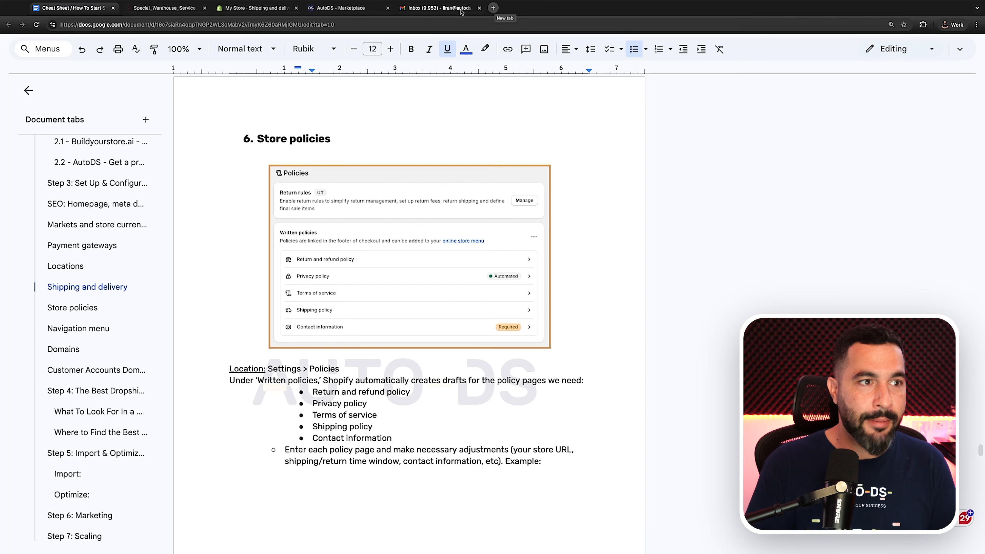
Step: Switch to the Shopify admin, open the store's domain settings, and examine the DNS and regional status of gadget-worlds.store
{"action": "left_click", "coordinate": [252, 8]}
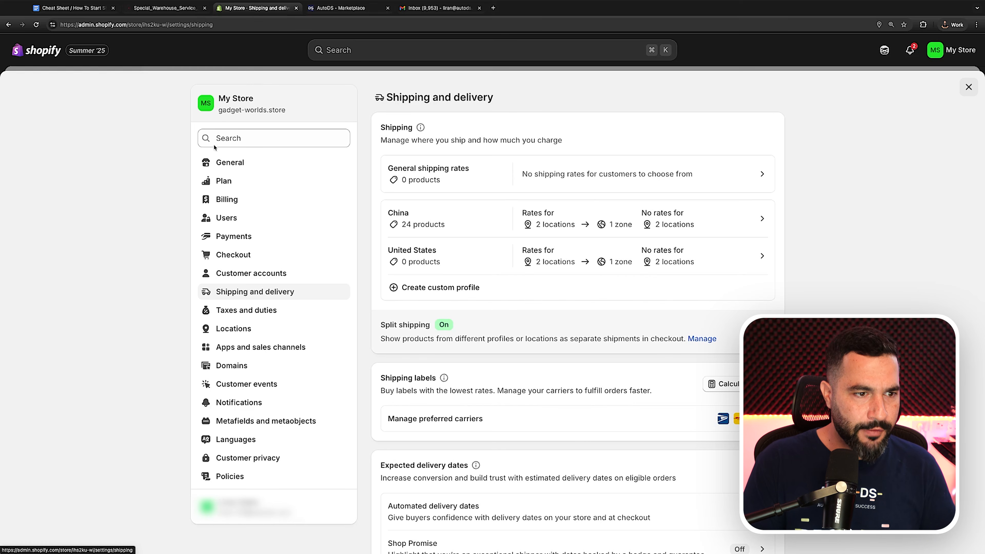
{"action": "left_click", "coordinate": [253, 55]}
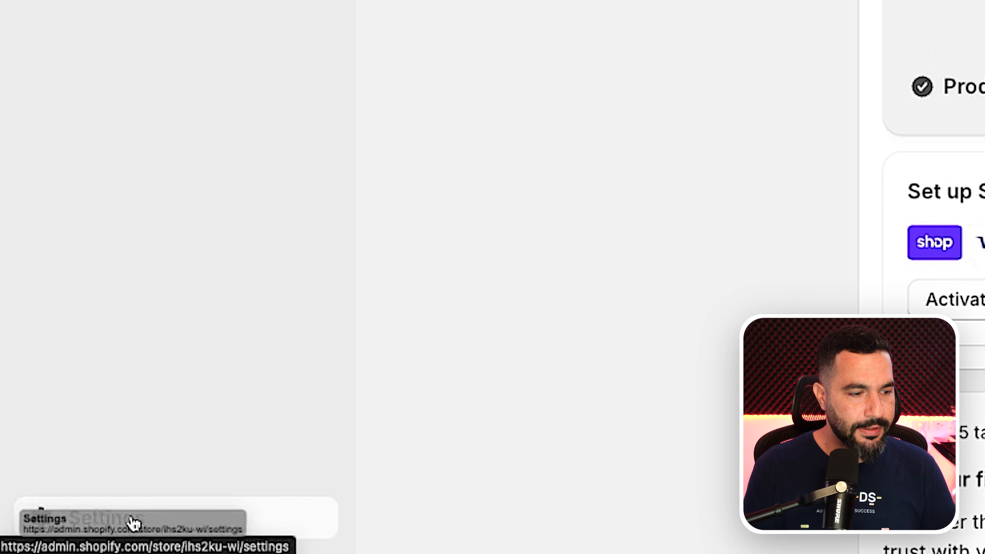
{"action": "left_click", "coordinate": [132, 522]}
{"action": "left_click", "coordinate": [242, 233]}
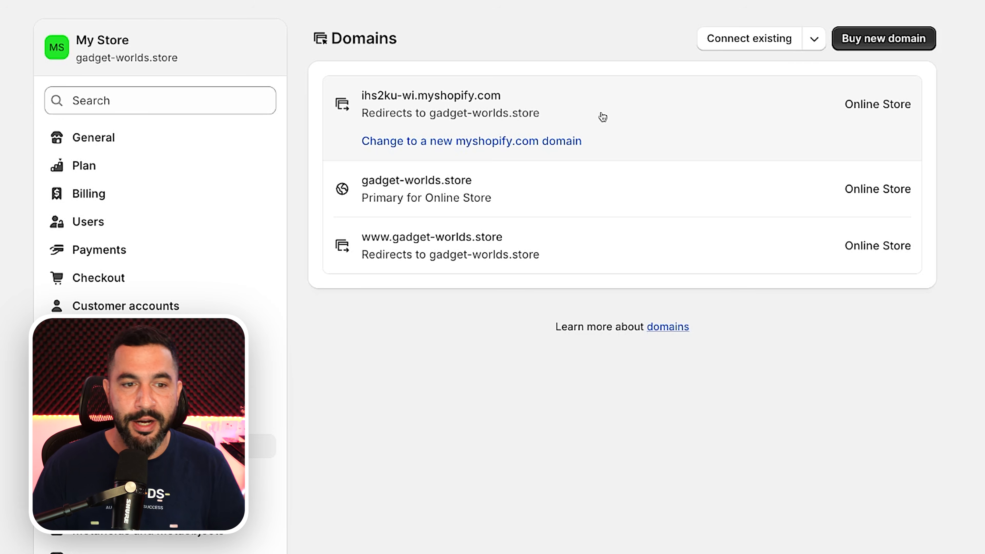
{"action": "left_click", "coordinate": [568, 196]}
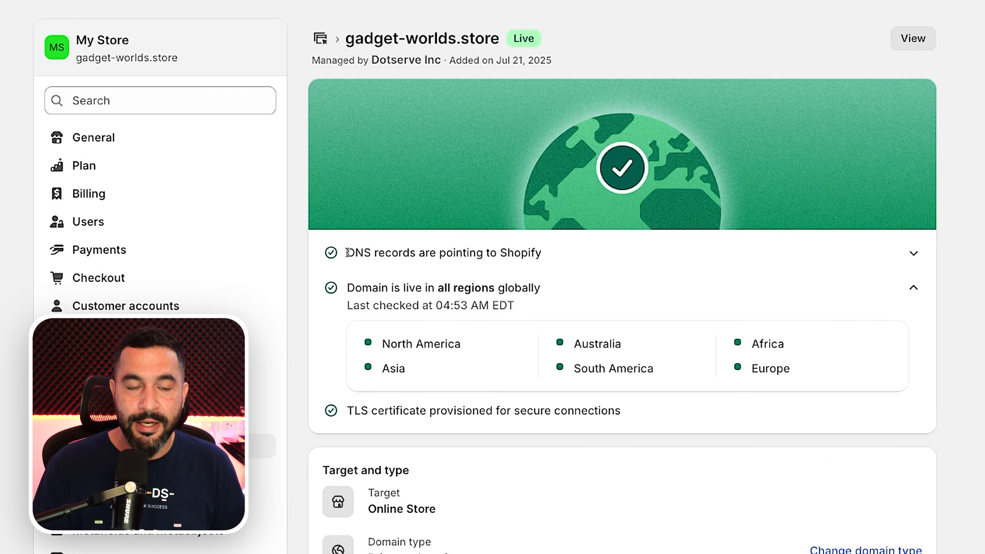
{"action": "left_click_drag", "start_coordinate": [353, 335], "coordinate": [834, 373]}
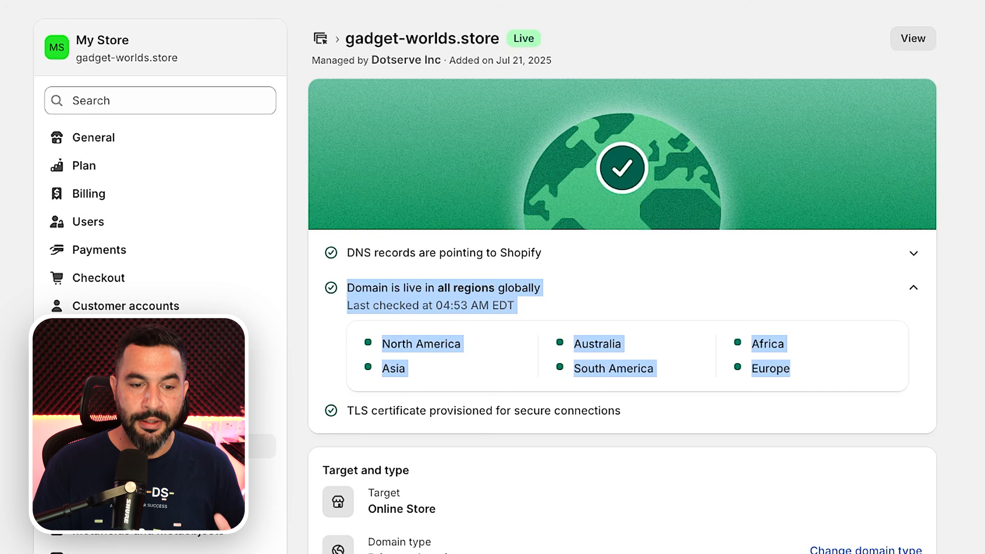
{"action": "left_click", "coordinate": [879, 290]}
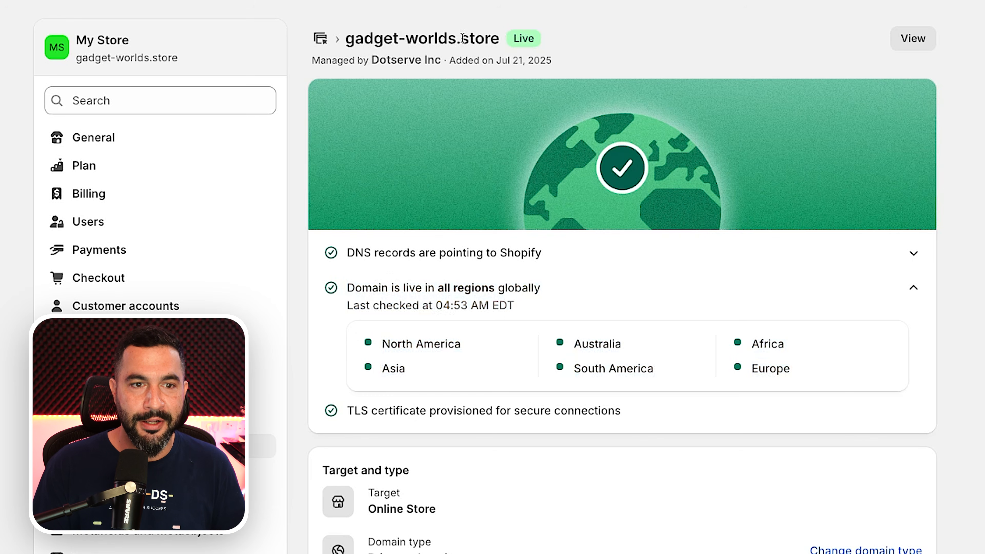
Step: Open the gadget-worlds.store storefront in a new browser tab, look over its homepage, and return to the cheat sheet document
{"action": "left_click_drag", "start_coordinate": [348, 40], "coordinate": [481, 40]}
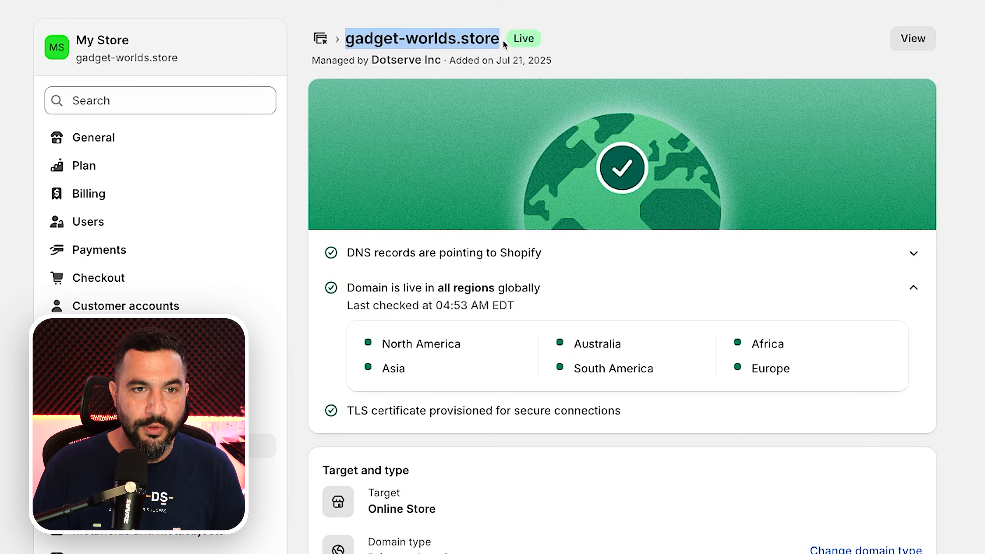
{"action": "type", "text": "gadget-worlds.store"}
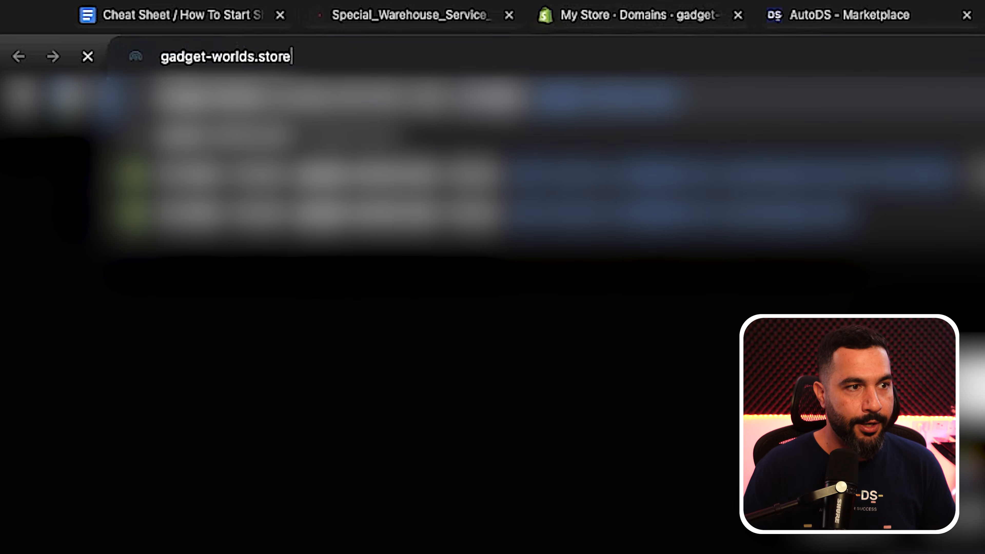
{"action": "key", "text": "Return"}
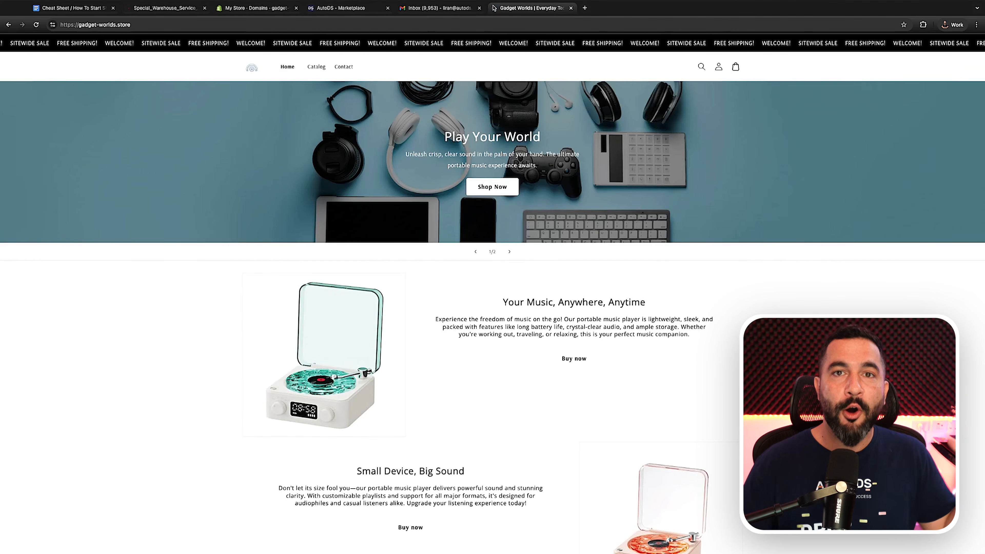
{"action": "scroll", "coordinate": [484, 147], "scroll_direction": "down", "scroll_amount": 5}
{"action": "scroll", "coordinate": [484, 146], "scroll_direction": "down", "scroll_amount": 15}
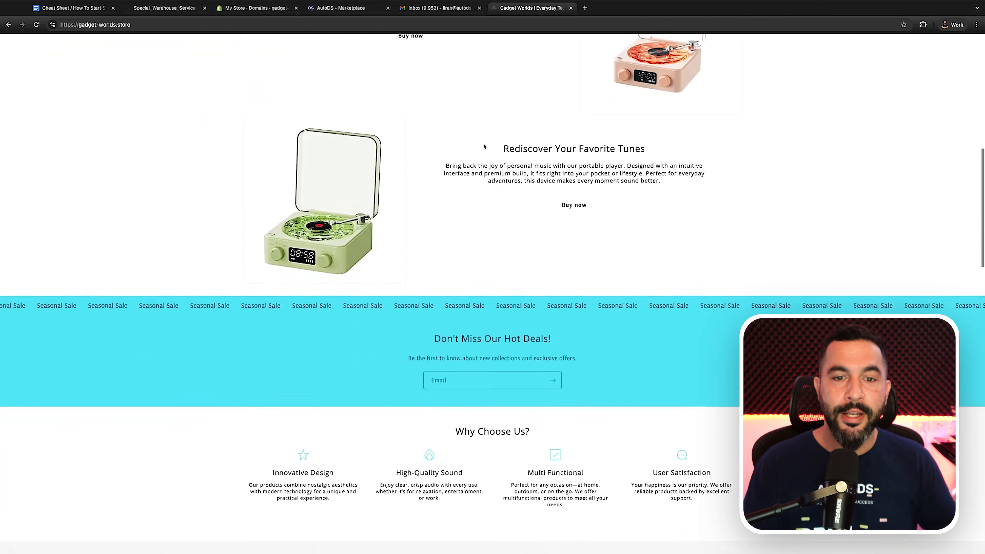
{"action": "scroll", "coordinate": [484, 146], "scroll_direction": "up", "scroll_amount": 20}
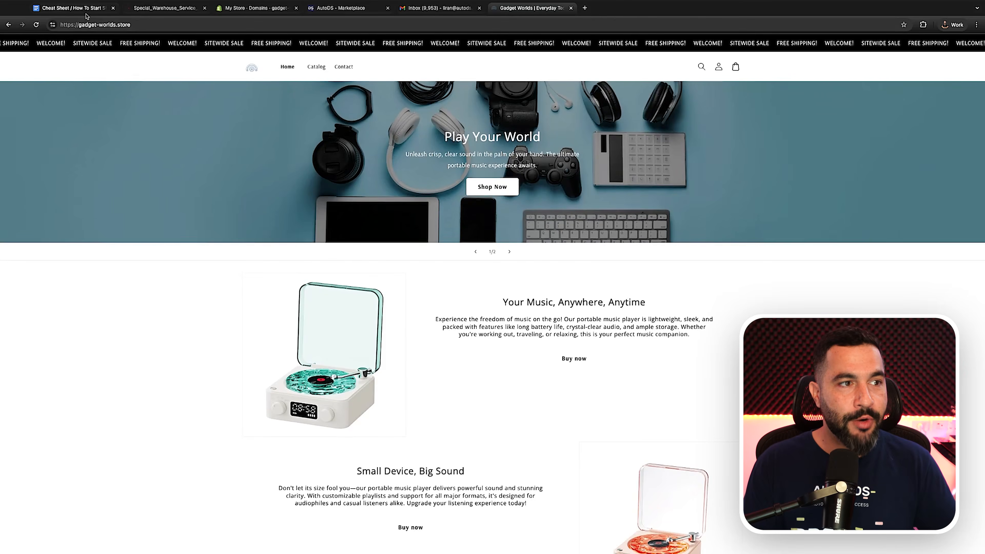
{"action": "left_click", "coordinate": [86, 11]}
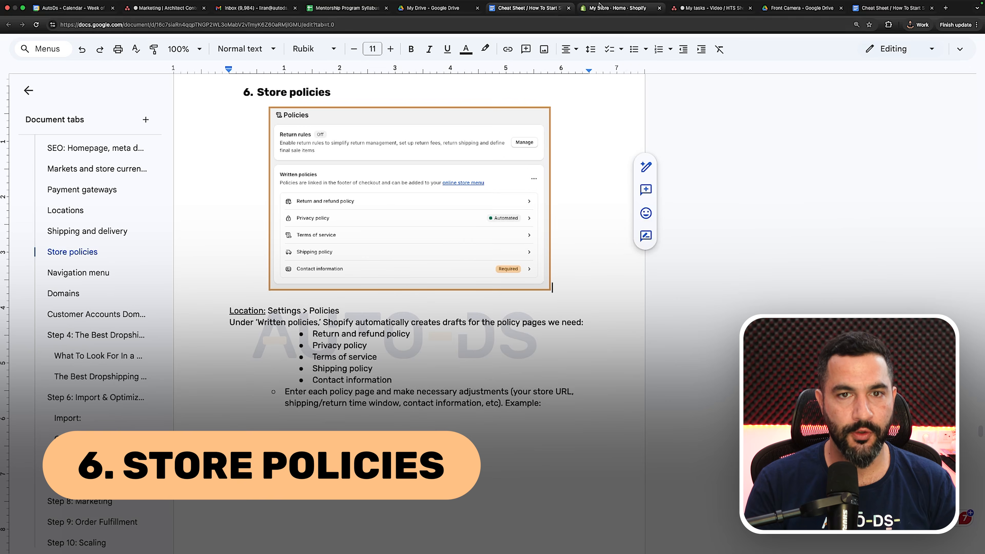
Step: Switch to the Shopify admin, open the store's policy settings, and insert the template into the return and refund policy
{"action": "left_click", "coordinate": [617, 8]}
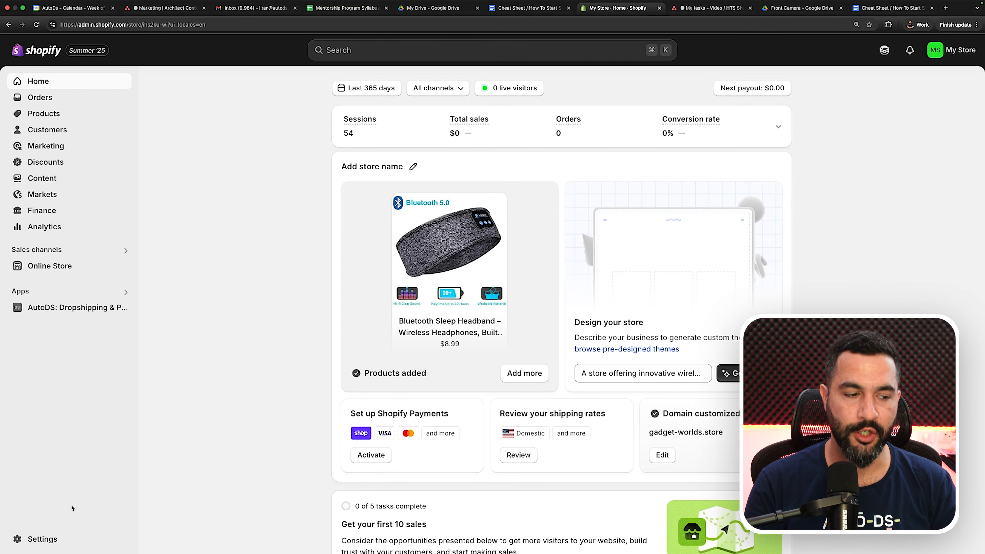
{"action": "left_click", "coordinate": [41, 538]}
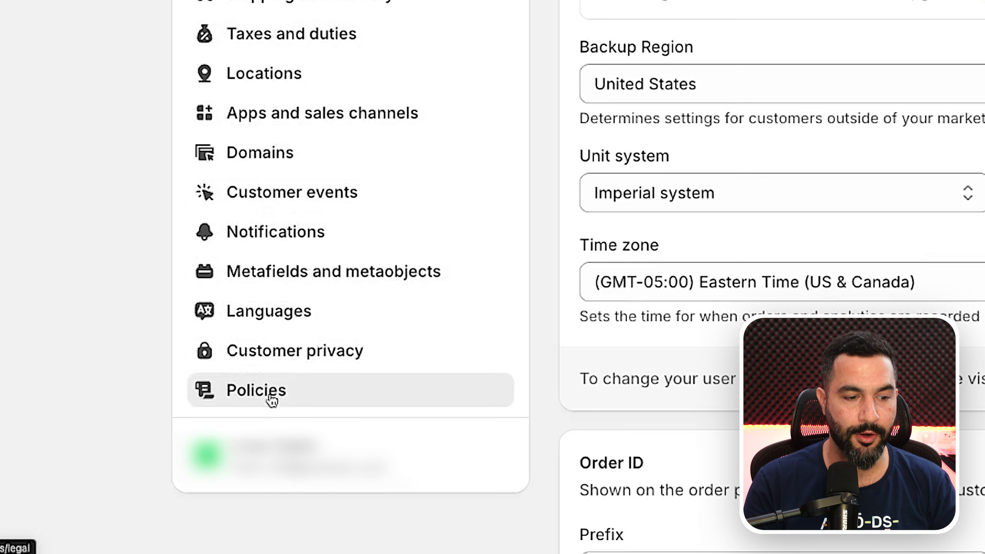
{"action": "left_click", "coordinate": [283, 404]}
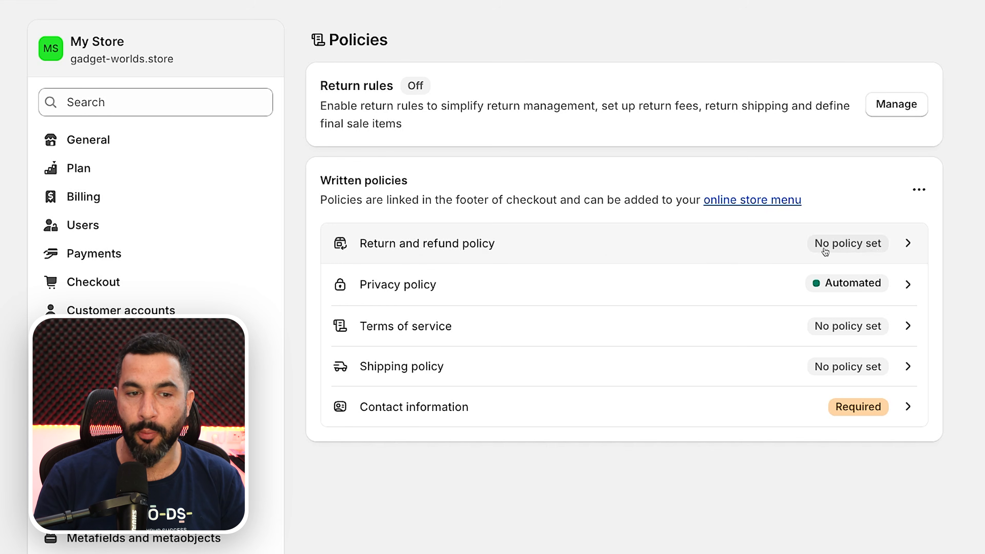
{"action": "left_click", "coordinate": [665, 244]}
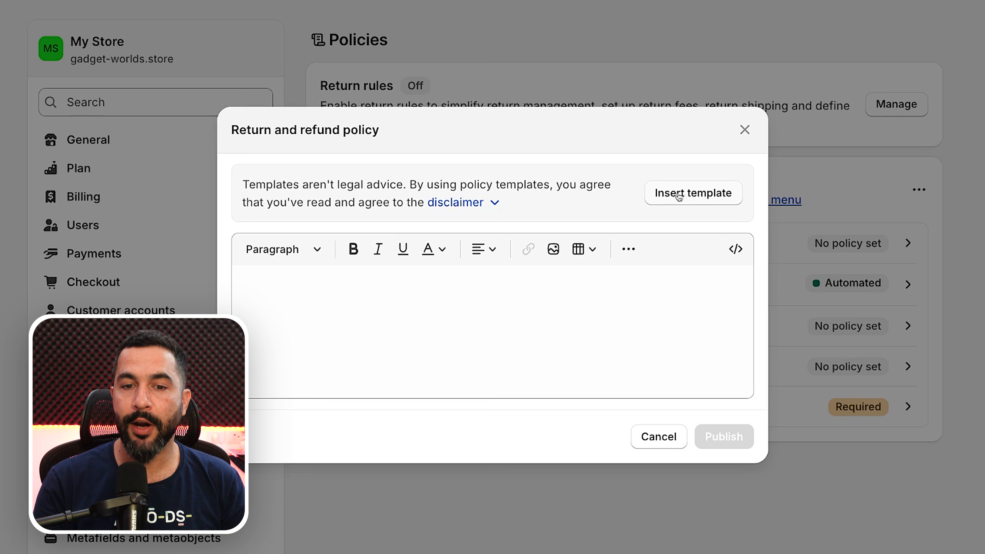
{"action": "left_click", "coordinate": [678, 194]}
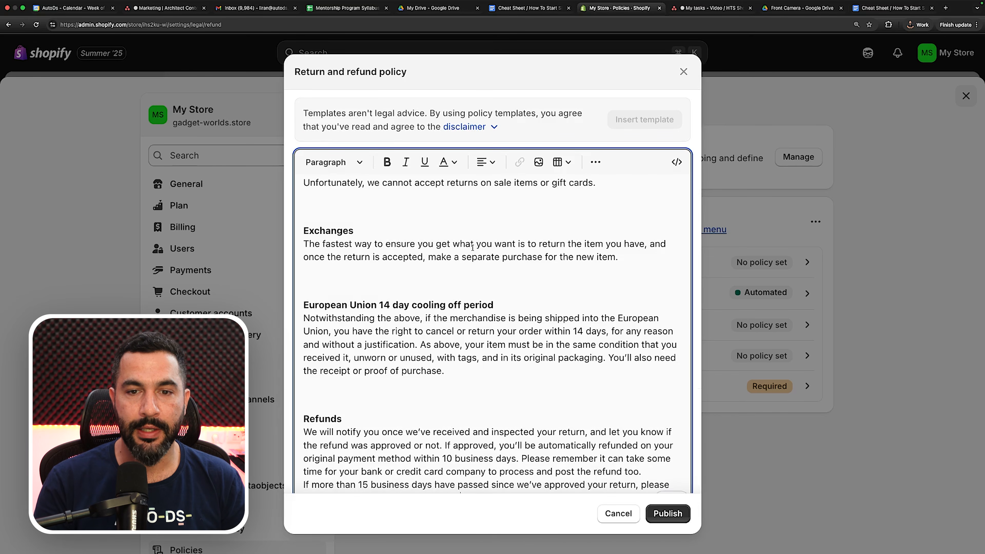
Step: Read through the return and refund policy template, from the 30-day return terms down to the exchanges, European Union and refunds sections
{"action": "scroll", "coordinate": [472, 248], "scroll_direction": "up", "scroll_amount": 10}
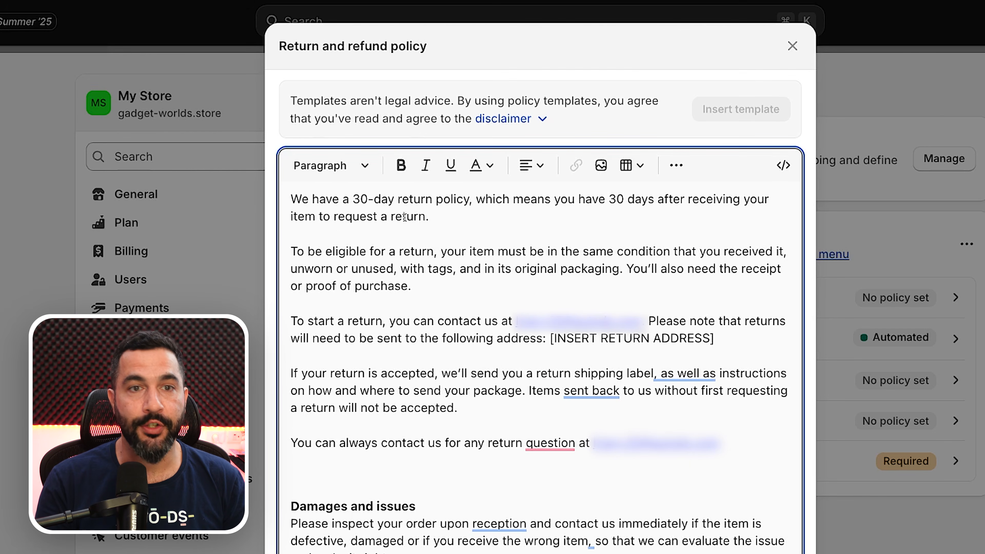
{"action": "left_click_drag", "start_coordinate": [352, 199], "coordinate": [472, 199]}
{"action": "left_click", "coordinate": [377, 200]}
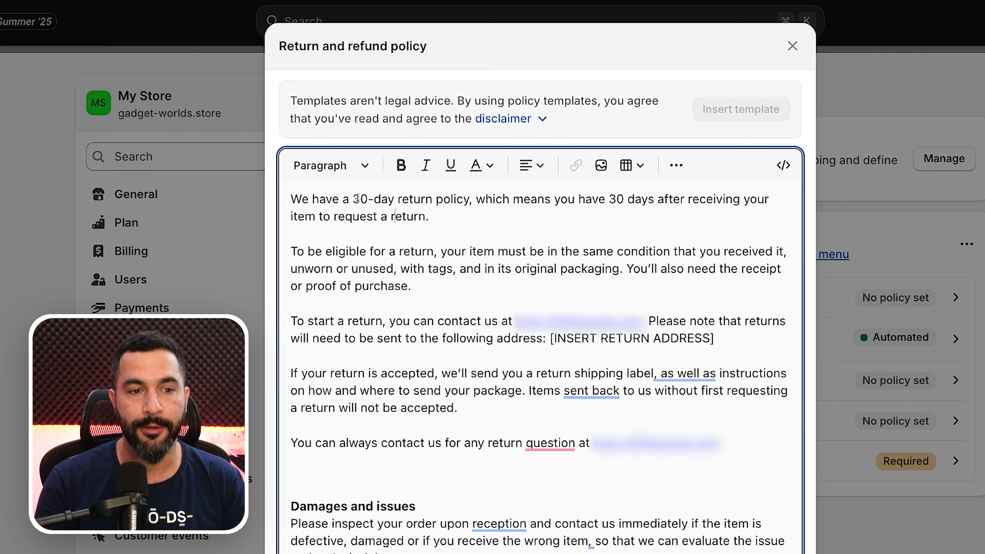
{"action": "left_click_drag", "start_coordinate": [304, 252], "coordinate": [564, 258]}
{"action": "scroll", "coordinate": [433, 282], "scroll_direction": "down", "scroll_amount": 2}
{"action": "left_click", "coordinate": [499, 311]}
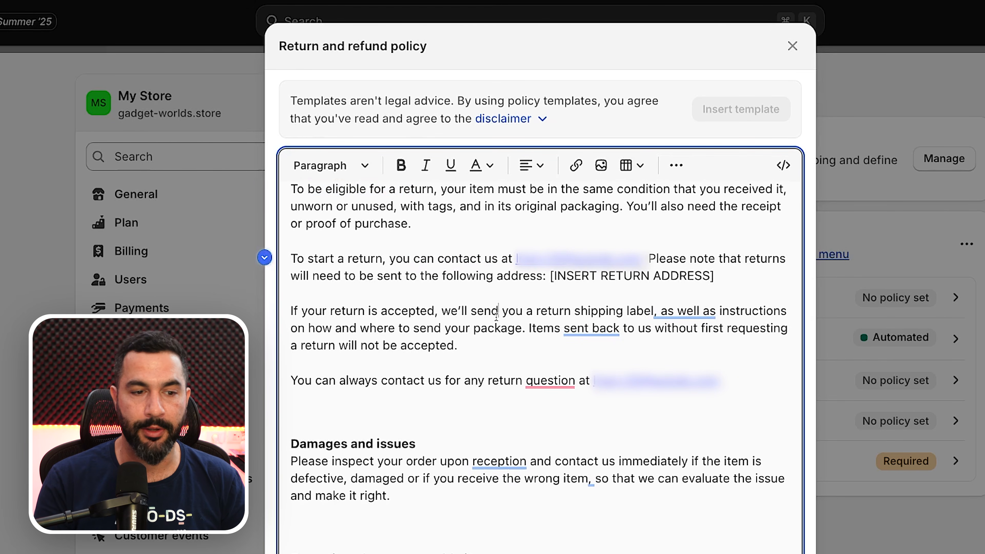
{"action": "scroll", "coordinate": [500, 310], "scroll_direction": "down", "scroll_amount": 4}
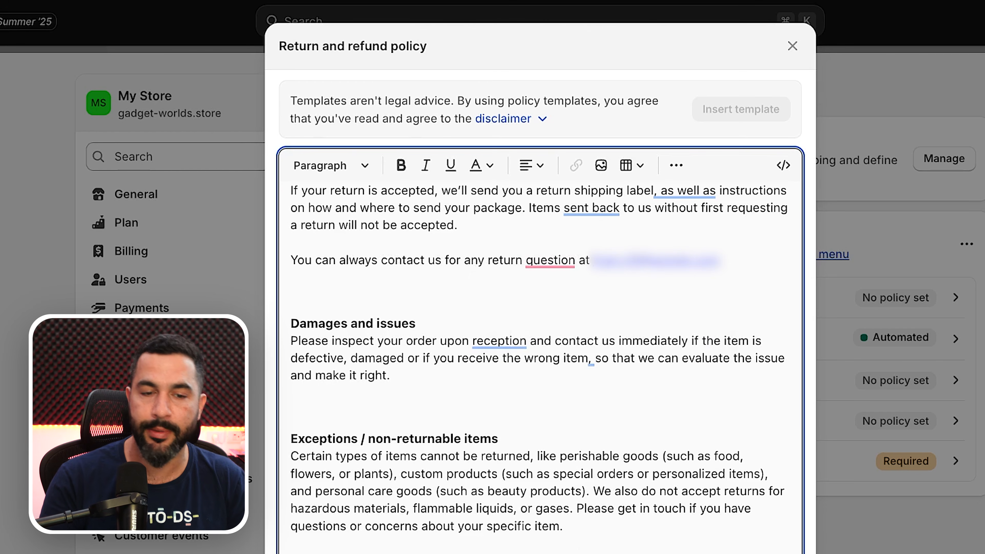
{"action": "scroll", "coordinate": [584, 253], "scroll_direction": "down", "scroll_amount": 10}
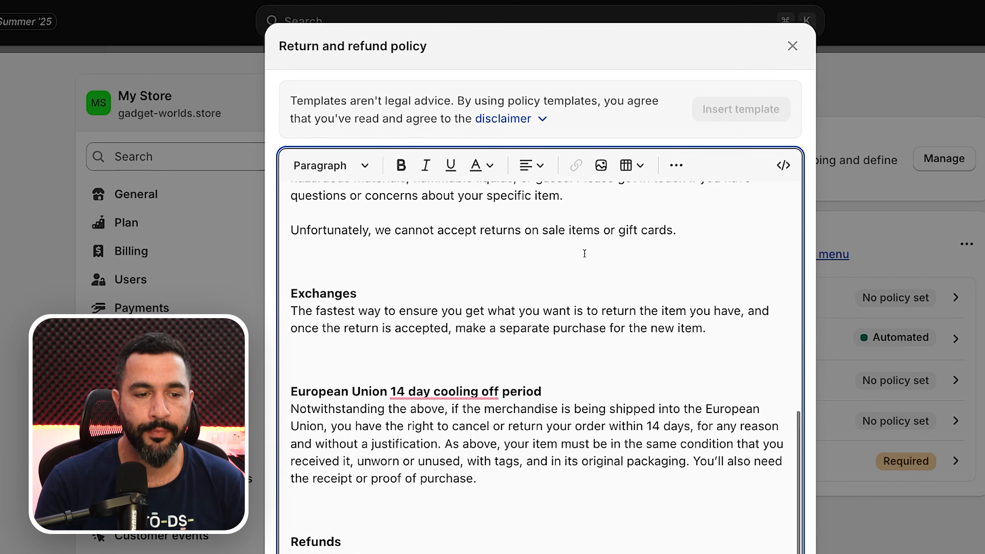
{"action": "scroll", "coordinate": [584, 253], "scroll_direction": "down", "scroll_amount": 3}
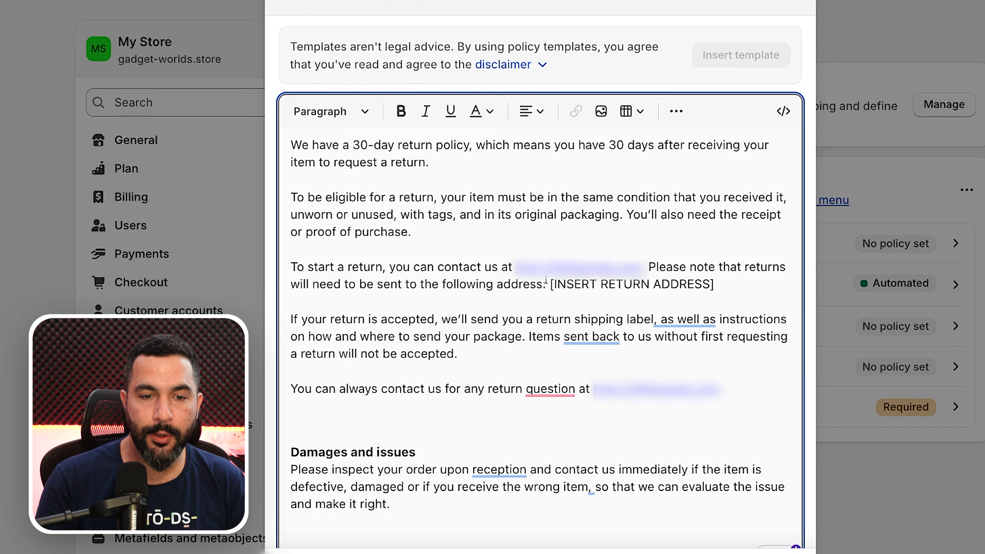
Step: Replace the return address wording after "returns will" with "be provided with a return label." and publish the return and refund policy
{"action": "left_click_drag", "start_coordinate": [550, 283], "coordinate": [713, 284]}
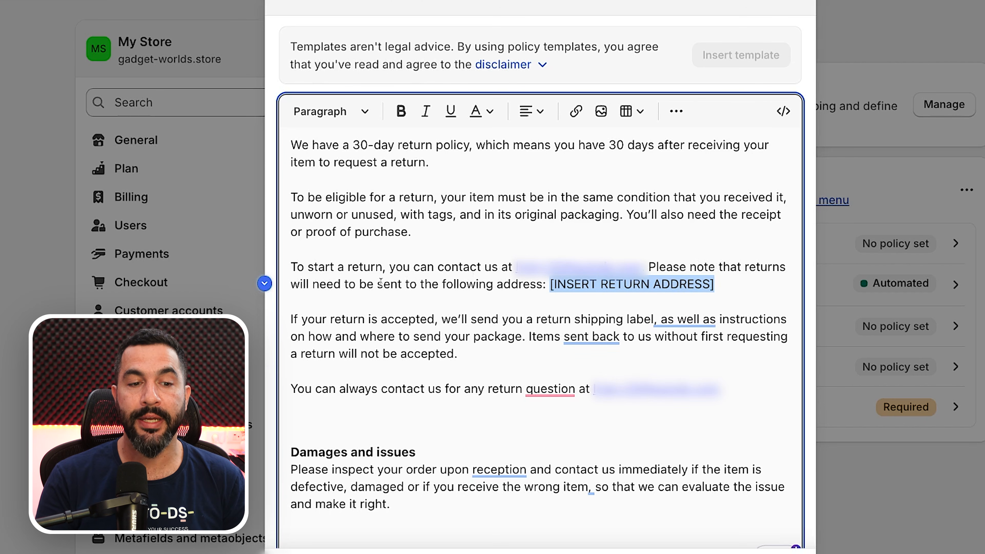
{"action": "left_click_drag", "start_coordinate": [714, 284], "coordinate": [386, 284]}
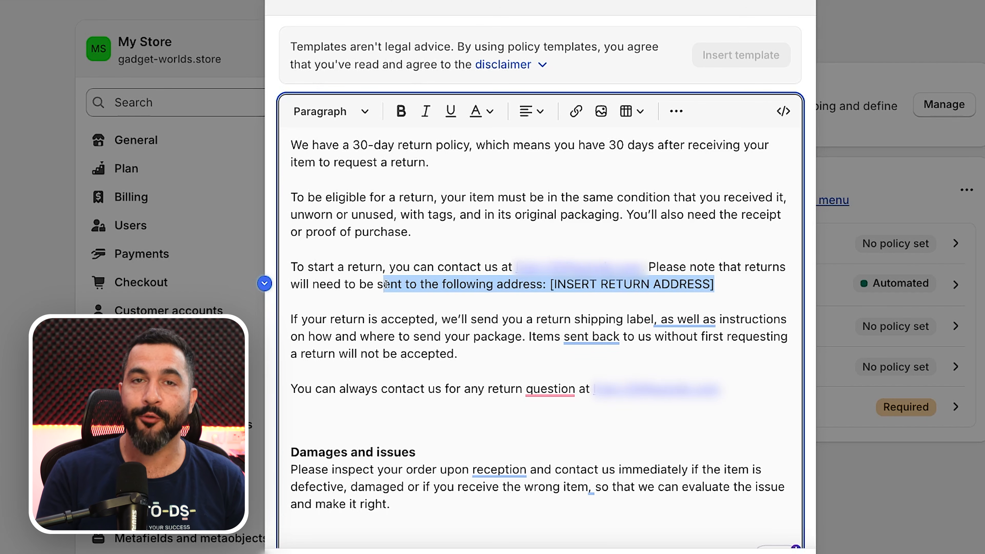
{"action": "left_click_drag", "start_coordinate": [387, 284], "coordinate": [311, 284]}
{"action": "type", "text": "be provid"}
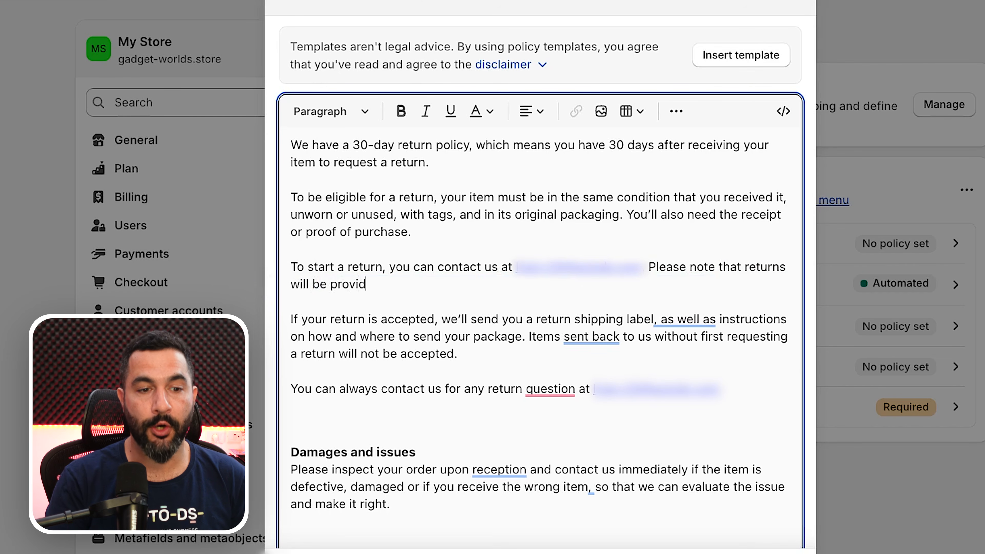
{"action": "type", "text": "ed with a return label."}
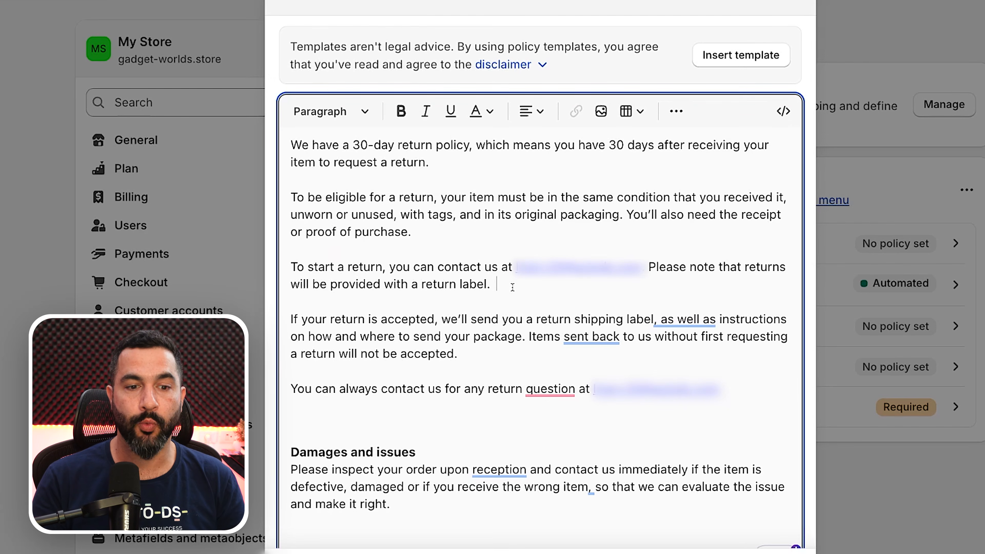
{"action": "left_click_drag", "start_coordinate": [508, 285], "coordinate": [491, 267]}
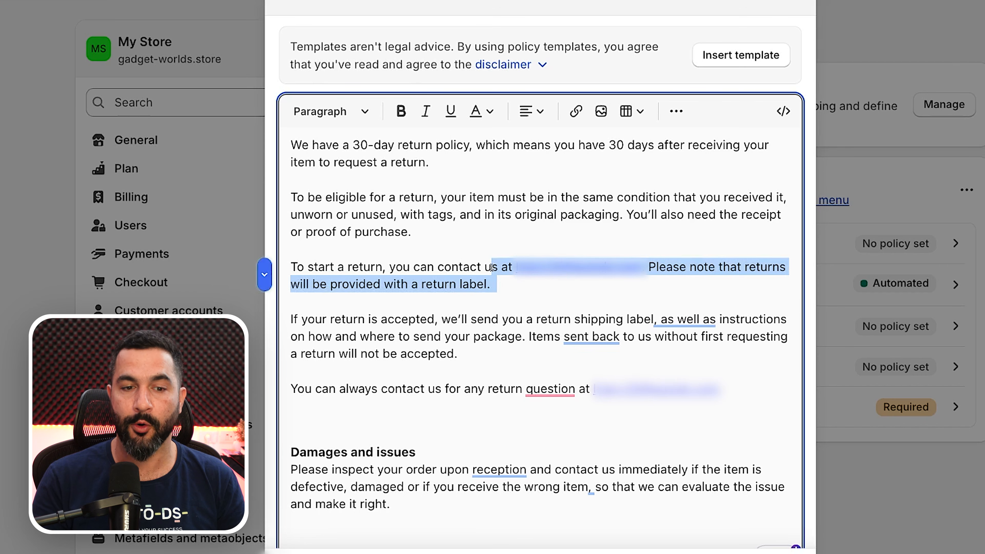
{"action": "left_click", "coordinate": [496, 281]}
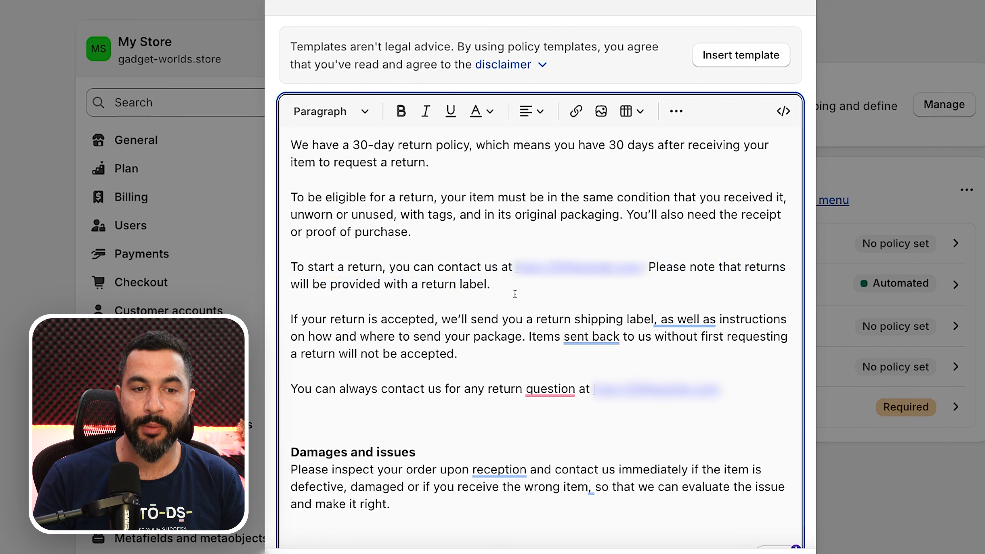
{"action": "scroll", "coordinate": [522, 288], "scroll_direction": "down", "scroll_amount": 2}
{"action": "left_click", "coordinate": [761, 553]}
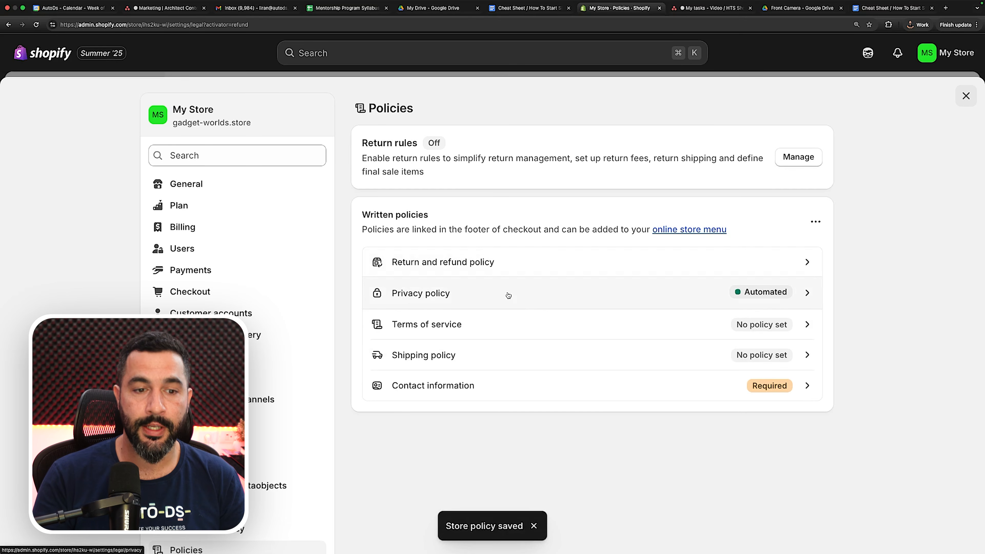
Step: Open the privacy policy, examine its automated policy setting and read through its sections, then close it without changes
{"action": "left_click", "coordinate": [508, 295]}
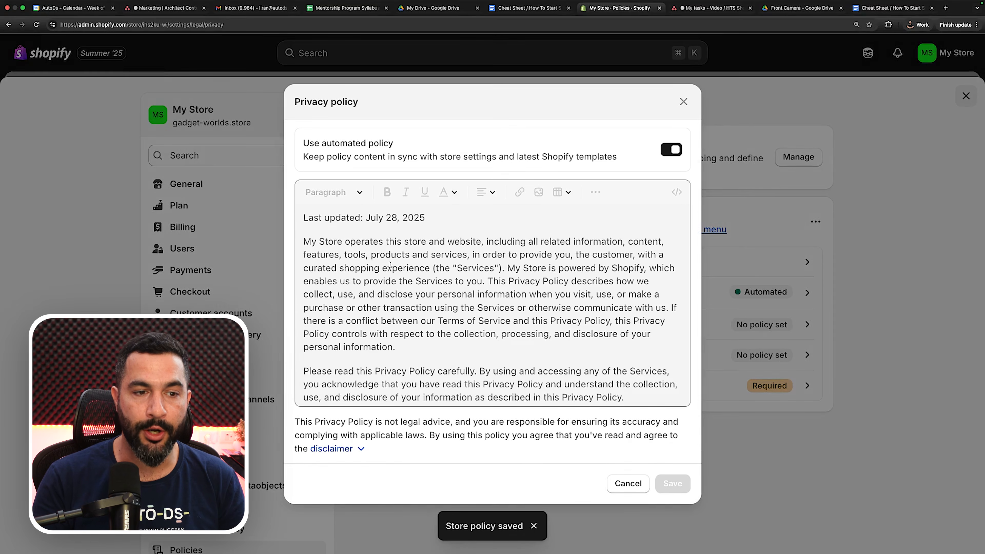
{"action": "scroll", "coordinate": [390, 265], "scroll_direction": "down", "scroll_amount": 1}
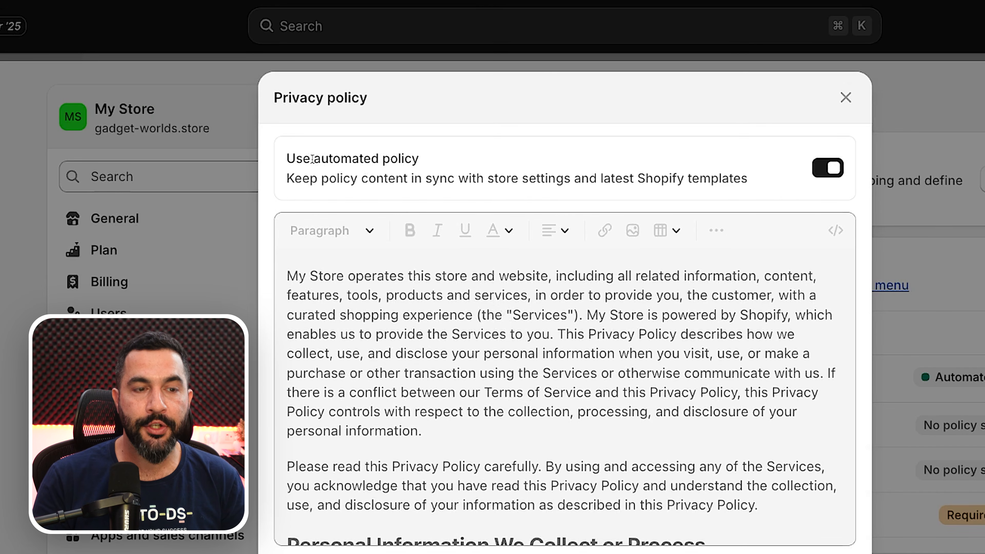
{"action": "left_click_drag", "start_coordinate": [286, 159], "coordinate": [423, 165]}
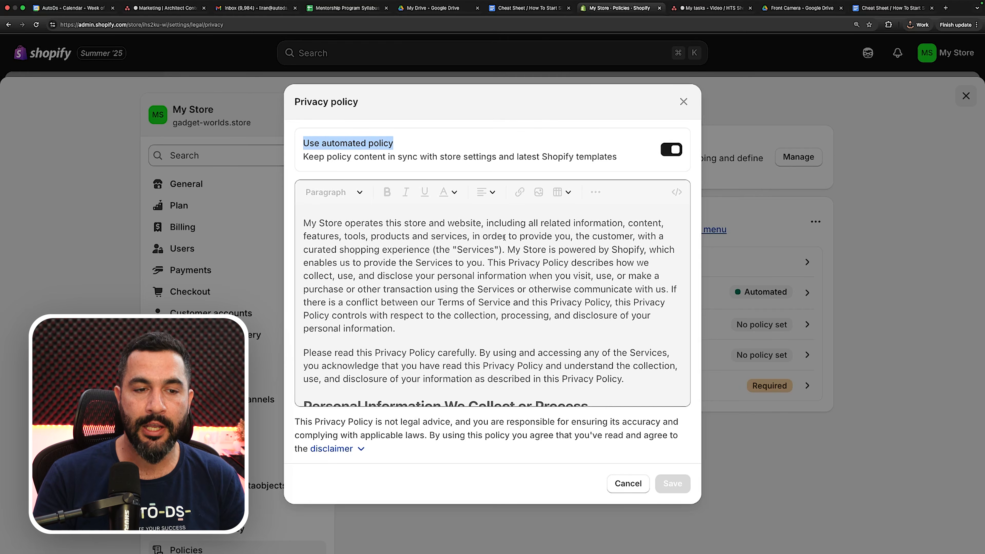
{"action": "scroll", "coordinate": [571, 318], "scroll_direction": "down", "scroll_amount": 2}
{"action": "scroll", "coordinate": [496, 251], "scroll_direction": "down", "scroll_amount": 10}
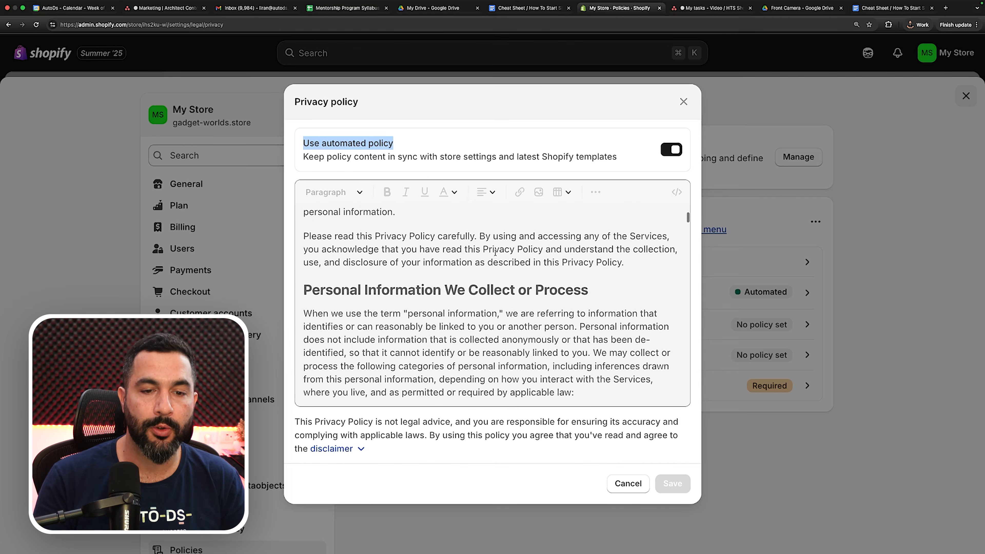
{"action": "scroll", "coordinate": [494, 252], "scroll_direction": "down", "scroll_amount": 10}
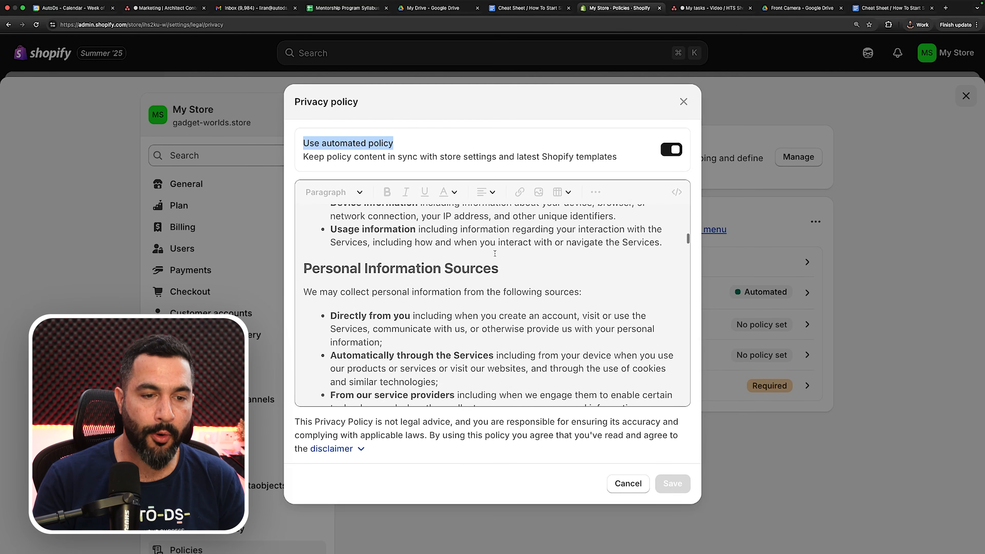
{"action": "scroll", "coordinate": [499, 253], "scroll_direction": "down", "scroll_amount": 12}
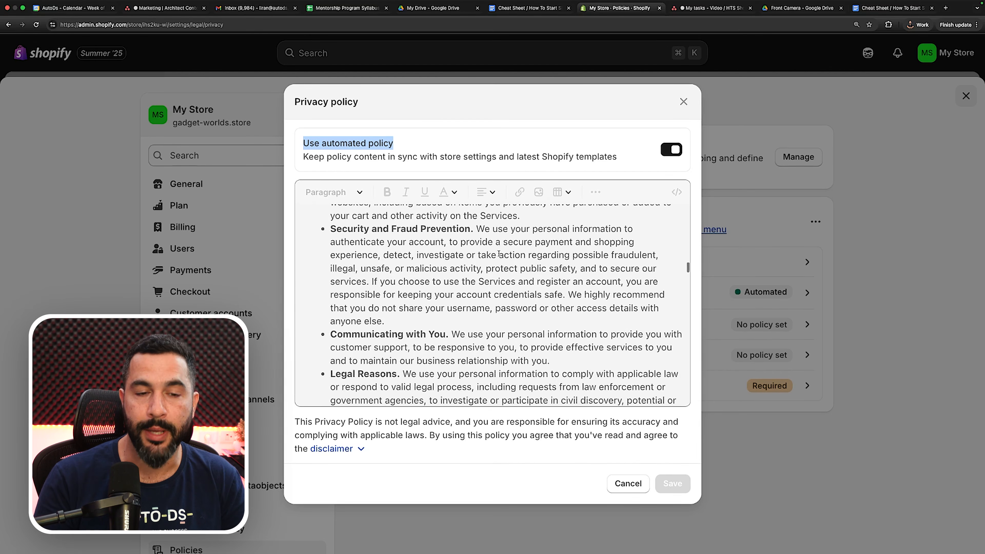
{"action": "scroll", "coordinate": [499, 252], "scroll_direction": "down", "scroll_amount": 15}
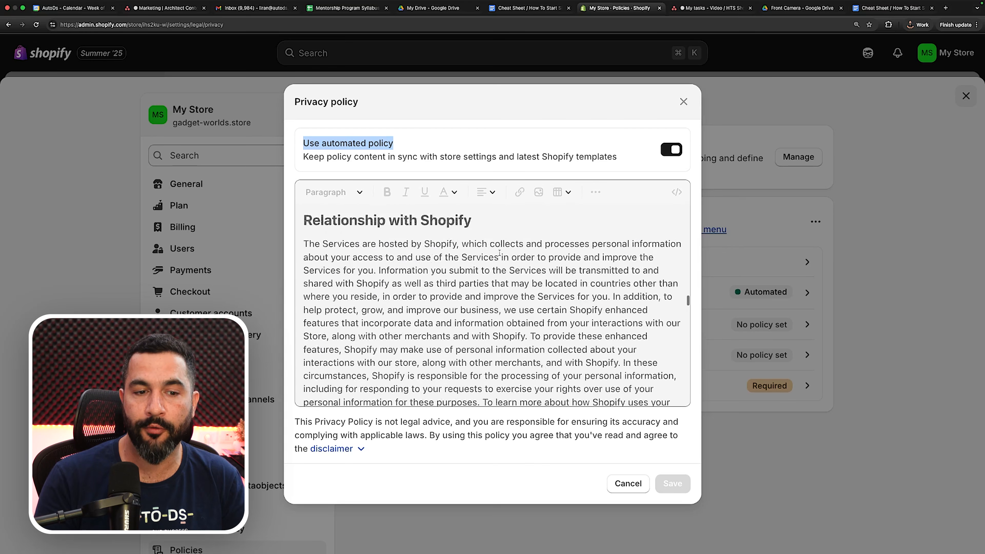
{"action": "scroll", "coordinate": [499, 252], "scroll_direction": "down", "scroll_amount": 5}
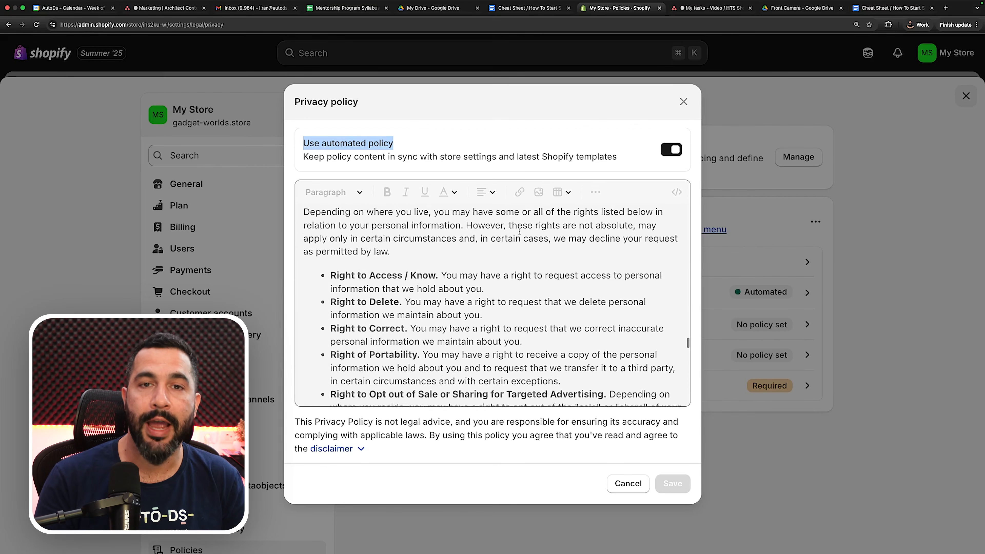
{"action": "left_click", "coordinate": [683, 101]}
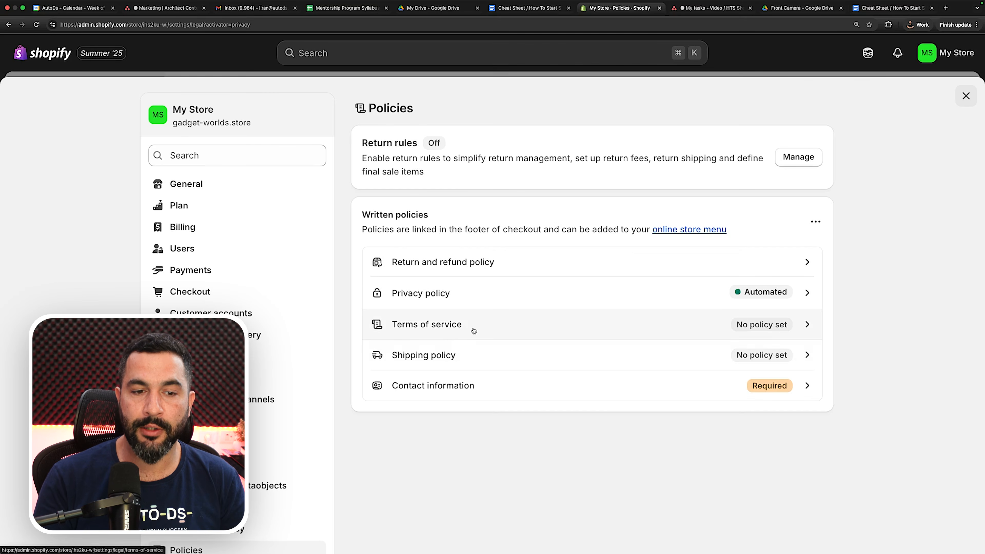
Step: Insert the template into the terms of service policy and look over its closing sections and overview
{"action": "left_click", "coordinate": [462, 329]}
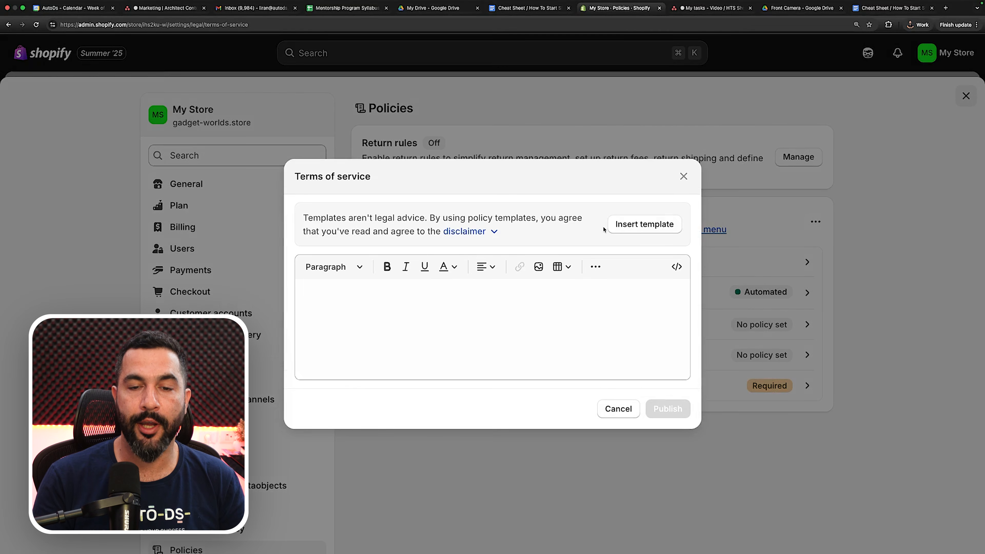
{"action": "left_click", "coordinate": [634, 225]}
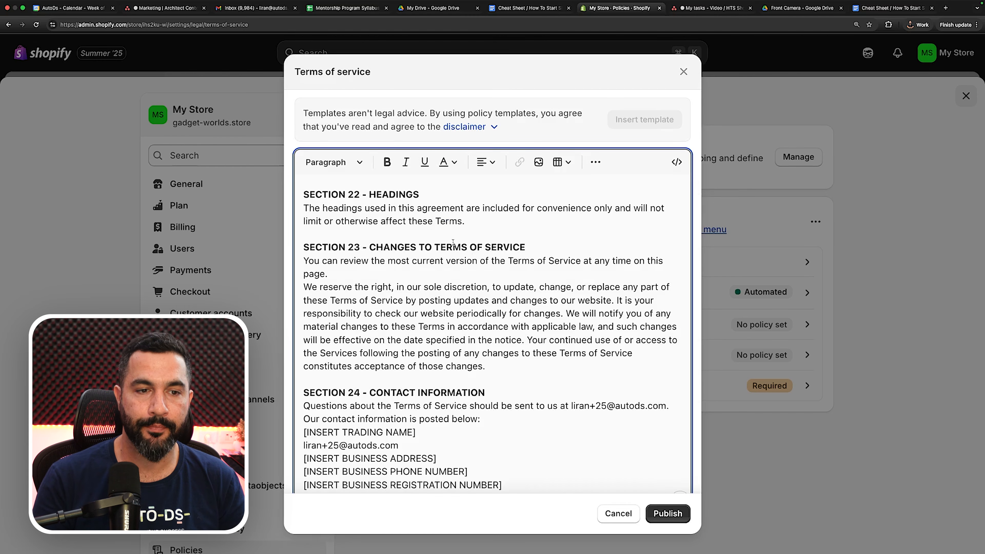
{"action": "scroll", "coordinate": [453, 242], "scroll_direction": "down", "scroll_amount": 2}
{"action": "scroll", "coordinate": [441, 242], "scroll_direction": "up", "scroll_amount": 3}
{"action": "scroll", "coordinate": [441, 242], "scroll_direction": "up", "scroll_amount": 20}
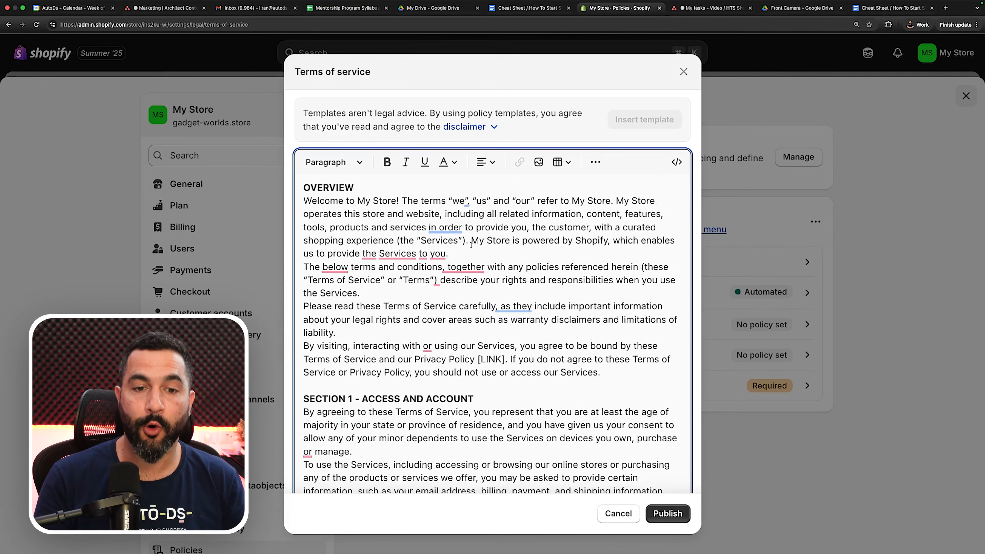
{"action": "scroll", "coordinate": [471, 243], "scroll_direction": "down", "scroll_amount": 3}
{"action": "scroll", "coordinate": [477, 260], "scroll_direction": "up", "scroll_amount": 3}
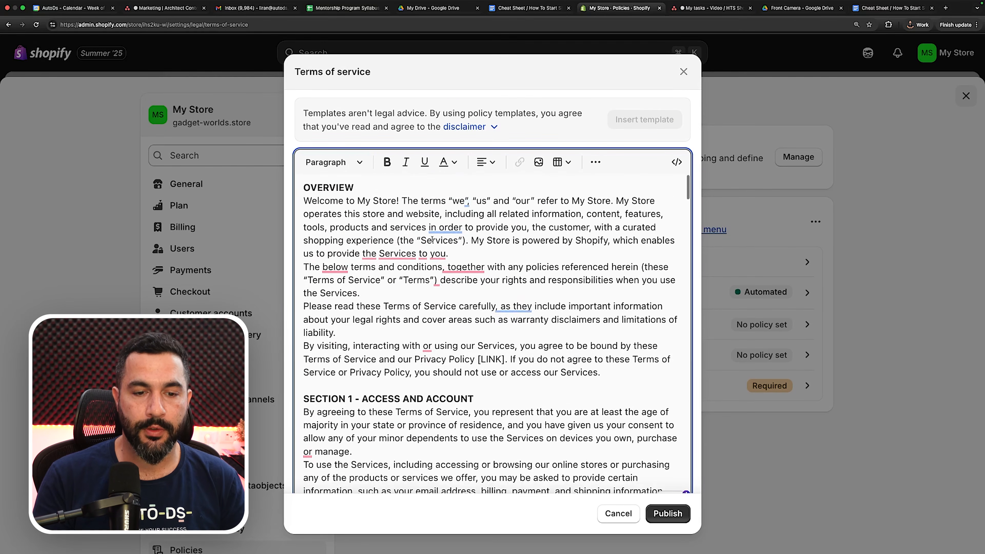
Step: Review the terms of service, including the privacy policy [LINK] placeholder and the sections on shipping and intellectual property, and publish the policy
{"action": "scroll", "coordinate": [481, 276], "scroll_direction": "down", "scroll_amount": 2}
{"action": "left_click_drag", "start_coordinate": [478, 295], "coordinate": [504, 295]}
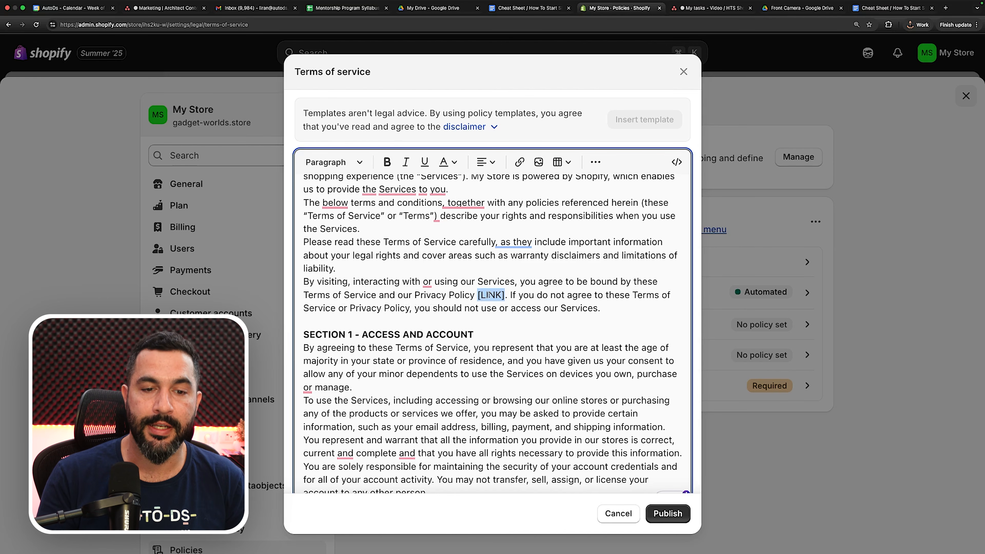
{"action": "left_click", "coordinate": [477, 296]}
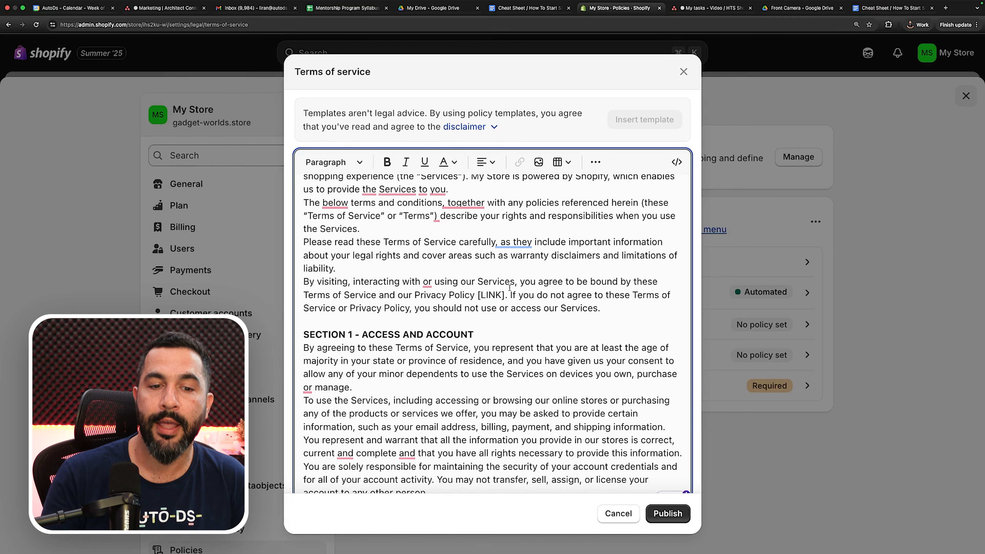
{"action": "double_click", "coordinate": [490, 296]}
{"action": "scroll", "coordinate": [485, 295], "scroll_direction": "down", "scroll_amount": 5}
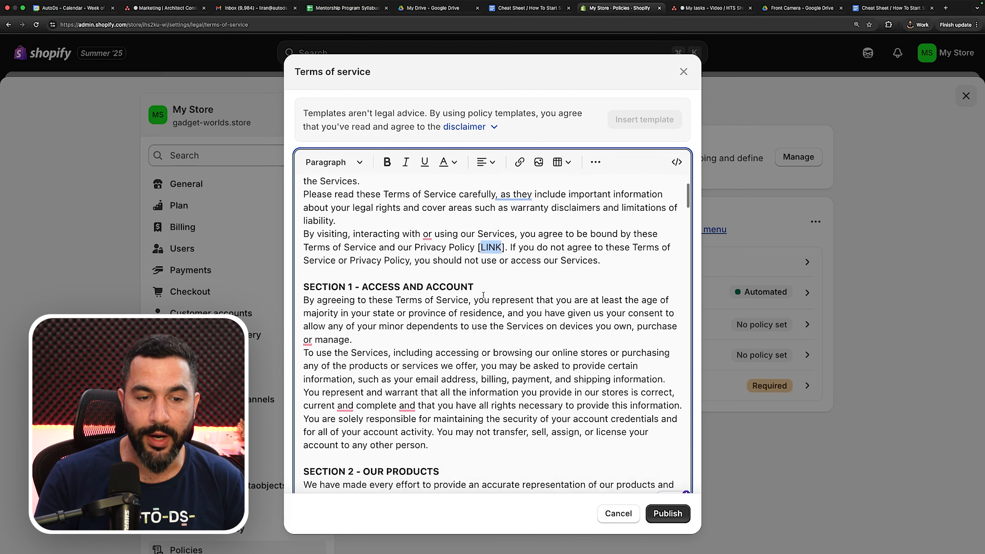
{"action": "scroll", "coordinate": [483, 296], "scroll_direction": "down", "scroll_amount": 15}
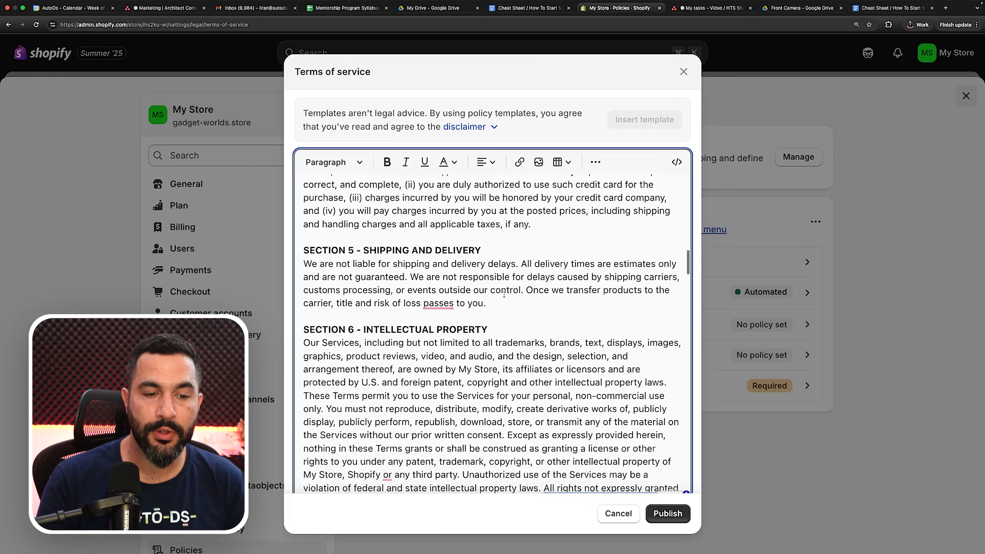
{"action": "scroll", "coordinate": [521, 319], "scroll_direction": "down", "scroll_amount": 4}
{"action": "left_click", "coordinate": [670, 518]}
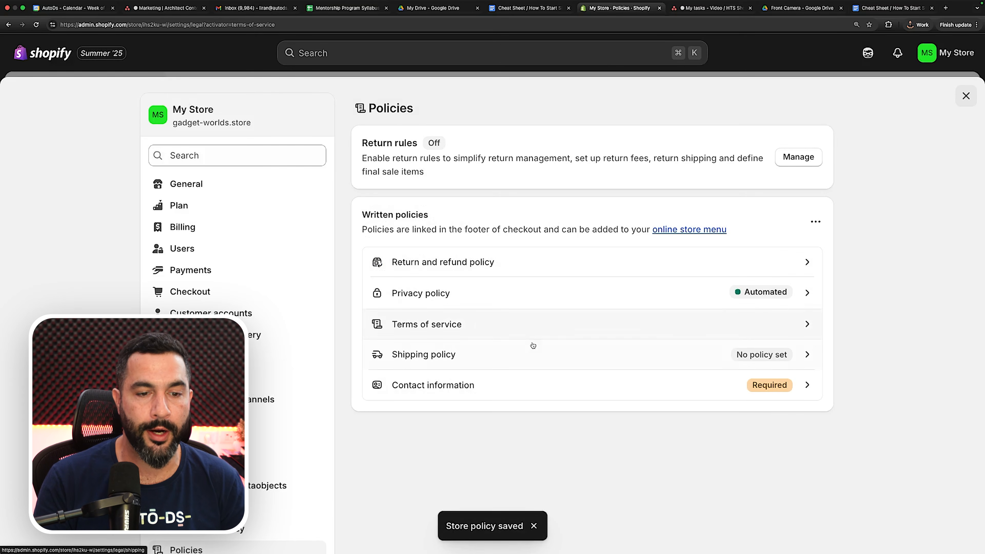
Step: Close the empty shipping policy, switch to the cheat sheet document and open the Shipping Policy template listed under AutoDS Pre-made Policies
{"action": "left_click", "coordinate": [741, 361]}
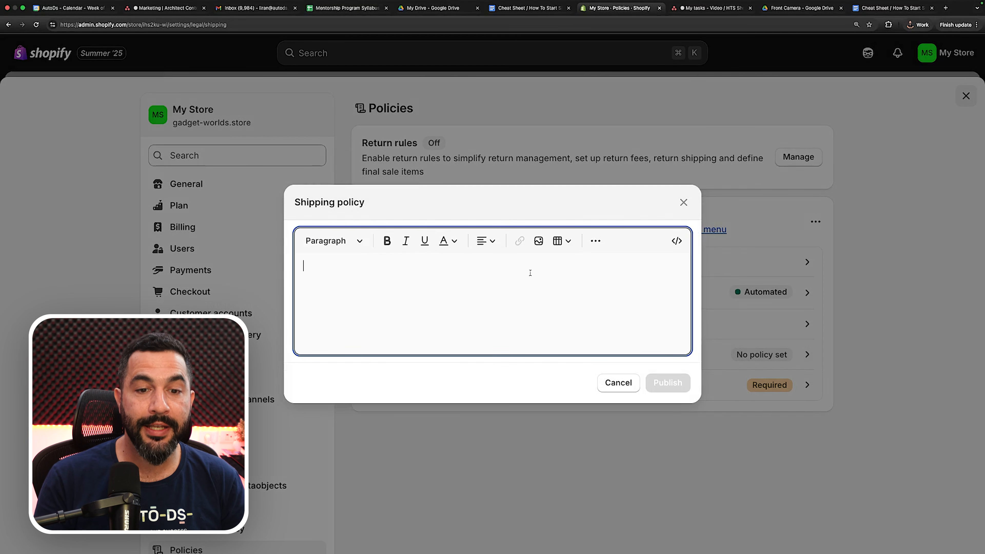
{"action": "left_click", "coordinate": [683, 203]}
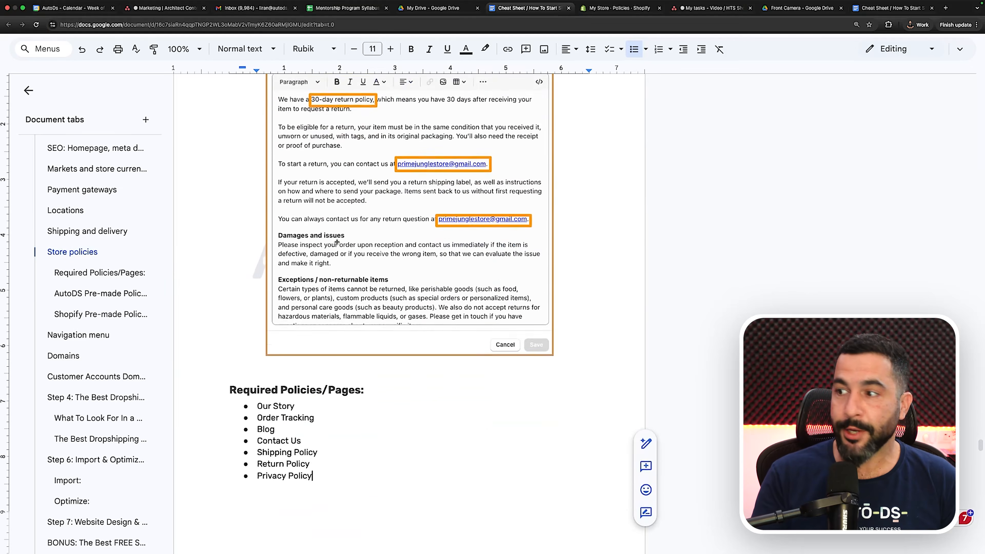
{"action": "scroll", "coordinate": [337, 242], "scroll_direction": "down", "scroll_amount": 8}
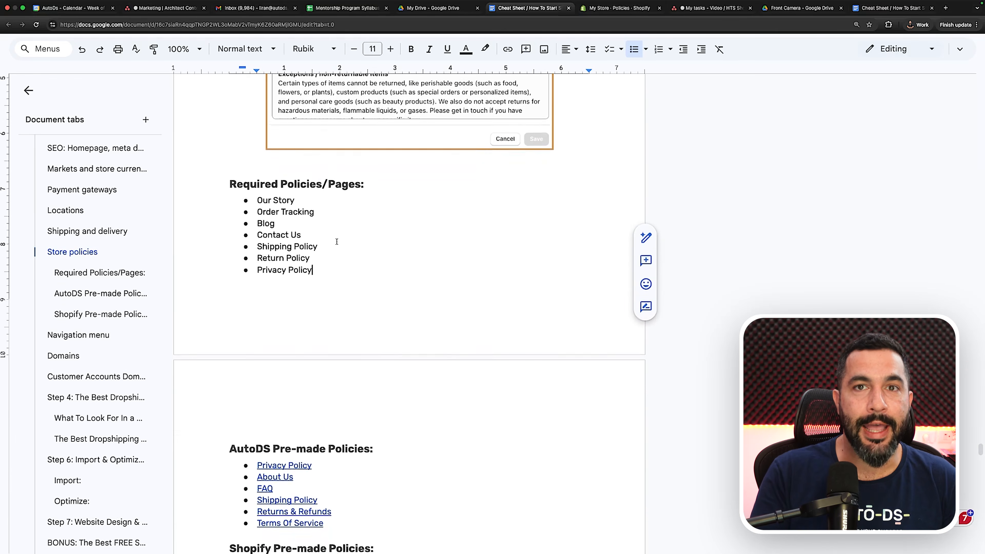
{"action": "scroll", "coordinate": [336, 241], "scroll_direction": "down", "scroll_amount": 1}
{"action": "scroll", "coordinate": [336, 241], "scroll_direction": "up", "scroll_amount": 1}
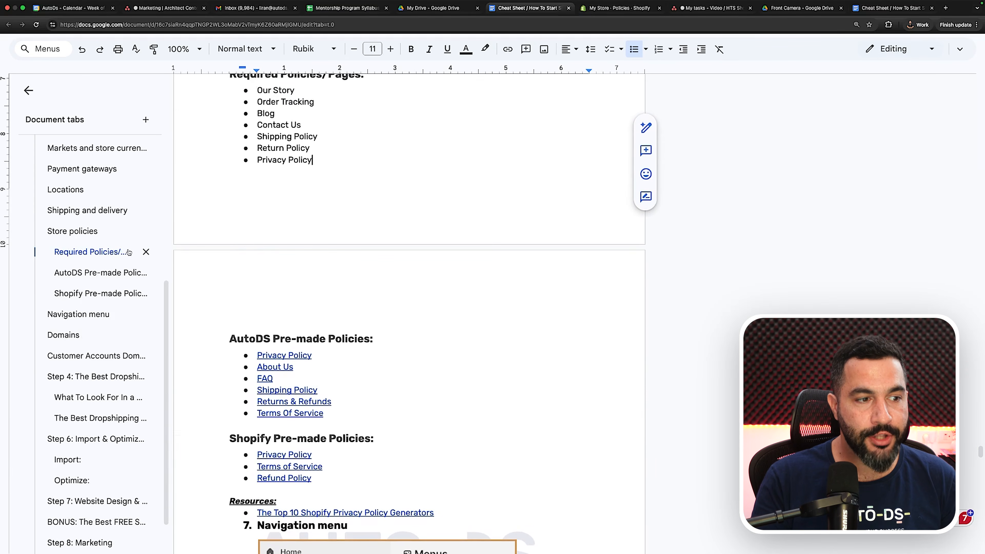
{"action": "scroll", "coordinate": [265, 325], "scroll_direction": "down", "scroll_amount": 1}
{"action": "scroll", "coordinate": [265, 325], "scroll_direction": "down", "scroll_amount": 3}
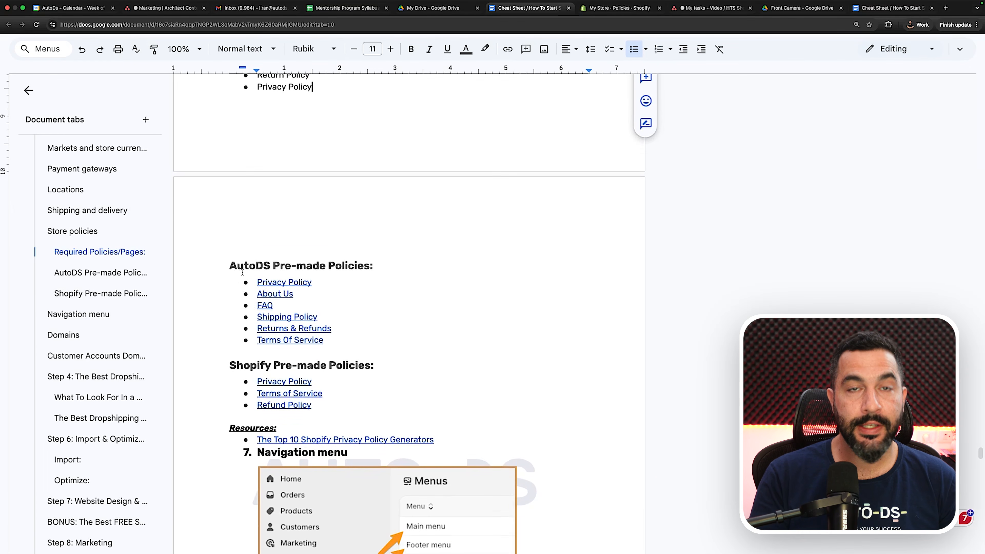
{"action": "left_click_drag", "start_coordinate": [230, 367], "coordinate": [373, 366]}
{"action": "left_click", "coordinate": [337, 329]}
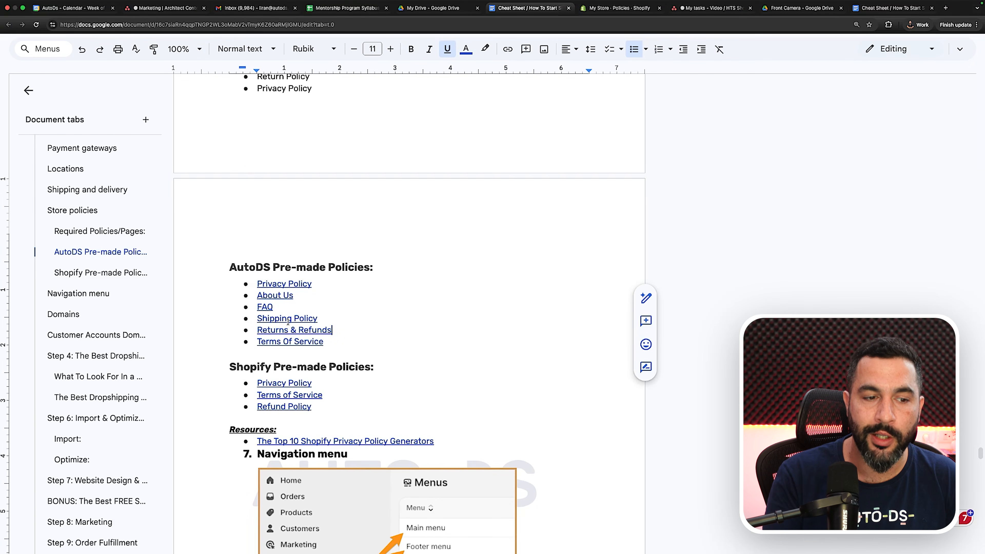
{"action": "left_click", "coordinate": [290, 319]}
{"action": "left_click", "coordinate": [309, 336]}
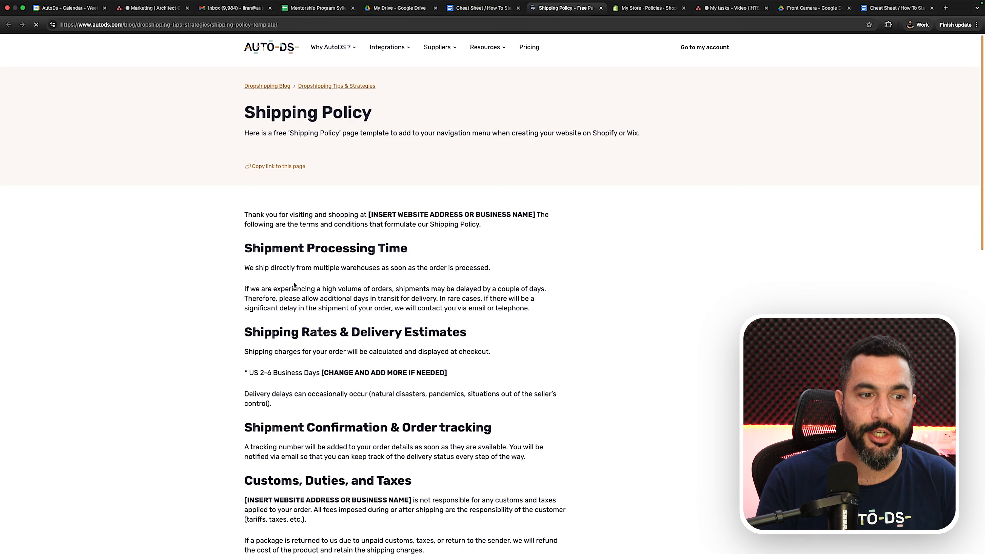
Step: Copy the template text from the opening thank-you line through the Damages section and paste it into the store's shipping policy in Shopify
{"action": "left_click_drag", "start_coordinate": [228, 211], "coordinate": [320, 249]}
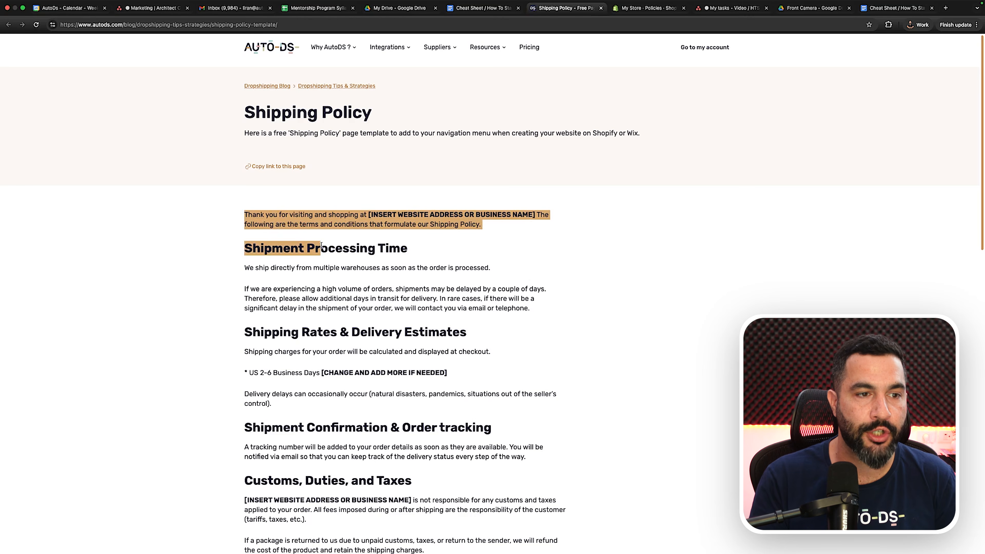
{"action": "scroll", "coordinate": [306, 204], "scroll_direction": "down", "scroll_amount": 1}
{"action": "scroll", "coordinate": [329, 233], "scroll_direction": "down", "scroll_amount": 9}
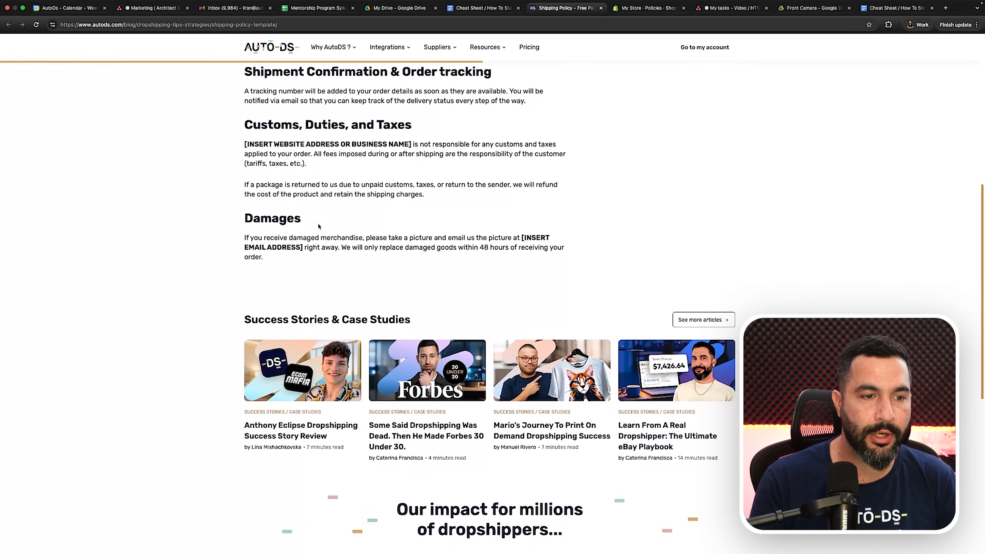
{"action": "left_click", "coordinate": [350, 259], "text": "shift"}
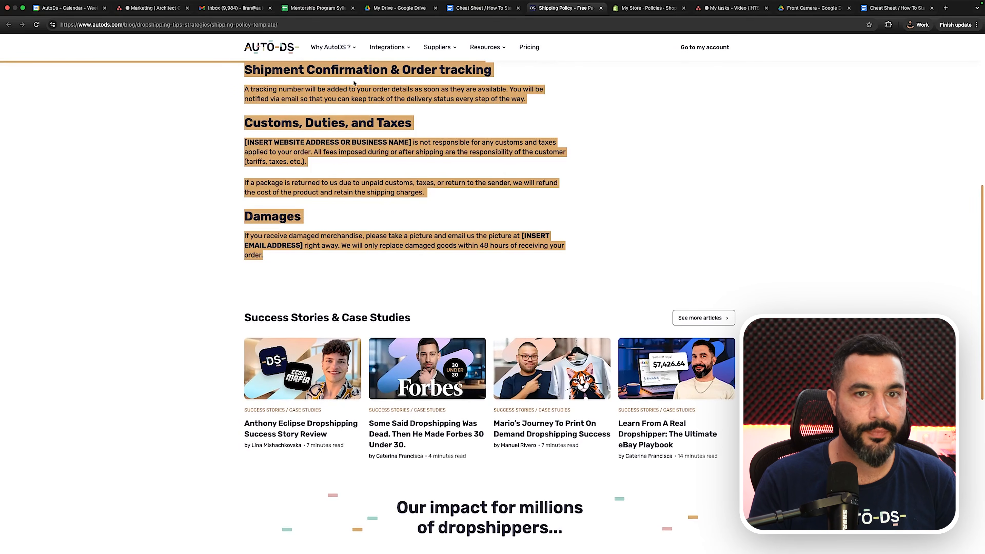
{"action": "left_click", "coordinate": [628, 8]}
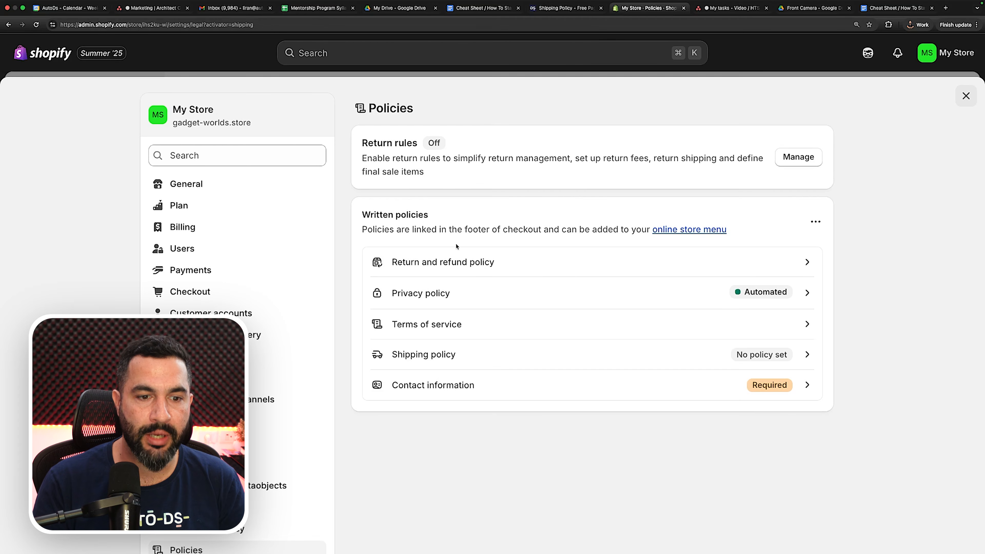
{"action": "left_click", "coordinate": [435, 359]}
{"action": "left_click", "coordinate": [411, 266]}
{"action": "key", "text": "super+v"}
{"action": "scroll", "coordinate": [411, 269], "scroll_direction": "up", "scroll_amount": 10}
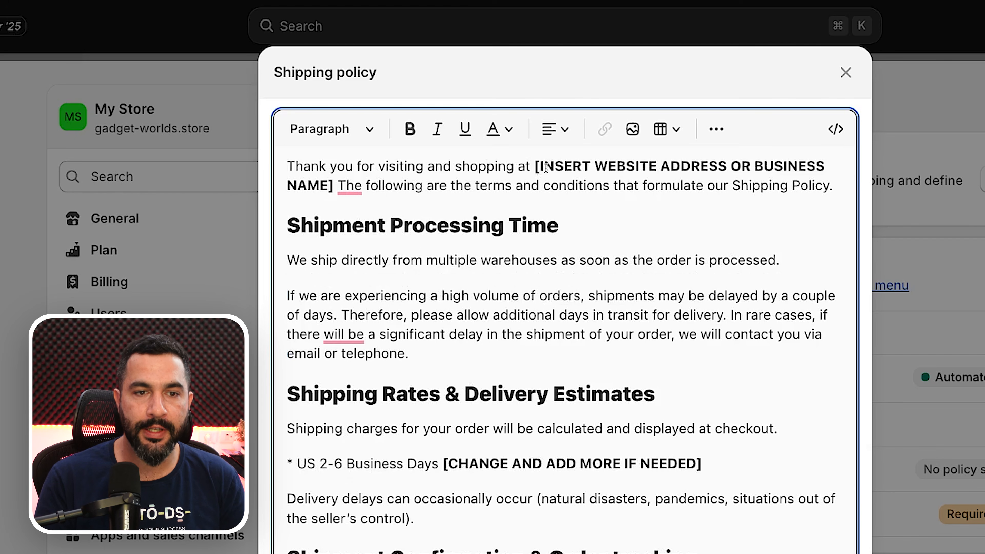
Step: Replace the website address or business name placeholder in the opening line of the shipping policy with "Gadget-worlds.store!"
{"action": "left_click_drag", "start_coordinate": [535, 166], "coordinate": [332, 188]}
{"action": "type", "text": "Gad"}
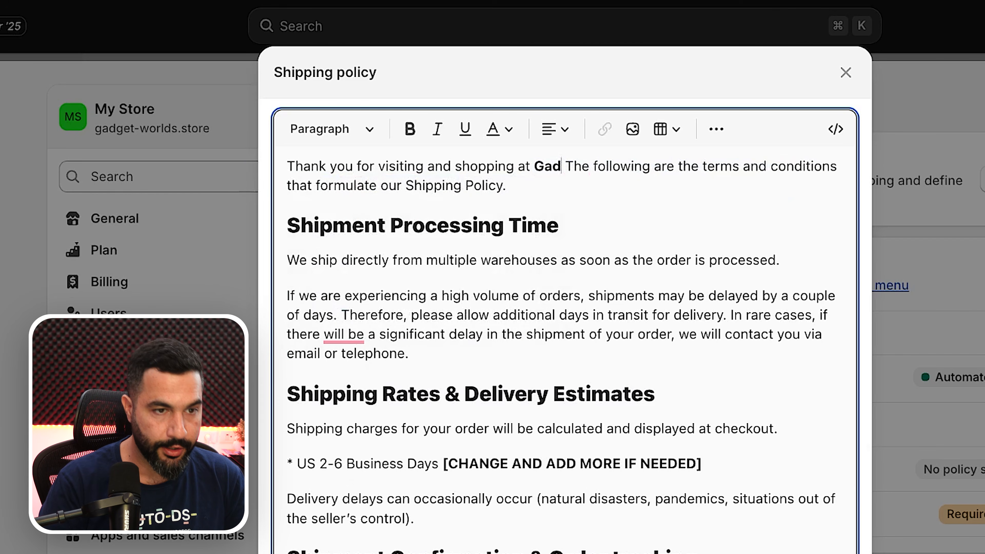
{"action": "type", "text": "get-worlds.st"}
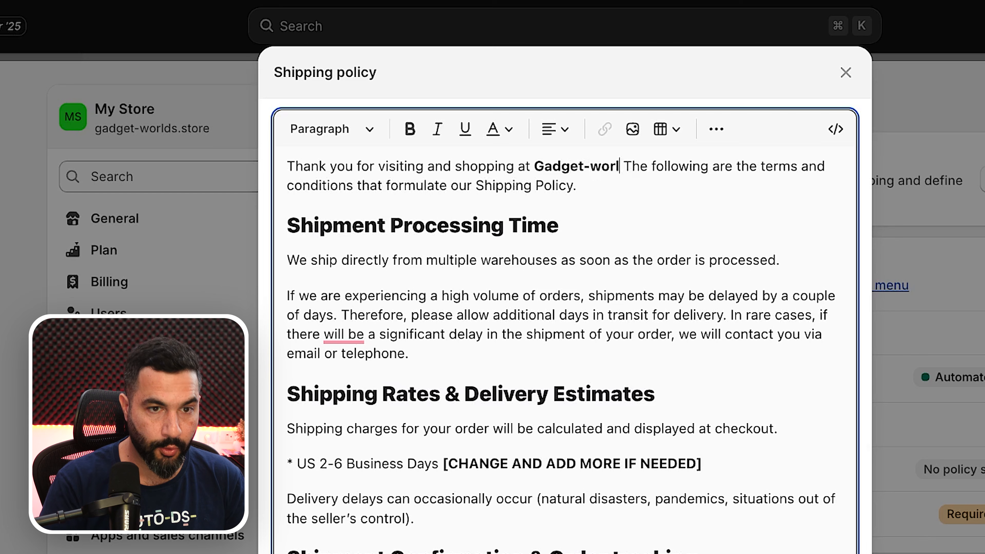
{"action": "type", "text": "ore!"}
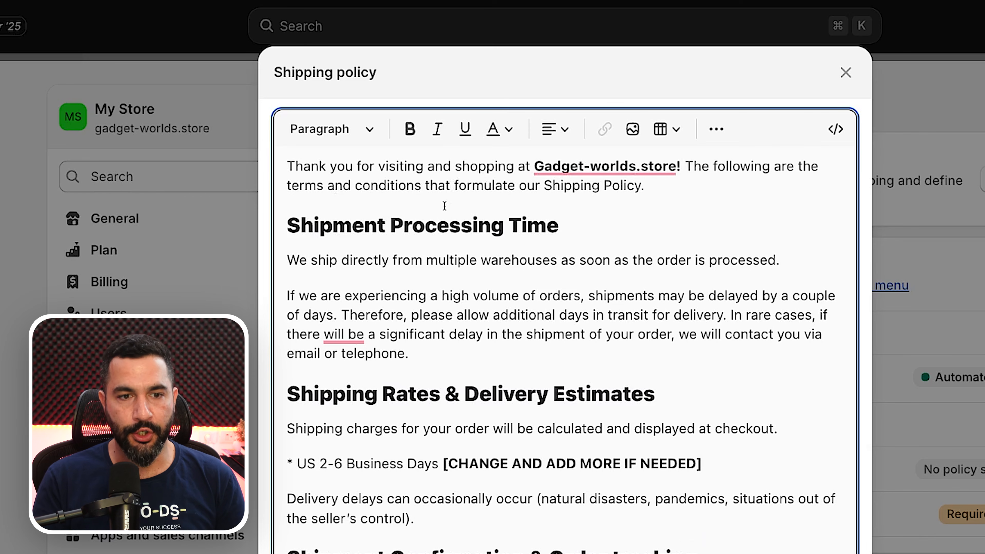
Step: Add the line "Worldwide - 14-21 Business Days" below the US delivery estimate in the shipping policy
{"action": "scroll", "coordinate": [445, 206], "scroll_direction": "down", "scroll_amount": 5}
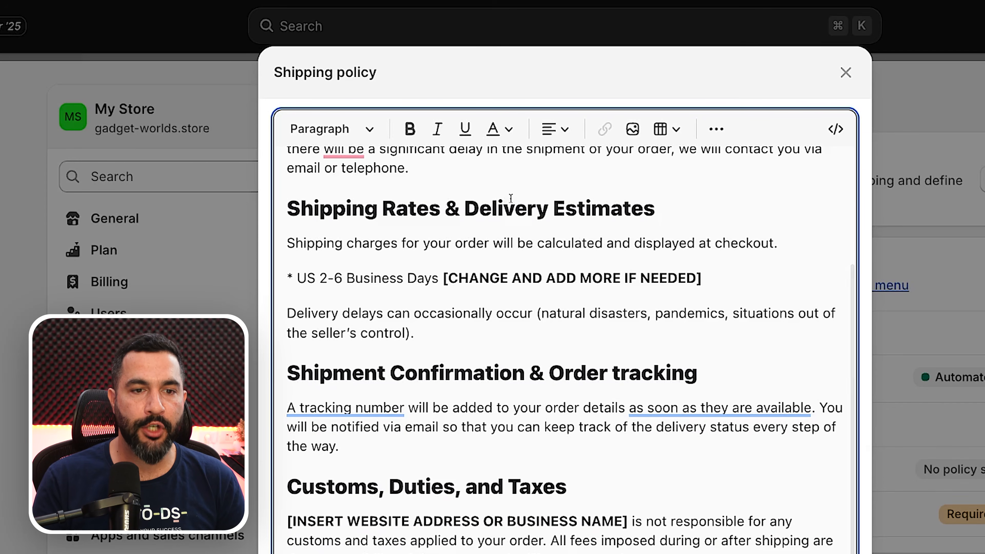
{"action": "scroll", "coordinate": [511, 197], "scroll_direction": "down", "scroll_amount": 1}
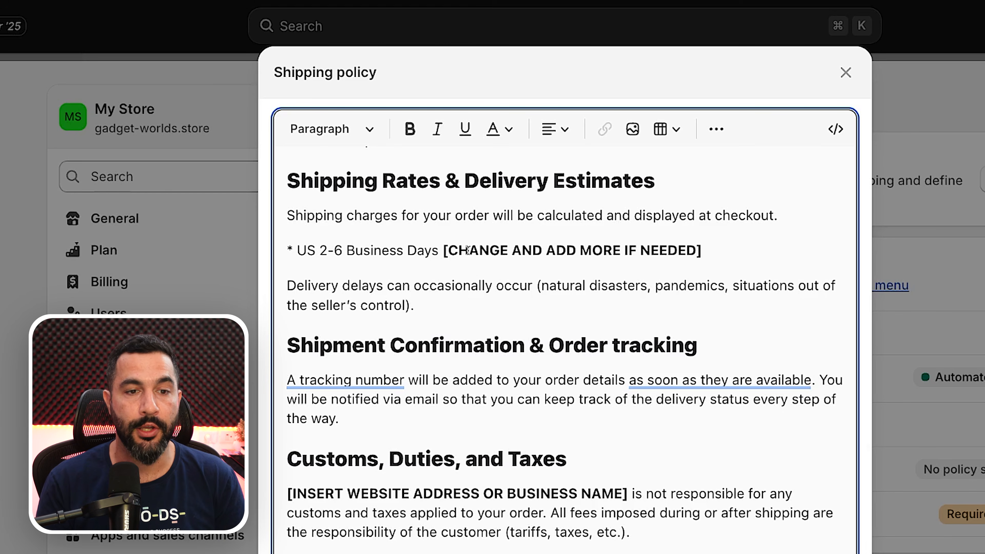
{"action": "scroll", "coordinate": [468, 250], "scroll_direction": "down", "scroll_amount": 2}
{"action": "scroll", "coordinate": [690, 301], "scroll_direction": "up", "scroll_amount": 3}
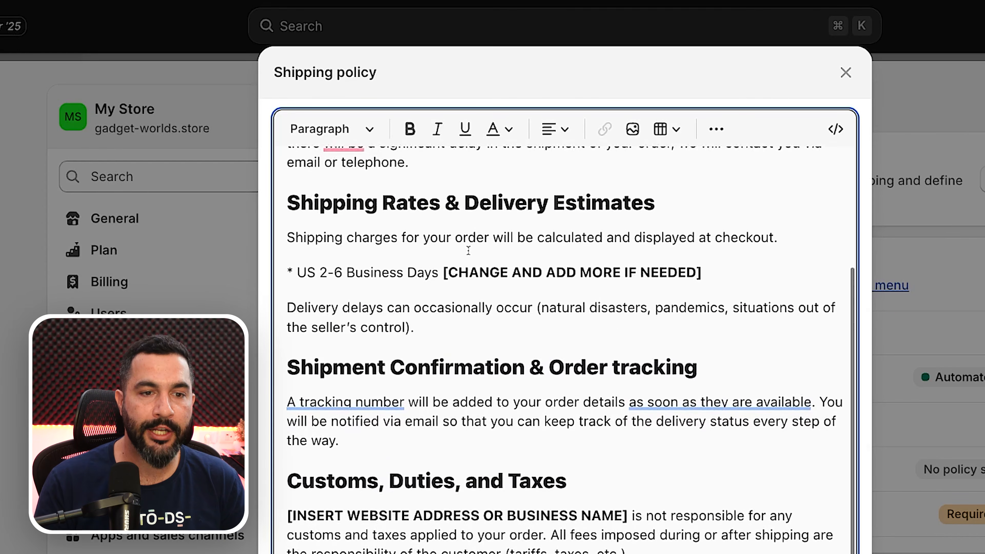
{"action": "left_click", "coordinate": [718, 289]}
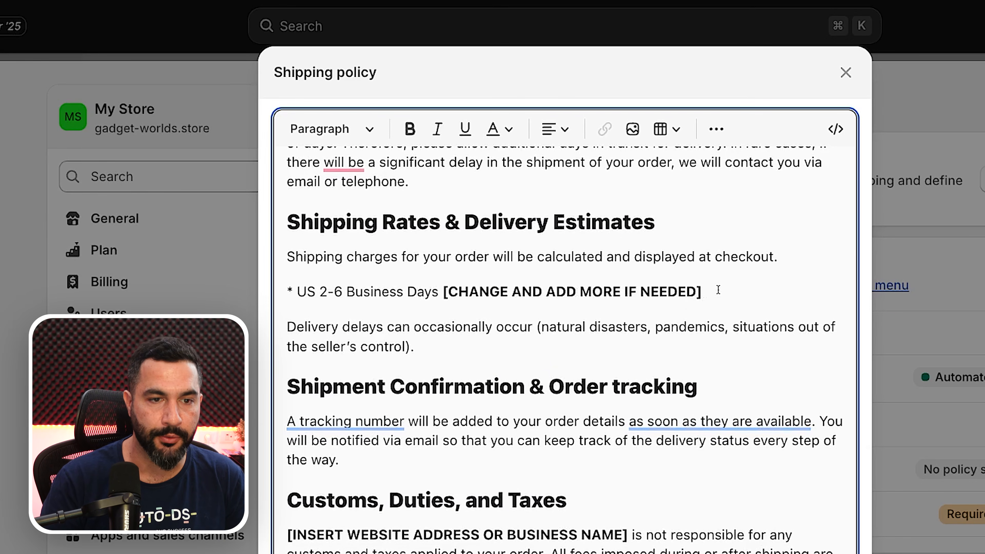
{"action": "key", "text": "Return"}
{"action": "type", "text": "Worldwide -"}
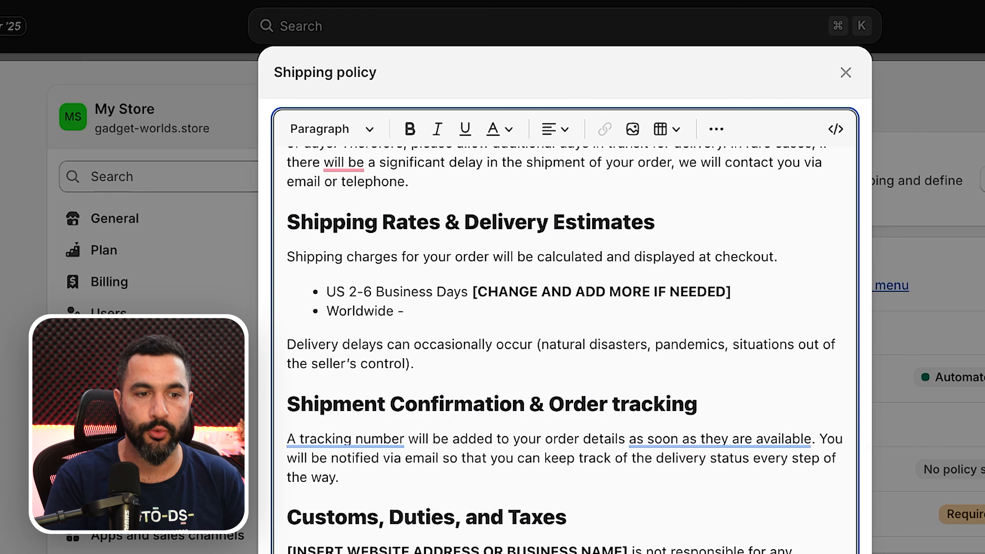
{"action": "type", "text": "14-21 Business Days"}
Step: Delete the "[CHANGE AND ADD MORE IF NEEDED]" placeholder from the US delivery estimate and publish the shipping policy
{"action": "key", "text": "shift+alt+Left"}
{"action": "key", "text": "shift+alt+Left"}
{"action": "key", "text": "shift+alt+Left"}
{"action": "key", "text": "shift+alt+Left"}
{"action": "key", "text": "shift+alt+Left"}
{"action": "key", "text": "shift+alt+Left"}
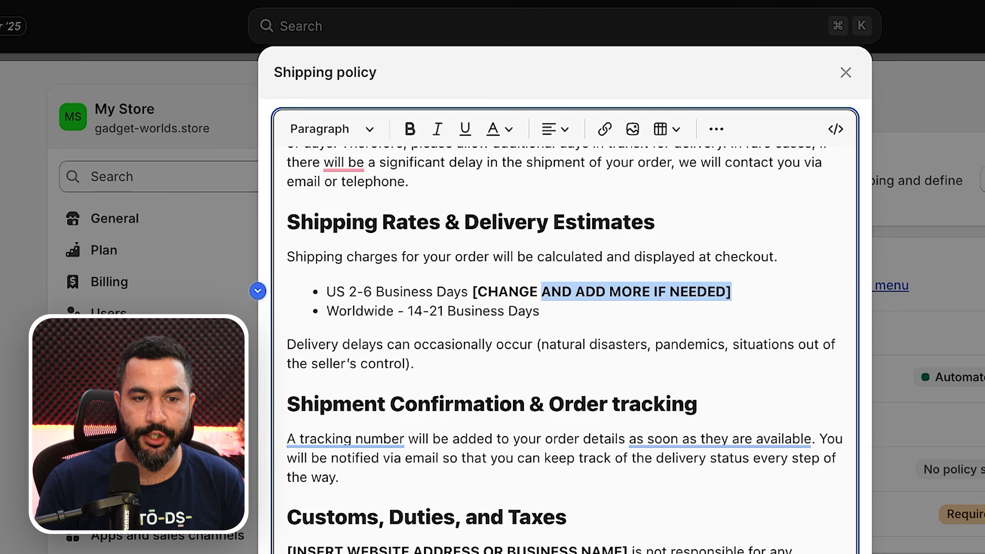
{"action": "key", "text": "BackSpace"}
{"action": "scroll", "coordinate": [558, 342], "scroll_direction": "up", "scroll_amount": 5}
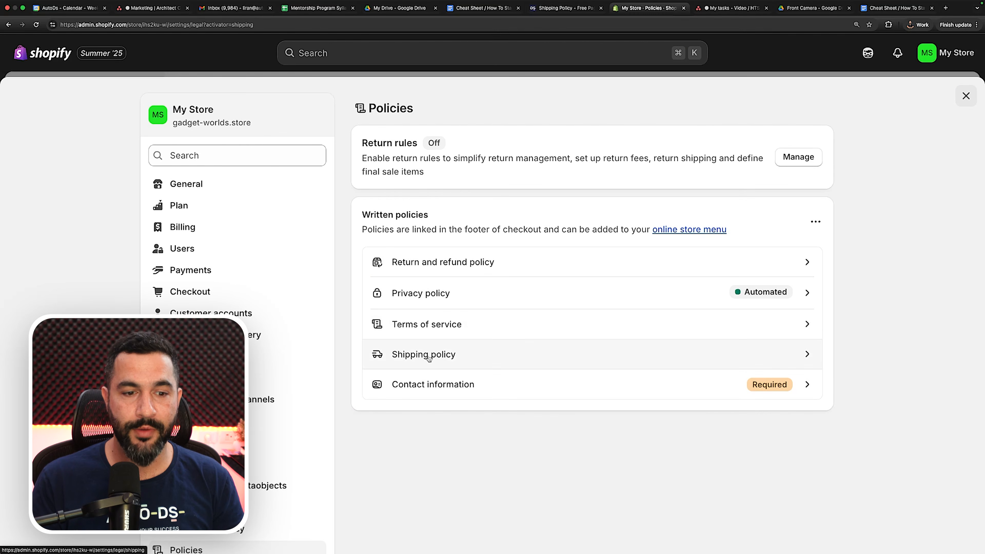
Step: Insert the template into the contact information policy and change the trade name to "Gaget Worlds"
{"action": "left_click", "coordinate": [483, 387]}
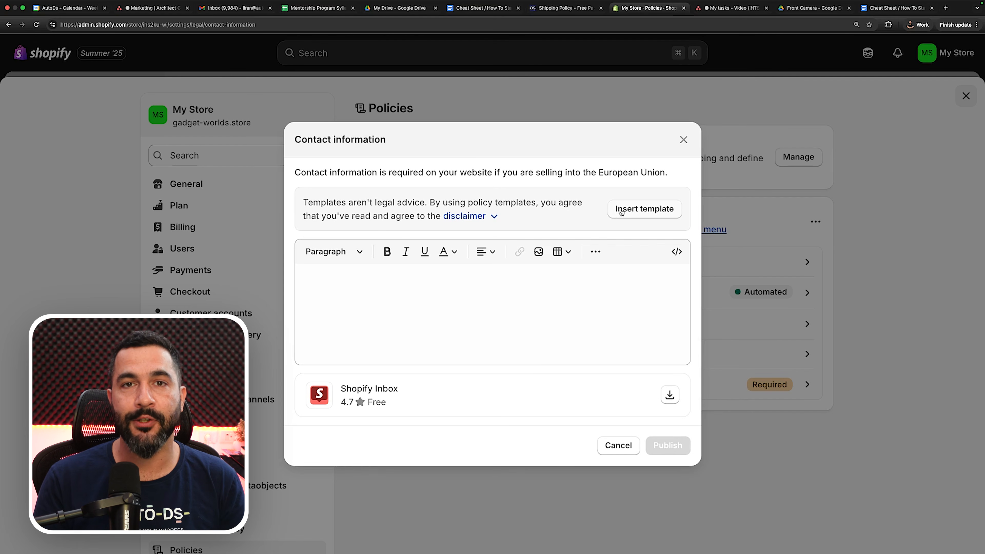
{"action": "left_click", "coordinate": [616, 214]}
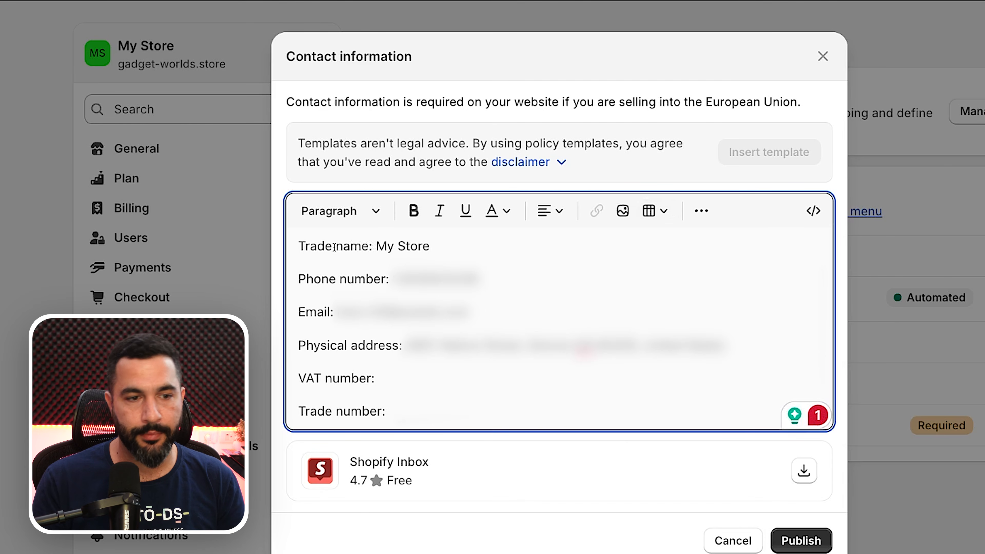
{"action": "left_click_drag", "start_coordinate": [430, 247], "coordinate": [380, 247]}
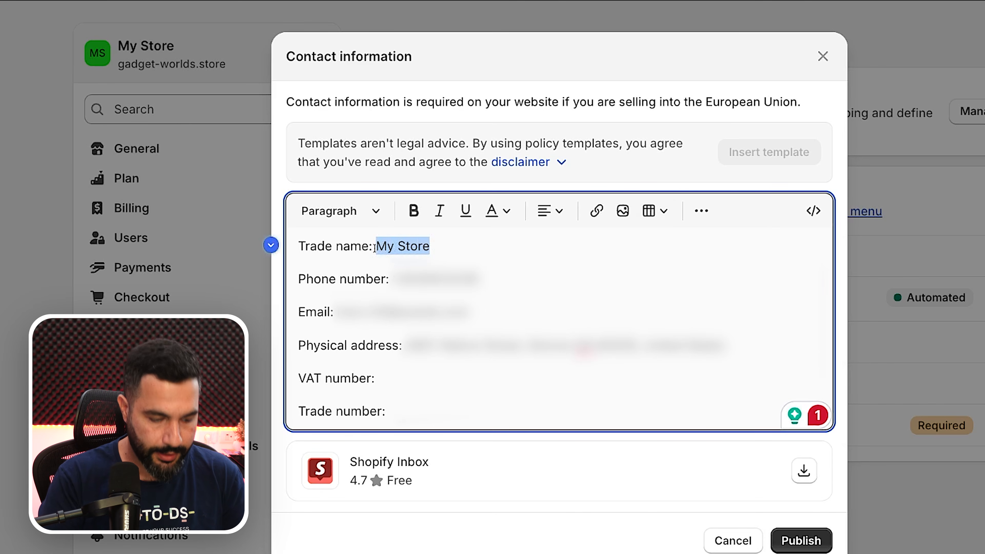
{"action": "type", "text": "Gaget Worlds"}
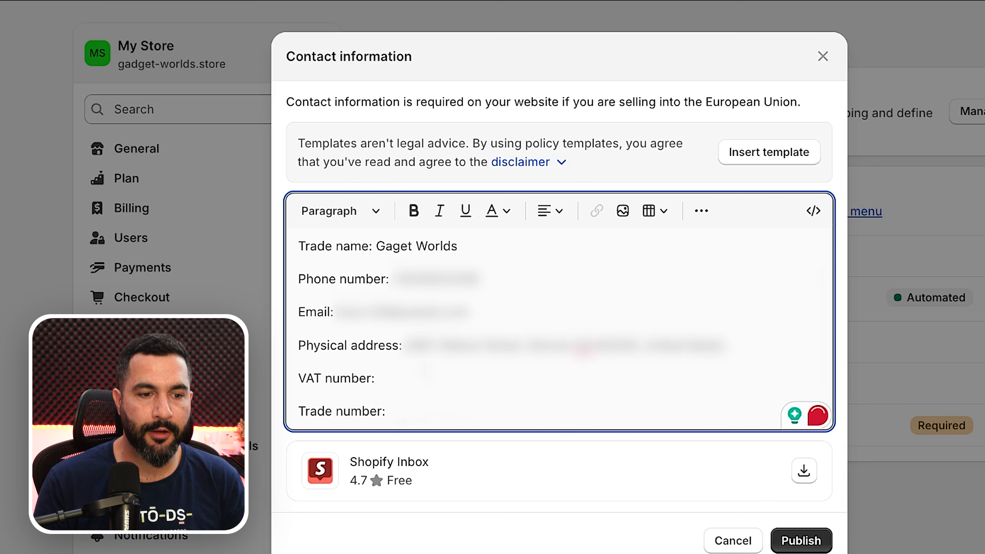
Step: Remove the VAT number and trade number lines from the contact information and publish it
{"action": "left_click_drag", "start_coordinate": [386, 411], "coordinate": [269, 382]}
{"action": "key", "text": "BackSpace"}
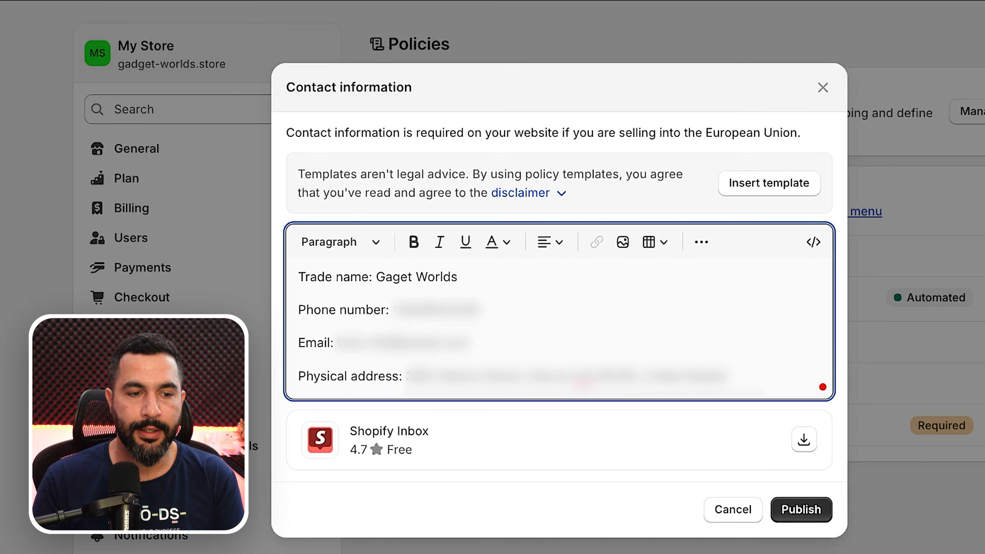
{"action": "left_click", "coordinate": [799, 509]}
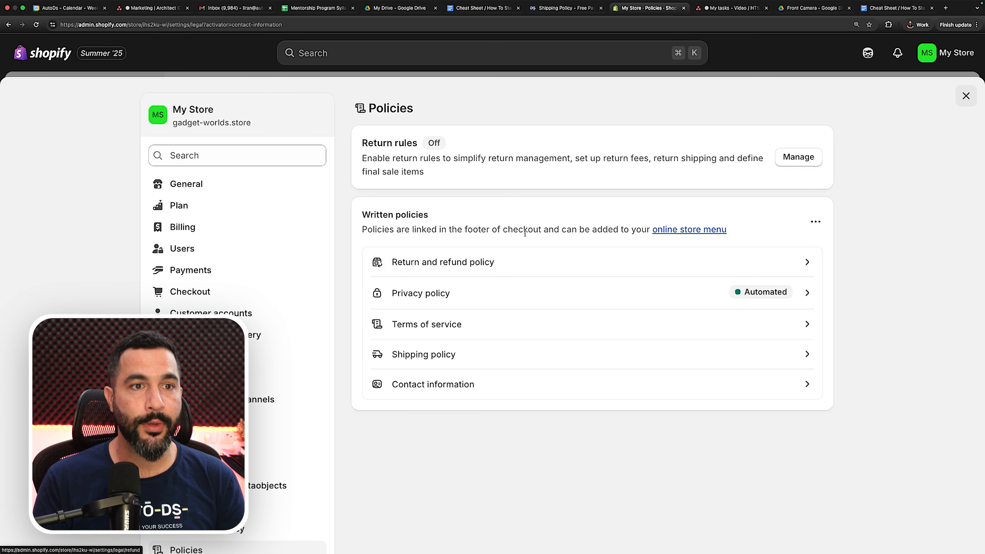
Step: Review the required policies and pages list in the cheat sheet, from Our Story and Order Tracking to Privacy Policy
{"action": "left_click", "coordinate": [480, 9]}
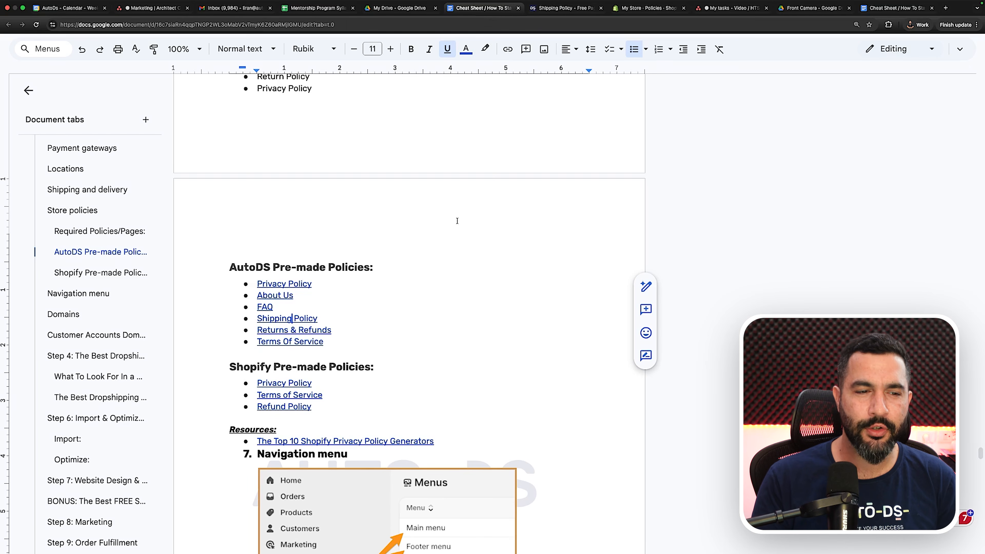
{"action": "scroll", "coordinate": [370, 243], "scroll_direction": "up", "scroll_amount": 3}
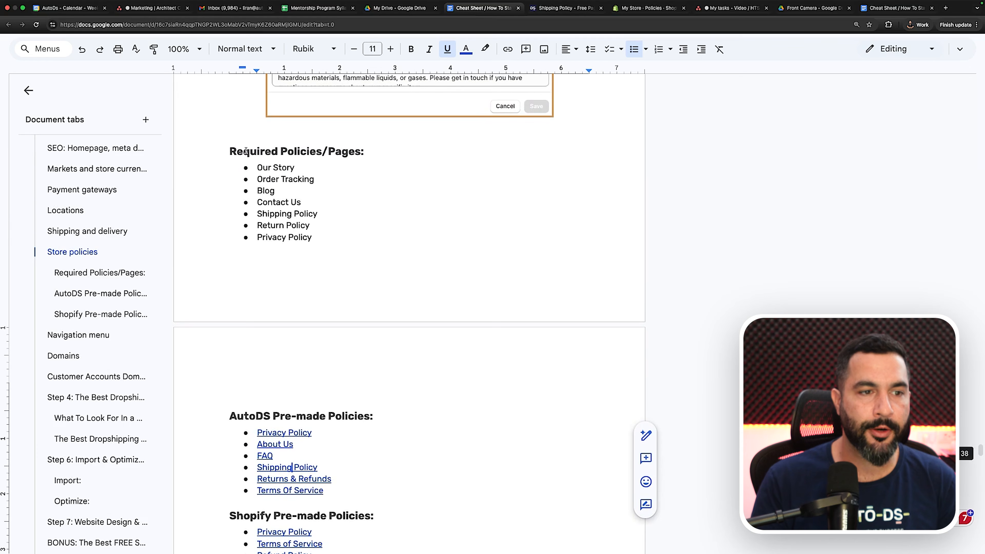
{"action": "left_click_drag", "start_coordinate": [230, 152], "coordinate": [367, 152]}
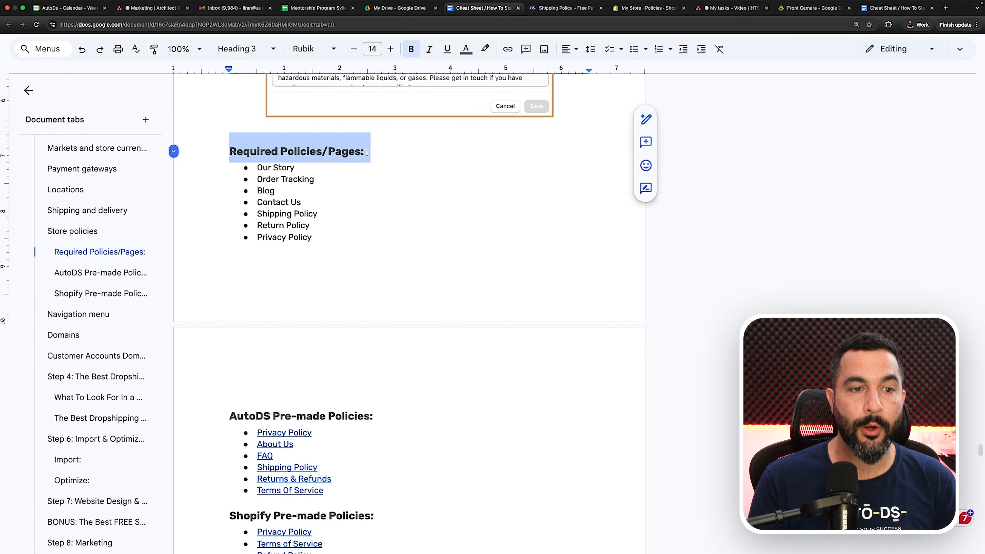
{"action": "left_click", "coordinate": [354, 153]}
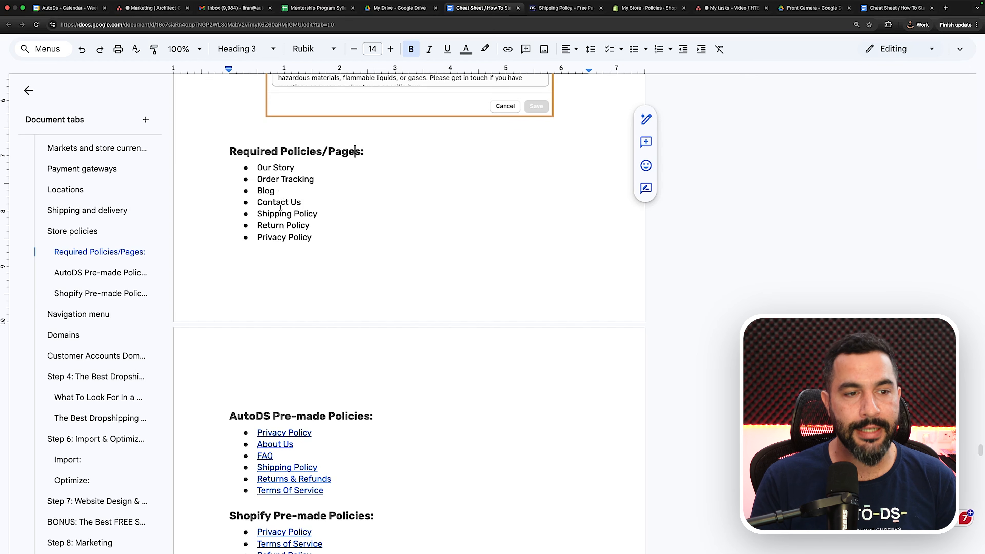
{"action": "left_click_drag", "start_coordinate": [299, 168], "coordinate": [250, 169]}
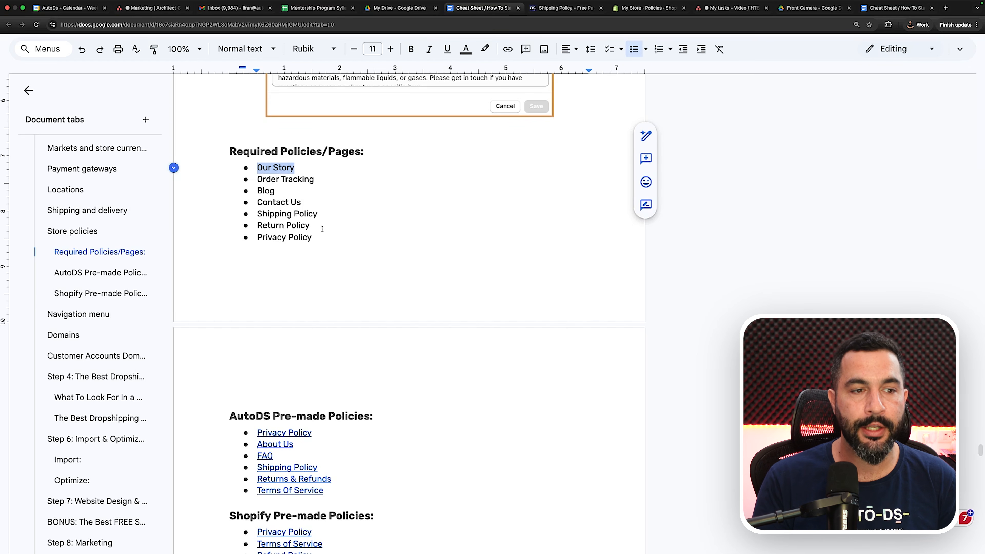
{"action": "left_click_drag", "start_coordinate": [322, 228], "coordinate": [247, 227]}
{"action": "left_click_drag", "start_coordinate": [318, 242], "coordinate": [248, 241]}
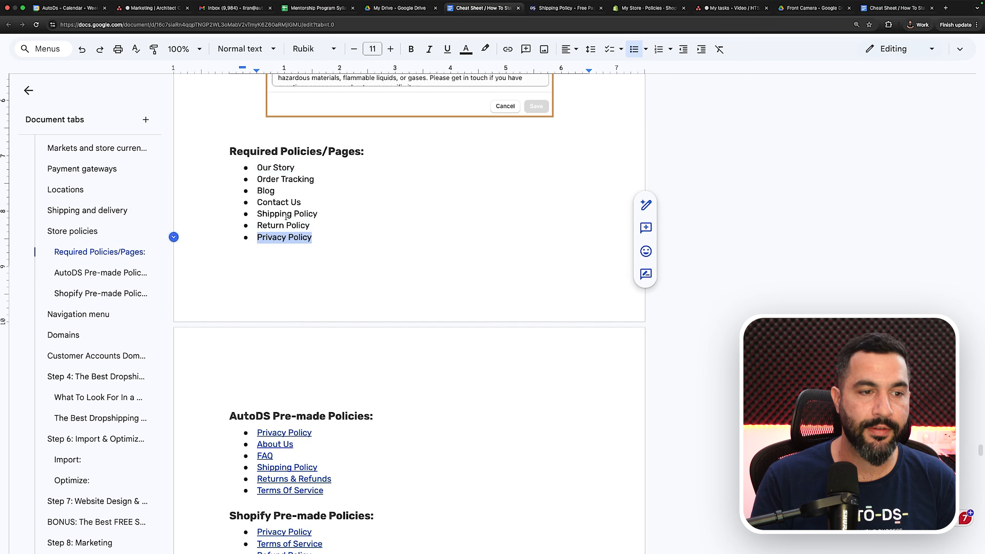
{"action": "scroll", "coordinate": [286, 216], "scroll_direction": "down", "scroll_amount": 1}
{"action": "left_click", "coordinate": [298, 208]}
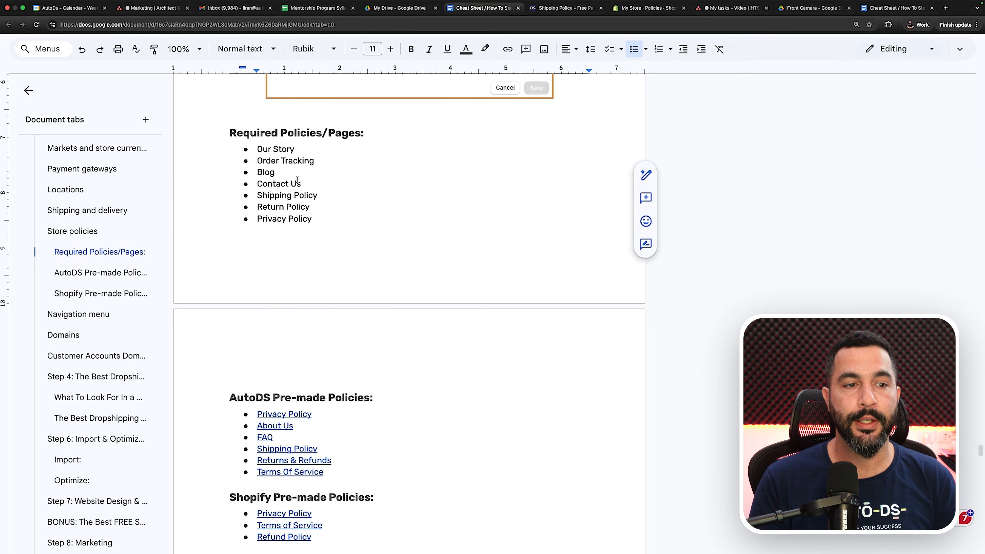
{"action": "left_click_drag", "start_coordinate": [302, 147], "coordinate": [247, 149]}
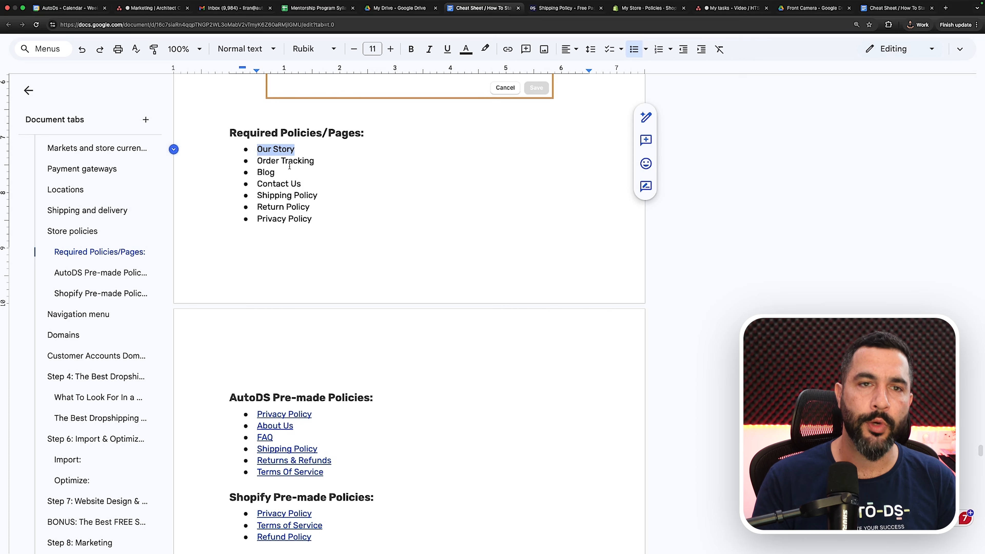
{"action": "left_click_drag", "start_coordinate": [320, 221], "coordinate": [255, 172]}
{"action": "left_click_drag", "start_coordinate": [318, 161], "coordinate": [246, 161]}
{"action": "double_click", "coordinate": [271, 173]}
{"action": "left_click_drag", "start_coordinate": [305, 184], "coordinate": [257, 184]}
{"action": "left_click_drag", "start_coordinate": [329, 222], "coordinate": [257, 197]}
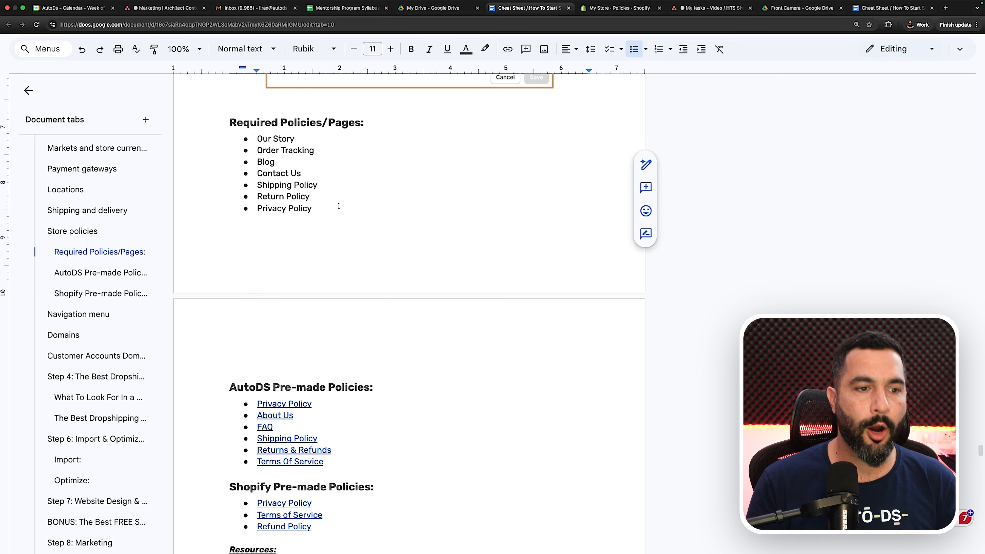
{"action": "left_click_drag", "start_coordinate": [333, 209], "coordinate": [237, 149]}
{"action": "left_click", "coordinate": [323, 150]}
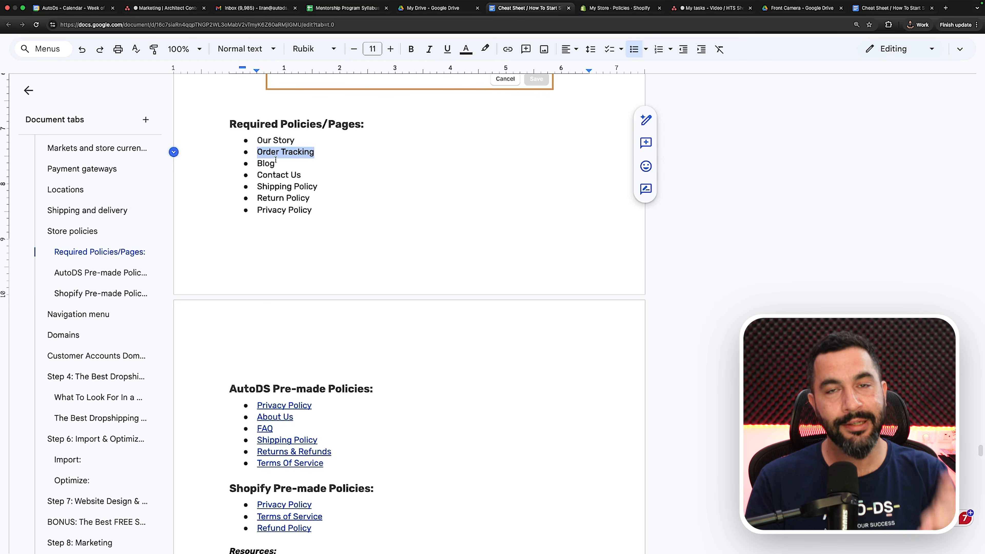
Step: Read the cheat sheet's Navigation menu section on the main and footer menus
{"action": "scroll", "coordinate": [355, 202], "scroll_direction": "down", "scroll_amount": 6}
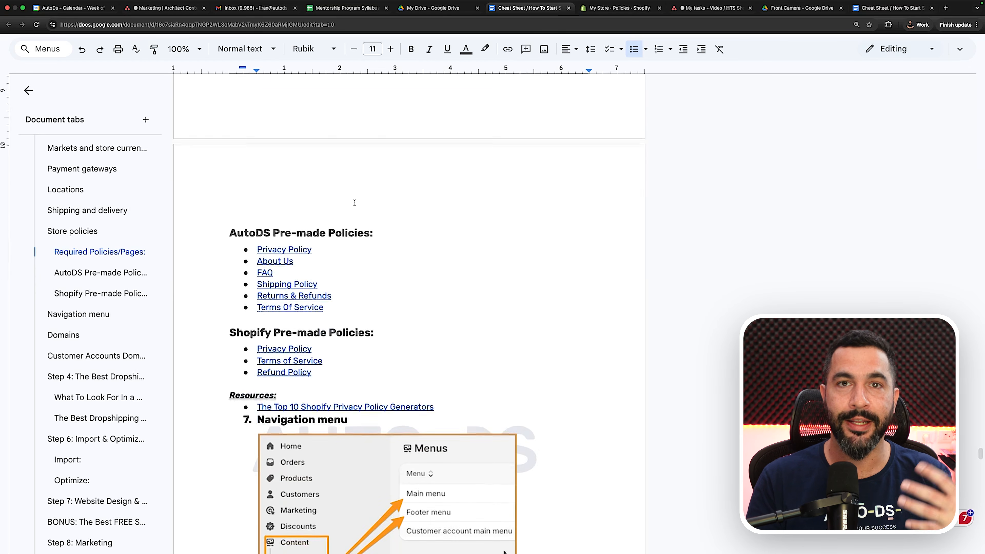
{"action": "scroll", "coordinate": [317, 174], "scroll_direction": "down", "scroll_amount": 5}
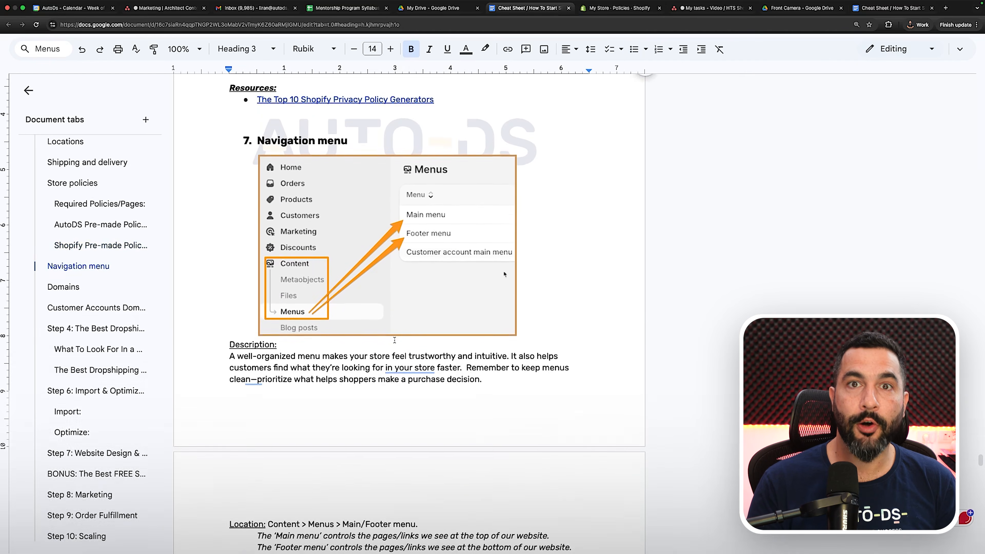
{"action": "scroll", "coordinate": [394, 341], "scroll_direction": "down", "scroll_amount": 2}
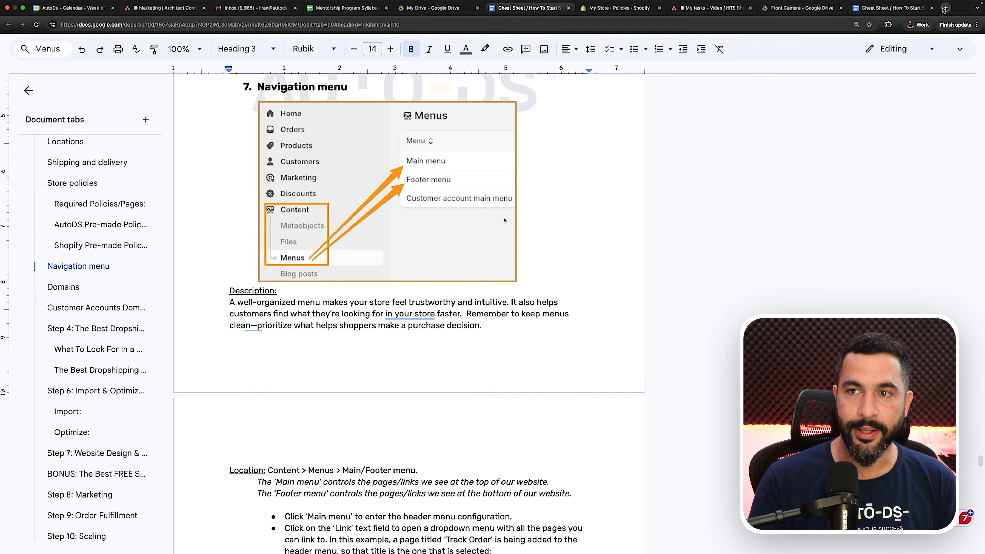
Step: Open gadget-worlds.store in a new browser tab and examine its header menu and footer quick links
{"action": "left_click", "coordinate": [945, 8]}
{"action": "type", "text": "gadg"}
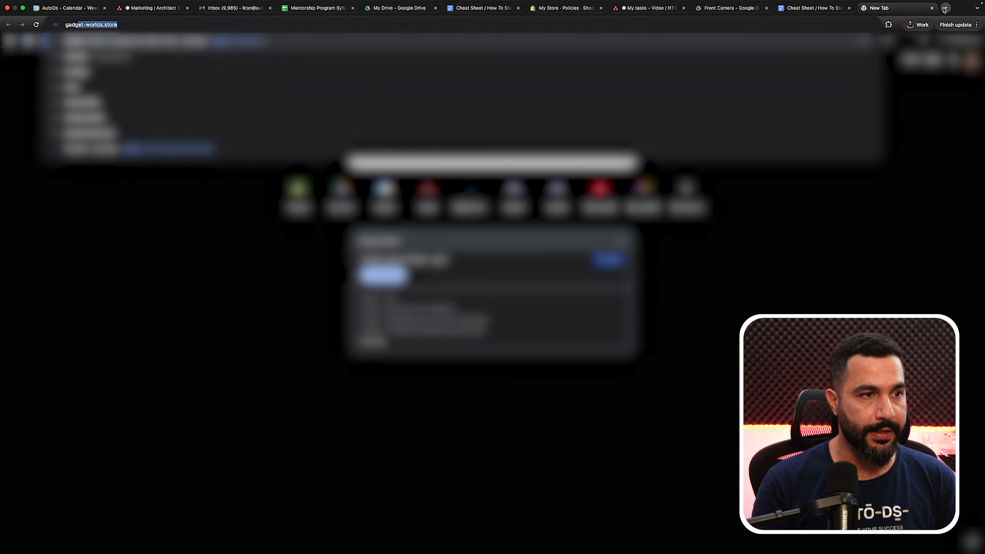
{"action": "key", "text": "Return"}
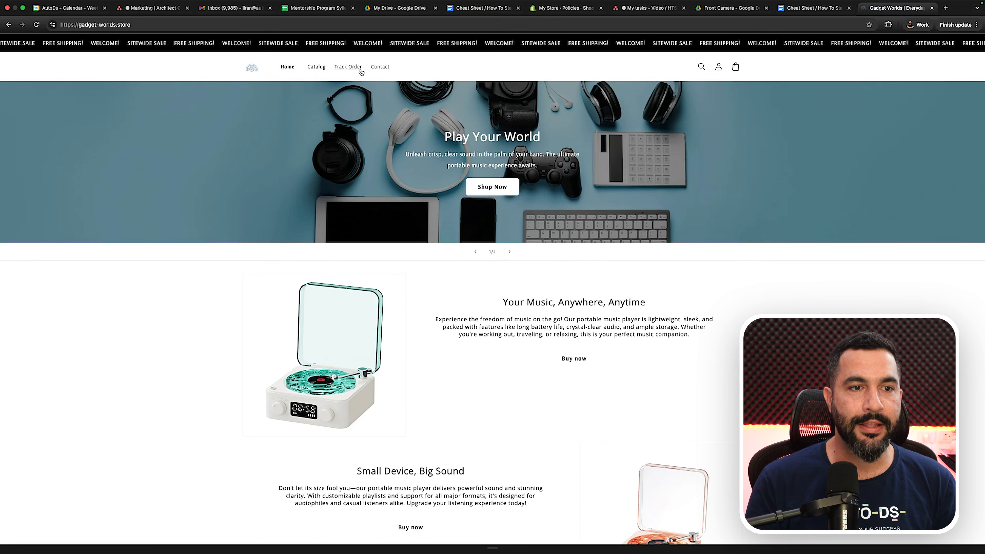
{"action": "key", "text": "super+equal"}
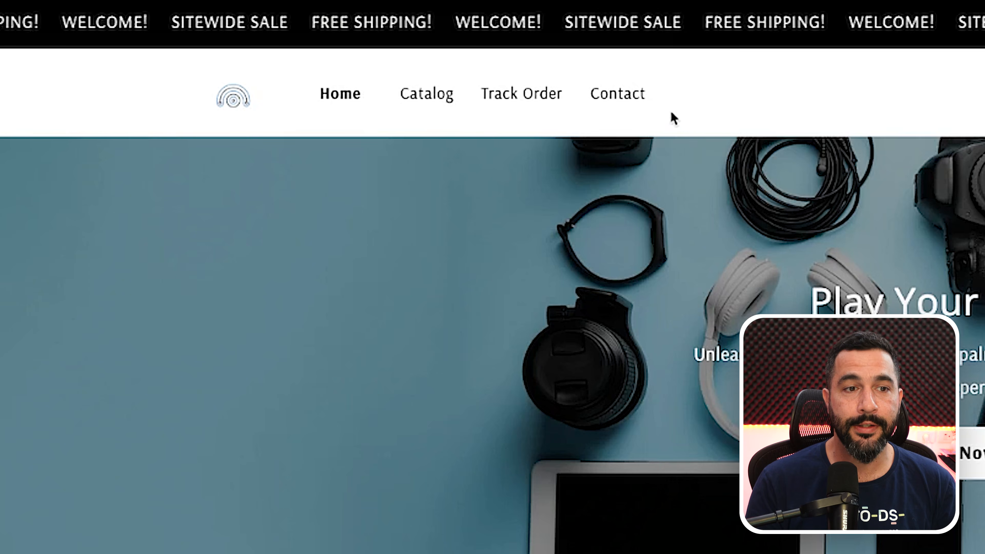
{"action": "scroll", "coordinate": [376, 88], "scroll_direction": "down", "scroll_amount": 20}
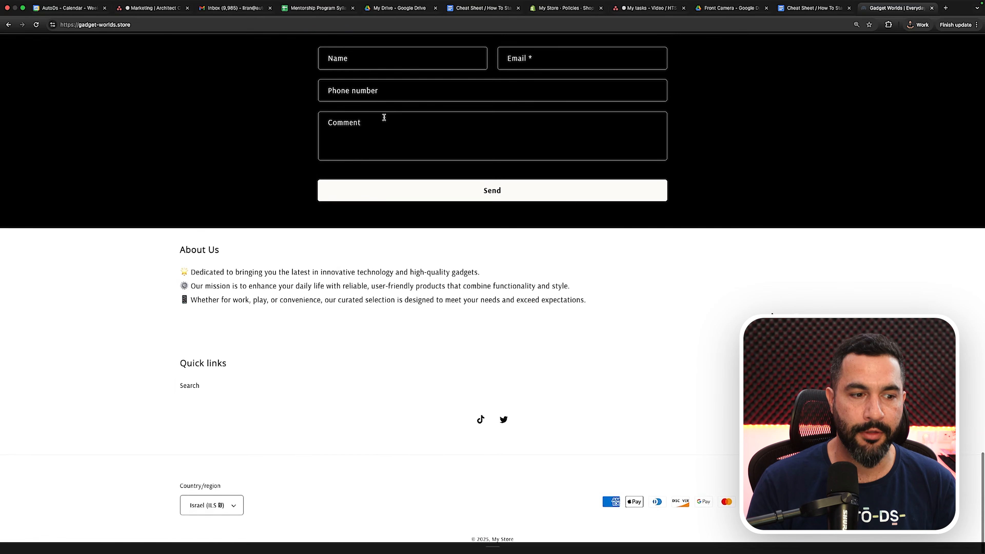
{"action": "scroll", "coordinate": [295, 314], "scroll_direction": "up", "scroll_amount": 3}
{"action": "scroll", "coordinate": [271, 337], "scroll_direction": "down", "scroll_amount": 3}
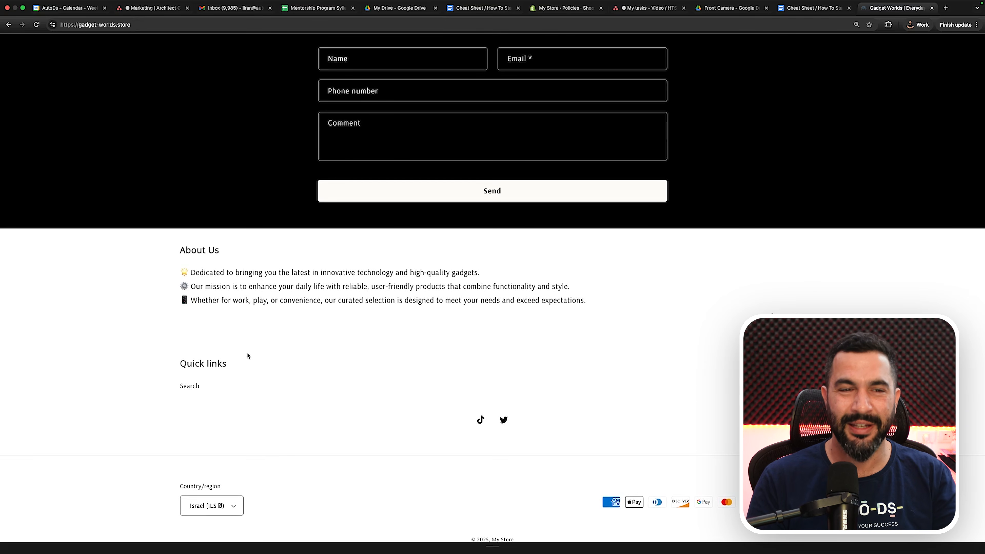
{"action": "scroll", "coordinate": [248, 356], "scroll_direction": "up", "scroll_amount": 20}
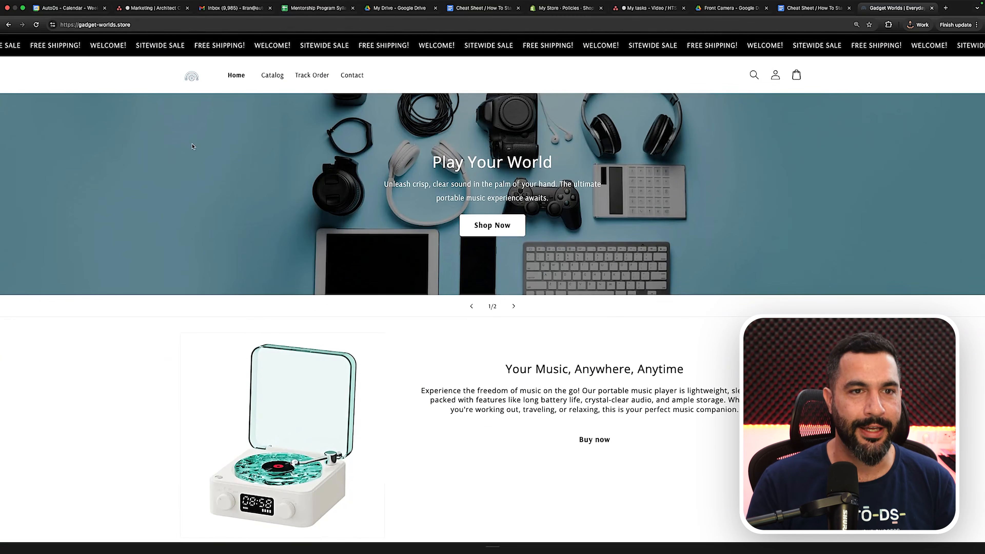
Step: Return to the Shopify admin and open the Main menu from the store's content menus
{"action": "left_click", "coordinate": [559, 11]}
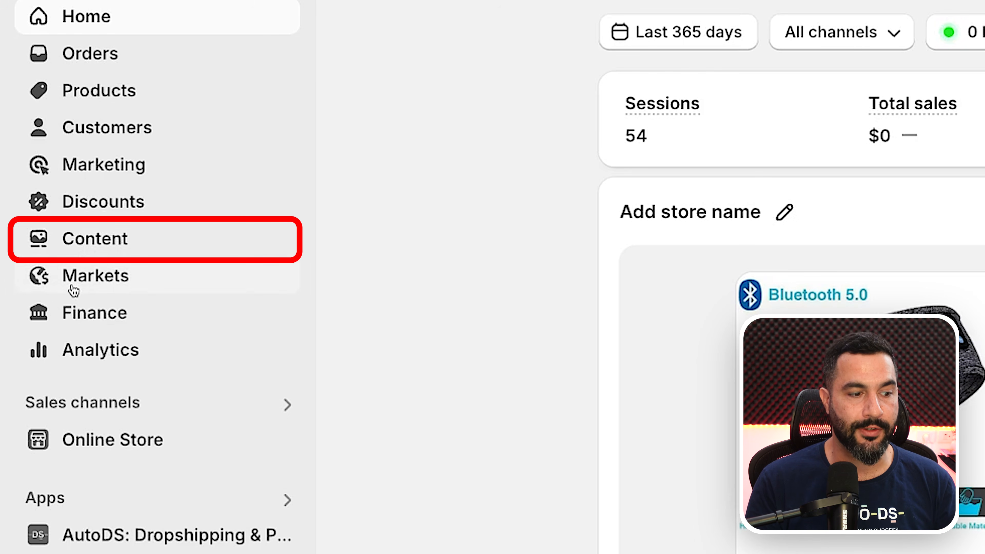
{"action": "left_click", "coordinate": [79, 247]}
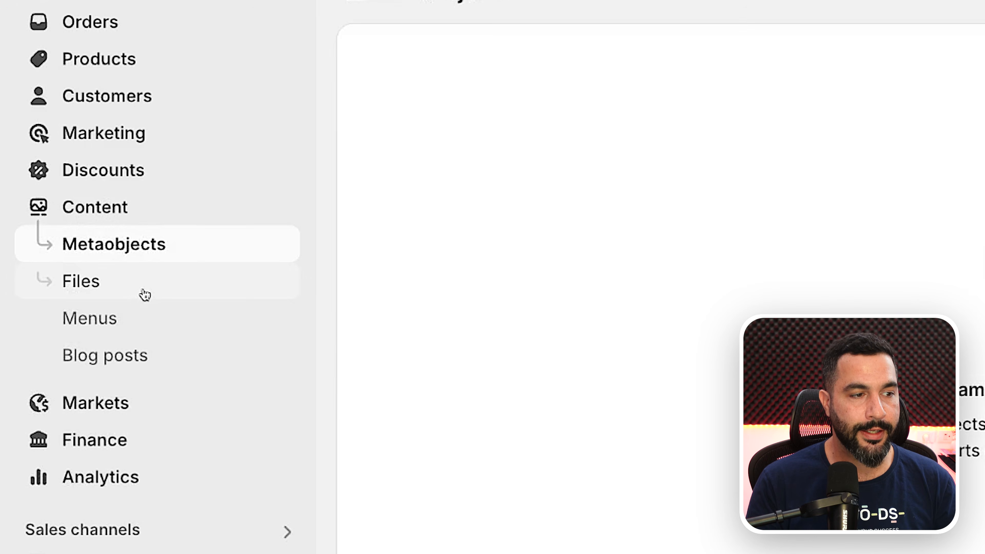
{"action": "left_click", "coordinate": [97, 329]}
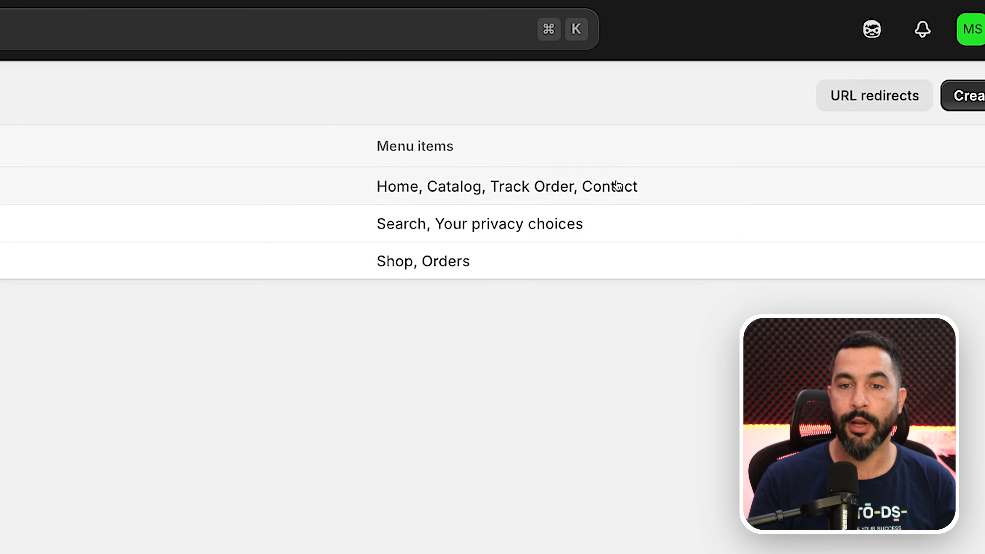
{"action": "left_click", "coordinate": [233, 194]}
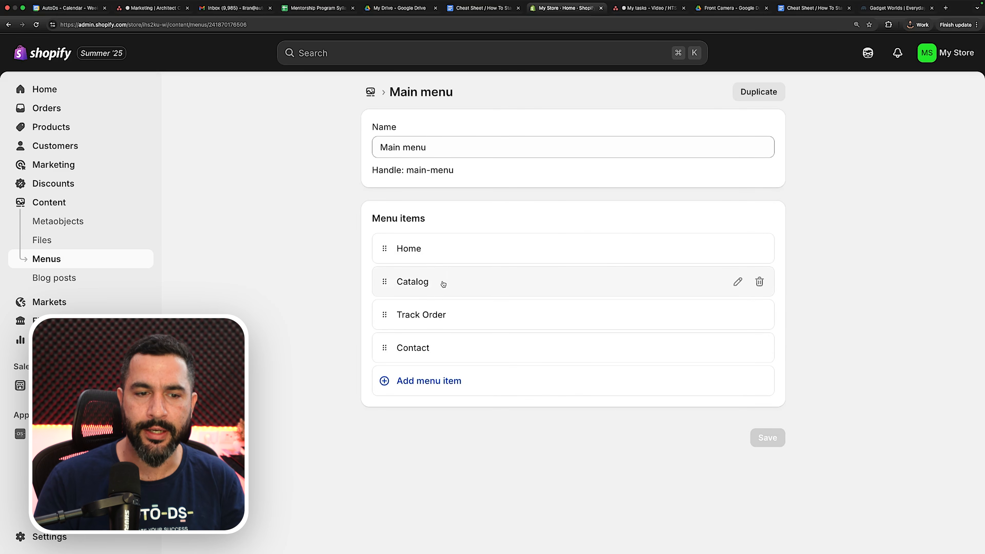
Step: Rename the Catalog item of the main menu to "Products" and save the menu
{"action": "left_click", "coordinate": [738, 282]}
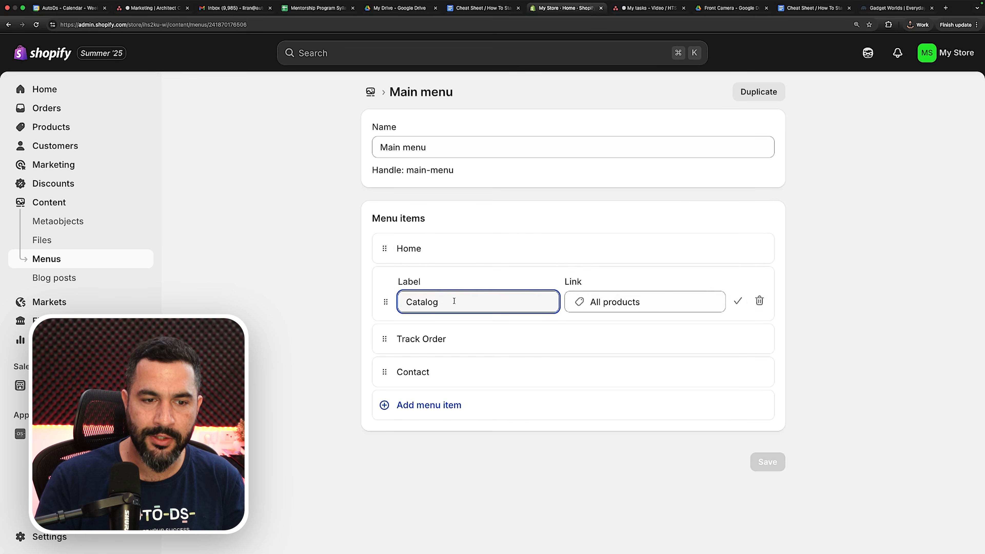
{"action": "double_click", "coordinate": [428, 301]}
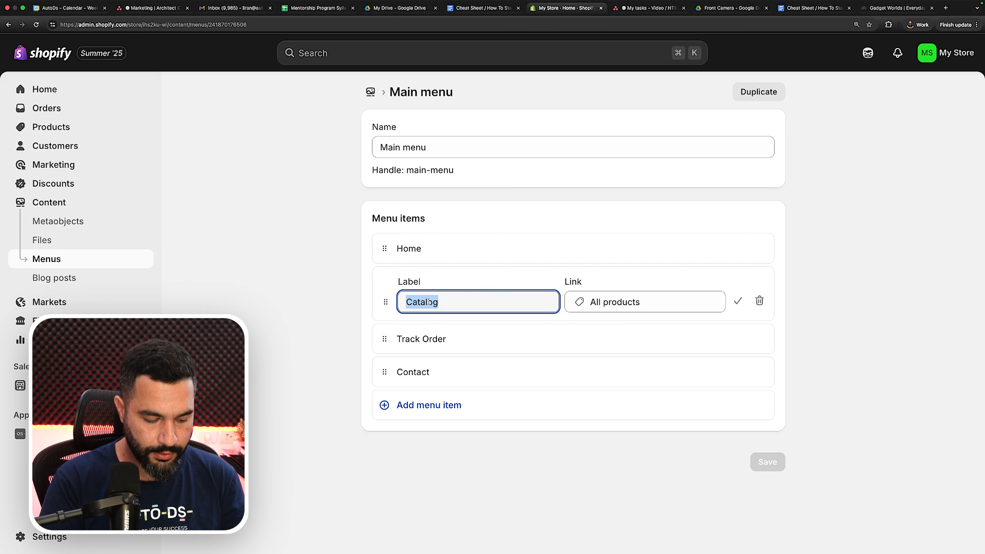
{"action": "type", "text": "Products"}
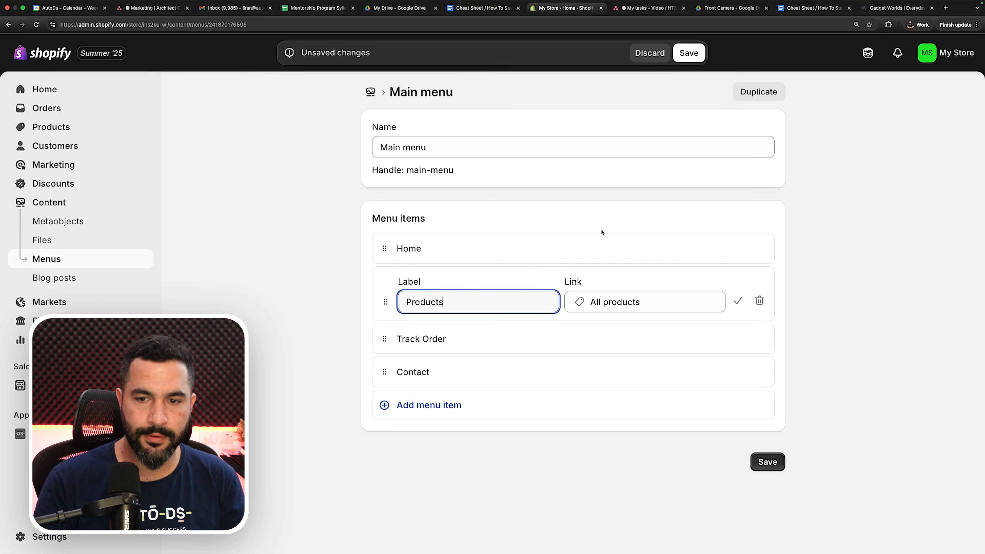
{"action": "left_click", "coordinate": [859, 287]}
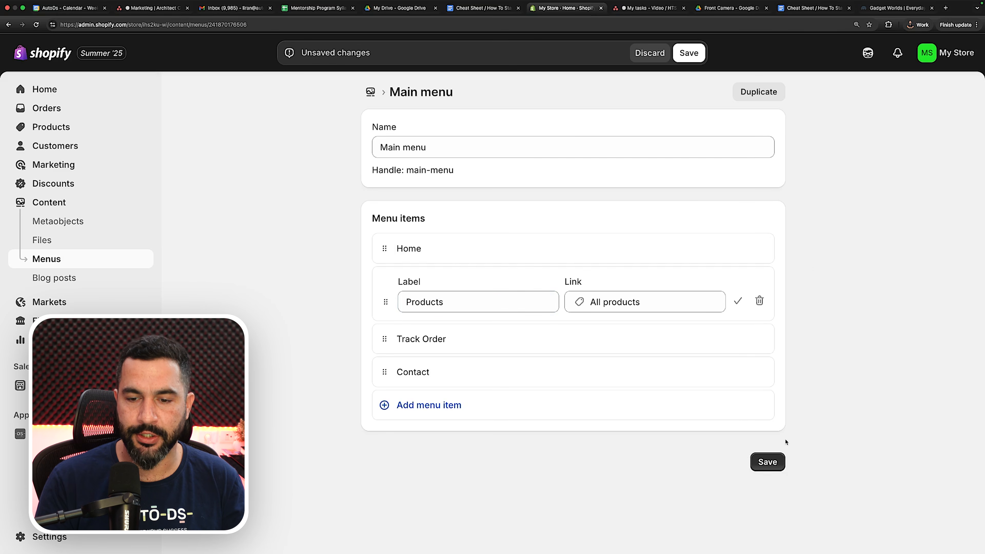
{"action": "left_click", "coordinate": [766, 463]}
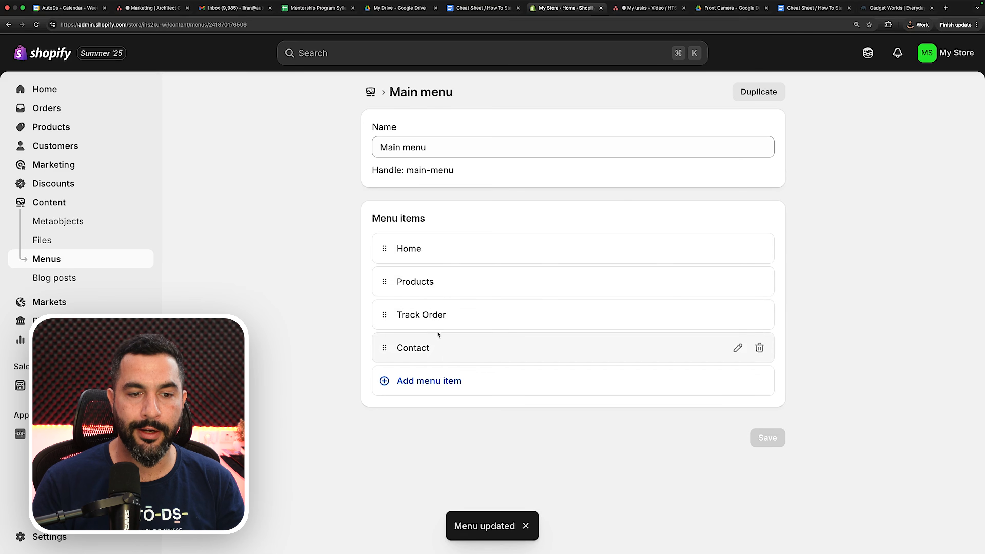
Step: Switch to the live storefront and reload it to check the renamed item in the header menu
{"action": "left_click_drag", "start_coordinate": [572, 8], "coordinate": [806, 7]}
{"action": "left_click", "coordinate": [862, 8]}
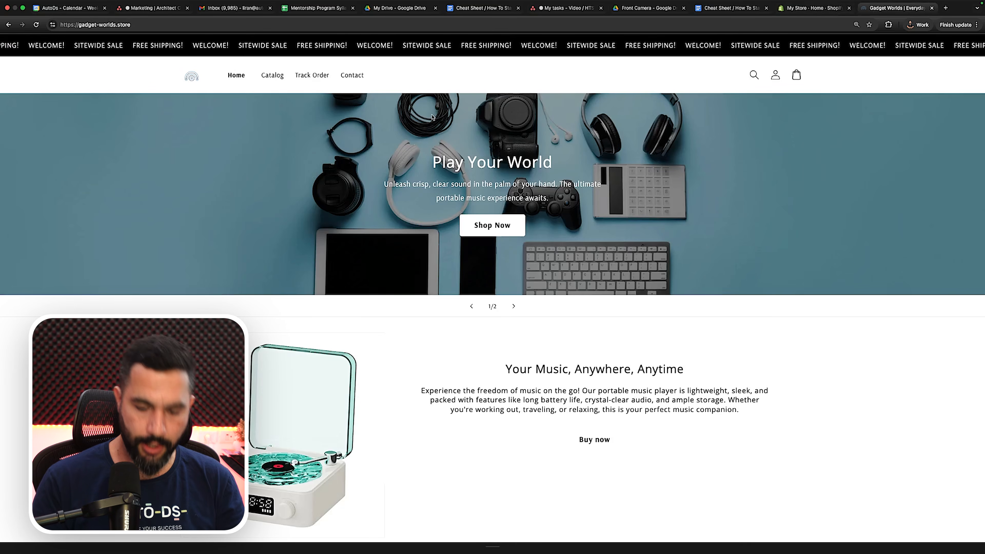
{"action": "key", "text": "super+equal"}
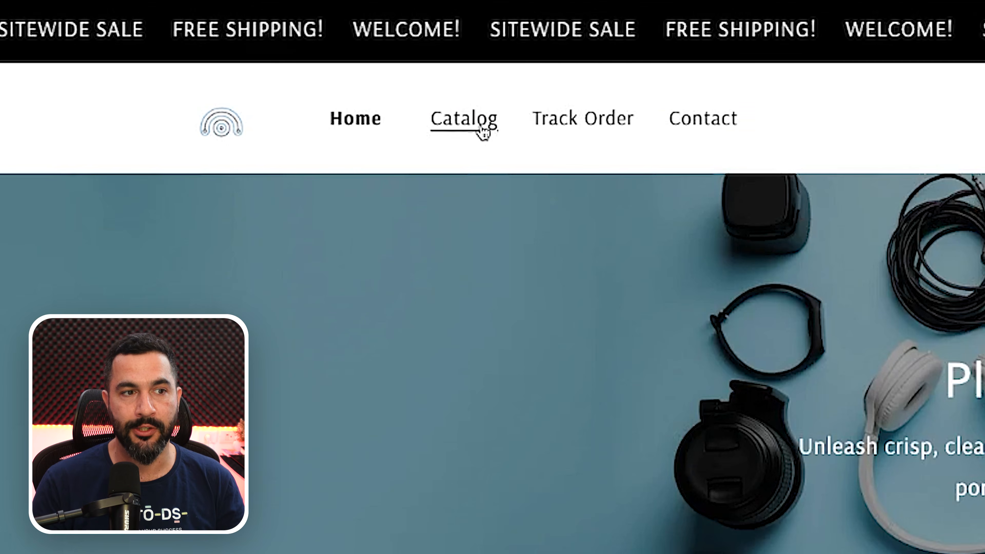
{"action": "key", "text": "super+r"}
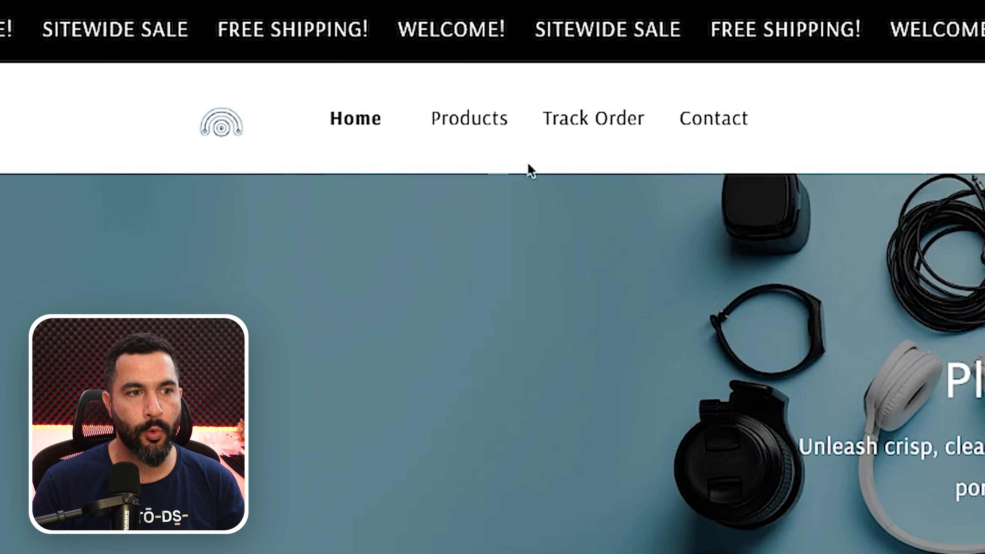
Step: Return to the main menu in the Shopify admin, rename the Contact item to "Contact Us" and save
{"action": "left_click", "coordinate": [826, 8]}
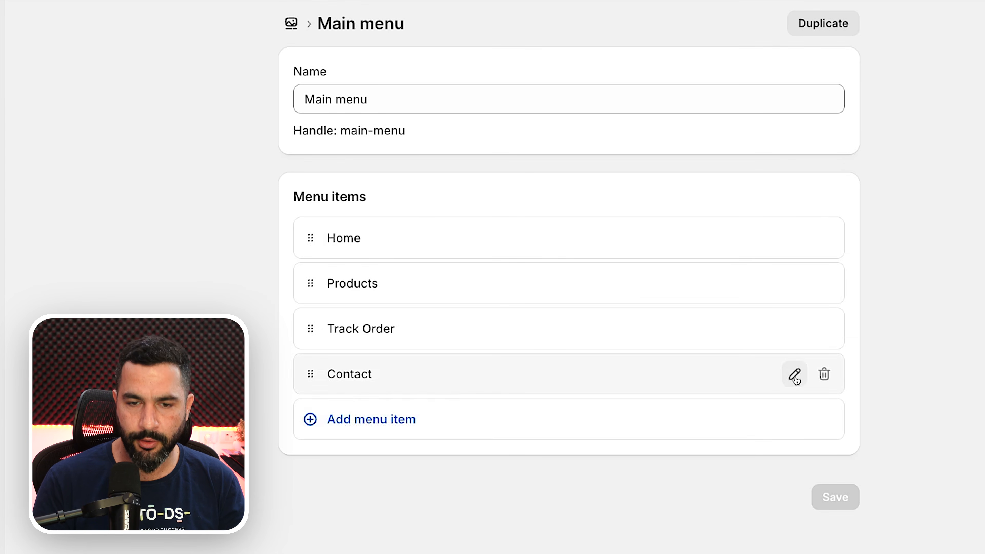
{"action": "left_click", "coordinate": [795, 375]}
{"action": "key", "text": "Return"}
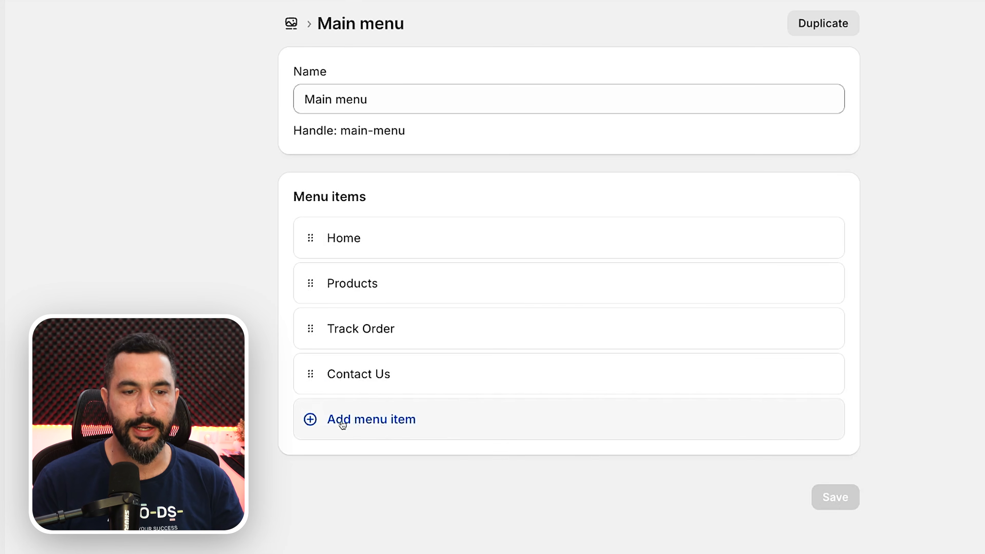
Step: Add an item linked to the About Us page to the main menu, save it, and reload the live storefront to check the header
{"action": "left_click", "coordinate": [343, 425]}
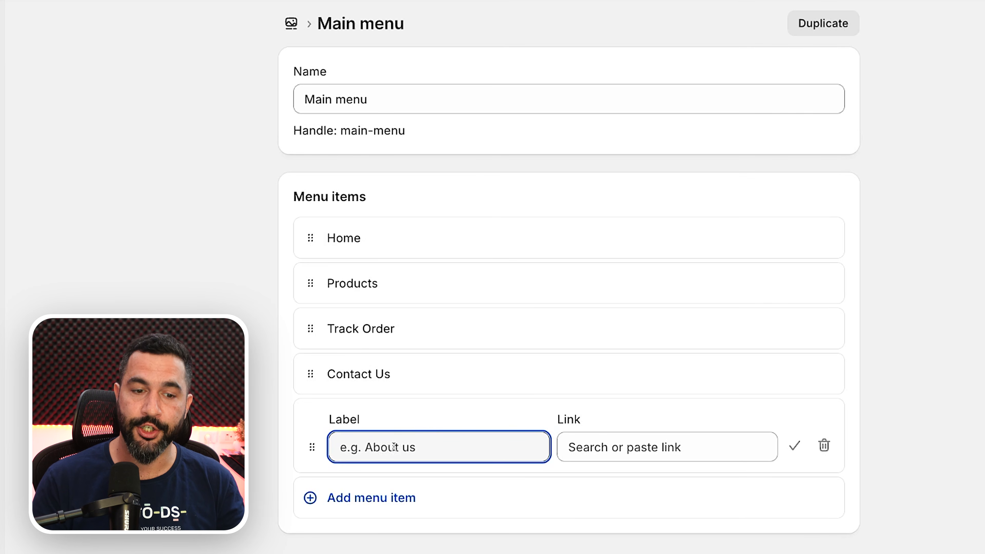
{"action": "left_click", "coordinate": [620, 447]}
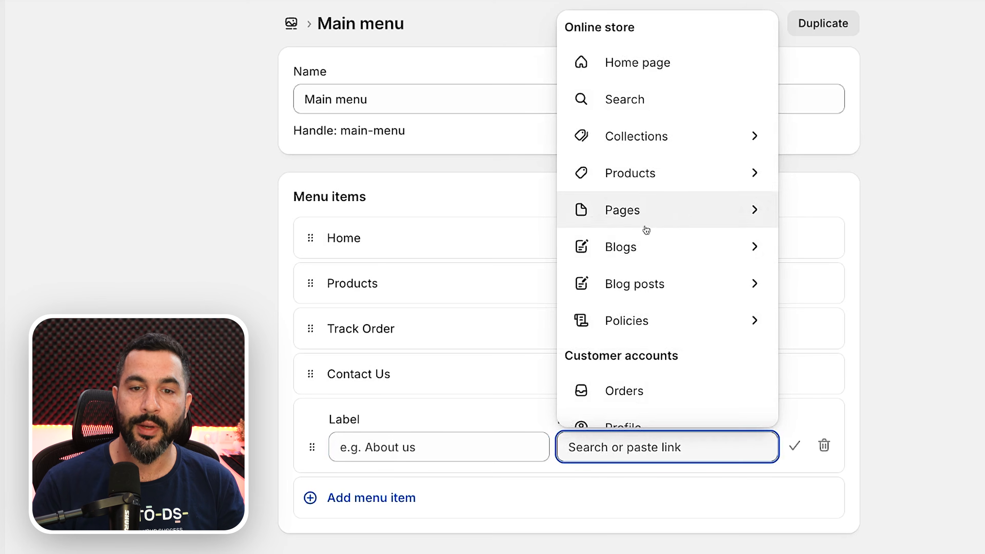
{"action": "left_click", "coordinate": [633, 212]}
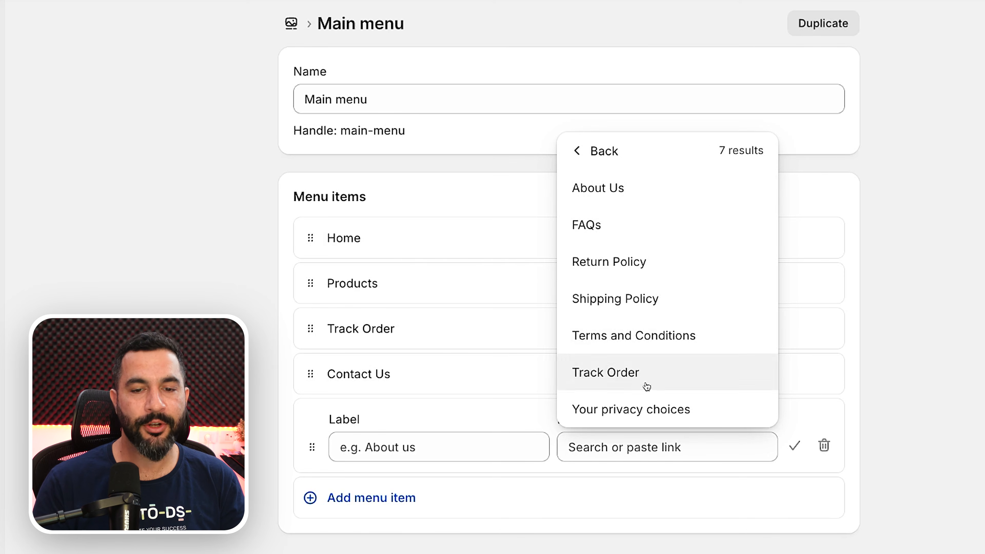
{"action": "left_click", "coordinate": [607, 198]}
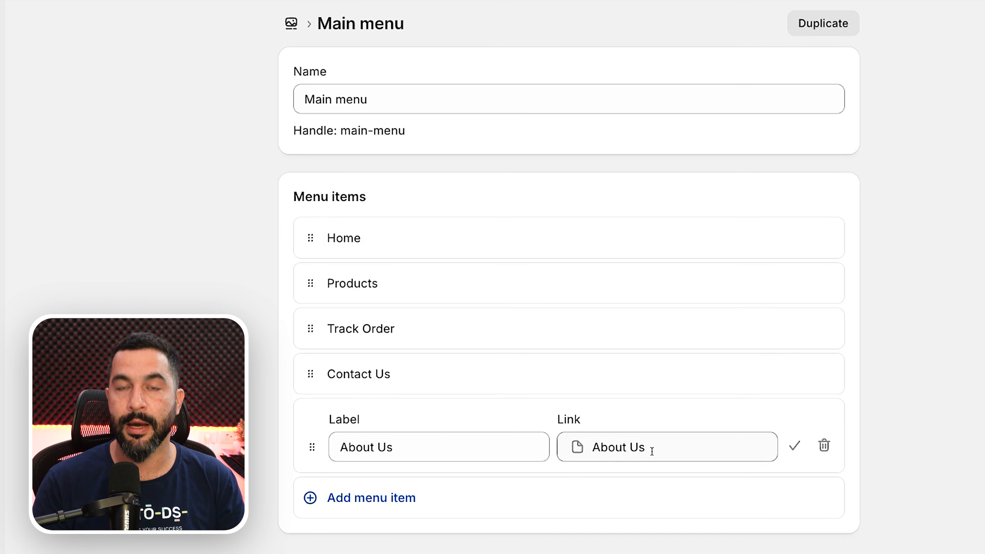
{"action": "left_click", "coordinate": [837, 476]}
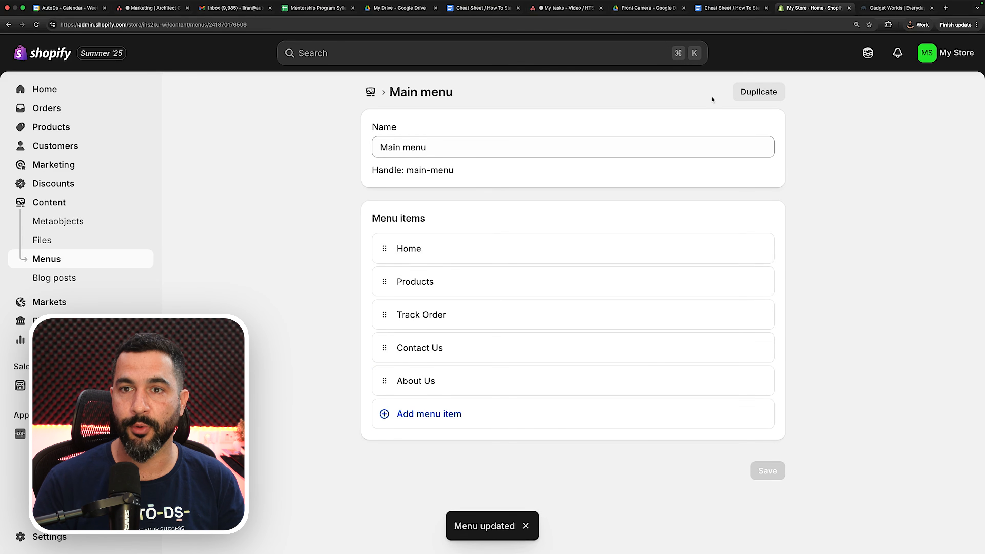
{"action": "left_click", "coordinate": [888, 9]}
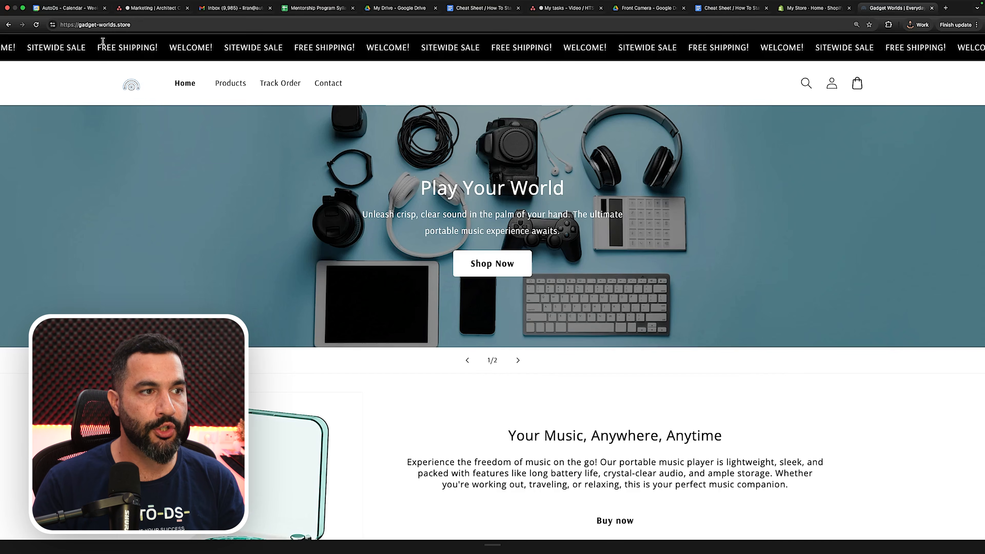
{"action": "left_click", "coordinate": [37, 24]}
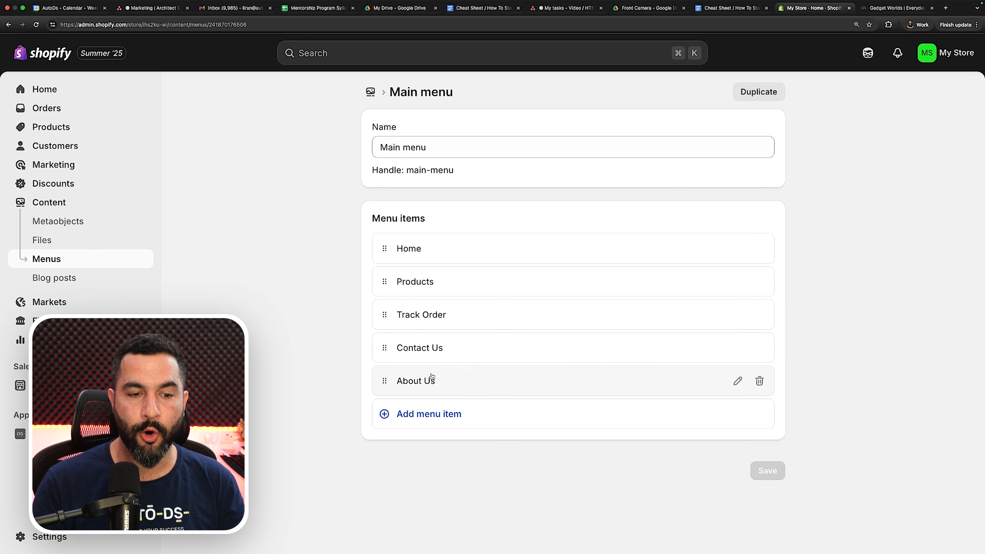
Step: Return to the main menu in the Shopify admin, move About Us above Contact Us, relabel it "Who We Are" and save
{"action": "left_click_drag", "start_coordinate": [384, 383], "coordinate": [385, 354]}
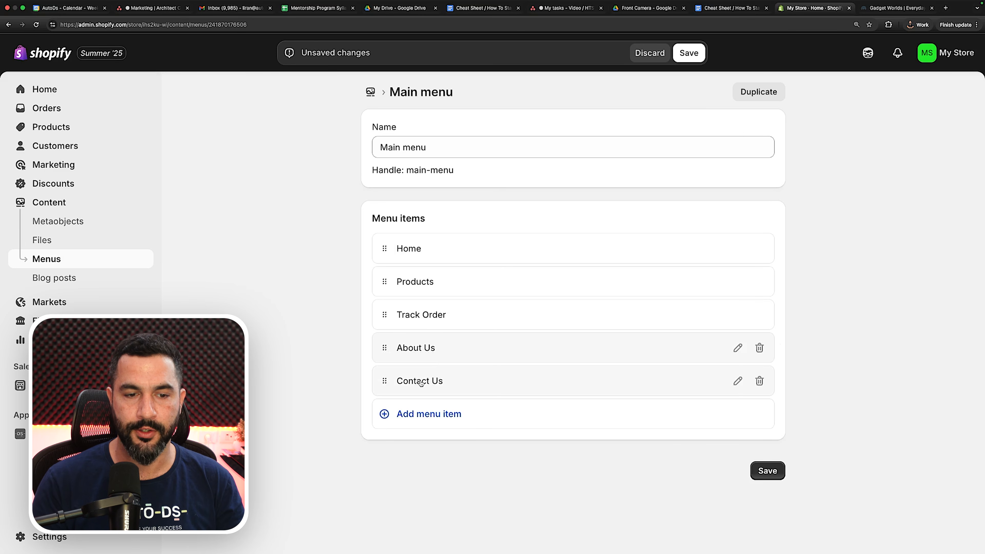
{"action": "left_click", "coordinate": [736, 349]}
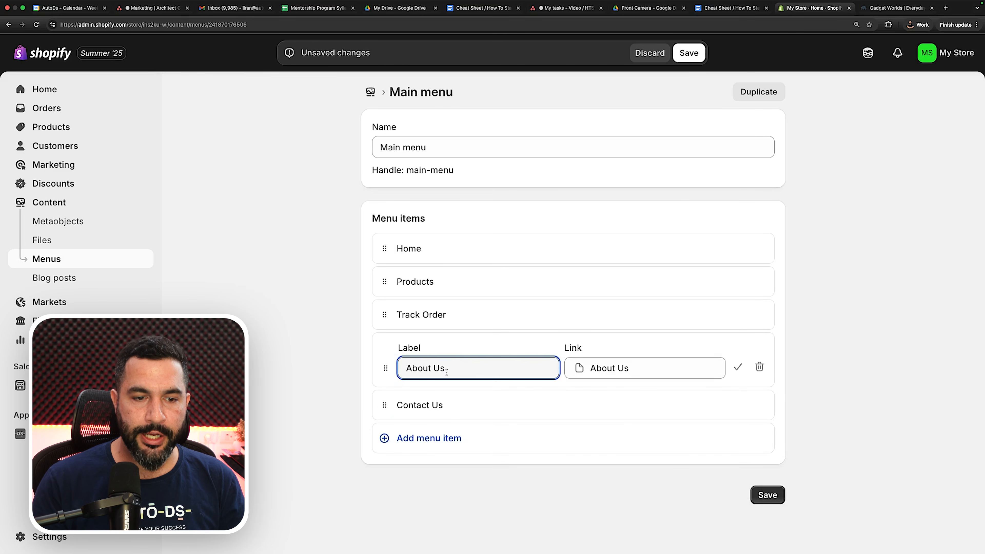
{"action": "left_click_drag", "start_coordinate": [446, 373], "coordinate": [351, 353]}
{"action": "left_click", "coordinate": [512, 366]}
{"action": "key", "text": "super+a"}
{"action": "type", "text": "Wh"}
{"action": "left_click", "coordinate": [737, 367]}
{"action": "left_click", "coordinate": [768, 471]}
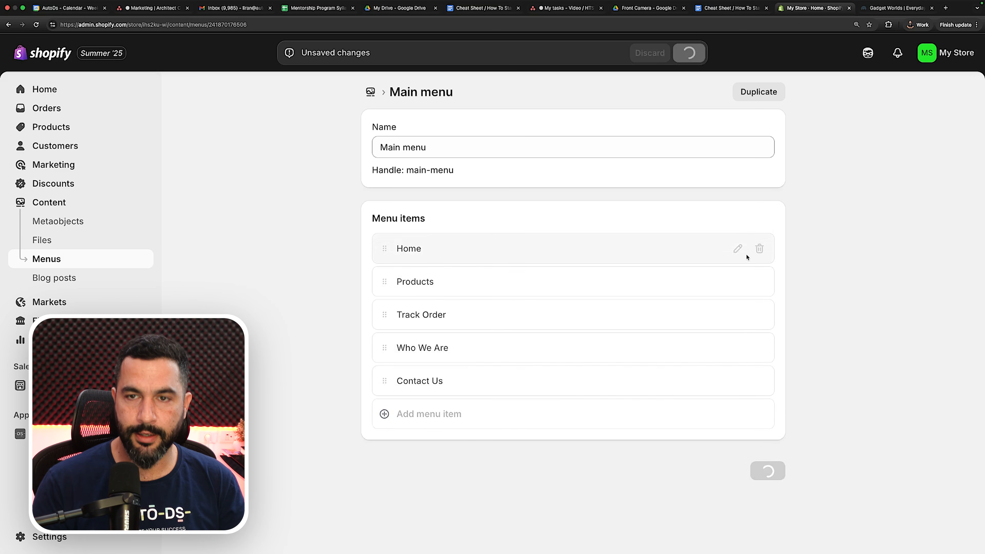
Step: Reload the live storefront and open the Who We Are page from the header to review its text
{"action": "left_click", "coordinate": [895, 8]}
{"action": "left_click", "coordinate": [37, 25]}
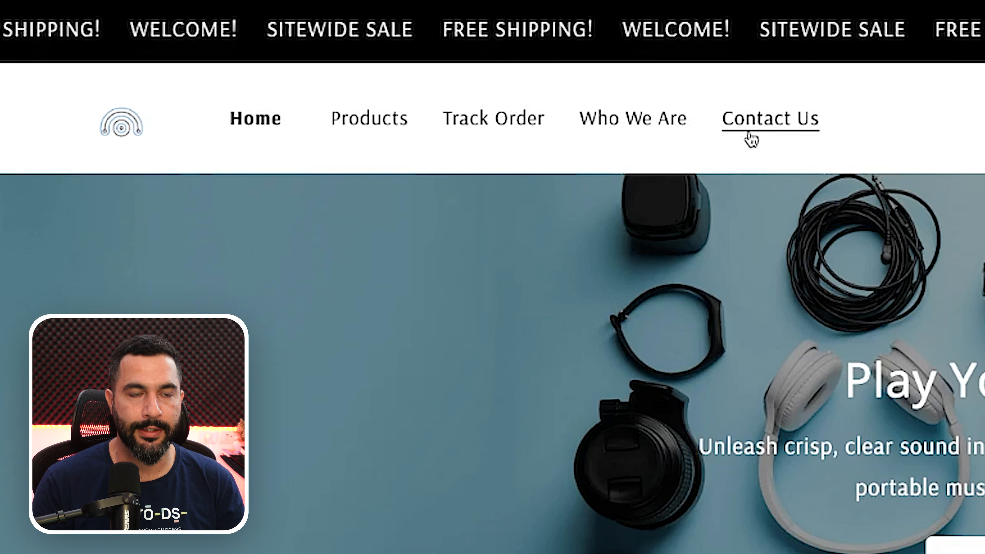
{"action": "left_click", "coordinate": [665, 130]}
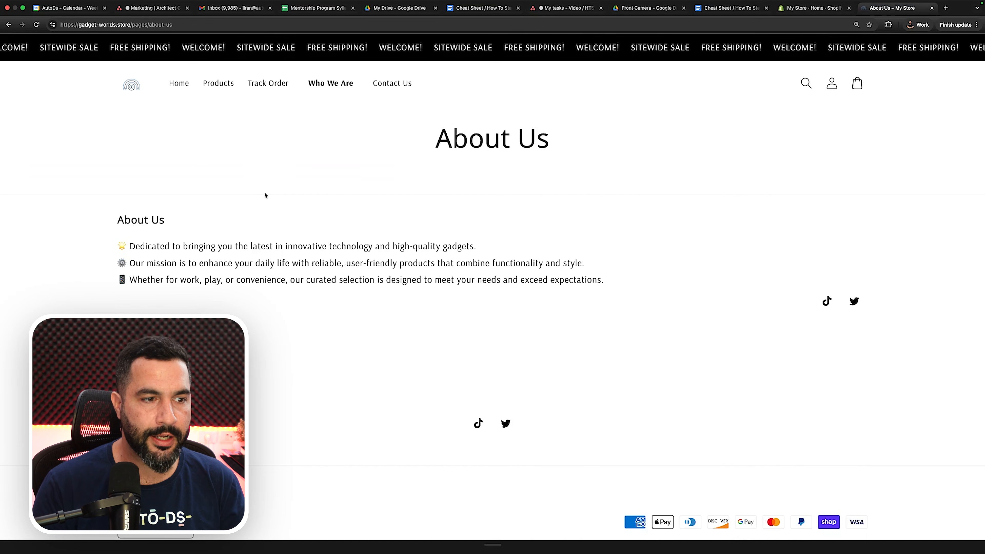
{"action": "left_click_drag", "start_coordinate": [314, 249], "coordinate": [628, 281]}
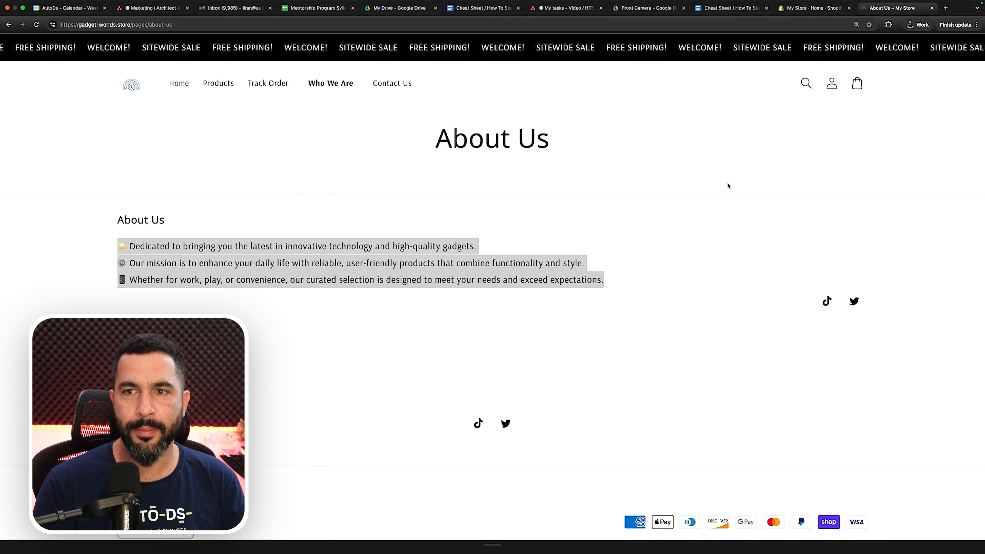
Step: Open chatgpt.com in a new tab and copy the base store address from the storefront's About Us page
{"action": "left_click", "coordinate": [946, 8]}
{"action": "type", "text": "chatgpt.com"}
{"action": "key", "text": "Return"}
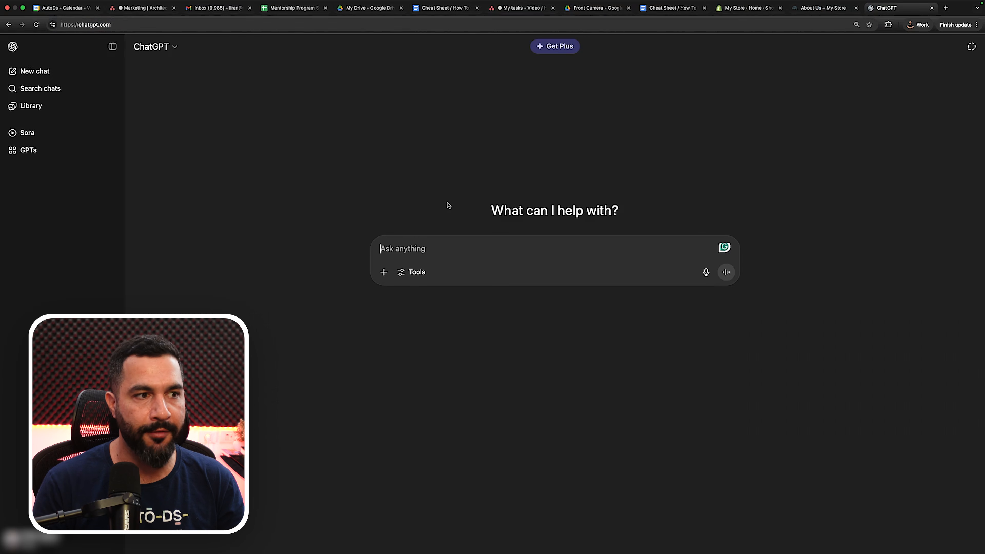
{"action": "left_click", "coordinate": [820, 7]}
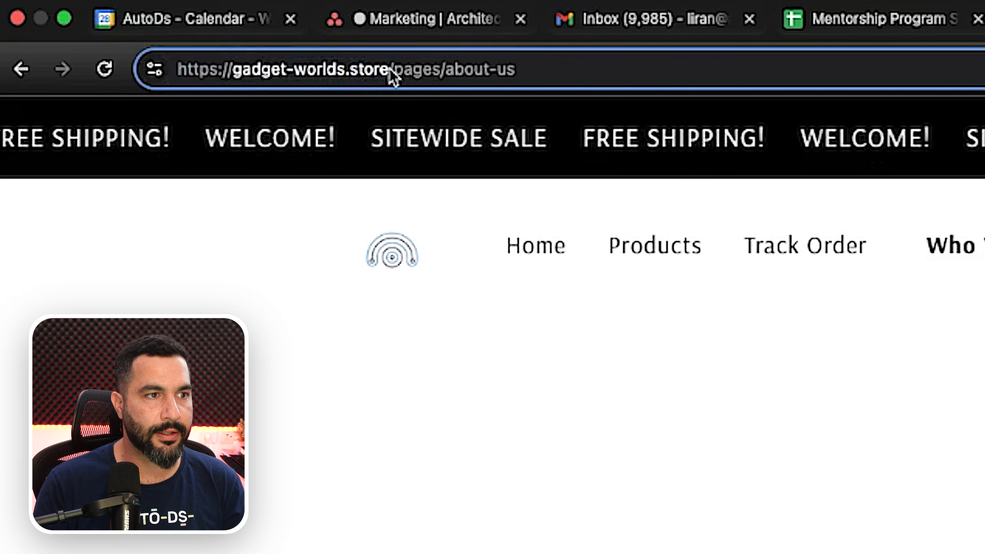
{"action": "left_click_drag", "start_coordinate": [391, 71], "coordinate": [177, 70]}
{"action": "key", "text": "ctrl+c"}
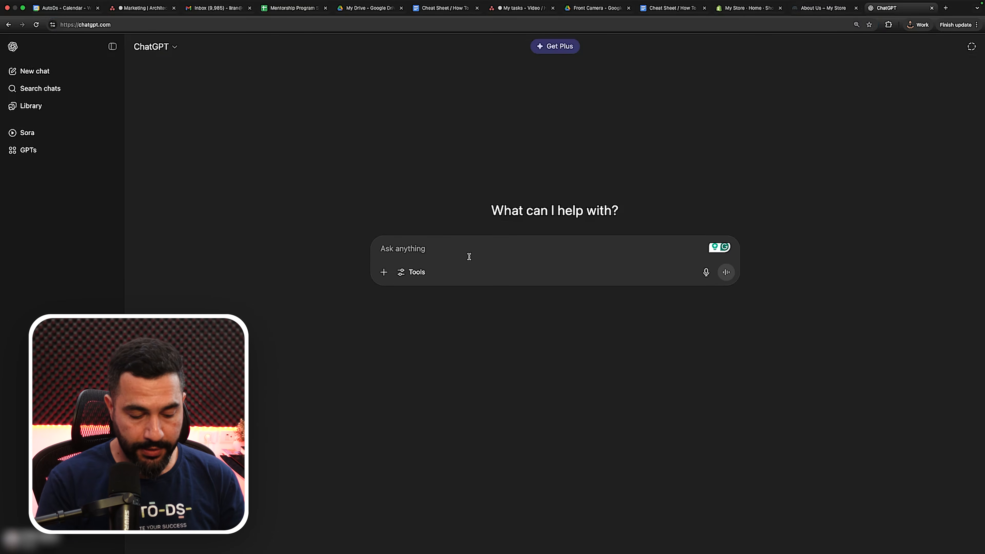
{"action": "type", "text": "I want to cr"}
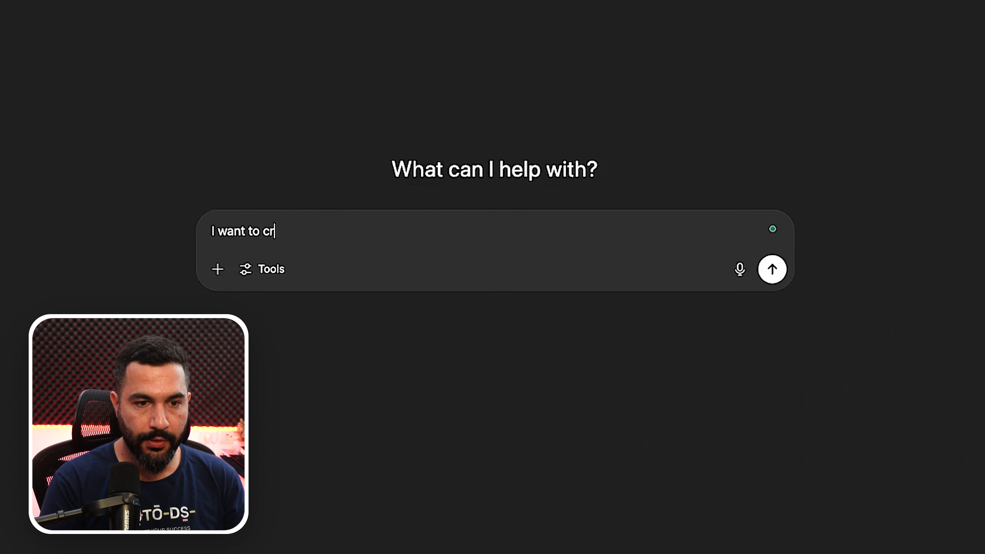
{"action": "type", "text": "eate an 'about us' section opn"}
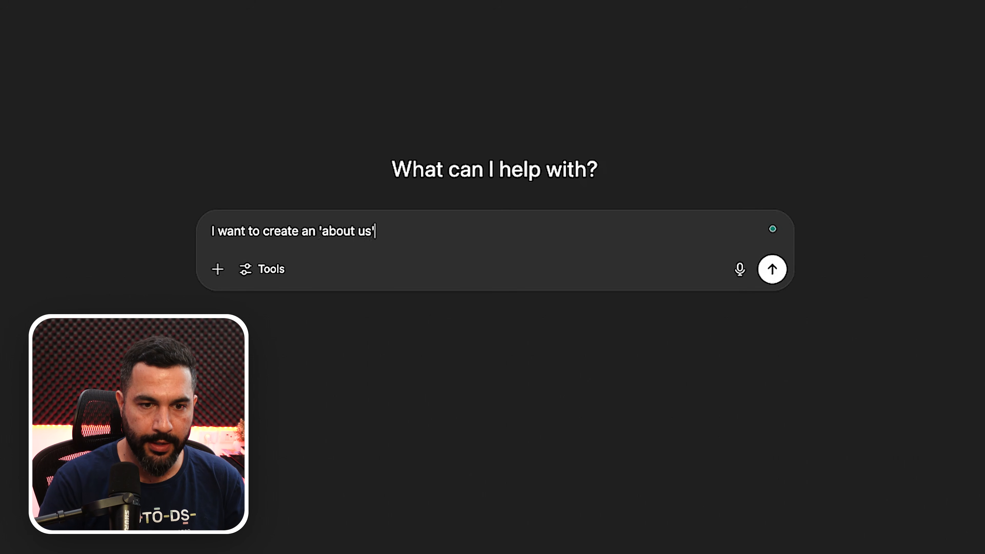
{"action": "key", "text": "BackSpace"}
{"action": "key", "text": "BackSpace"}
{"action": "type", "text": "n my e-commerce sto"}
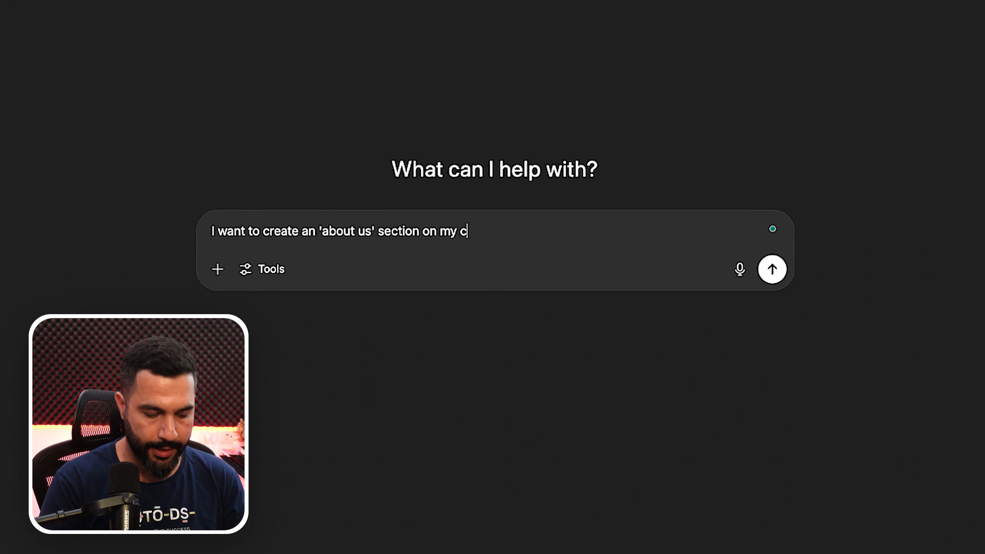
{"action": "type", "text": "re:"}
{"action": "key", "text": "shift+Return"}
{"action": "key", "text": "ctrl+v"}
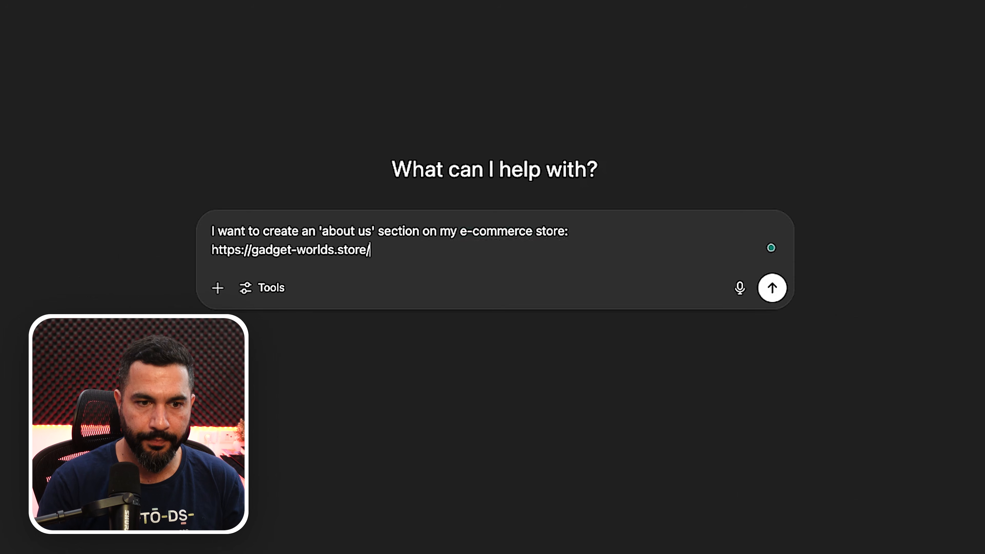
{"action": "key", "text": "shift+Return"}
{"action": "type", "text": "Help me write the abou"}
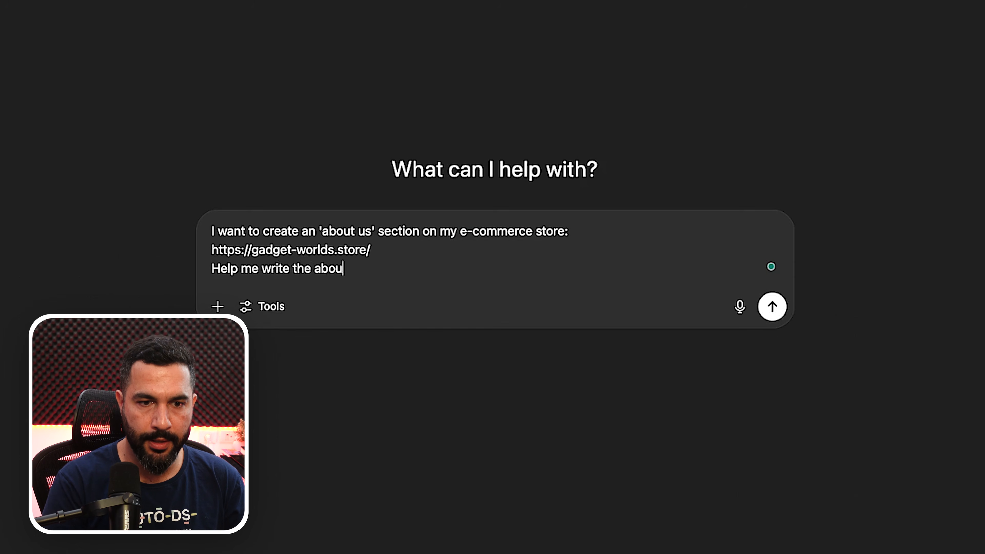
{"action": "type", "text": "t us section to make it sound interesting"}
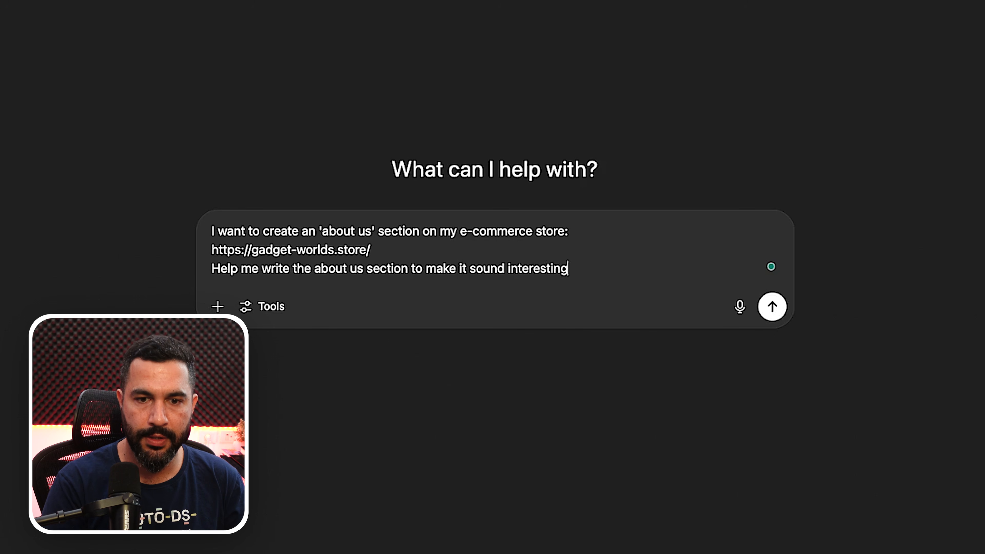
{"action": "type", "text": " and make shoppers want to buy"}
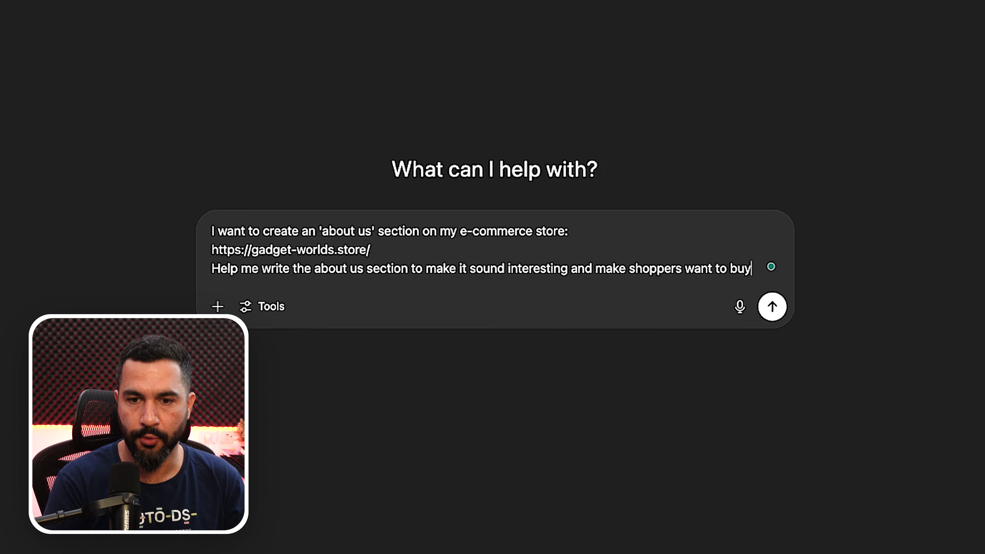
{"action": "key", "text": "Return"}
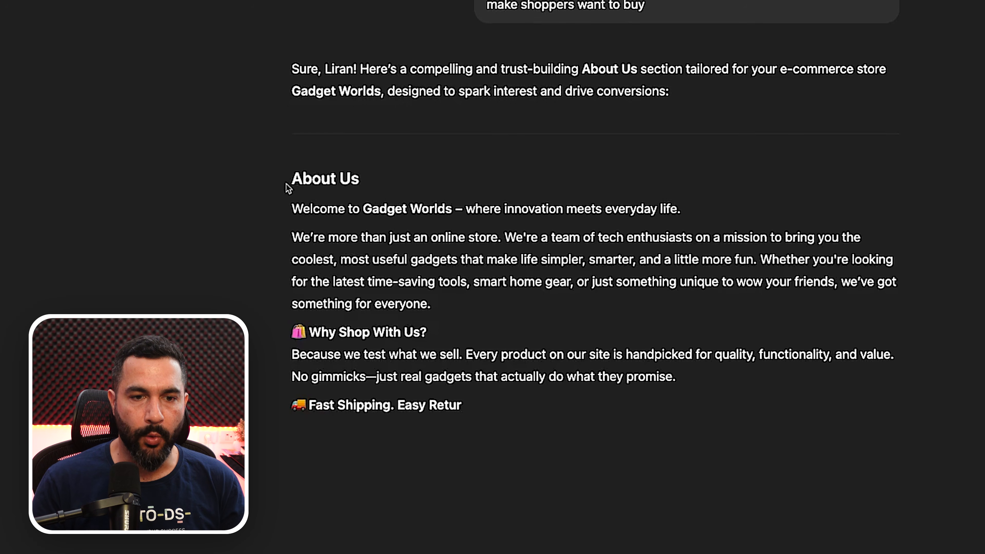
{"action": "left_click_drag", "start_coordinate": [284, 180], "coordinate": [675, 329]}
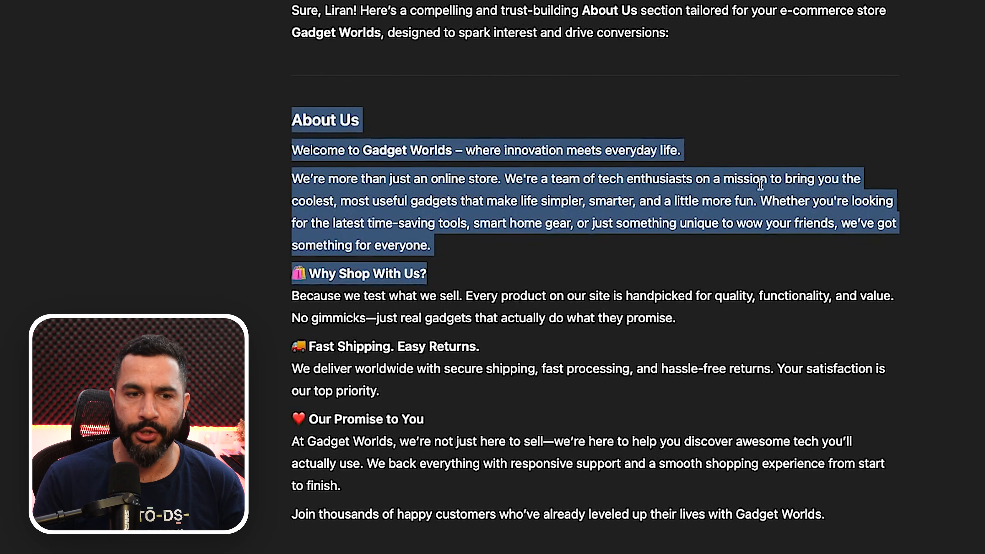
{"action": "scroll", "coordinate": [573, 235], "scroll_direction": "up", "scroll_amount": 1}
{"action": "scroll", "coordinate": [450, 274], "scroll_direction": "down", "scroll_amount": 2}
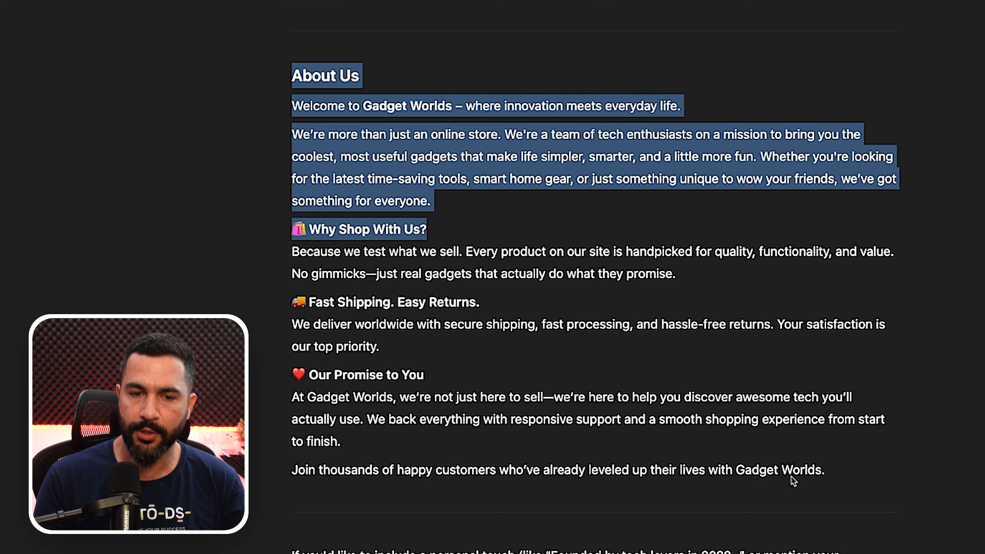
{"action": "left_click", "coordinate": [843, 480], "text": "shift"}
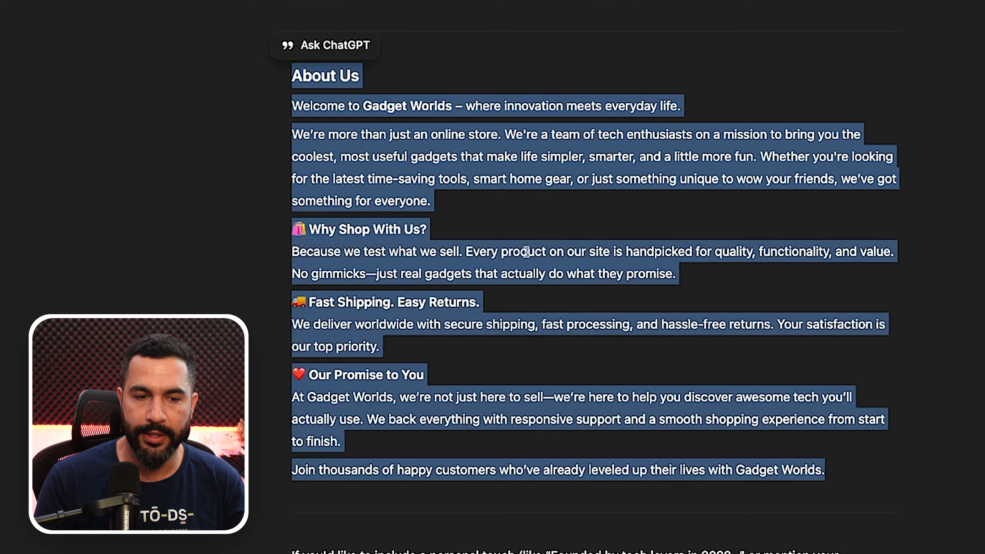
{"action": "left_click", "coordinate": [574, 276]}
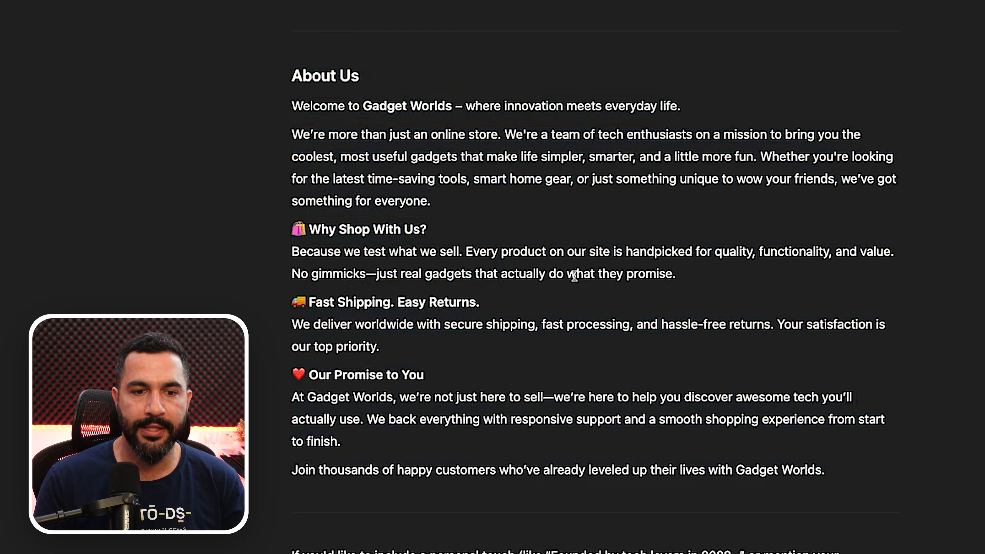
Step: Copy the generated About Us text from the welcome line through the closing sentence, leaving out the heading
{"action": "left_click_drag", "start_coordinate": [846, 474], "coordinate": [706, 390]}
{"action": "scroll", "coordinate": [604, 334], "scroll_direction": "up", "scroll_amount": 3}
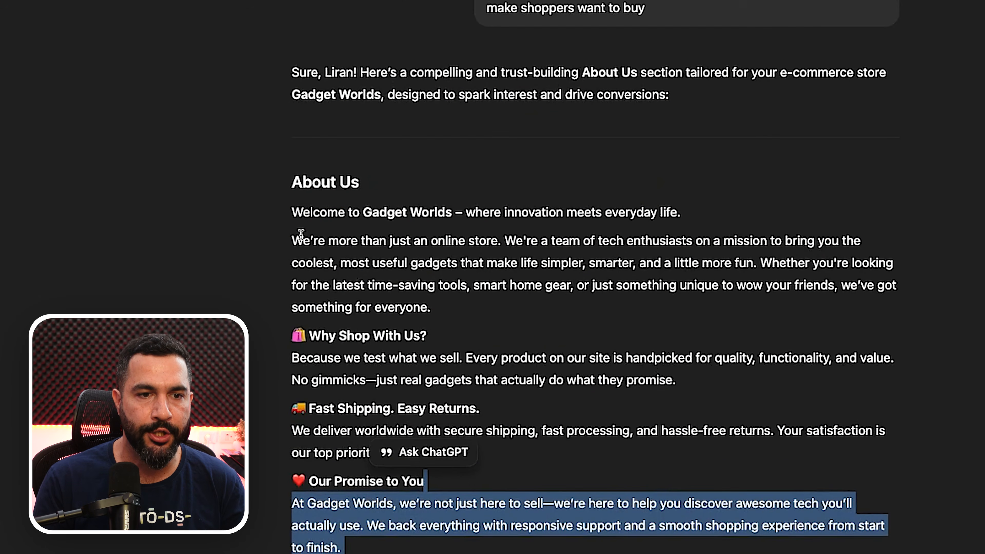
{"action": "left_click", "coordinate": [277, 222], "text": "shift"}
{"action": "right_click", "coordinate": [370, 246]}
{"action": "left_click", "coordinate": [399, 281]}
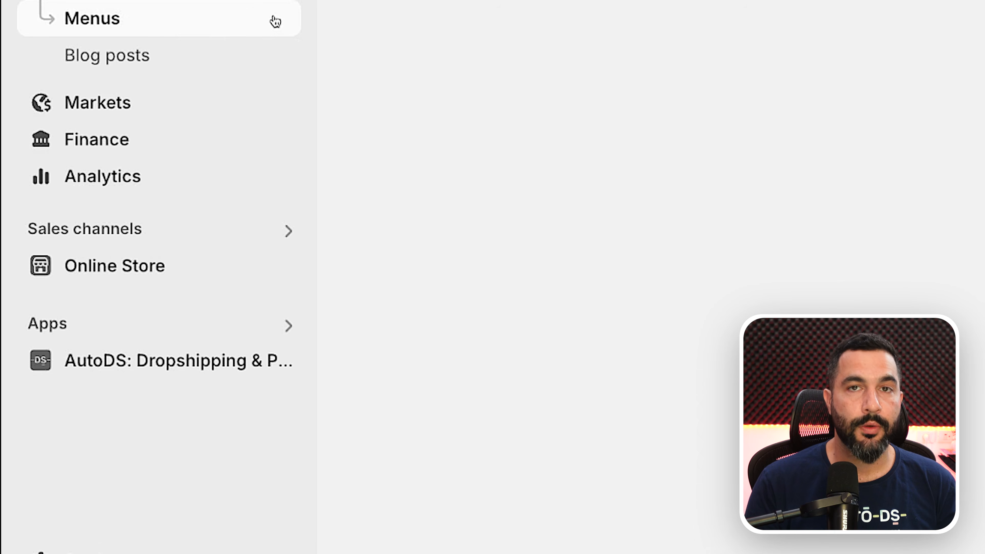
Step: Open the About Us page among the Online Store pages, paste the ChatGPT-written text into its empty content, and save
{"action": "left_click", "coordinate": [120, 272]}
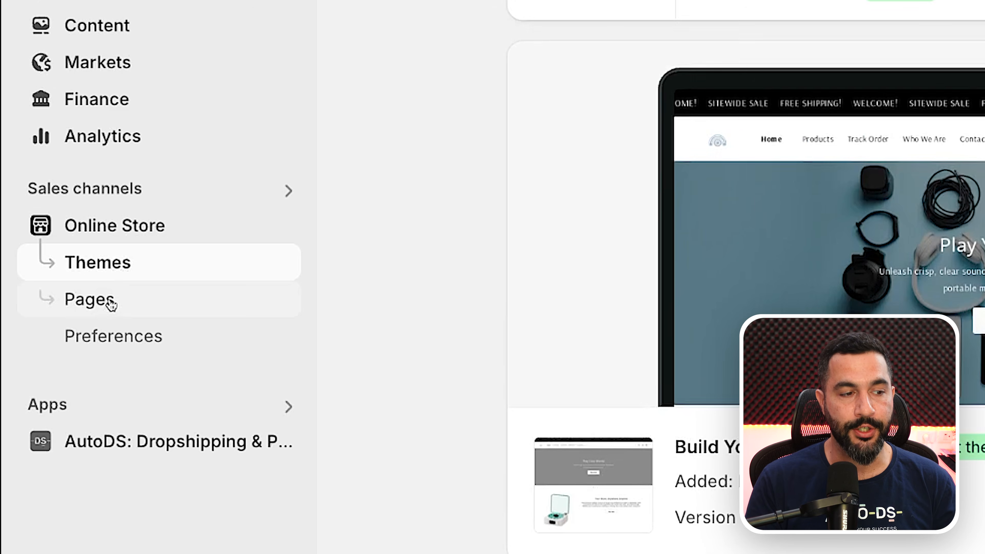
{"action": "left_click", "coordinate": [109, 304]}
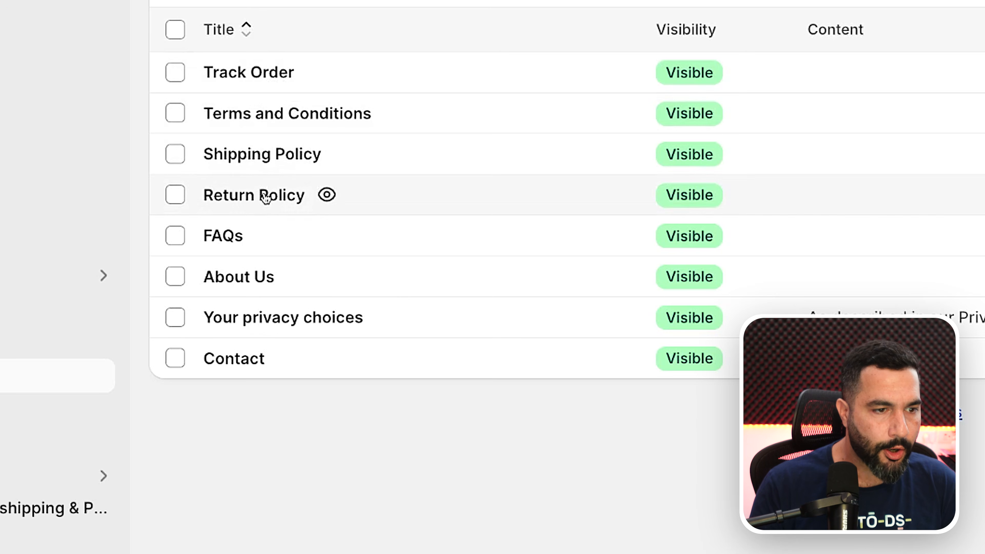
{"action": "left_click", "coordinate": [233, 280]}
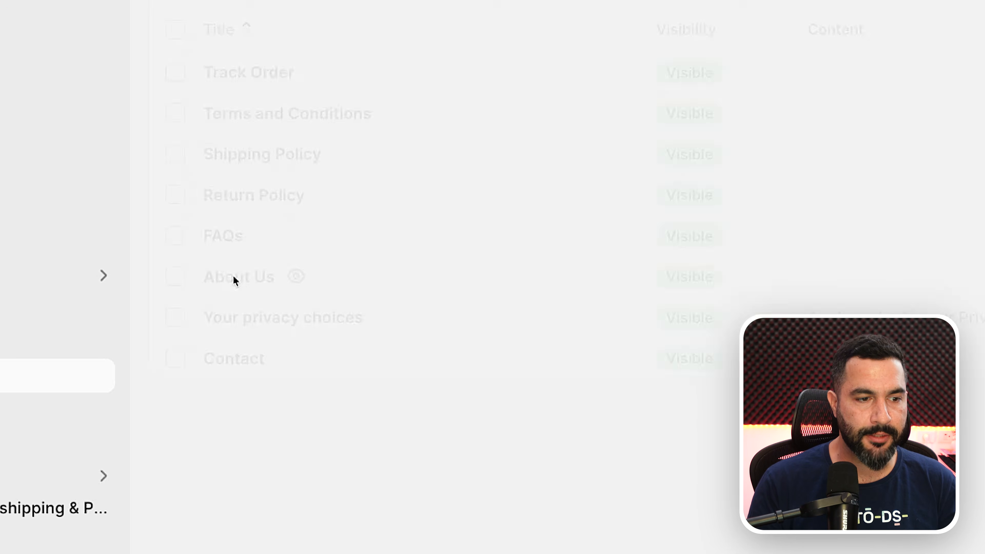
{"action": "left_click", "coordinate": [313, 225]}
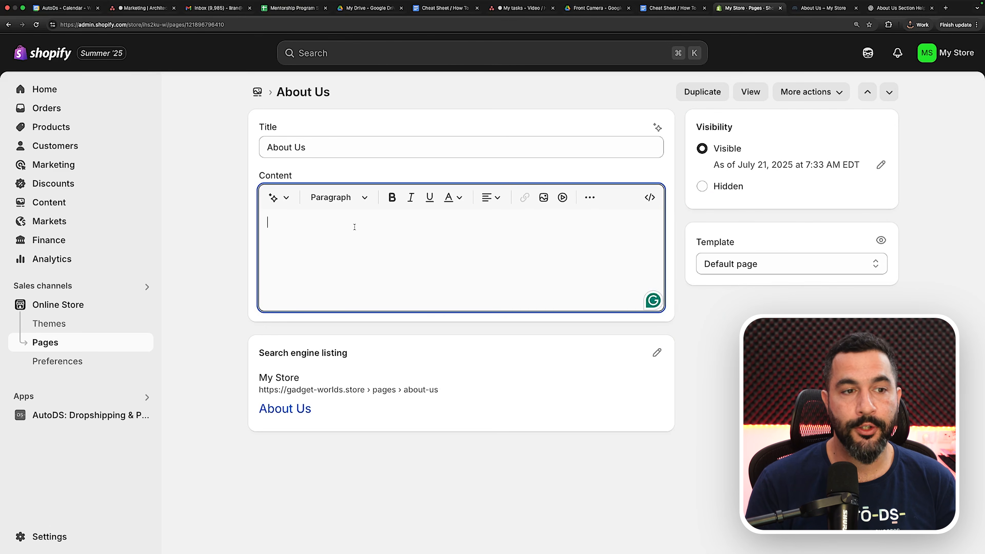
{"action": "key", "text": "super+v"}
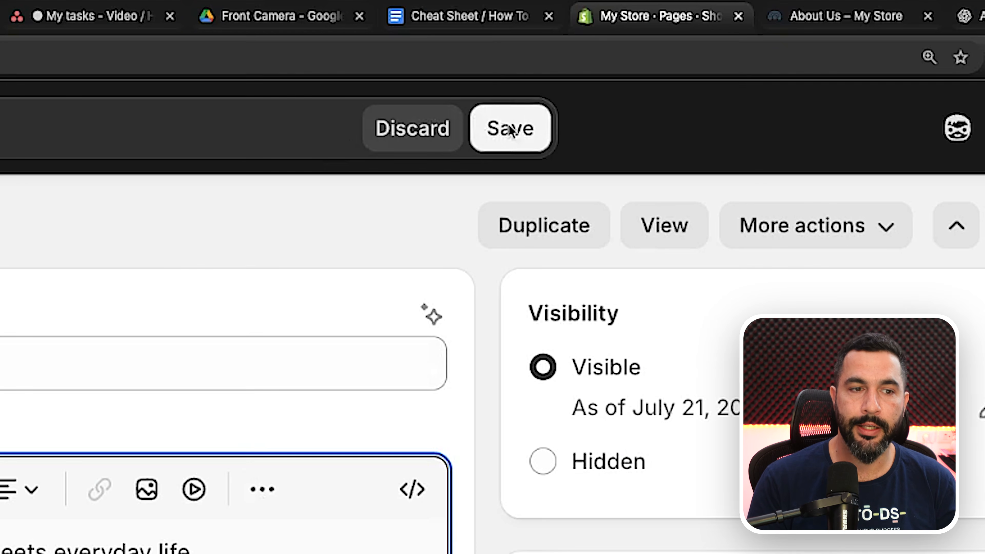
{"action": "left_click", "coordinate": [688, 53]}
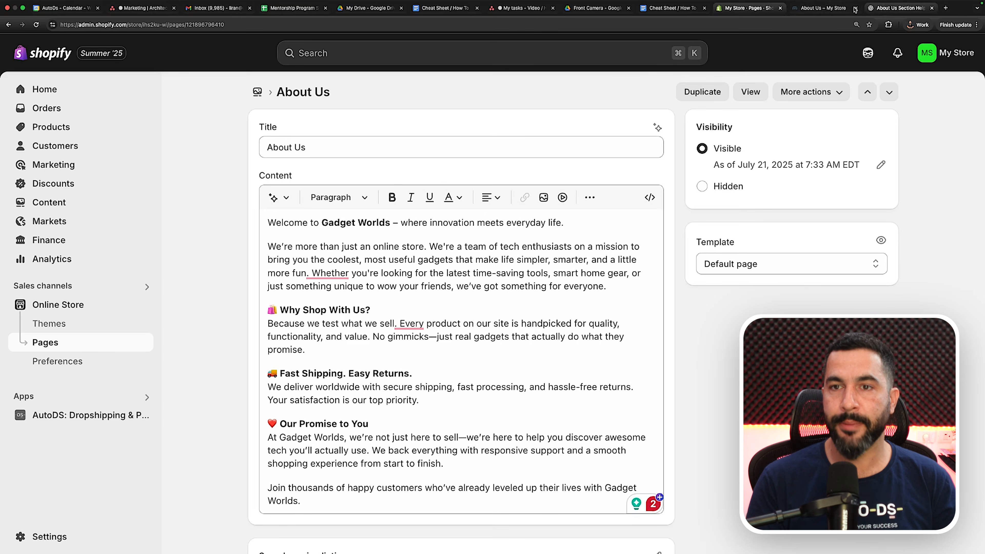
Step: Reload the storefront's About Us page and review the new text from the welcome line to the closing section
{"action": "left_click", "coordinate": [821, 8]}
{"action": "left_click", "coordinate": [392, 146]}
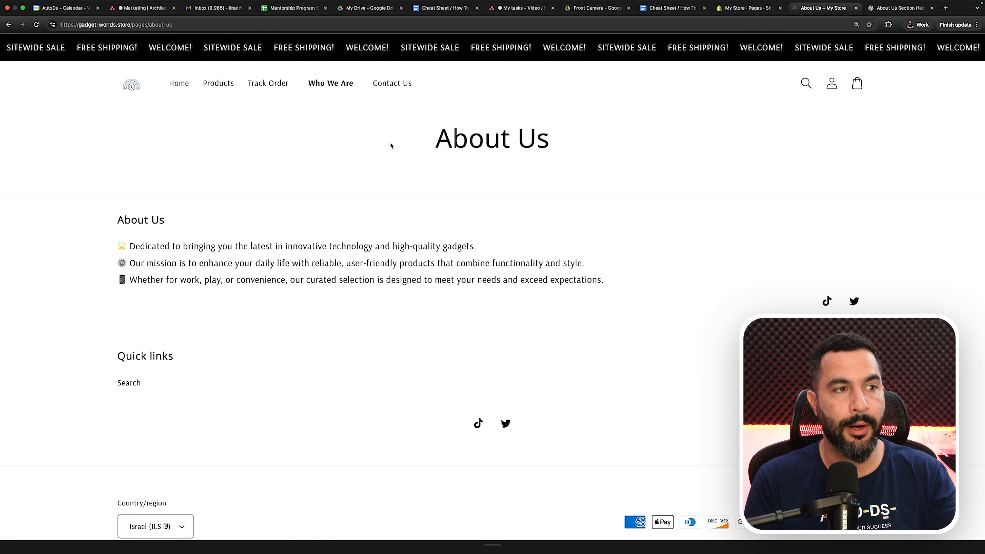
{"action": "left_click", "coordinate": [37, 26]}
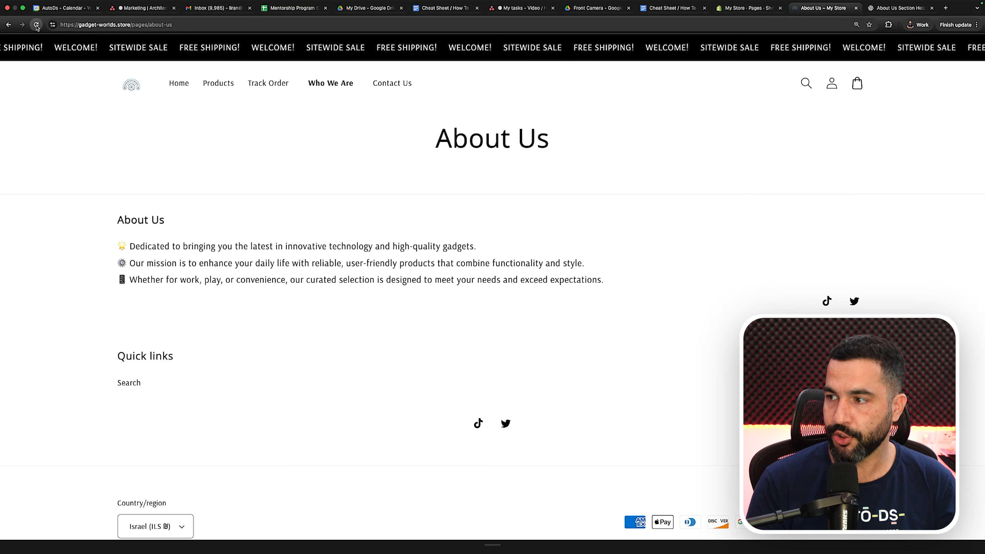
{"action": "scroll", "coordinate": [355, 188], "scroll_direction": "down", "scroll_amount": 1}
{"action": "scroll", "coordinate": [355, 188], "scroll_direction": "down", "scroll_amount": 1}
{"action": "left_click_drag", "start_coordinate": [280, 136], "coordinate": [543, 415]}
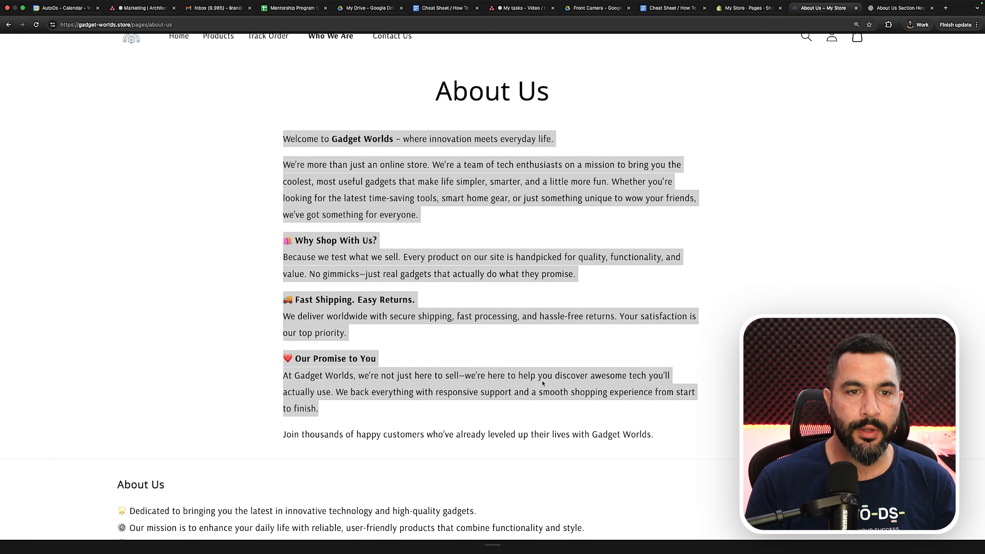
{"action": "left_click", "coordinate": [544, 377]}
{"action": "scroll", "coordinate": [484, 278], "scroll_direction": "up", "scroll_amount": 2}
Step: Open the Footer menu in the store admin and add a menu item linked to the FAQs page
{"action": "left_click", "coordinate": [748, 7]}
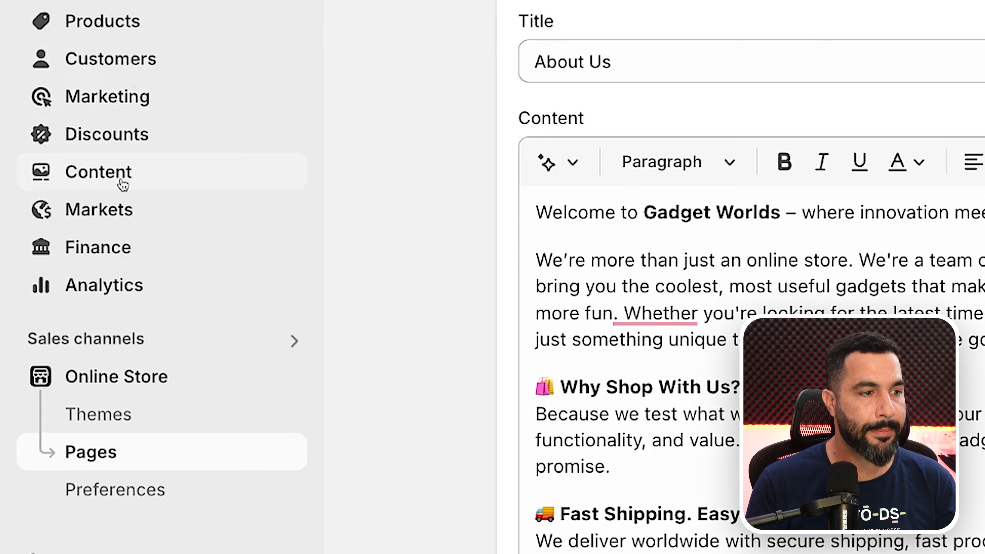
{"action": "left_click", "coordinate": [60, 204]}
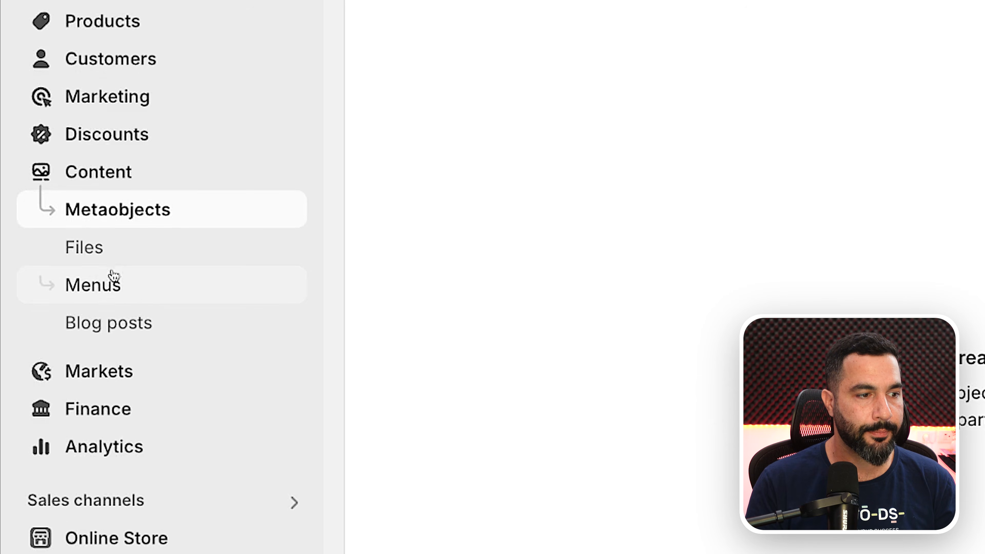
{"action": "left_click", "coordinate": [111, 283]}
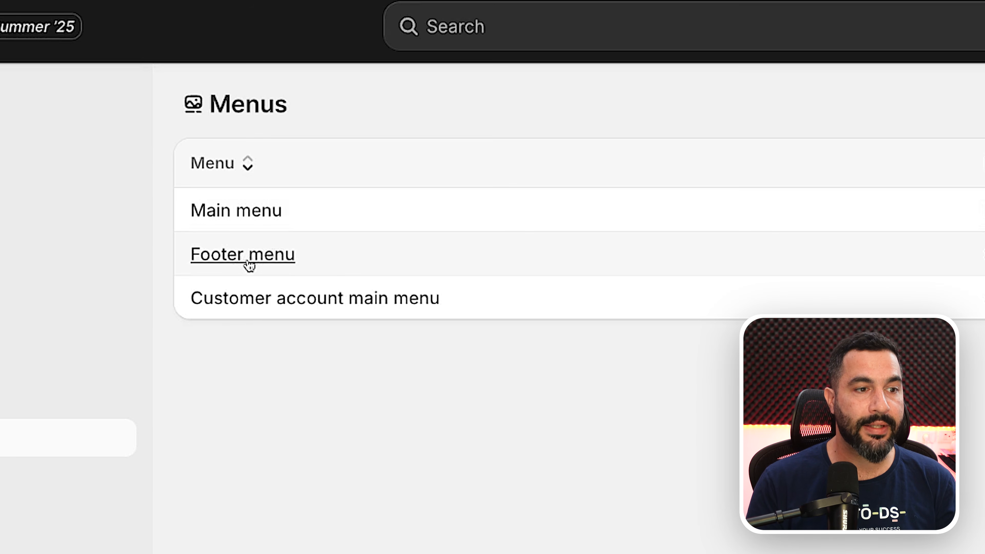
{"action": "left_click", "coordinate": [249, 261]}
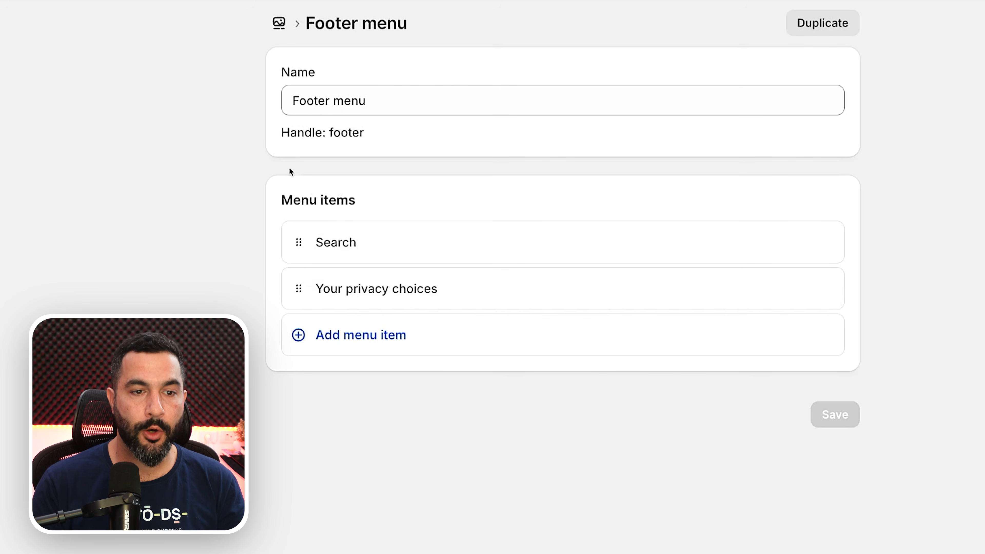
{"action": "mouse_move", "coordinate": [378, 287]}
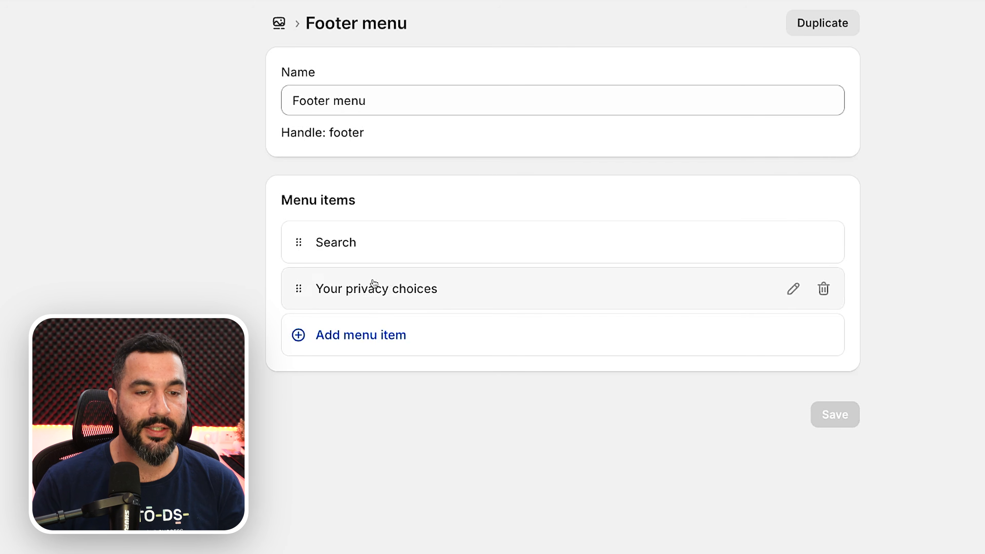
{"action": "left_click", "coordinate": [356, 343]}
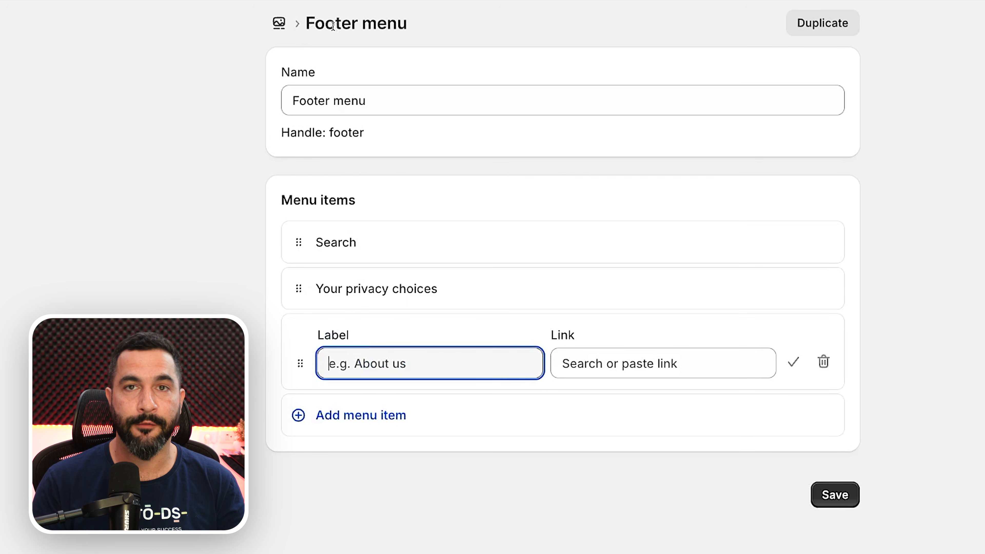
{"action": "left_click", "coordinate": [629, 359]}
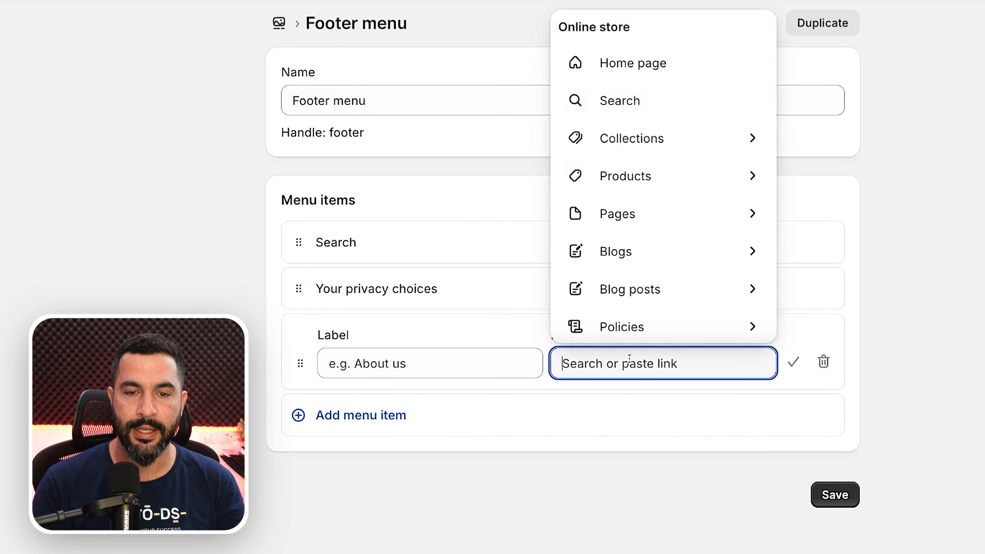
{"action": "left_click", "coordinate": [627, 219]}
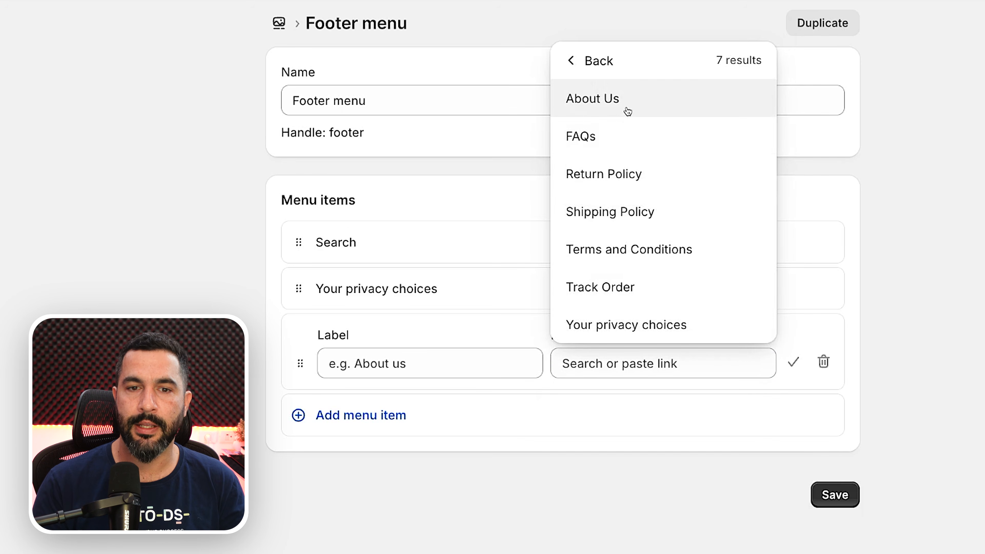
{"action": "left_click", "coordinate": [618, 142]}
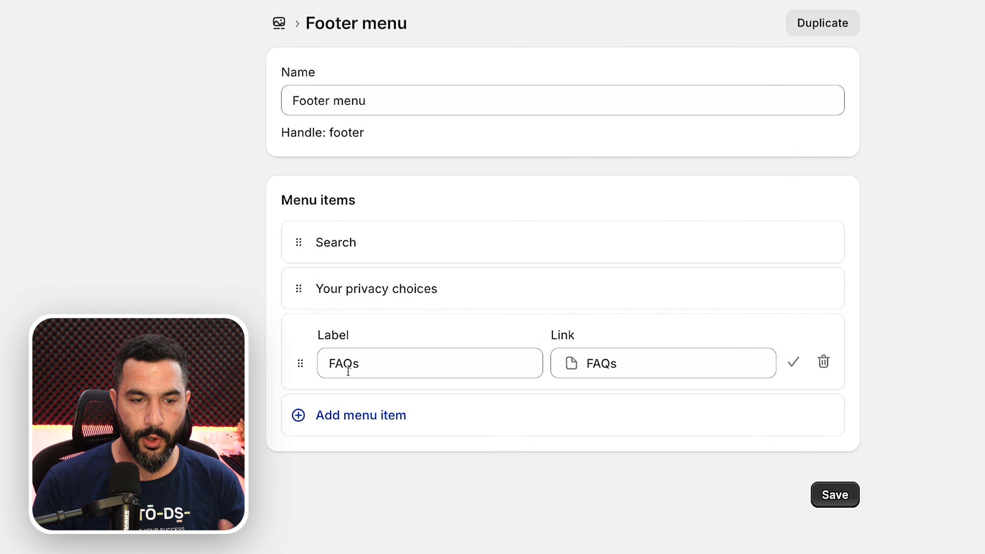
Step: Add two more footer menu items linked to the Return Policy and Shipping Policy pages
{"action": "left_click", "coordinate": [356, 422]}
{"action": "left_click", "coordinate": [631, 443]}
{"action": "left_click", "coordinate": [649, 214]}
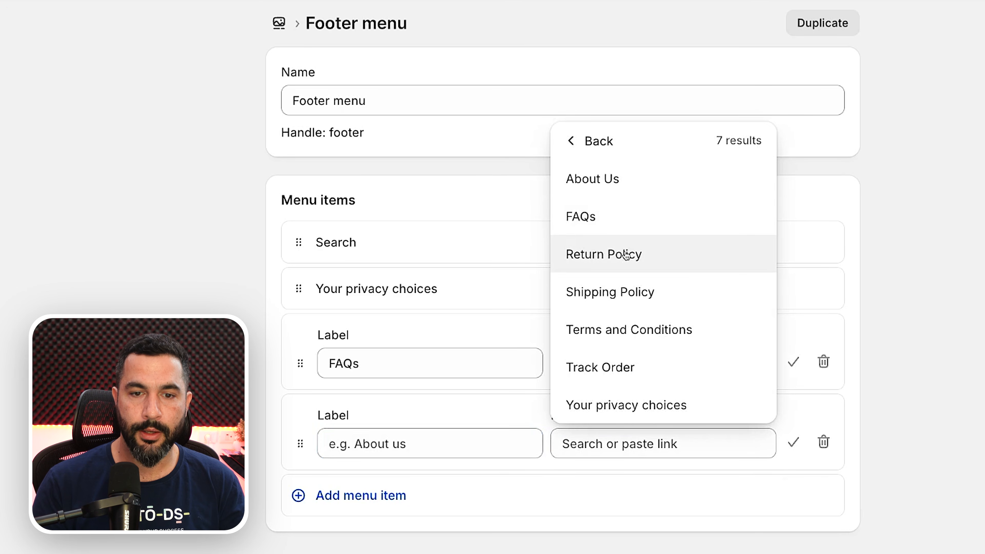
{"action": "left_click", "coordinate": [625, 255]}
{"action": "scroll", "coordinate": [360, 446], "scroll_direction": "down", "scroll_amount": 2}
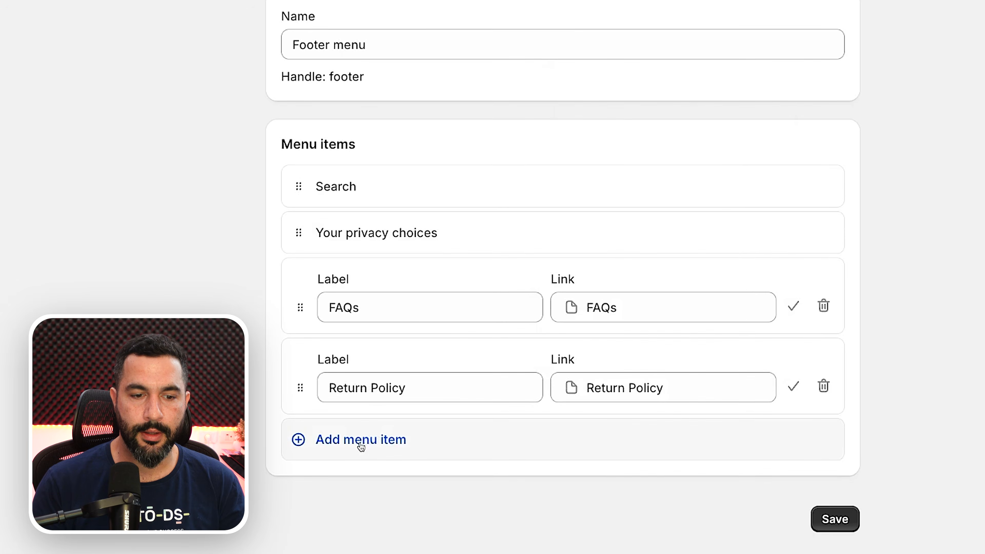
{"action": "left_click", "coordinate": [361, 440]}
{"action": "left_click", "coordinate": [558, 470]}
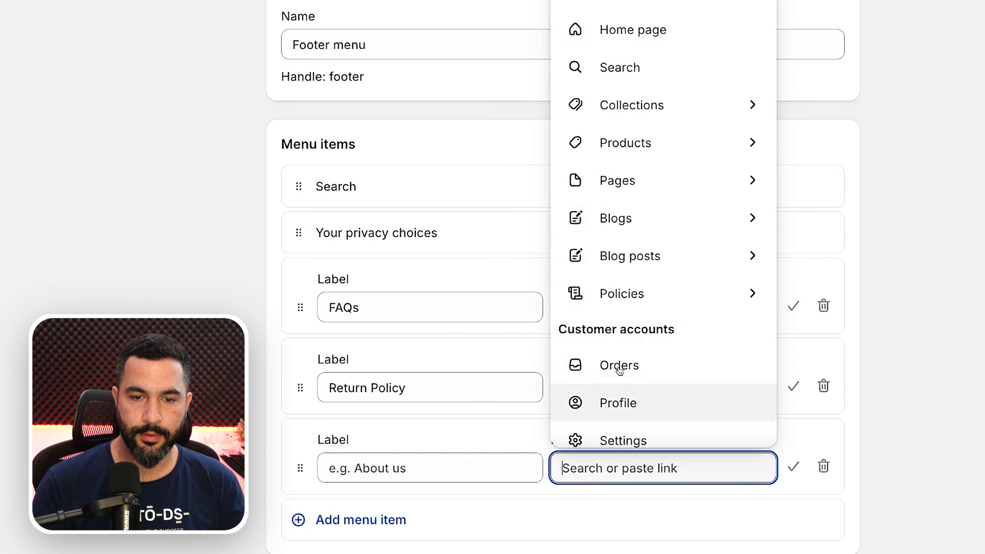
{"action": "left_click", "coordinate": [634, 191]}
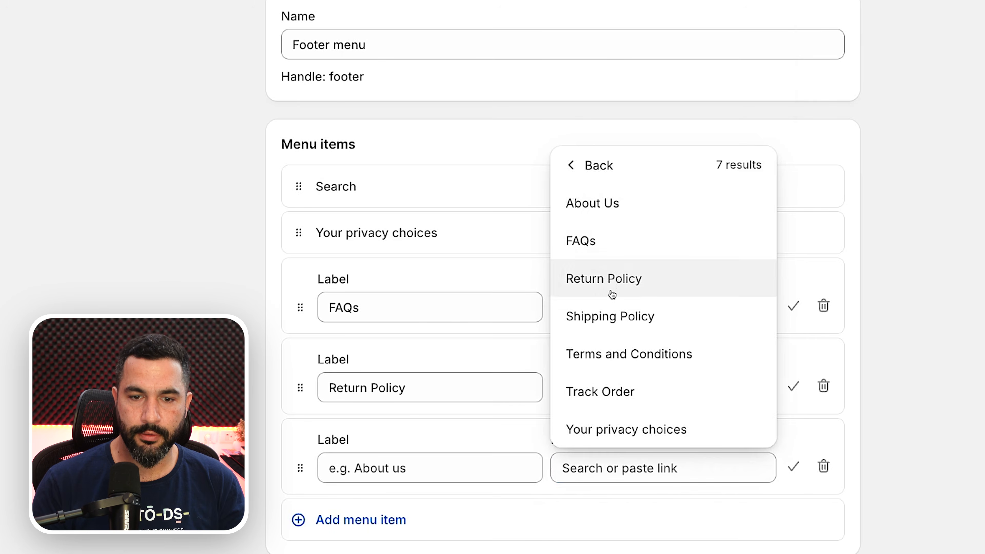
{"action": "left_click", "coordinate": [608, 315]}
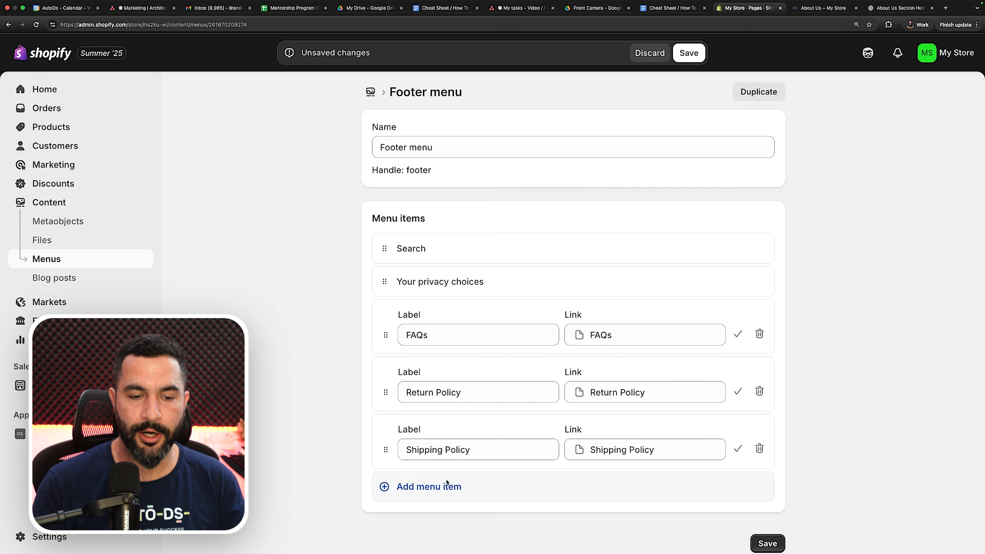
Step: Add a footer menu item linked to the Terms and Conditions page
{"action": "left_click", "coordinate": [387, 519]}
{"action": "left_click", "coordinate": [629, 437]}
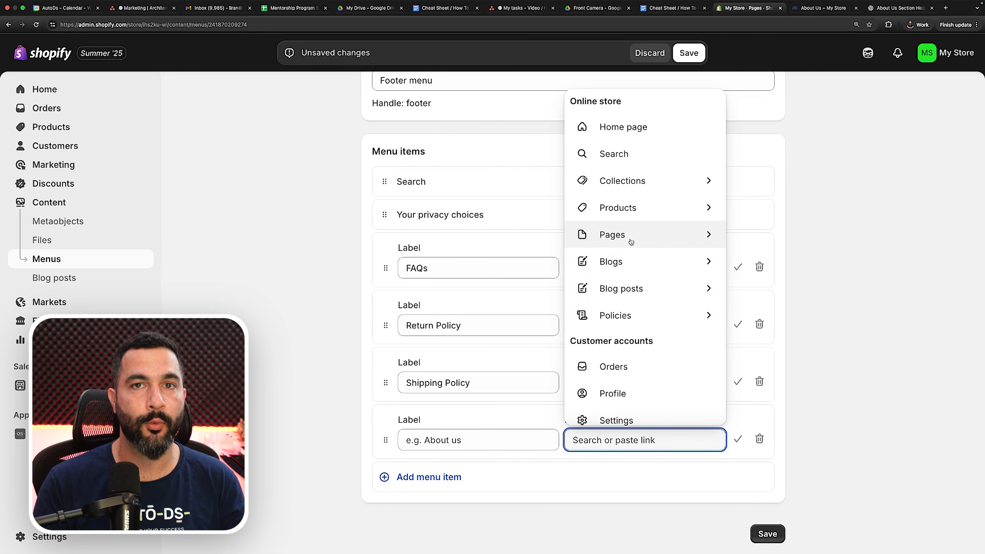
{"action": "left_click", "coordinate": [631, 241]}
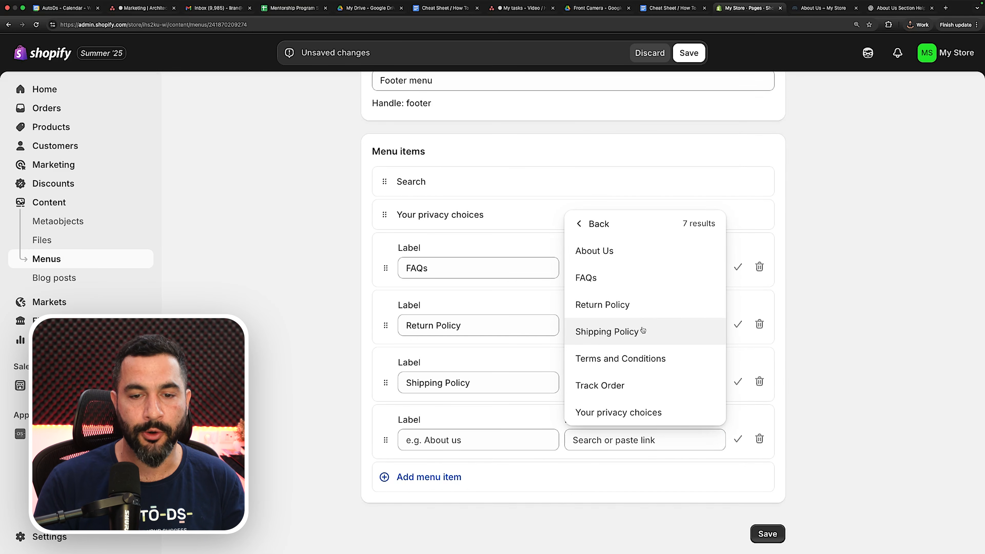
{"action": "left_click", "coordinate": [628, 358]}
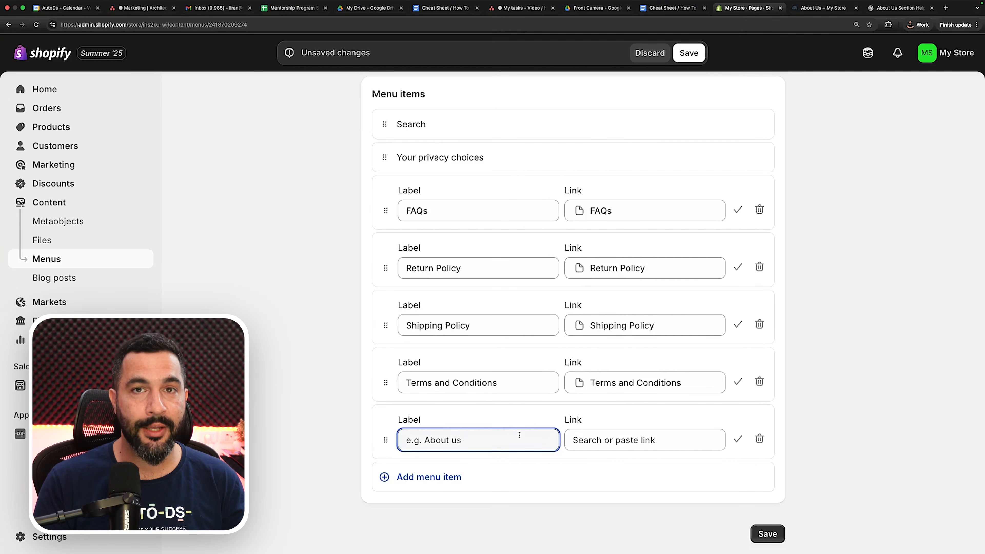
{"action": "left_click", "coordinate": [617, 440]}
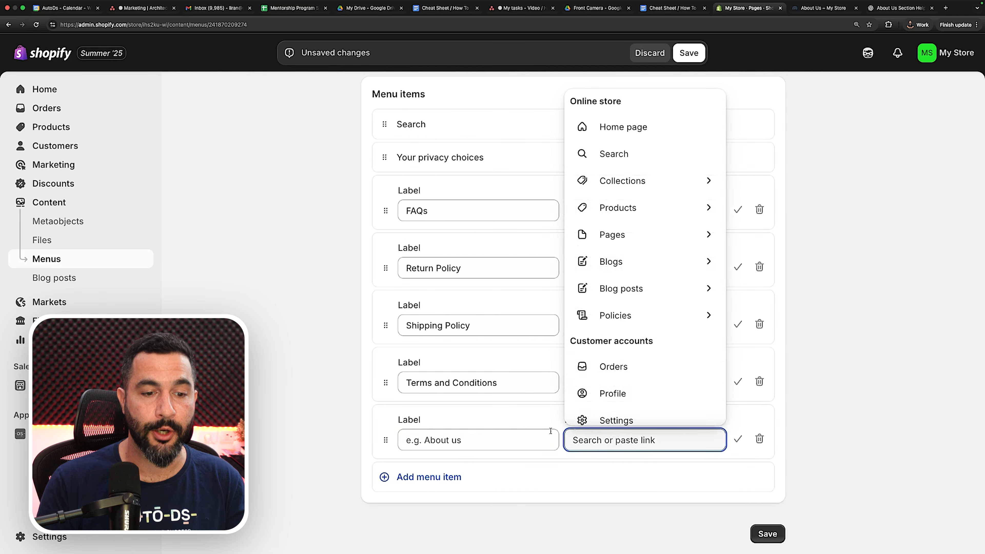
{"action": "left_click", "coordinate": [340, 430]}
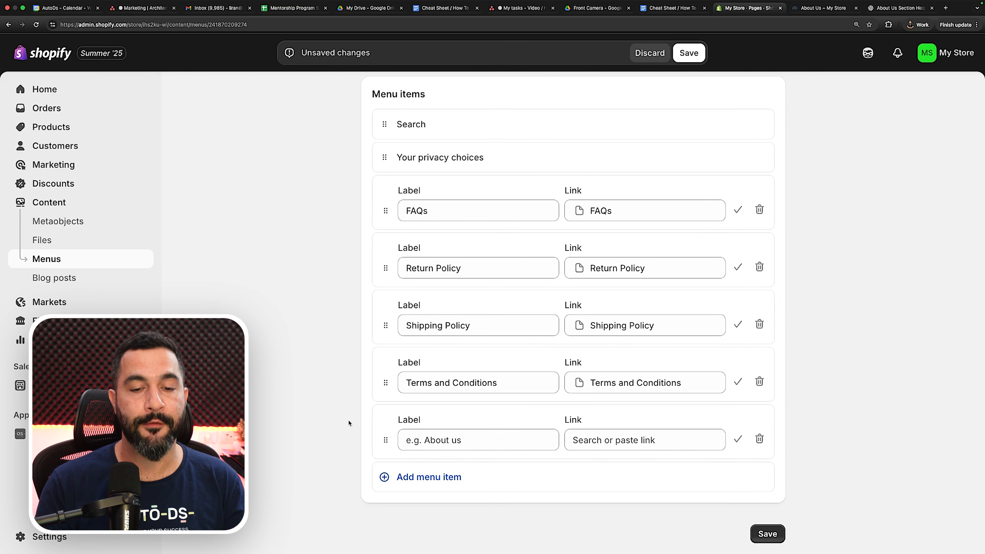
{"action": "left_click", "coordinate": [616, 440]}
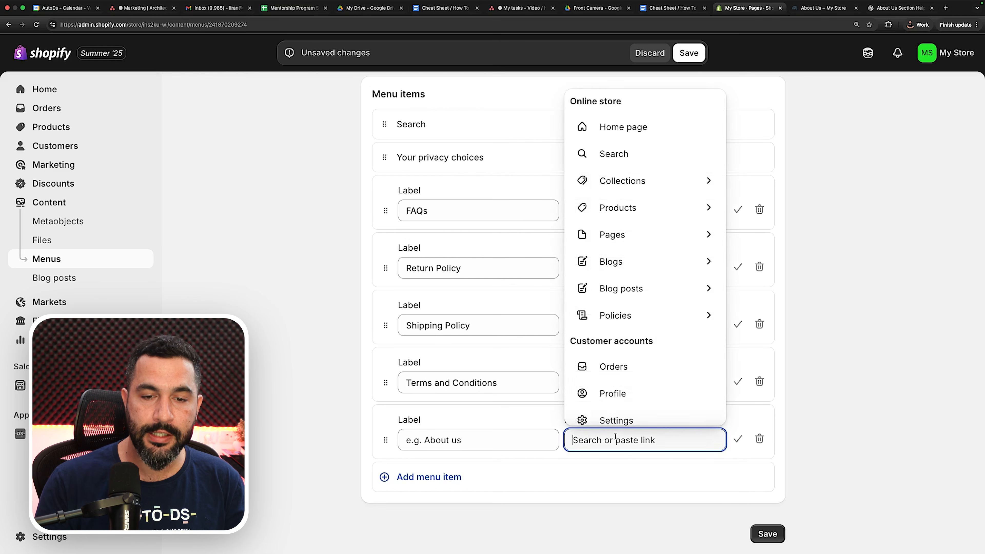
{"action": "left_click", "coordinate": [626, 241]}
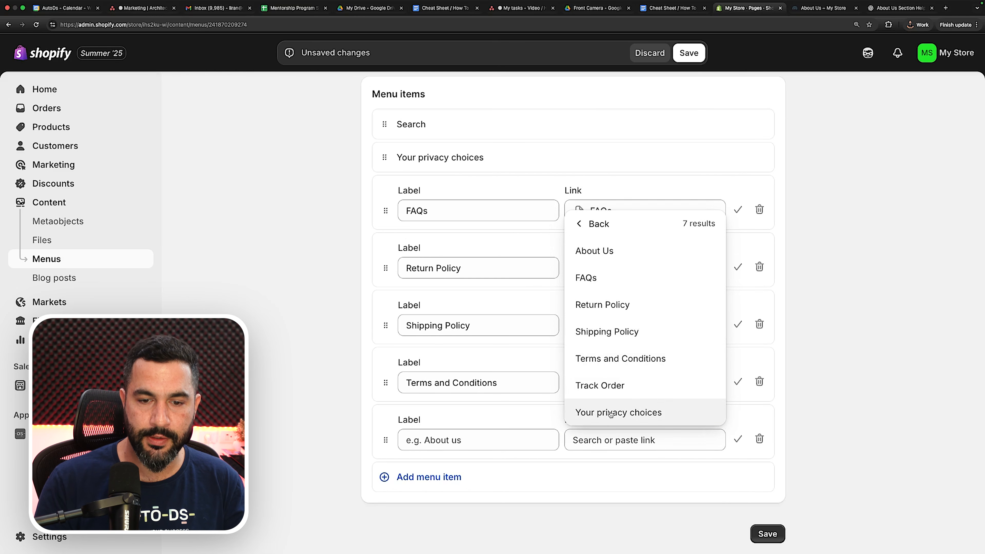
{"action": "left_click", "coordinate": [325, 378]}
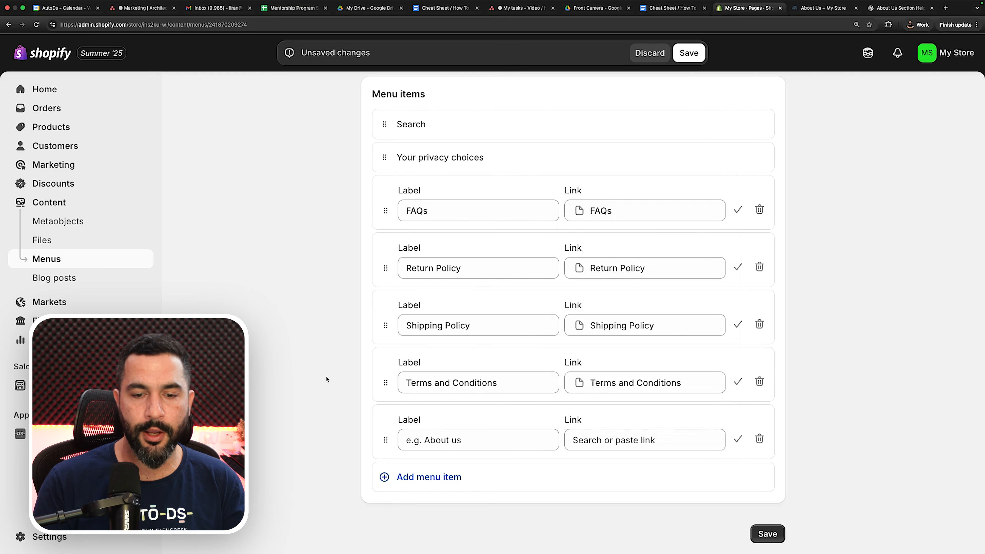
Step: Remove the blank last item from the Footer menu and save the menu
{"action": "left_click", "coordinate": [759, 439]}
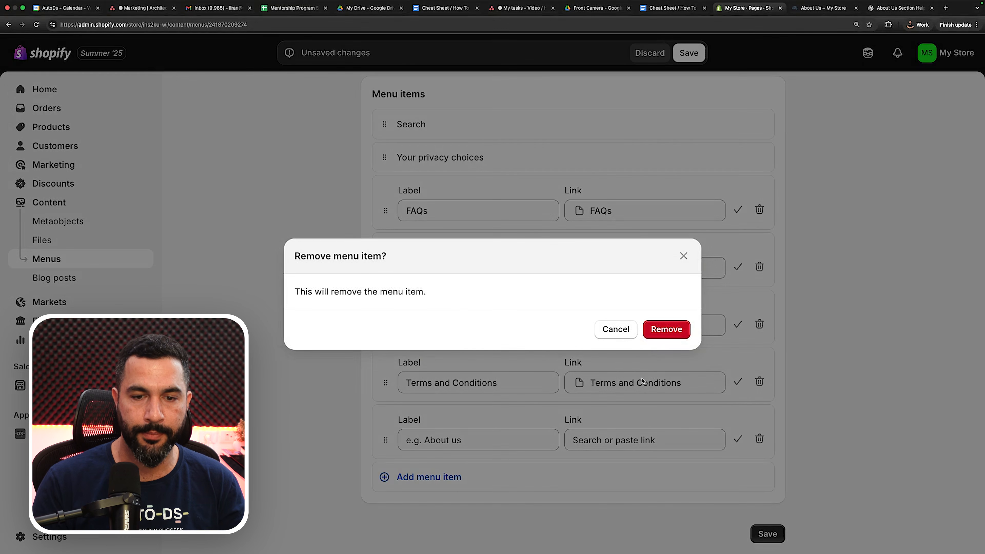
{"action": "left_click", "coordinate": [664, 328]}
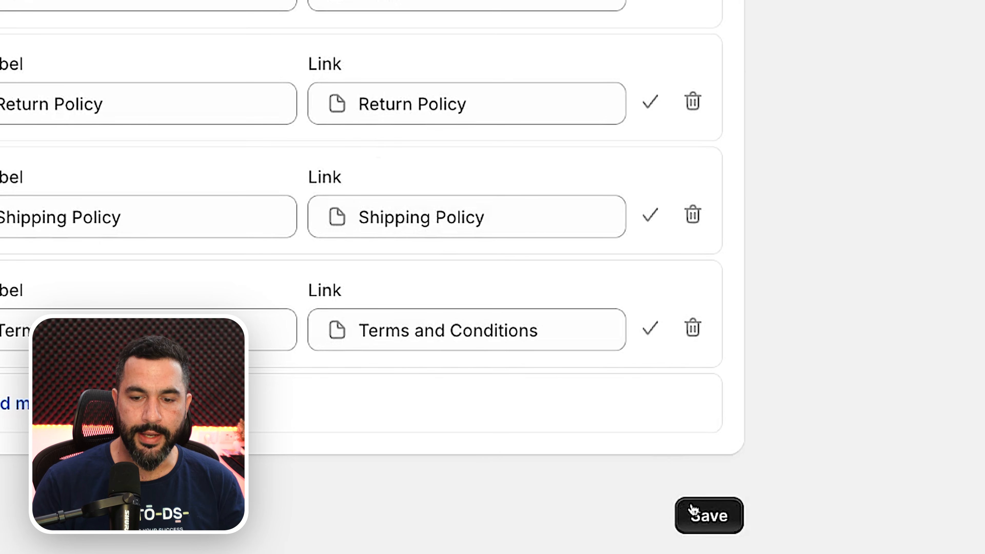
{"action": "left_click", "coordinate": [691, 509]}
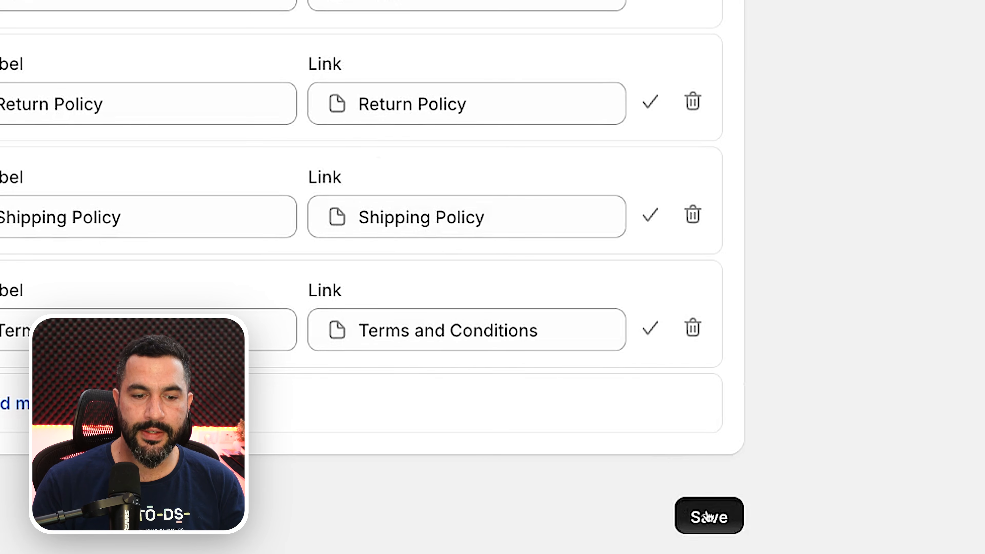
Step: Switch to the storefront's About Us page, reload it and check the Quick links in the footer
{"action": "left_click", "coordinate": [840, 8]}
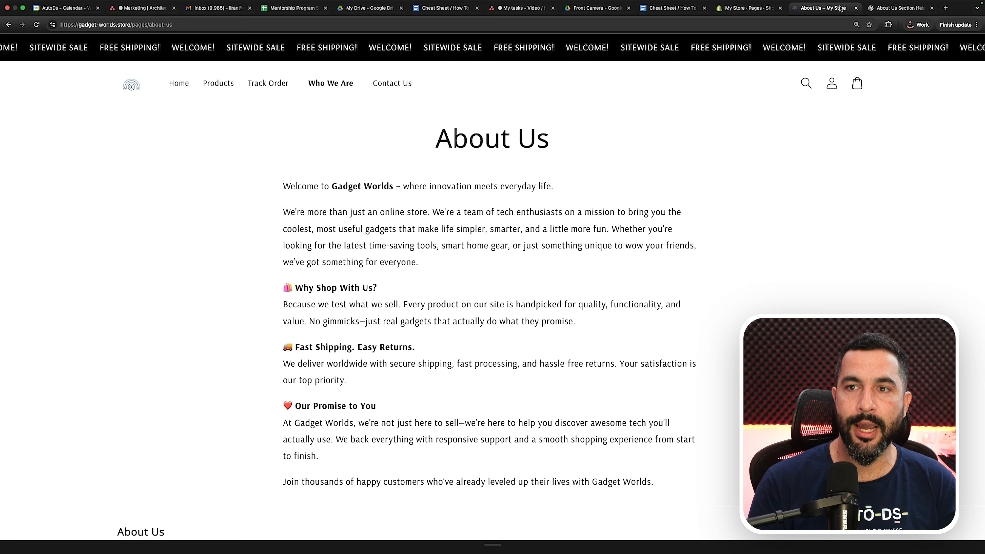
{"action": "left_click", "coordinate": [896, 8]}
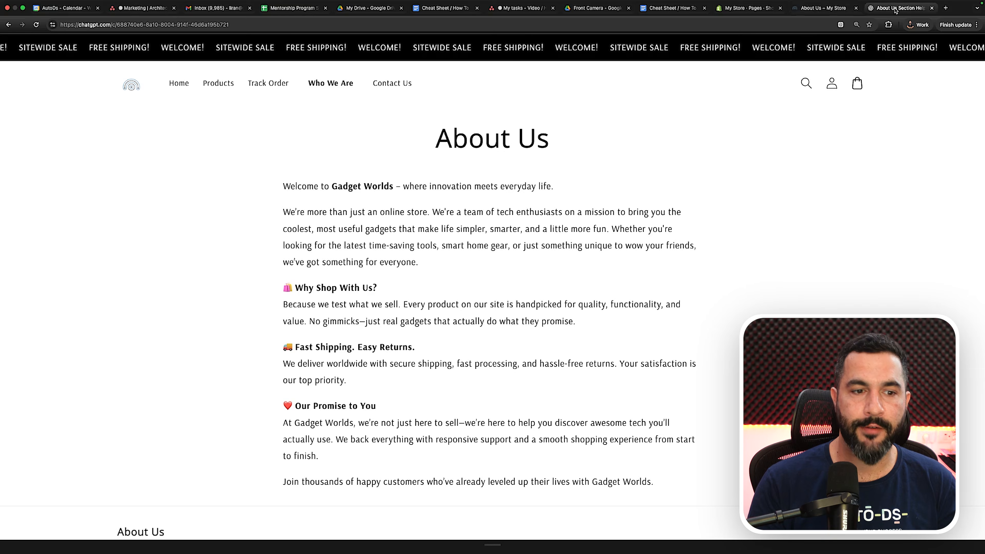
{"action": "left_click", "coordinate": [822, 8]}
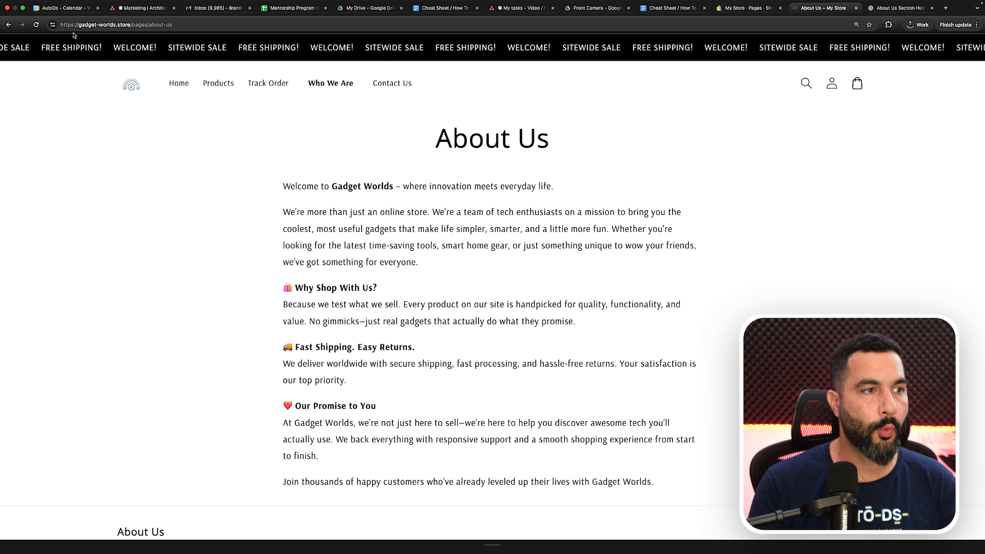
{"action": "scroll", "coordinate": [184, 147], "scroll_direction": "down", "scroll_amount": 10}
{"action": "scroll", "coordinate": [185, 147], "scroll_direction": "up", "scroll_amount": 2}
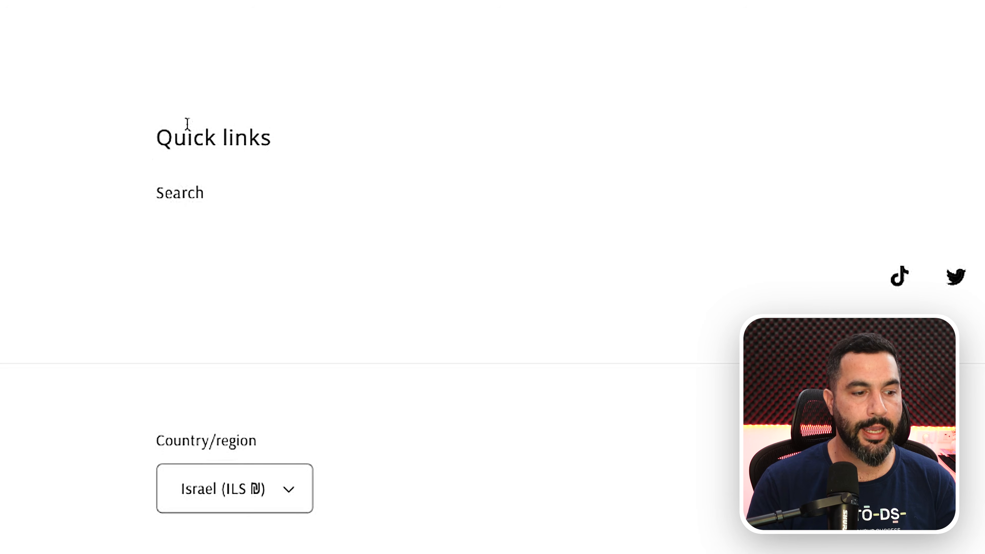
{"action": "key", "text": "ctrl+Tab"}
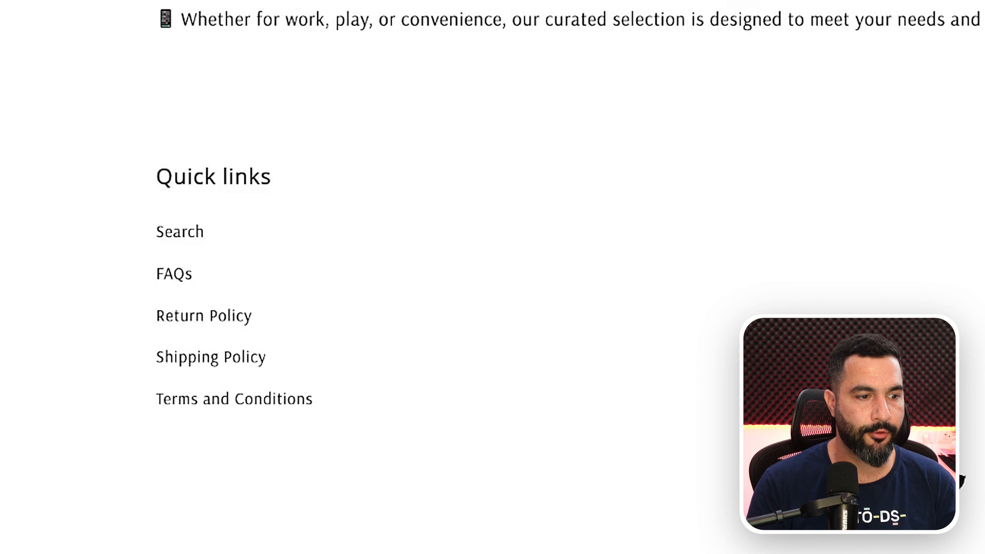
{"action": "scroll", "coordinate": [240, 233], "scroll_direction": "down", "scroll_amount": 1}
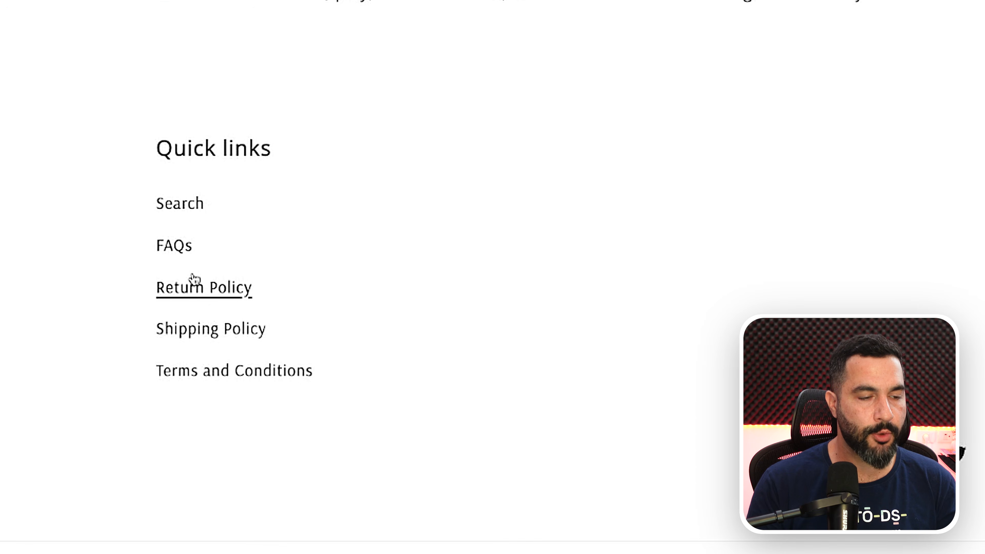
{"action": "scroll", "coordinate": [229, 374], "scroll_direction": "up", "scroll_amount": 4}
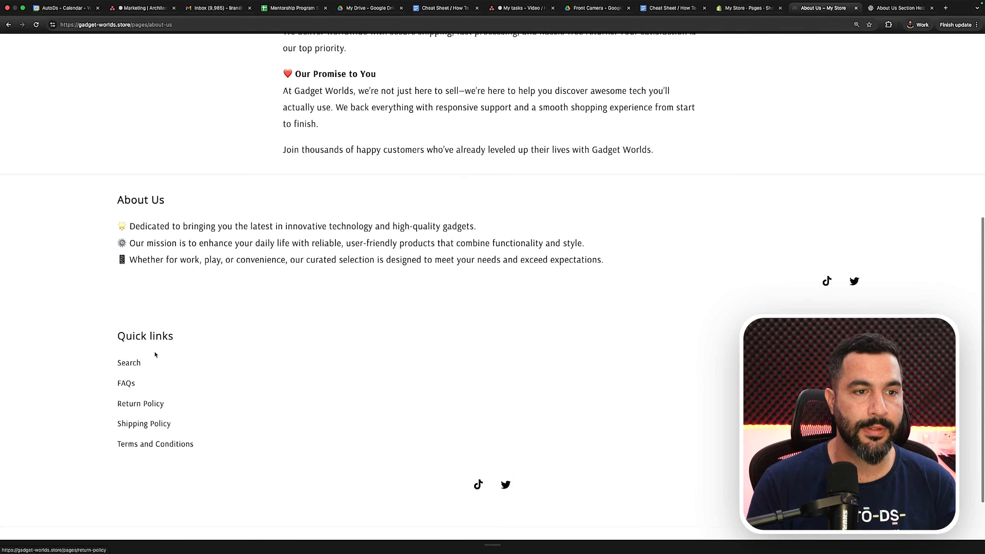
{"action": "scroll", "coordinate": [155, 352], "scroll_direction": "up", "scroll_amount": 1}
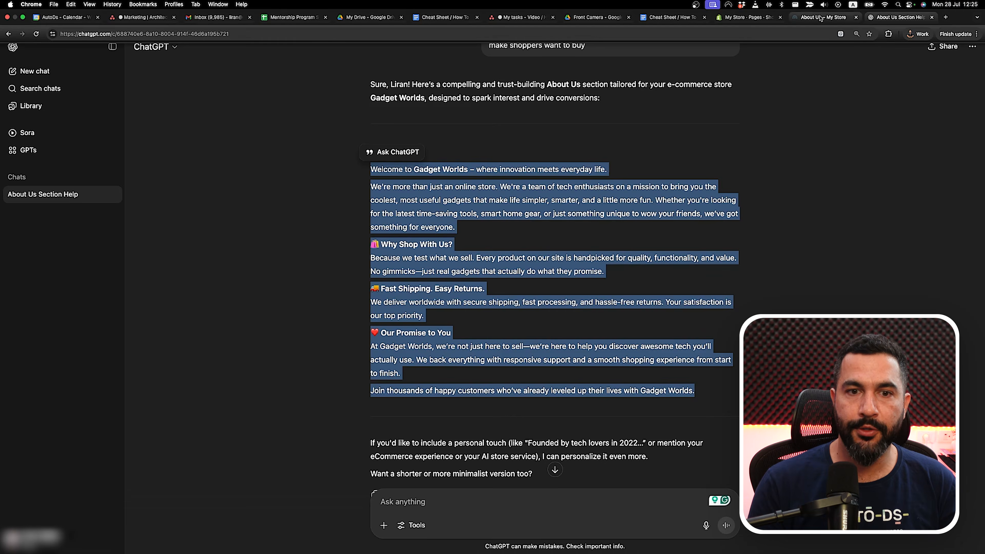
Step: Return to the Footer menu in the store admin and open the Your privacy choices item to check its link
{"action": "left_click", "coordinate": [804, 18]}
{"action": "left_click", "coordinate": [748, 19]}
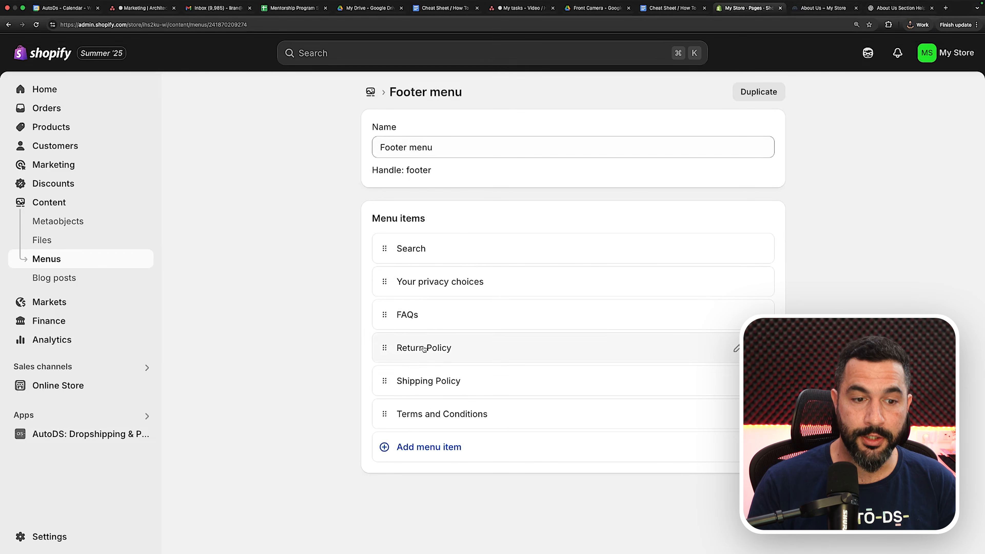
{"action": "left_click", "coordinate": [418, 282]}
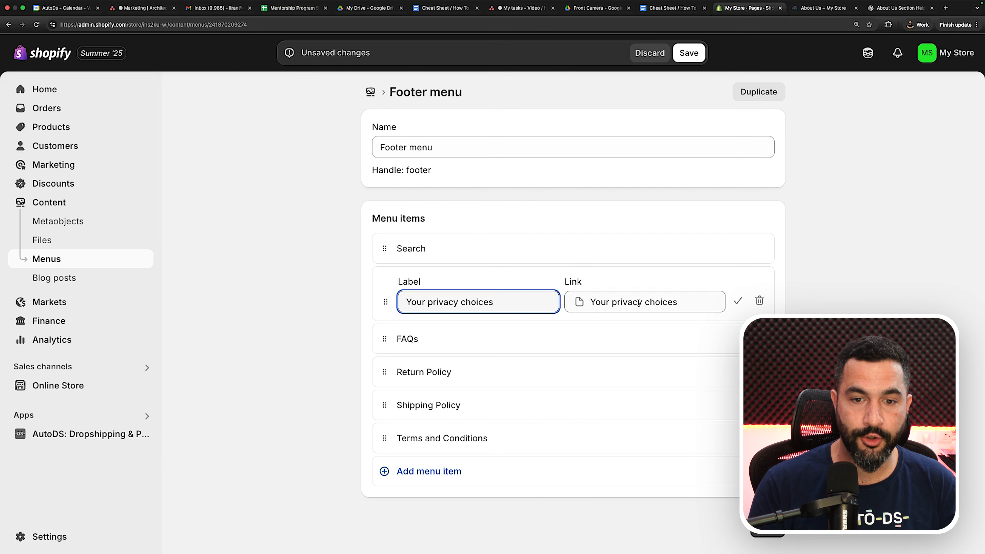
{"action": "left_click", "coordinate": [297, 227]}
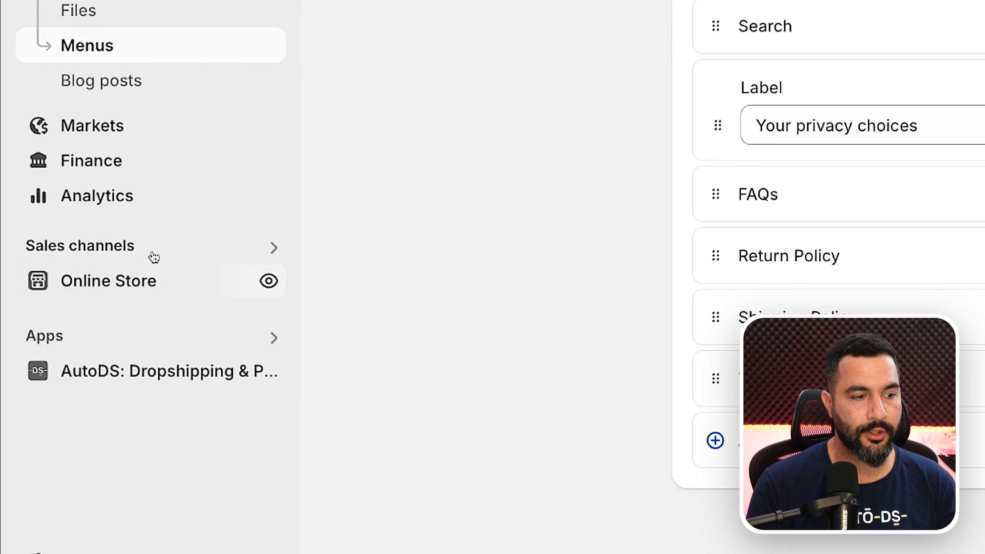
Step: Open the Your privacy choices page from the online store's pages and review its content, visibility and template
{"action": "left_click", "coordinate": [108, 280]}
{"action": "left_click", "coordinate": [110, 250]}
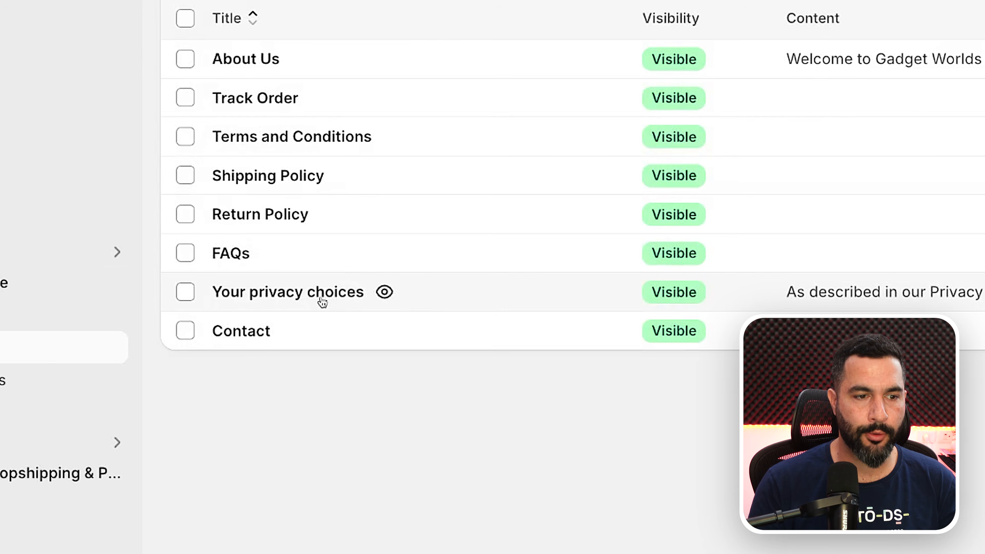
{"action": "left_click", "coordinate": [322, 302]}
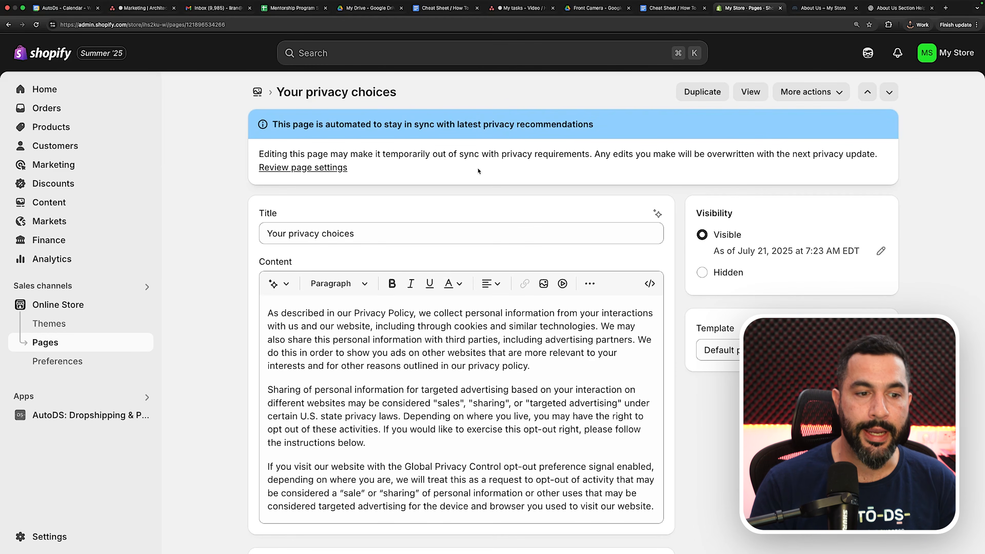
{"action": "scroll", "coordinate": [476, 171], "scroll_direction": "down", "scroll_amount": 5}
{"action": "scroll", "coordinate": [476, 171], "scroll_direction": "up", "scroll_amount": 4}
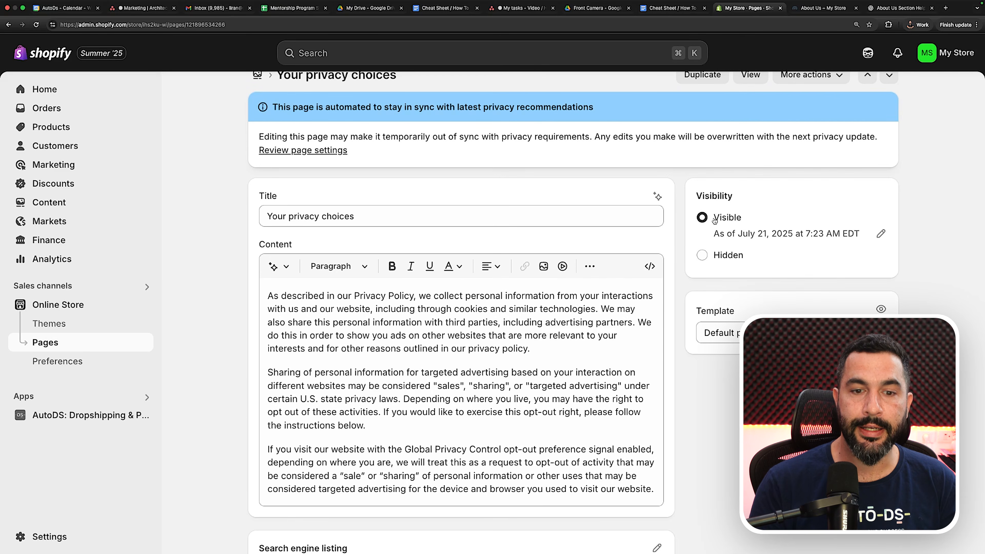
{"action": "scroll", "coordinate": [707, 228], "scroll_direction": "down", "scroll_amount": 5}
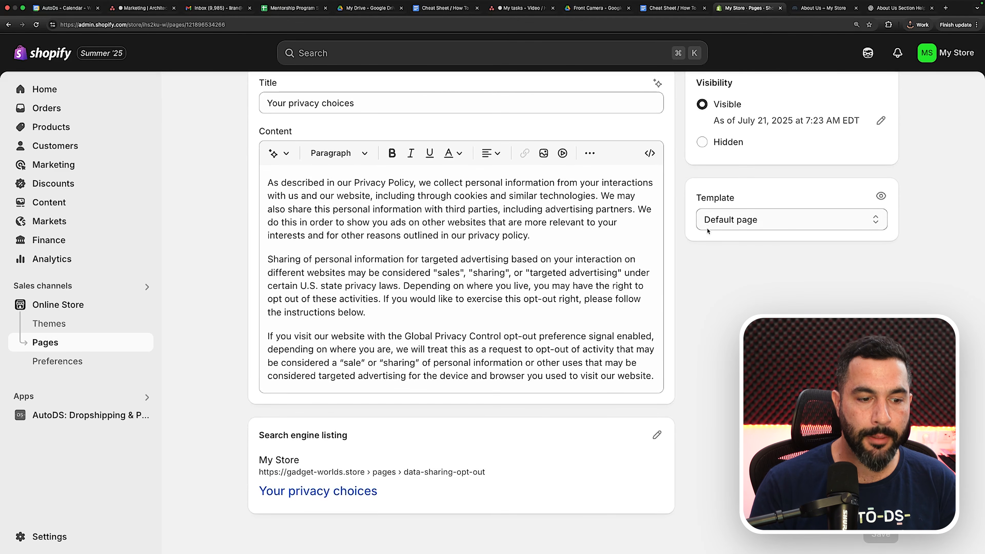
{"action": "scroll", "coordinate": [708, 229], "scroll_direction": "up", "scroll_amount": 5}
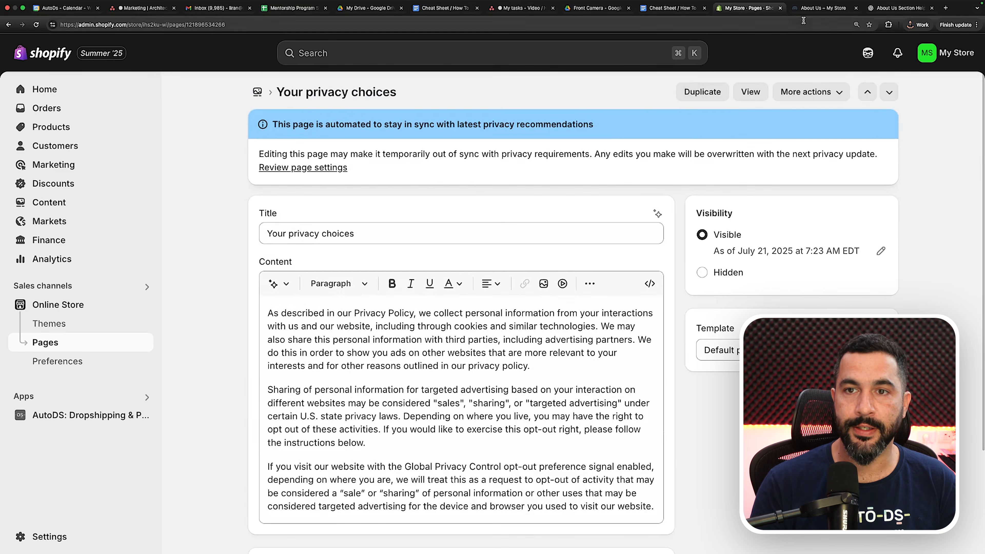
Step: Go back to the storefront's About Us page and recheck the footer's Quick links for the privacy choices link
{"action": "left_click", "coordinate": [822, 8]}
{"action": "left_click", "coordinate": [881, 9]}
{"action": "left_click", "coordinate": [826, 9]}
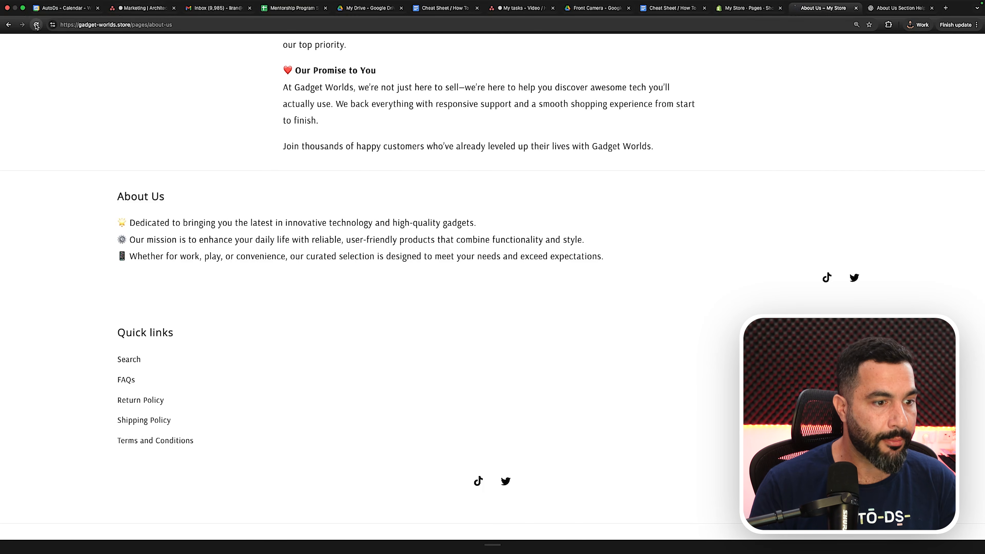
{"action": "scroll", "coordinate": [186, 357], "scroll_direction": "down", "scroll_amount": 4}
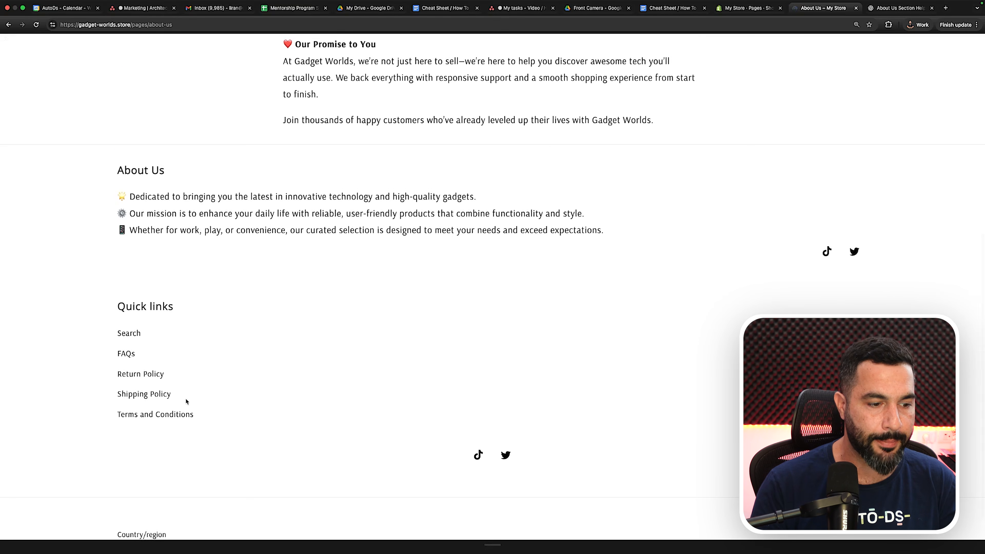
{"action": "scroll", "coordinate": [184, 386], "scroll_direction": "up", "scroll_amount": 10}
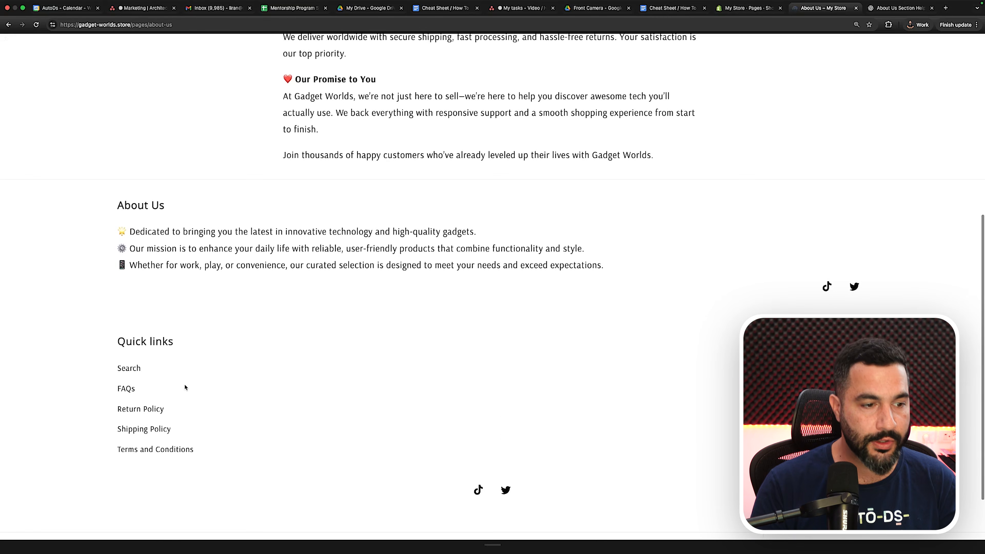
{"action": "scroll", "coordinate": [187, 361], "scroll_direction": "down", "scroll_amount": 1}
{"action": "scroll", "coordinate": [187, 360], "scroll_direction": "down", "scroll_amount": 1}
{"action": "scroll", "coordinate": [233, 293], "scroll_direction": "up", "scroll_amount": 1}
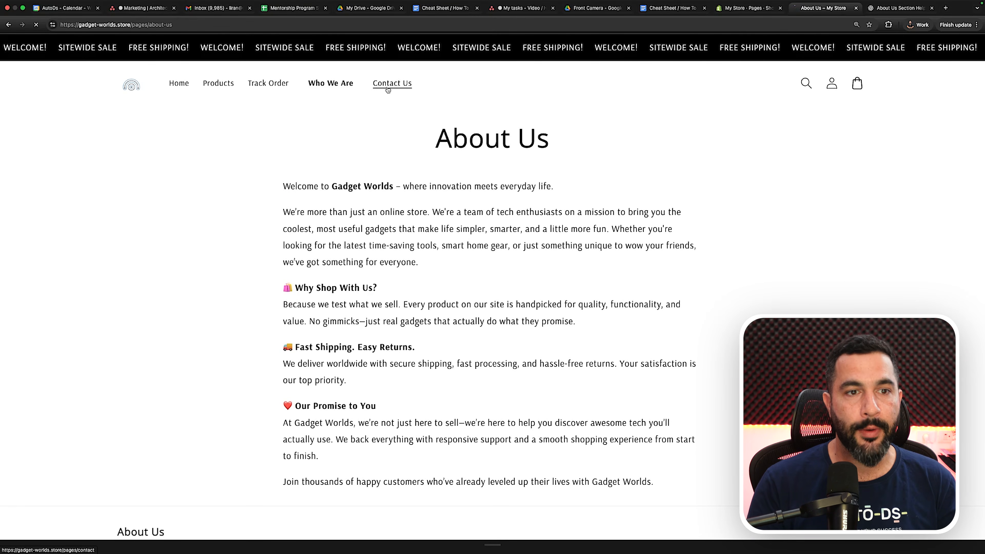
Step: Open the storefront's Contact Us page and look through the home page down to its footer
{"action": "left_click", "coordinate": [388, 85]}
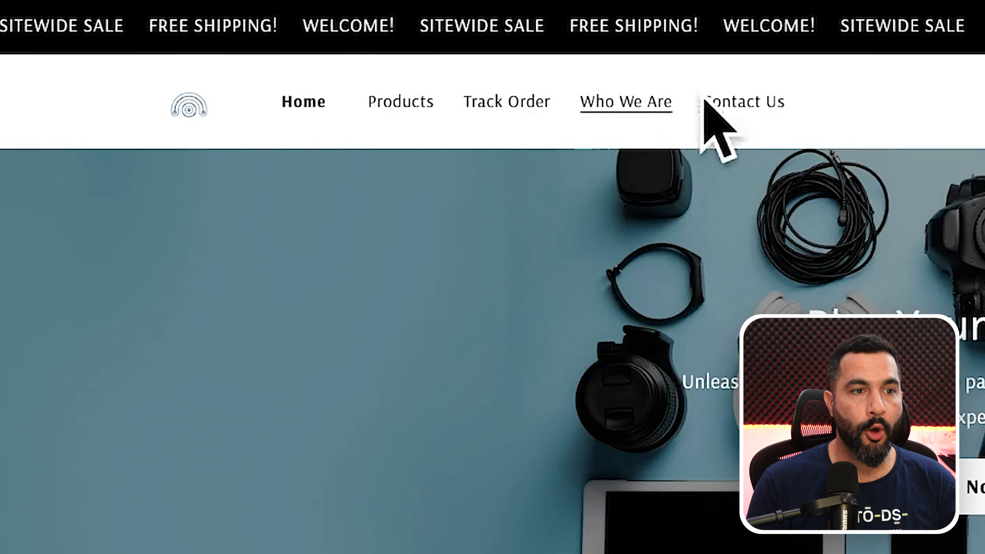
{"action": "scroll", "coordinate": [345, 123], "scroll_direction": "down", "scroll_amount": 10}
{"action": "scroll", "coordinate": [345, 123], "scroll_direction": "down", "scroll_amount": 15}
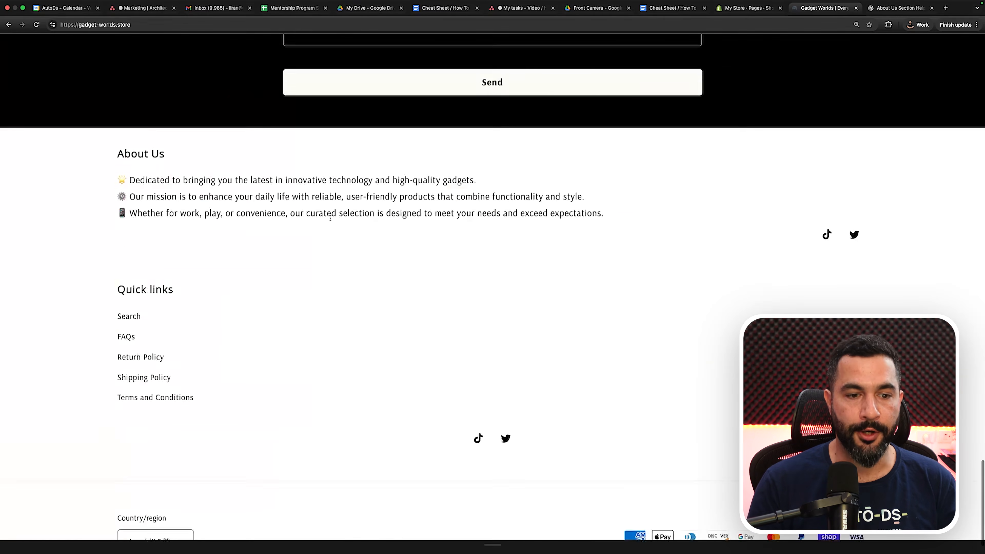
{"action": "scroll", "coordinate": [330, 220], "scroll_direction": "up", "scroll_amount": 20}
{"action": "scroll", "coordinate": [330, 220], "scroll_direction": "up", "scroll_amount": 3}
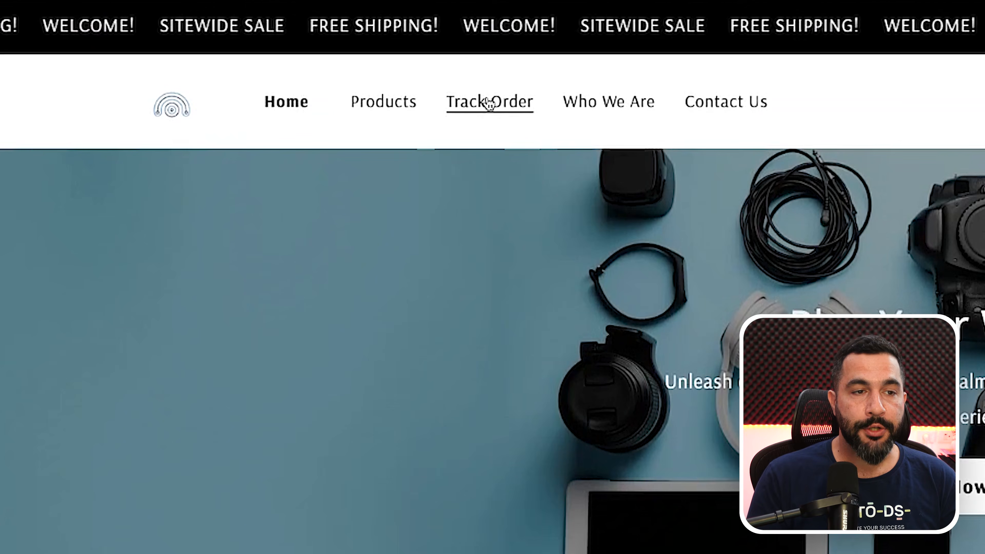
Step: Open the storefront's Track Order page, try its tracking number field and return to the home page
{"action": "left_click", "coordinate": [489, 103]}
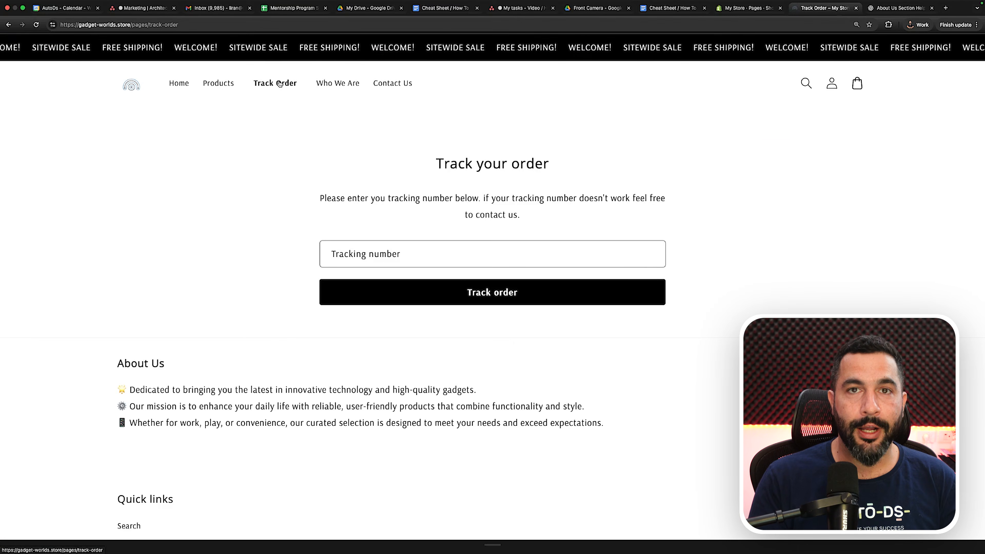
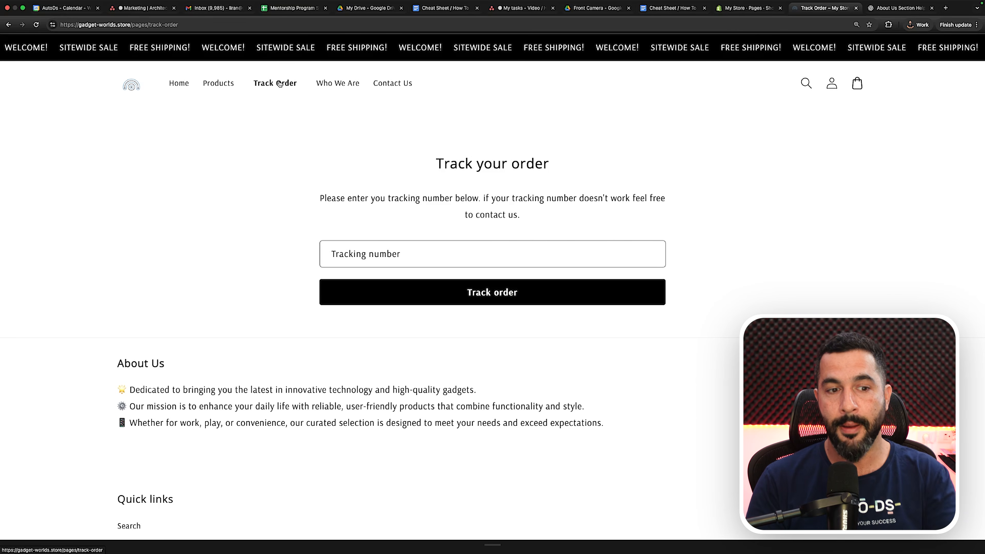
{"action": "left_click", "coordinate": [375, 263]}
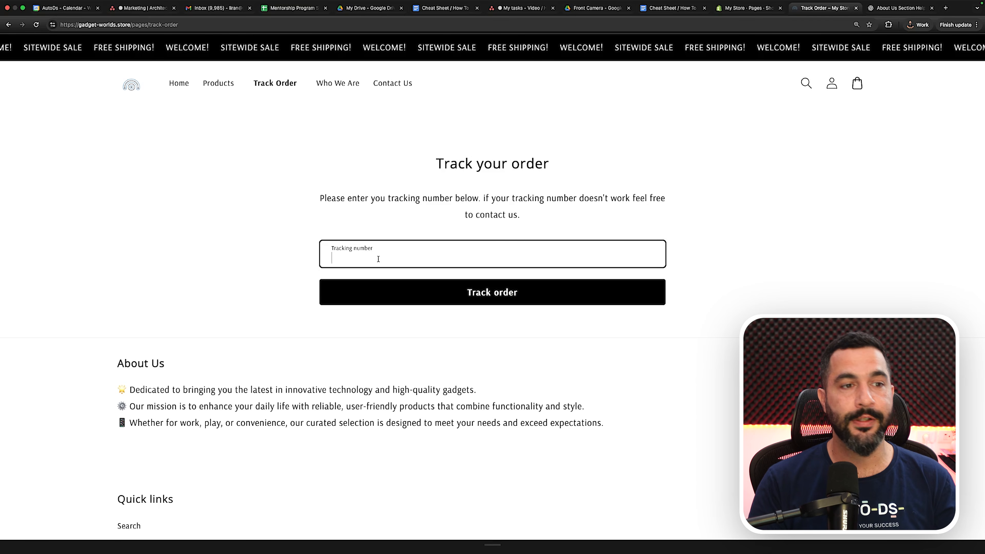
{"action": "left_click", "coordinate": [184, 86]}
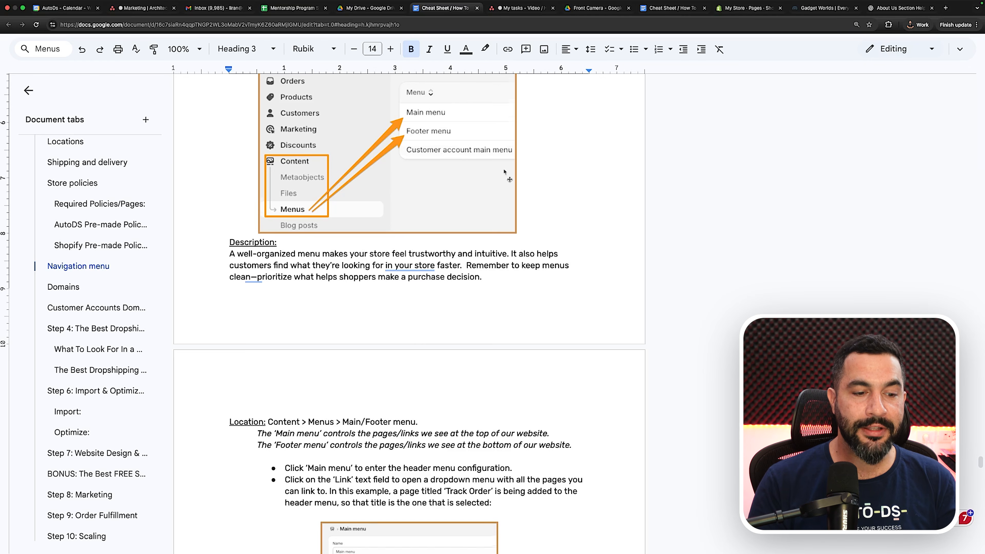
Step: Look through the cheat sheet's instructions around the navigation menu and store policies sections
{"action": "scroll", "coordinate": [506, 175], "scroll_direction": "down", "scroll_amount": 18}
{"action": "scroll", "coordinate": [509, 178], "scroll_direction": "down", "scroll_amount": 12}
{"action": "scroll", "coordinate": [509, 179], "scroll_direction": "up", "scroll_amount": 20}
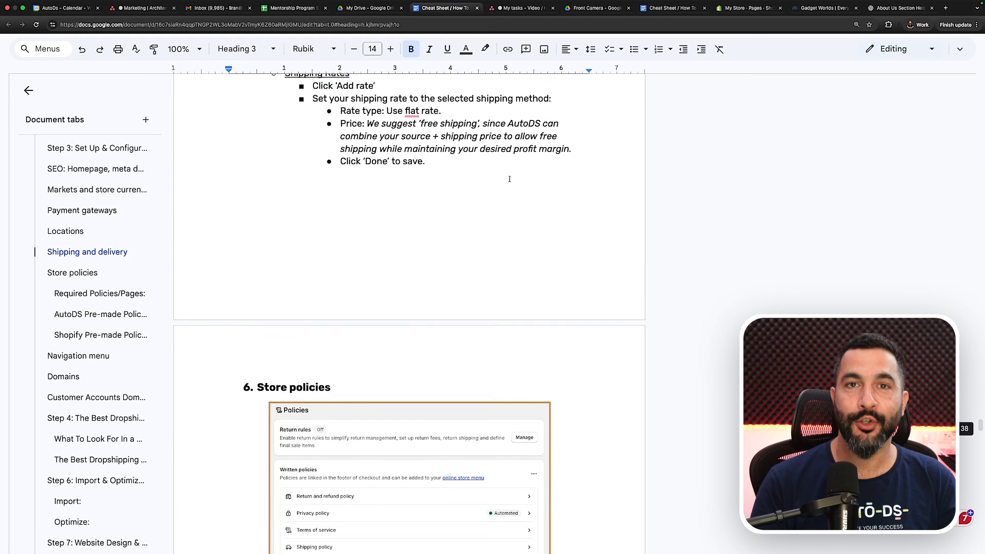
{"action": "scroll", "coordinate": [509, 176], "scroll_direction": "down", "scroll_amount": 1}
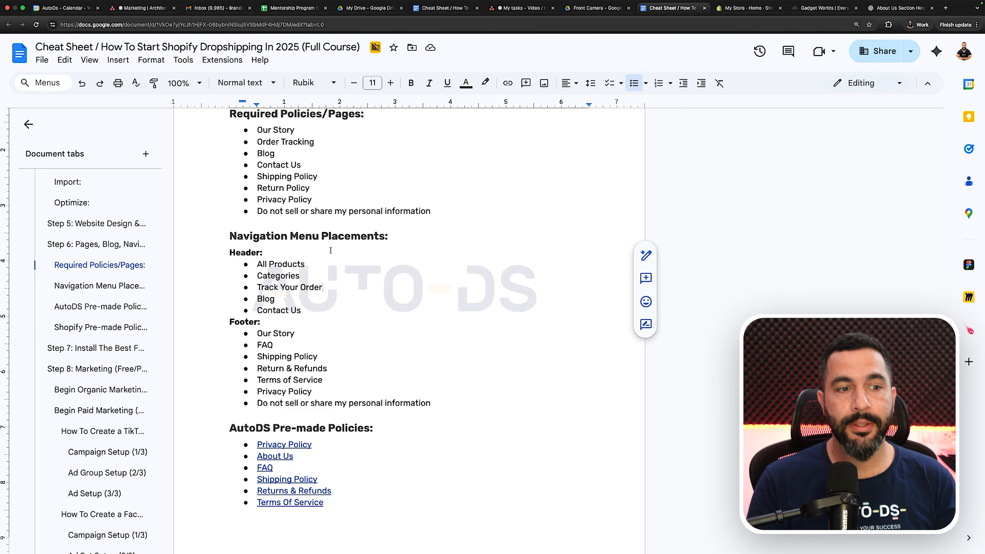
Step: Examine the cheat sheet's recommended header and footer menu placements, highlighting the Categories and Blog entries in the header list
{"action": "left_click_drag", "start_coordinate": [312, 274], "coordinate": [259, 271]}
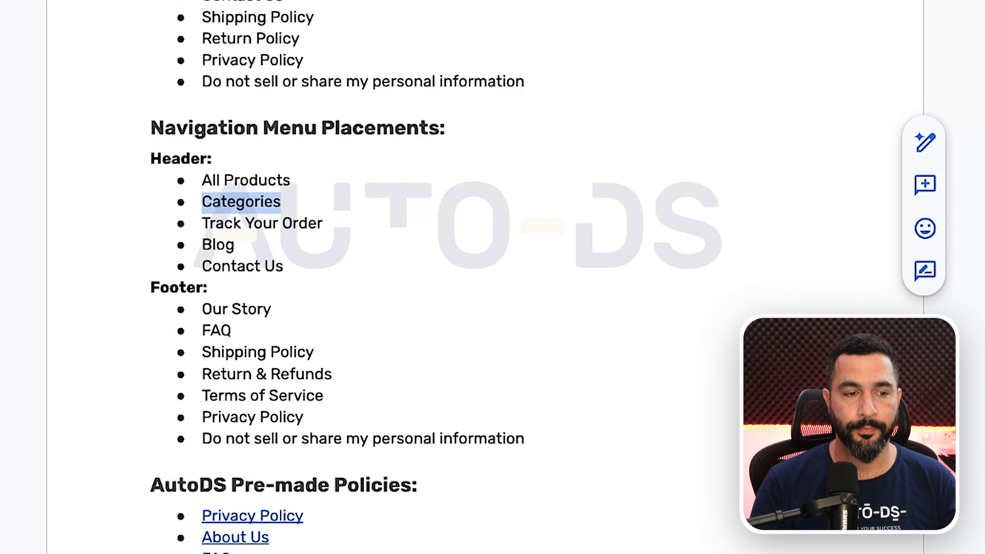
{"action": "left_click", "coordinate": [363, 232]}
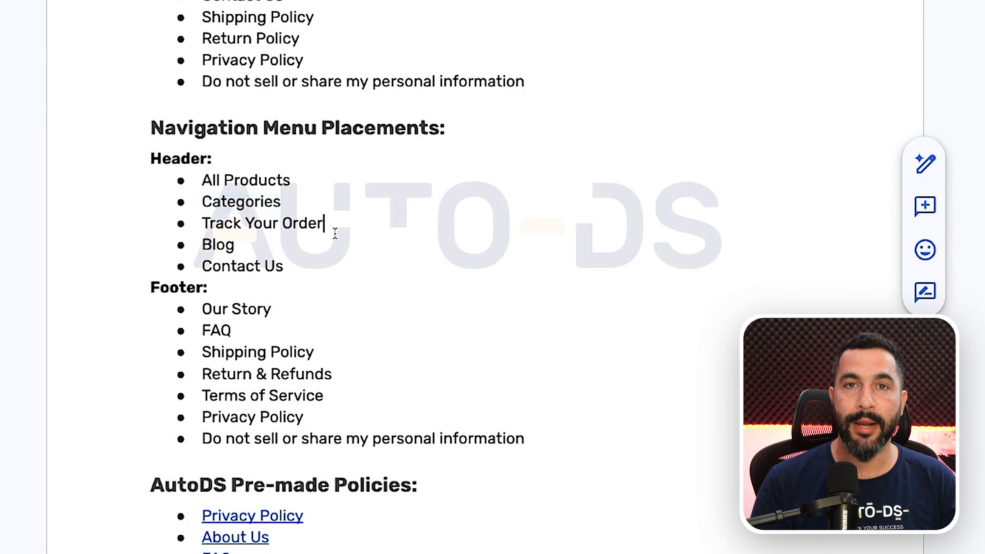
{"action": "scroll", "coordinate": [335, 234], "scroll_direction": "down", "scroll_amount": 5}
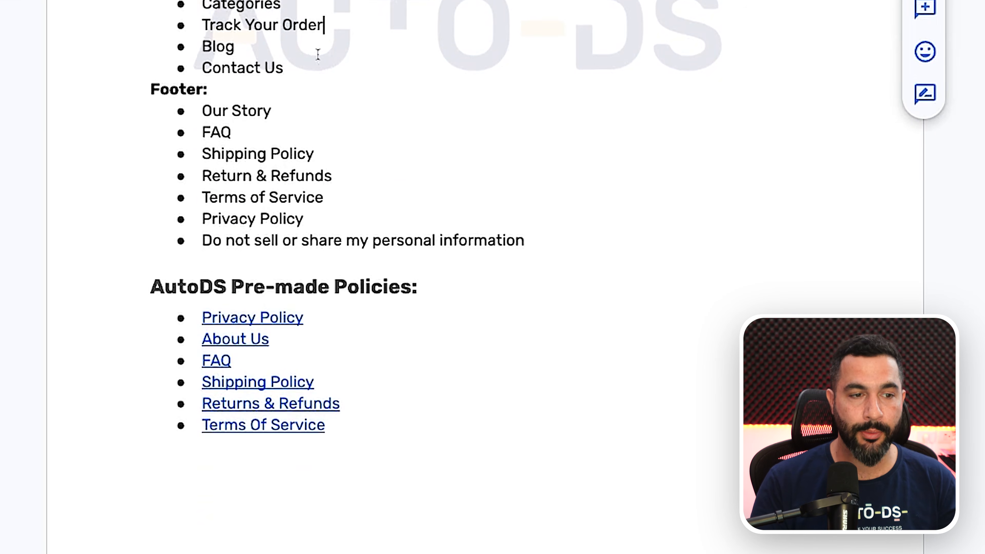
{"action": "left_click_drag", "start_coordinate": [259, 125], "coordinate": [196, 126]}
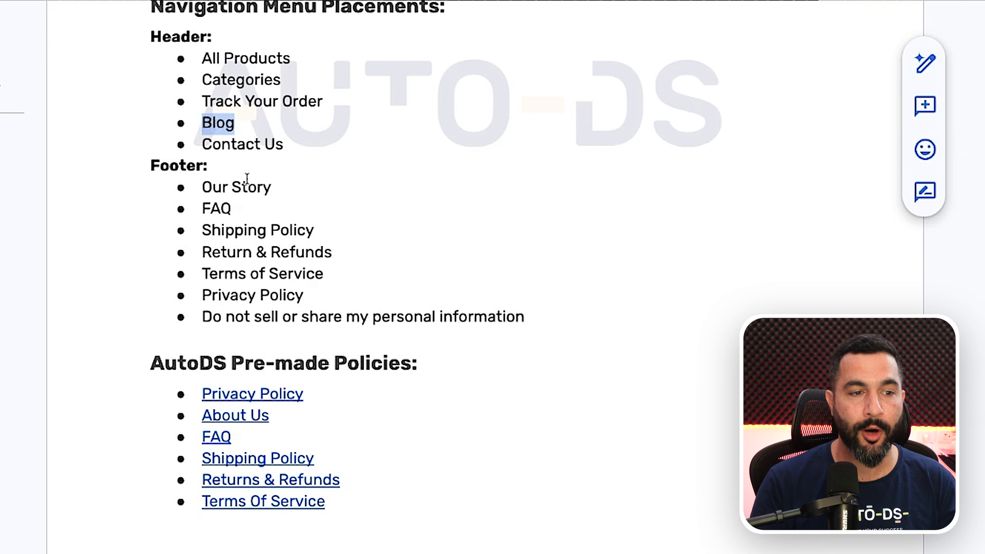
{"action": "scroll", "coordinate": [287, 183], "scroll_direction": "up", "scroll_amount": 5}
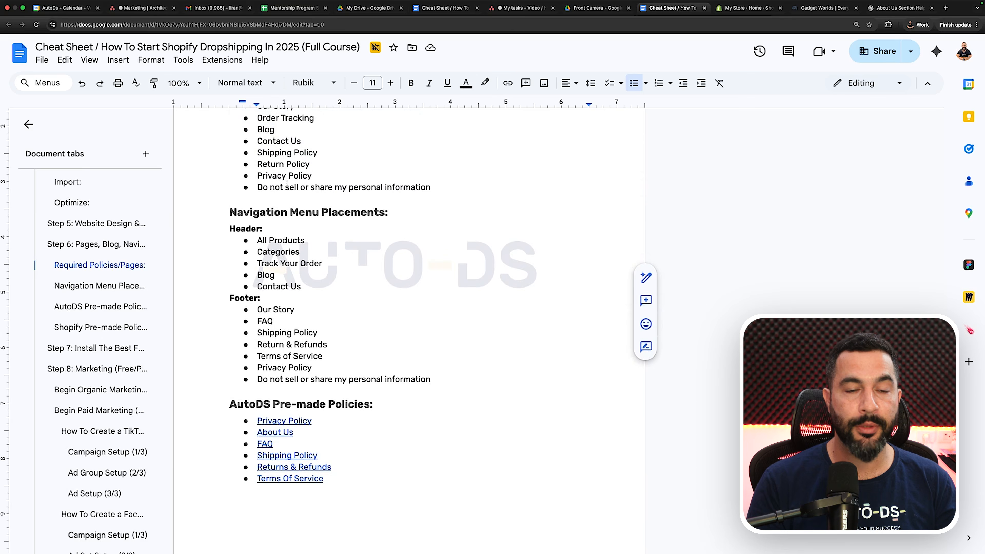
{"action": "scroll", "coordinate": [287, 183], "scroll_direction": "down", "scroll_amount": 7}
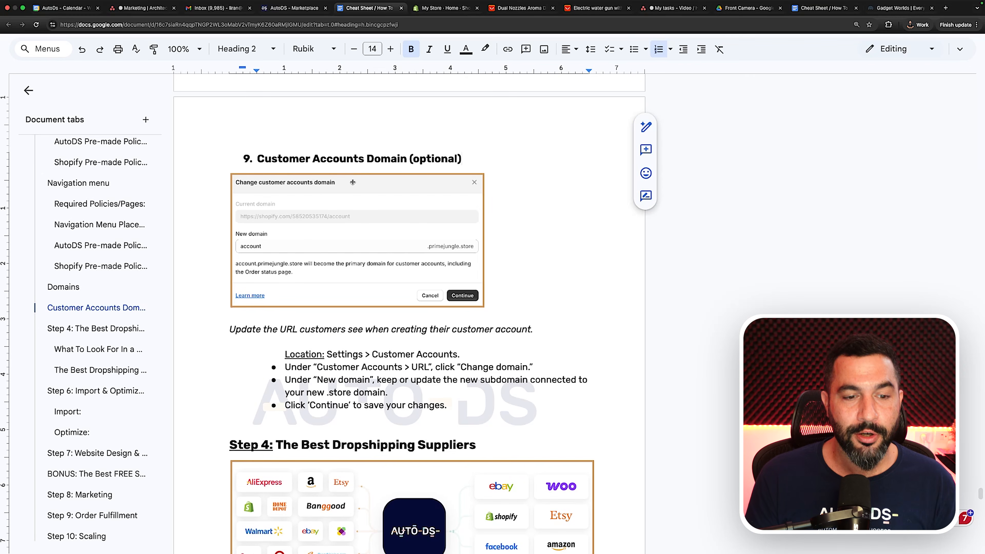
Step: Switch from the cheat sheet to the Shopify admin and open the Customer accounts settings at the URL section
{"action": "scroll", "coordinate": [376, 206], "scroll_direction": "down", "scroll_amount": 3}
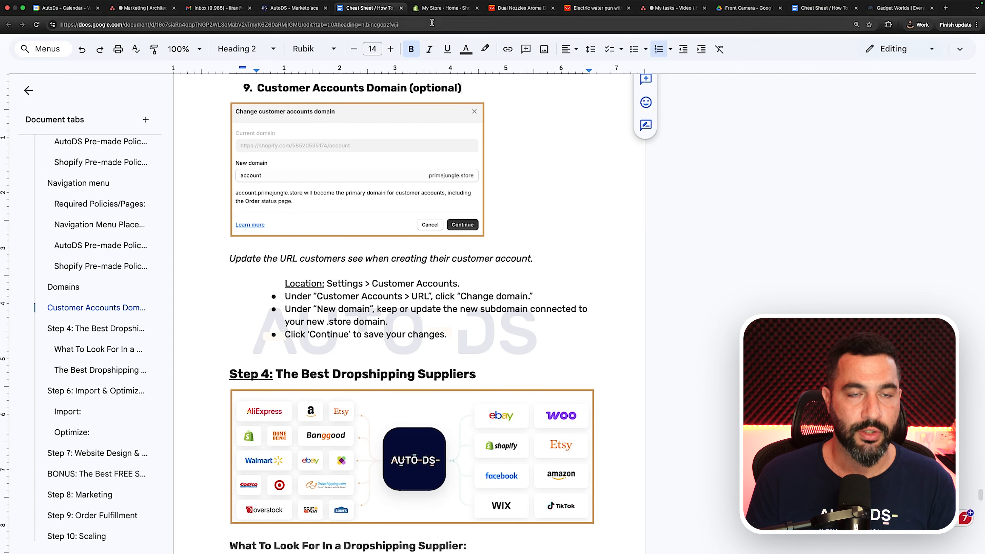
{"action": "left_click", "coordinate": [444, 8]}
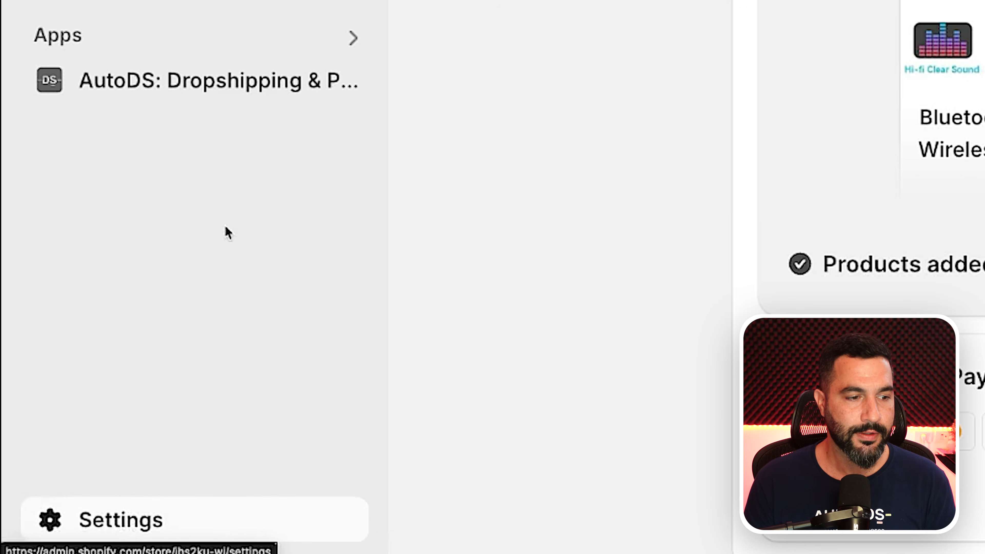
{"action": "left_click", "coordinate": [155, 520]}
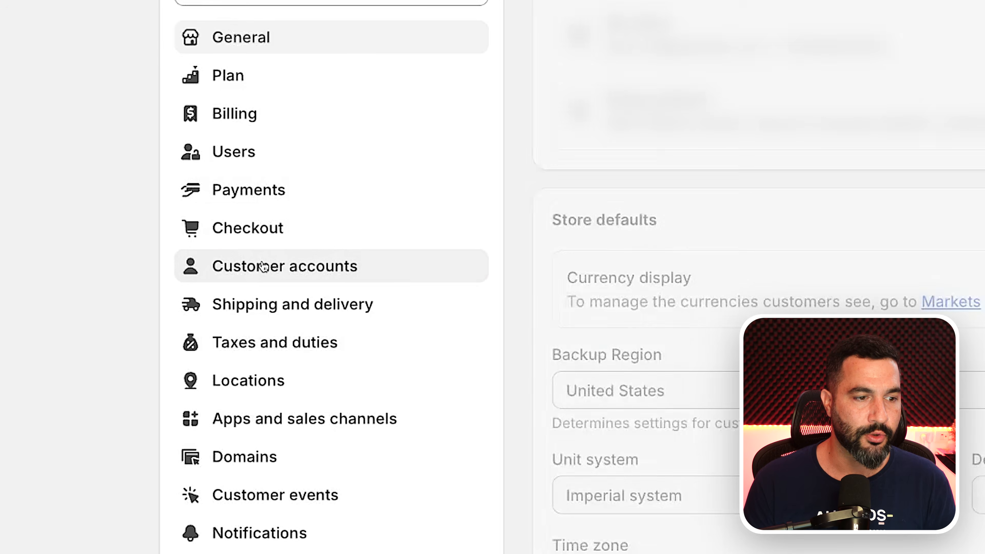
{"action": "left_click", "coordinate": [229, 312]}
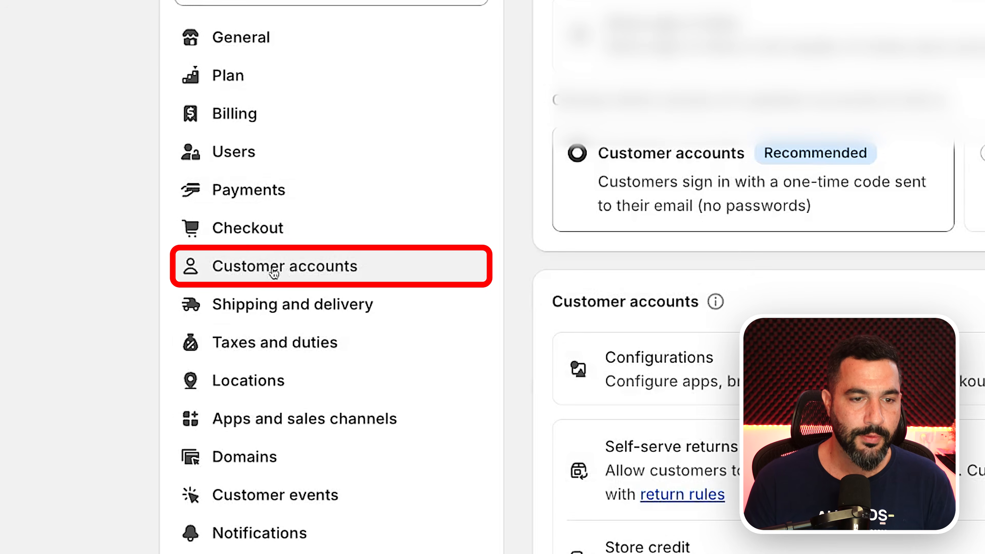
{"action": "scroll", "coordinate": [437, 180], "scroll_direction": "down", "scroll_amount": 5}
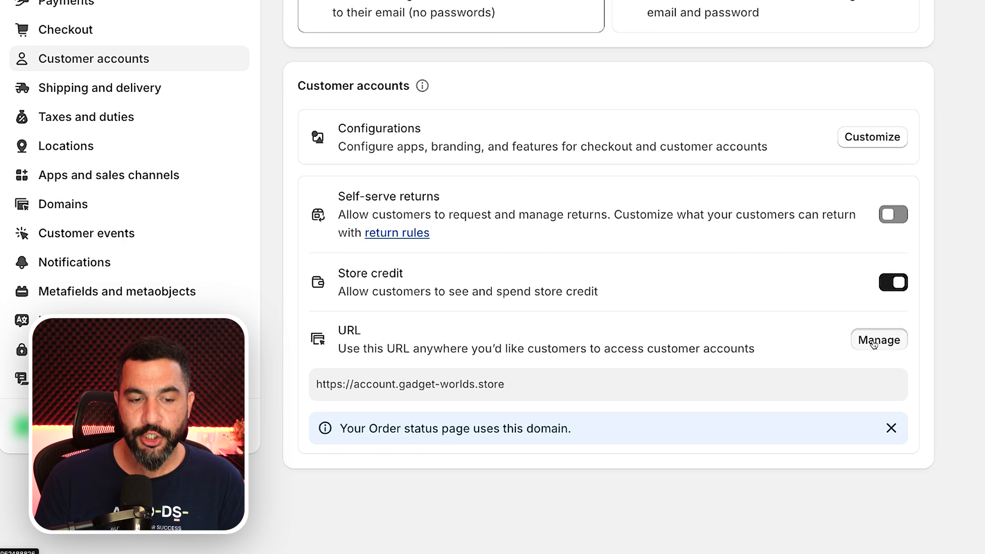
Step: Open the management page of the customer accounts URL, review its DNS records and domain type, and return to the Customer accounts settings
{"action": "left_click", "coordinate": [874, 343]}
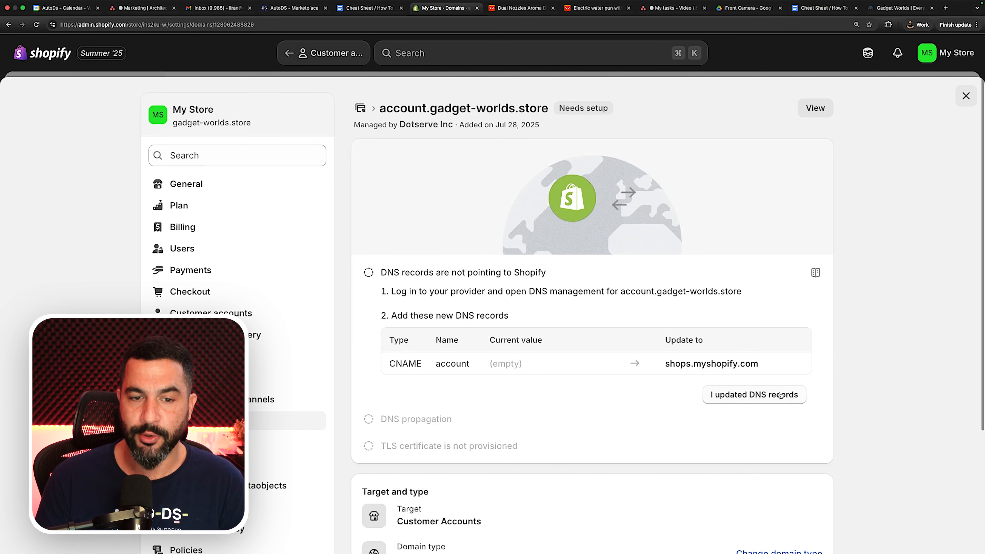
{"action": "scroll", "coordinate": [646, 365], "scroll_direction": "down", "scroll_amount": 5}
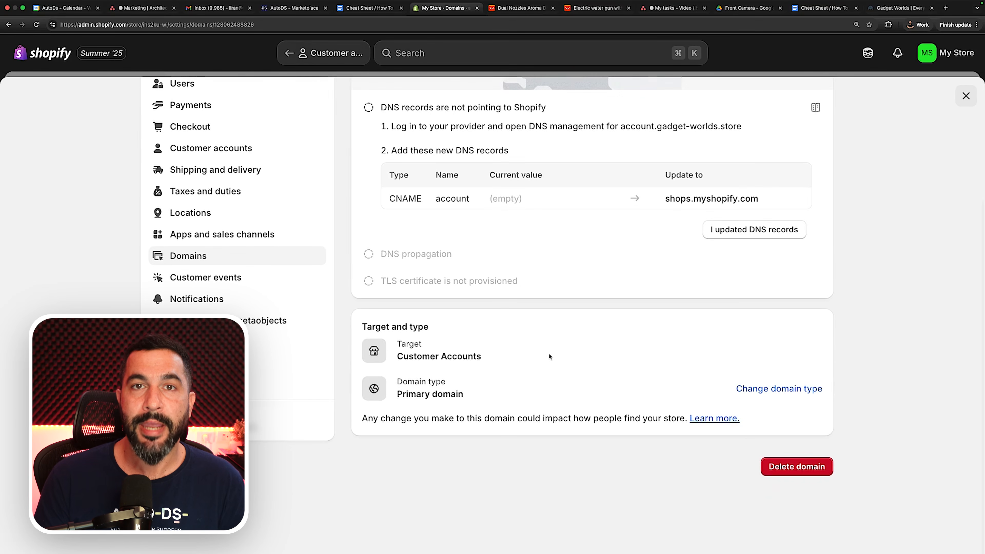
{"action": "scroll", "coordinate": [549, 356], "scroll_direction": "up", "scroll_amount": 2}
{"action": "scroll", "coordinate": [549, 356], "scroll_direction": "down", "scroll_amount": 1}
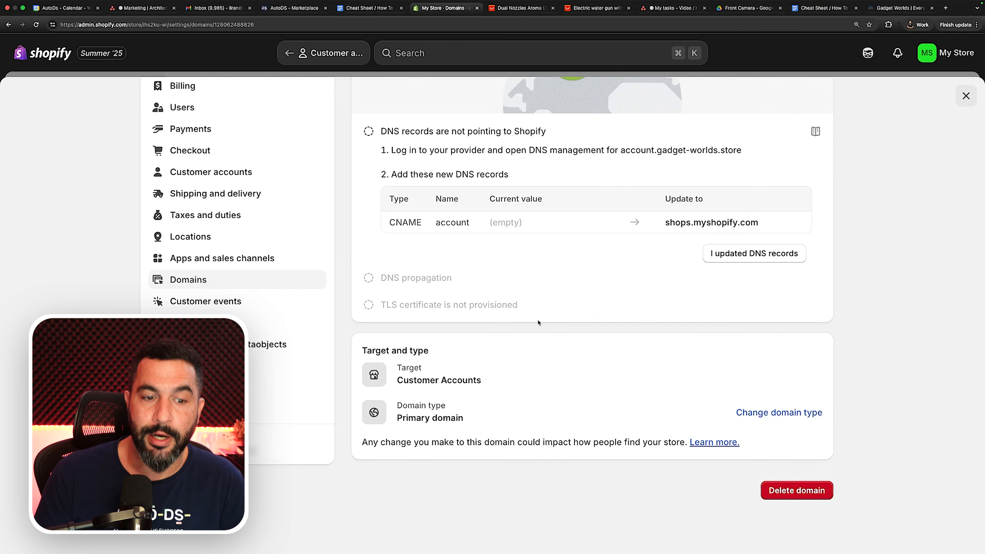
{"action": "scroll", "coordinate": [527, 321], "scroll_direction": "left", "scroll_amount": 5}
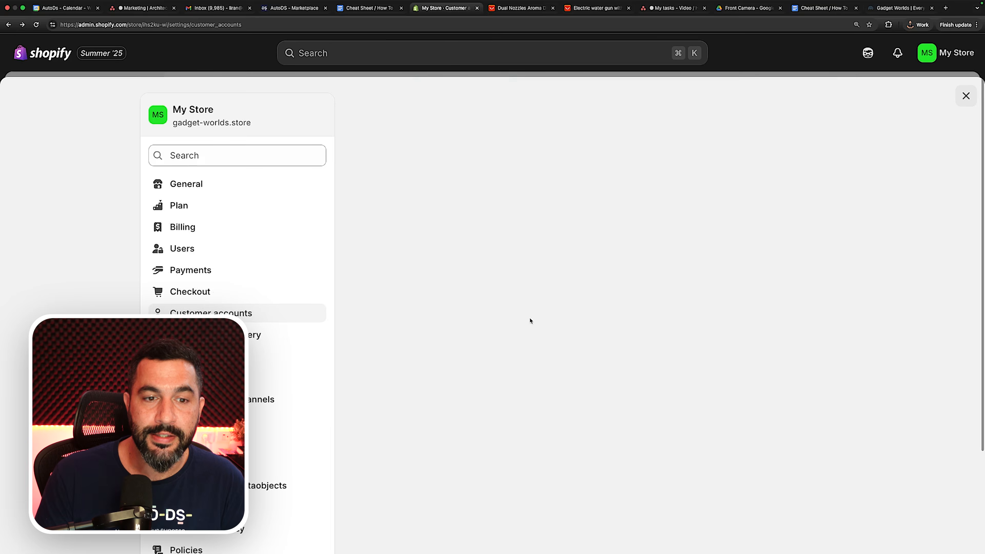
{"action": "scroll", "coordinate": [530, 321], "scroll_direction": "down", "scroll_amount": 4}
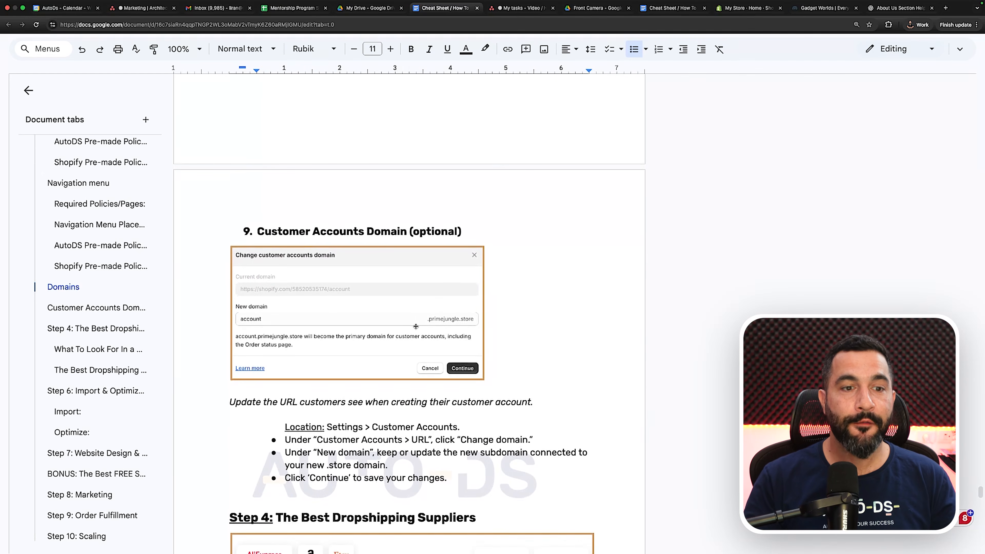
Step: Look through the cheat sheet from the Customer Accounts Domain section to Step 4 on the best dropshipping suppliers
{"action": "scroll", "coordinate": [416, 326], "scroll_direction": "down", "scroll_amount": 3}
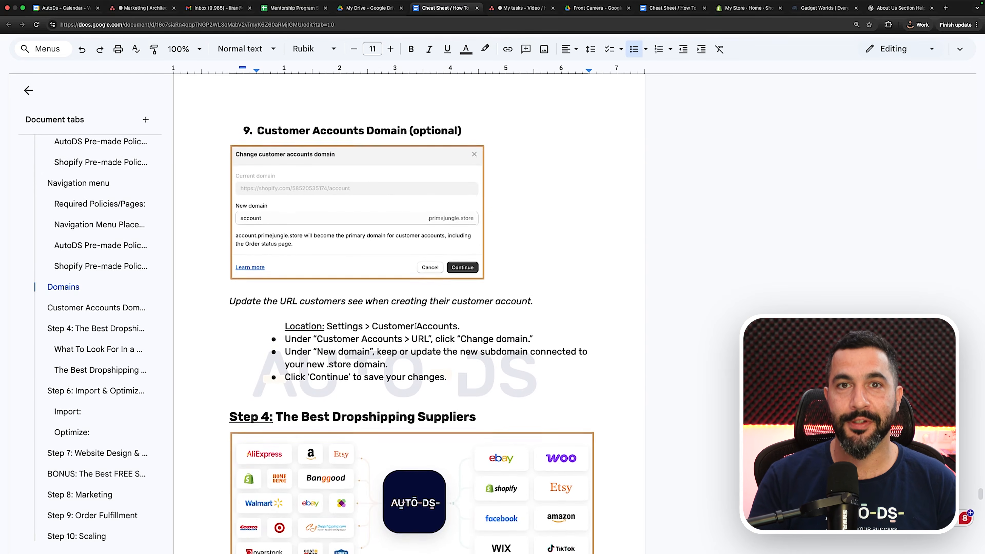
{"action": "scroll", "coordinate": [415, 325], "scroll_direction": "up", "scroll_amount": 2}
{"action": "scroll", "coordinate": [416, 326], "scroll_direction": "down", "scroll_amount": 5}
{"action": "scroll", "coordinate": [415, 326], "scroll_direction": "down", "scroll_amount": 3}
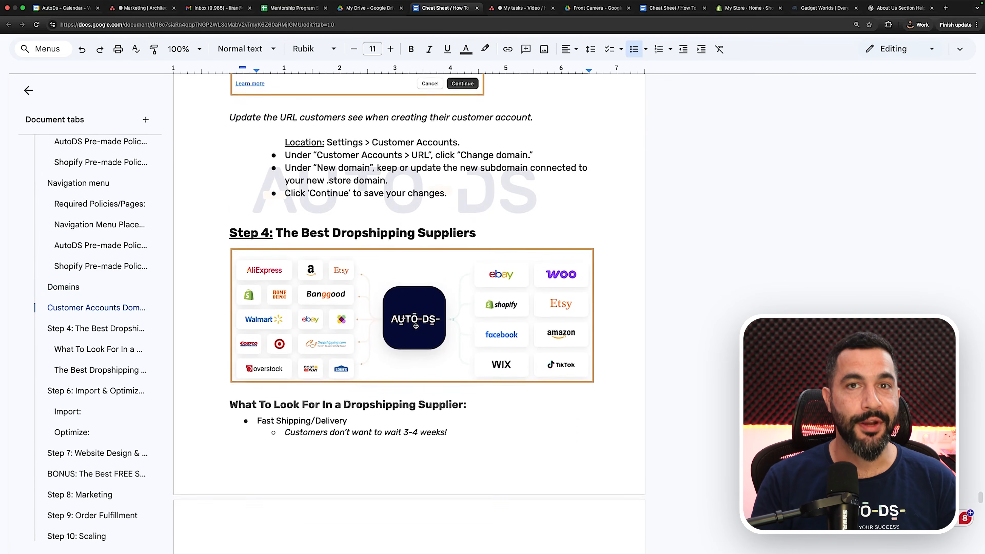